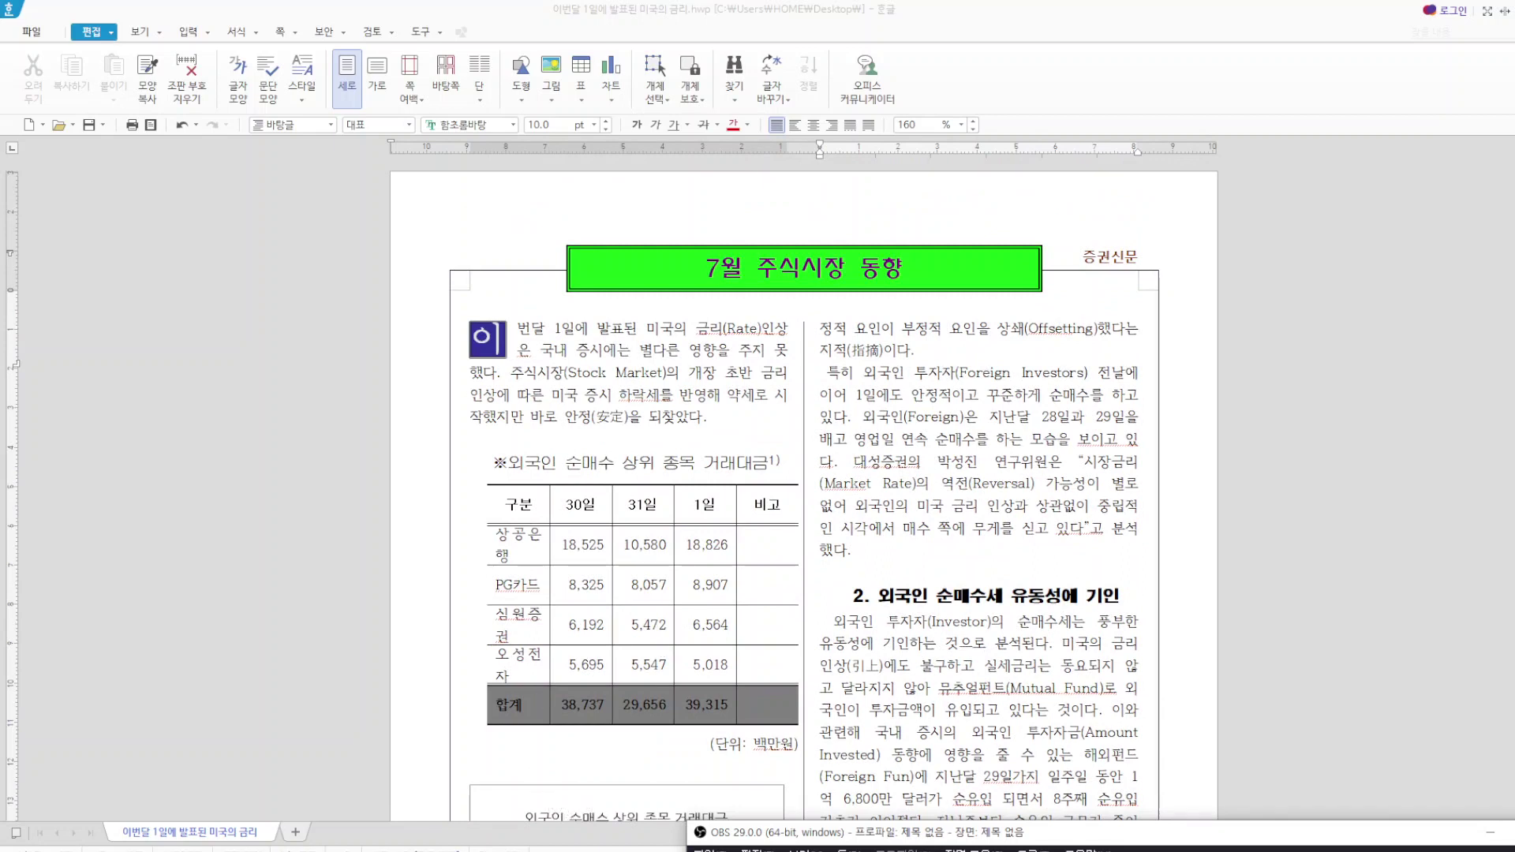
- Create a new blank document and move its window over the finished newspaper document
{"action": "mouse_move", "coordinate": [879, 851]}
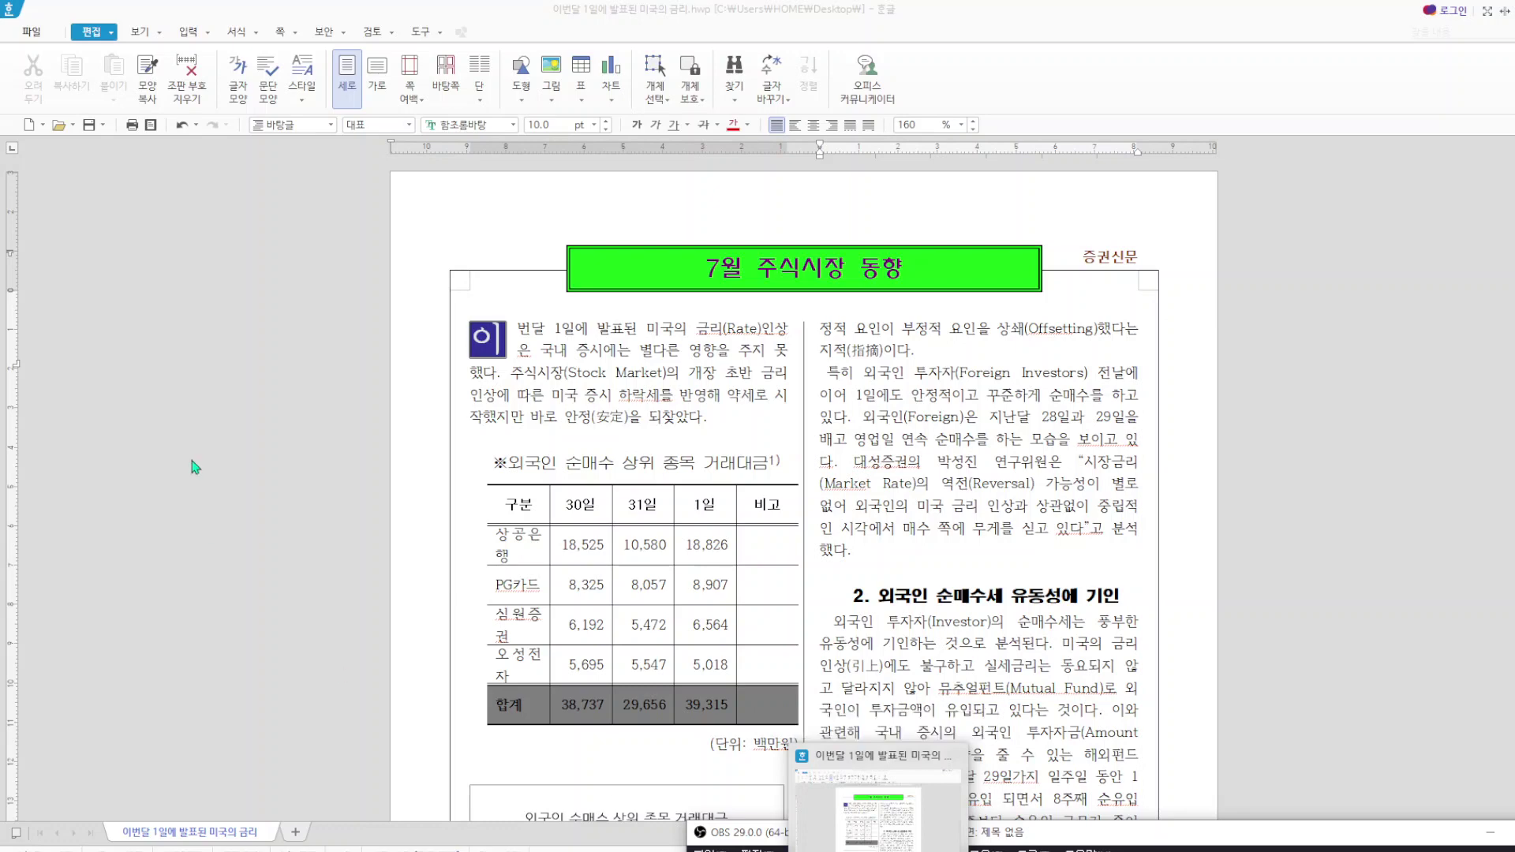
{"action": "left_click", "coordinate": [30, 127]}
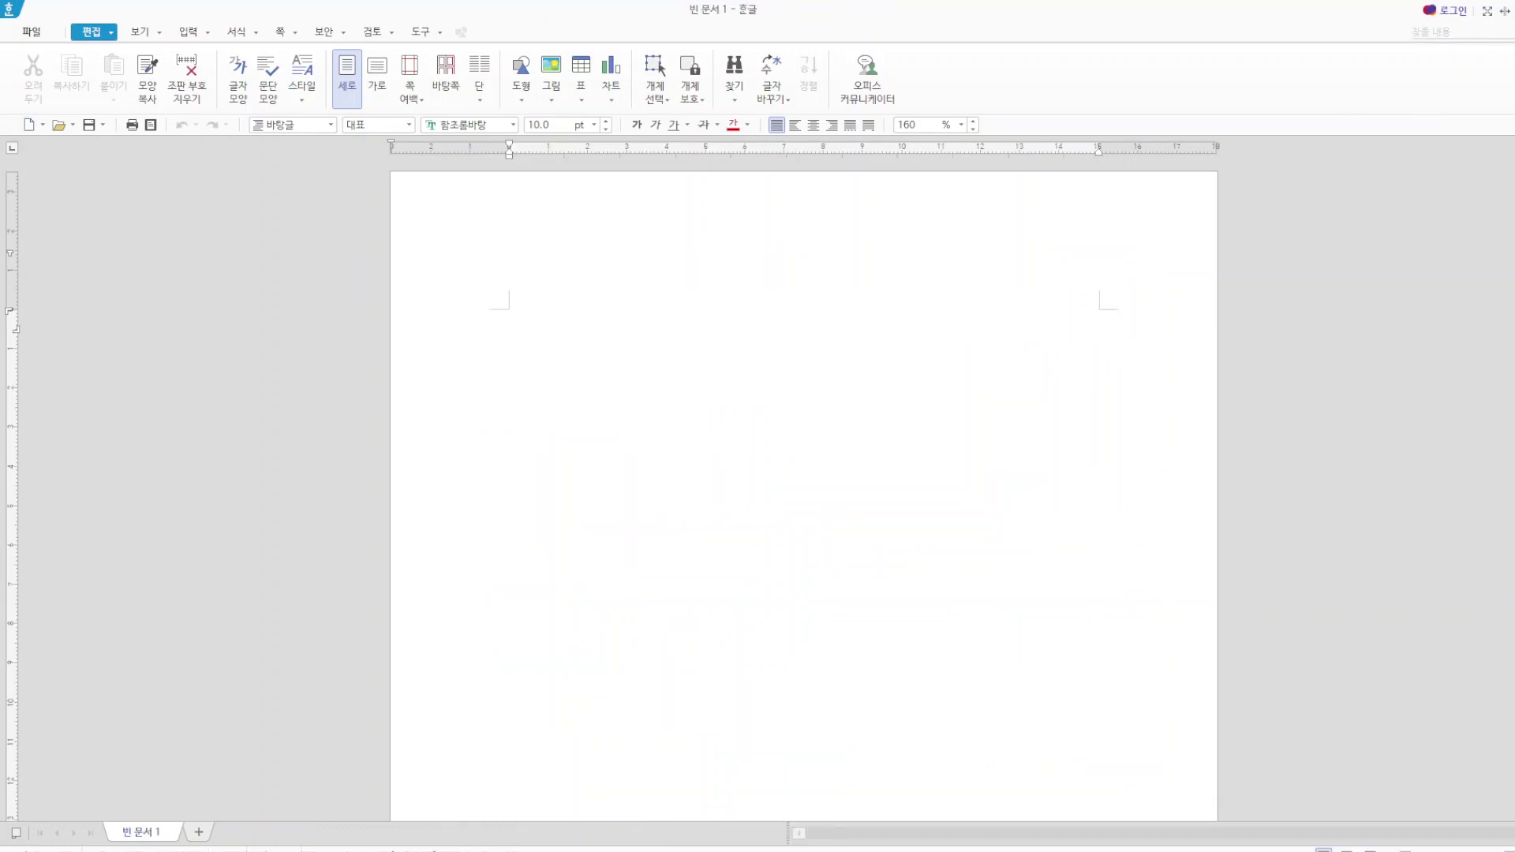
{"action": "left_click_drag", "start_coordinate": [355, 10], "coordinate": [733, 194]}
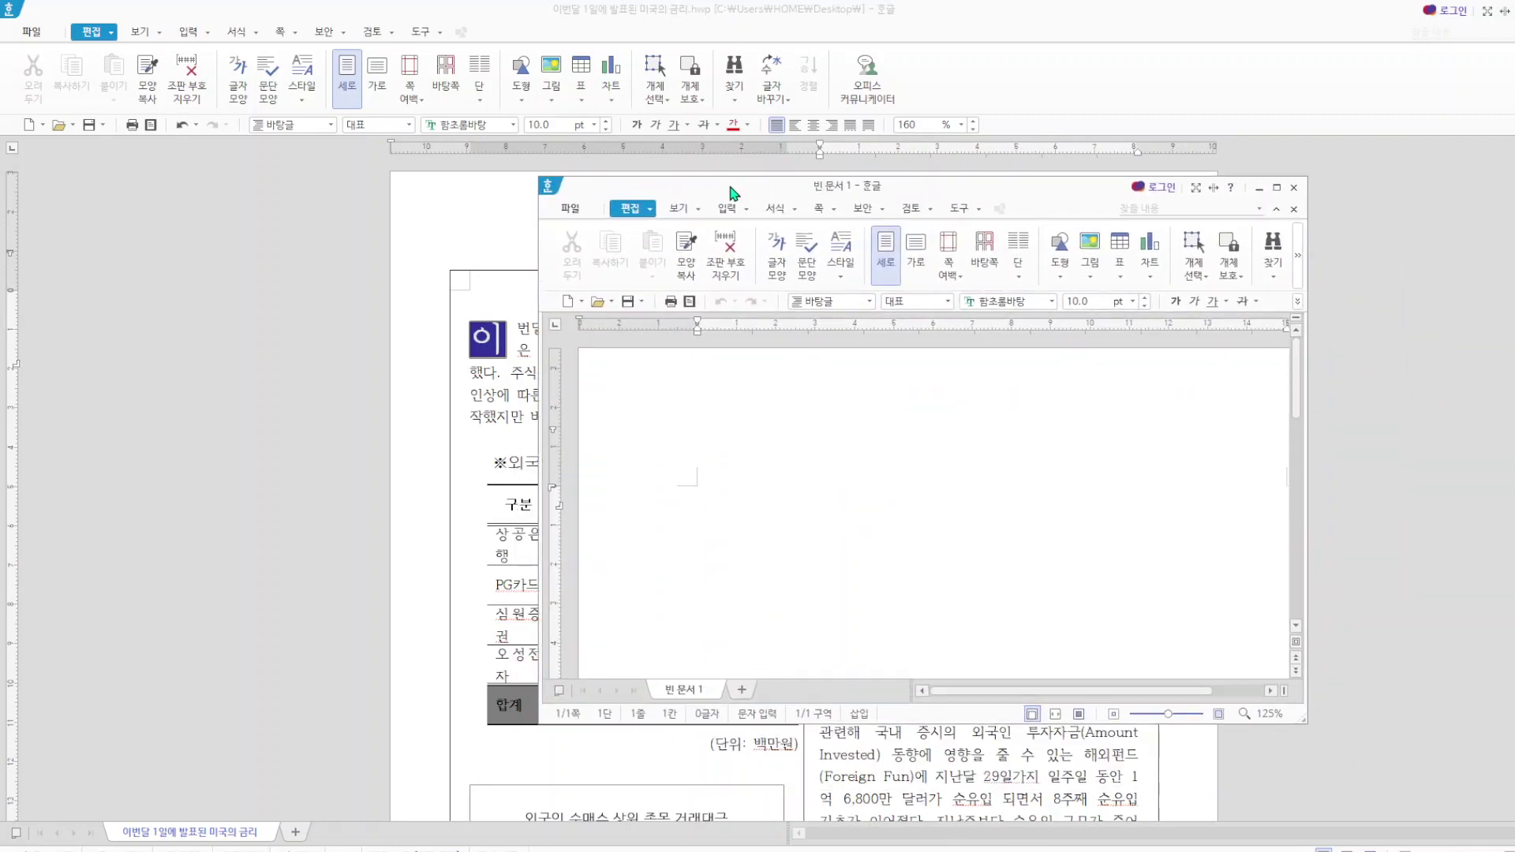
- In the blank document's page setup, set the header margin to 10 mm and the left and right margins to 20 mm
{"action": "double_click", "coordinate": [1108, 334]}
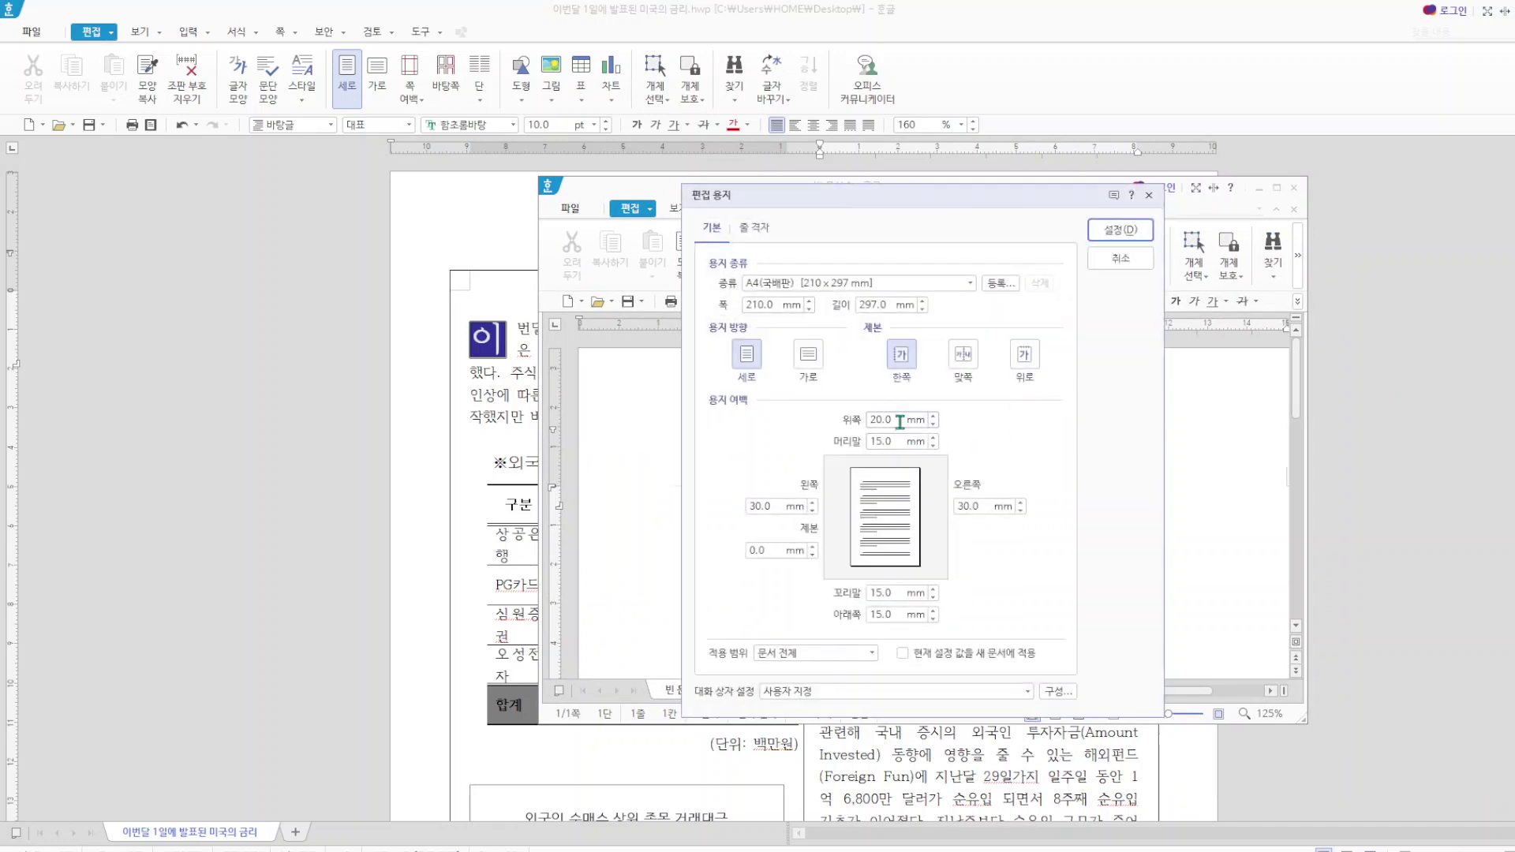
{"action": "left_click", "coordinate": [884, 442]}
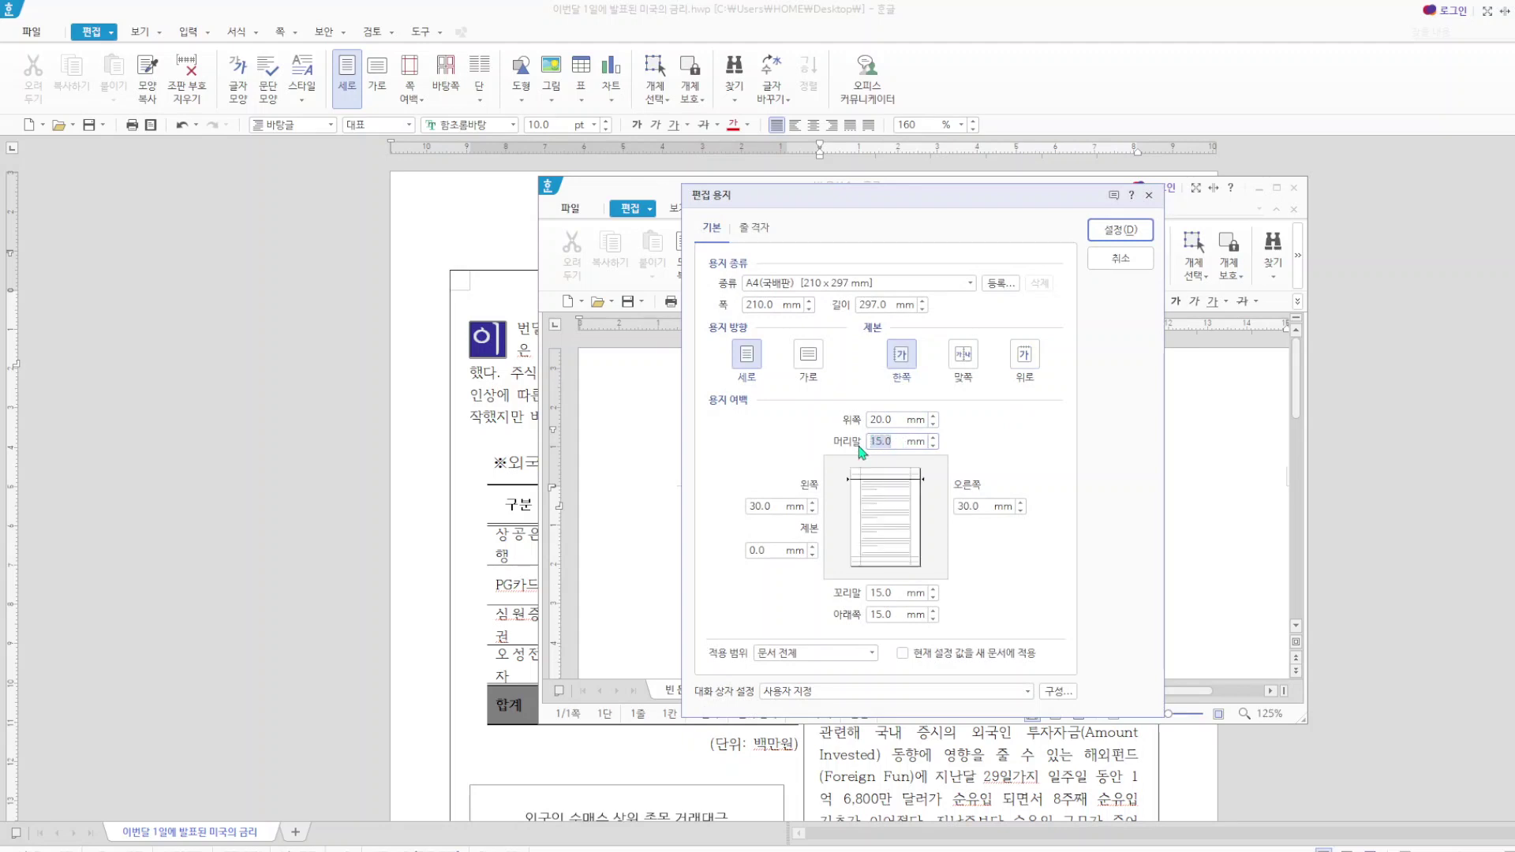
{"action": "type", "text": "10"}
{"action": "left_click_drag", "start_coordinate": [790, 506], "coordinate": [742, 515]}
{"action": "type", "text": "20"}
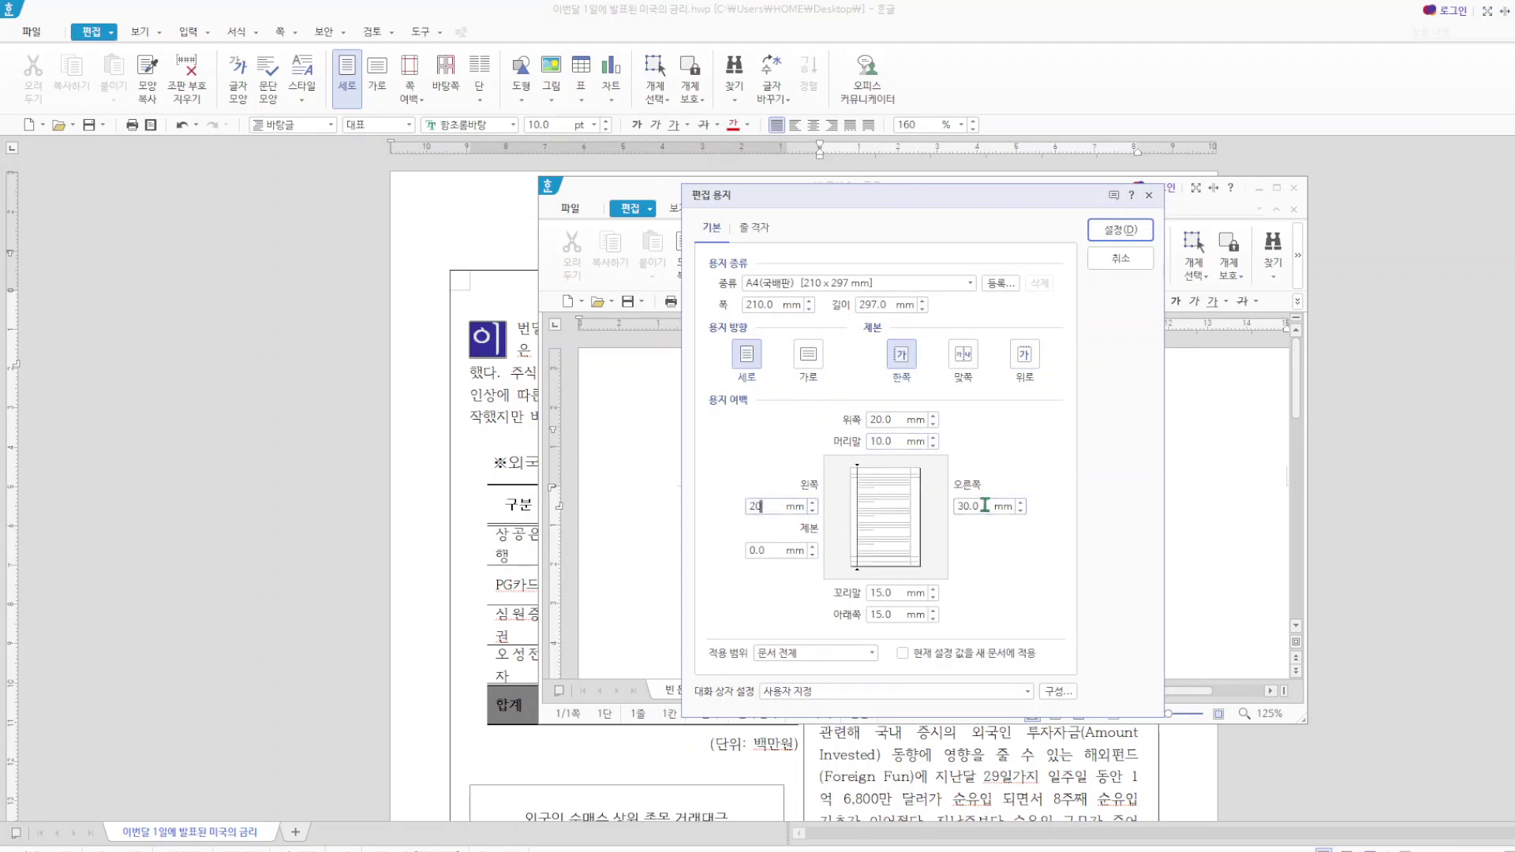
{"action": "key", "text": "Tab"}
{"action": "type", "text": "20"}
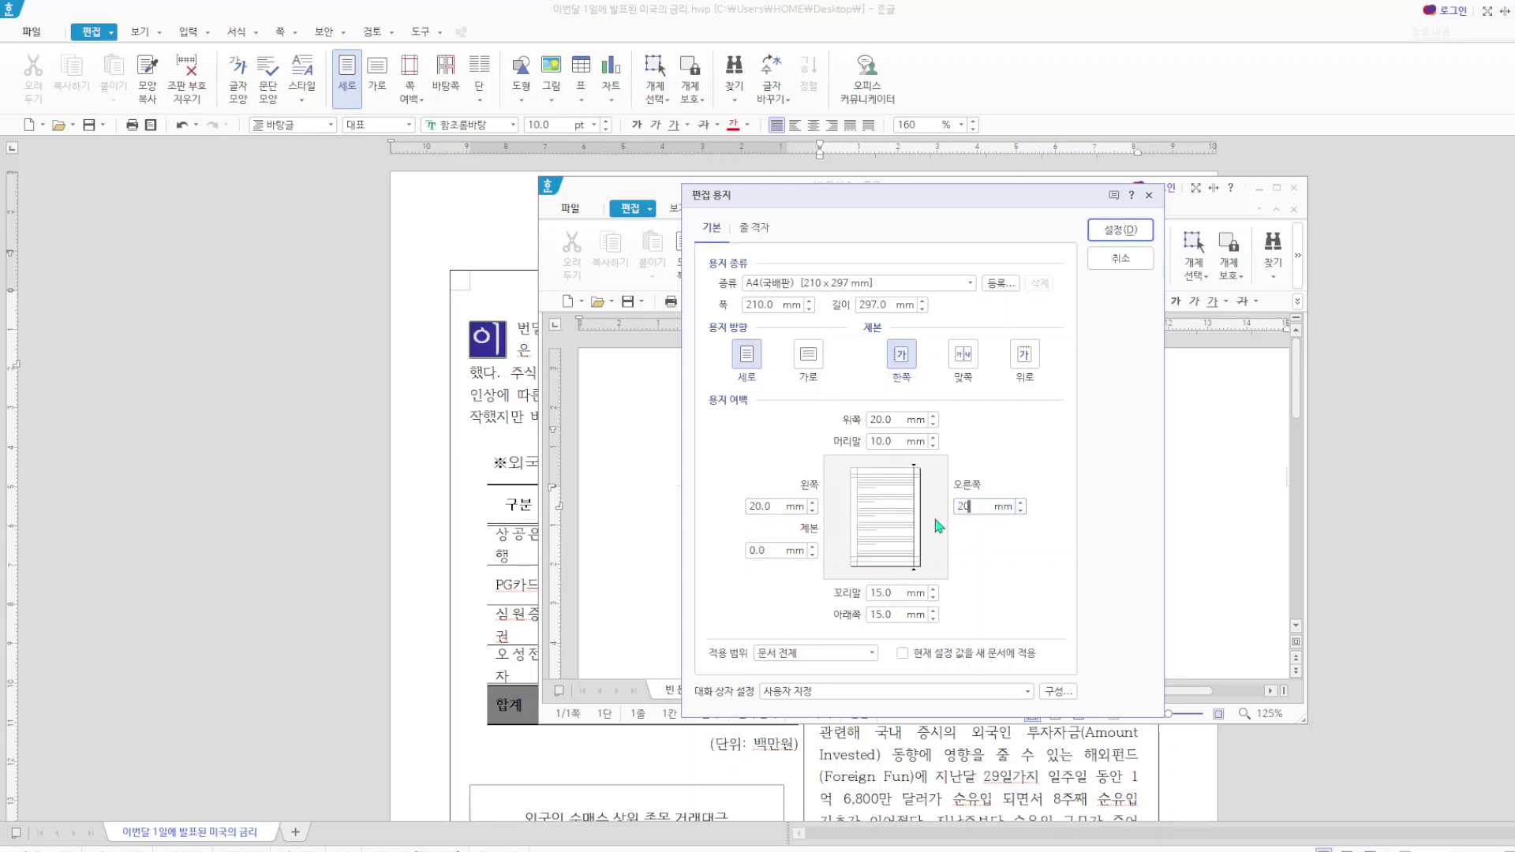
- Set the footer and bottom margins to 10 mm and apply the page setup
{"action": "key", "text": "Tab"}
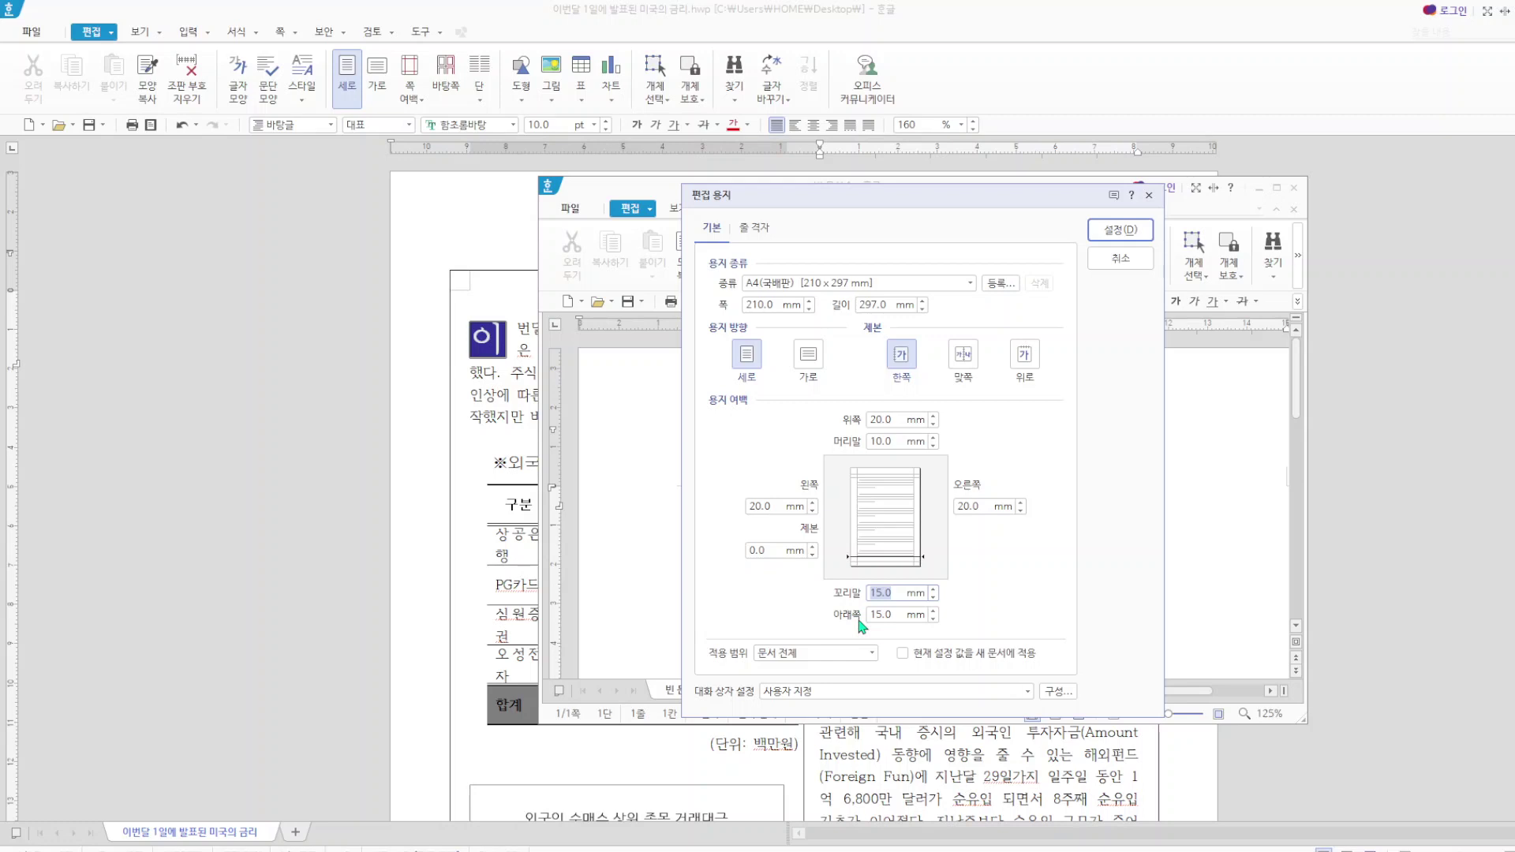
{"action": "type", "text": "10"}
{"action": "left_click", "coordinate": [892, 616]}
{"action": "left_click_drag", "start_coordinate": [891, 617], "coordinate": [866, 626]}
{"action": "type", "text": "10"}
{"action": "left_click", "coordinate": [1120, 231]}
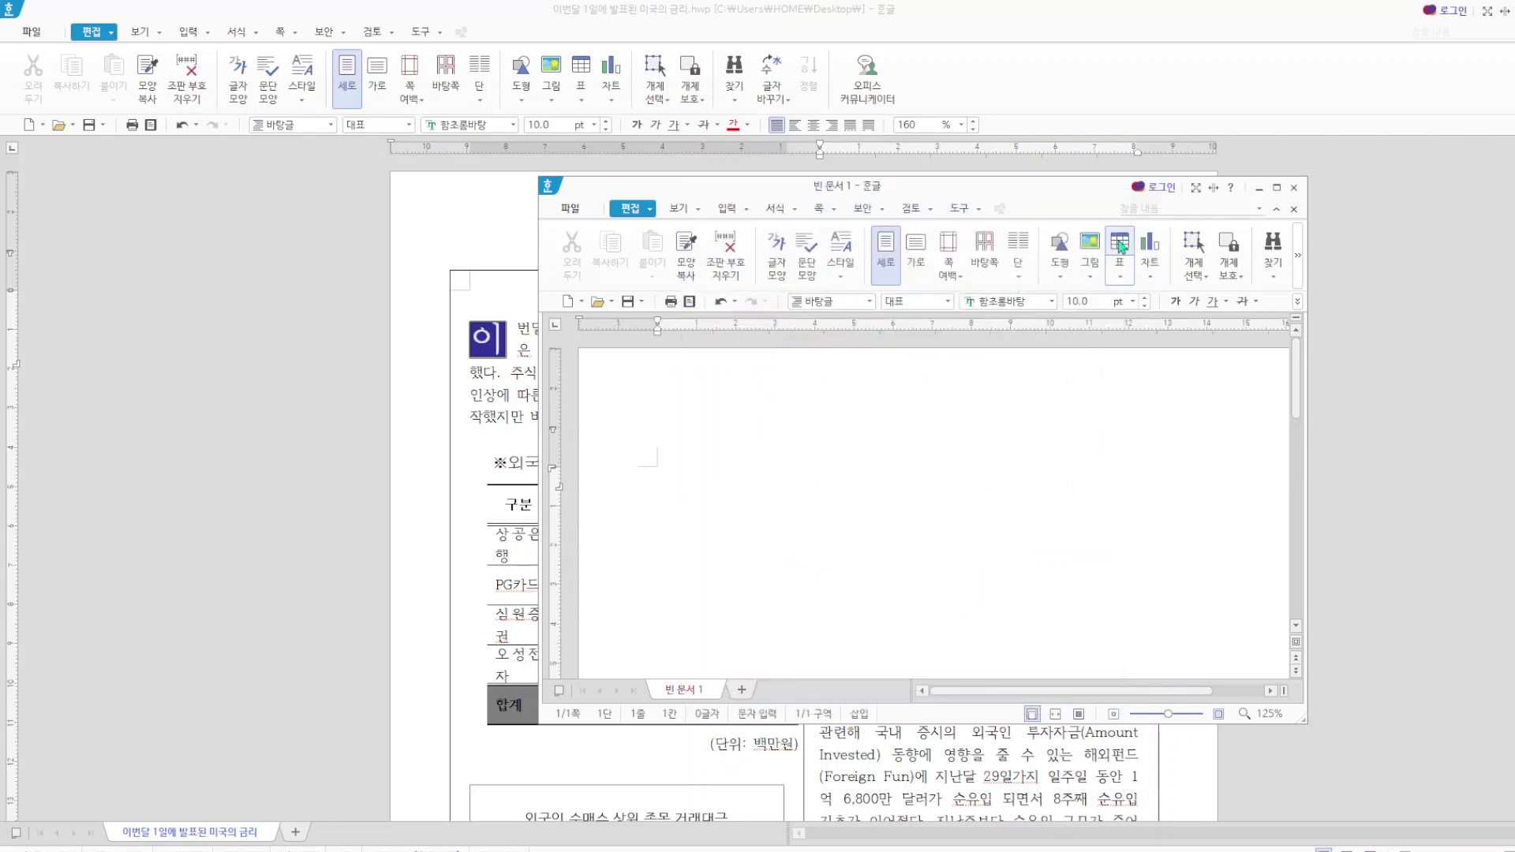
- Insert a multi-column settings break and format the text from there as two columns with a divider line
{"action": "left_click", "coordinate": [840, 211]}
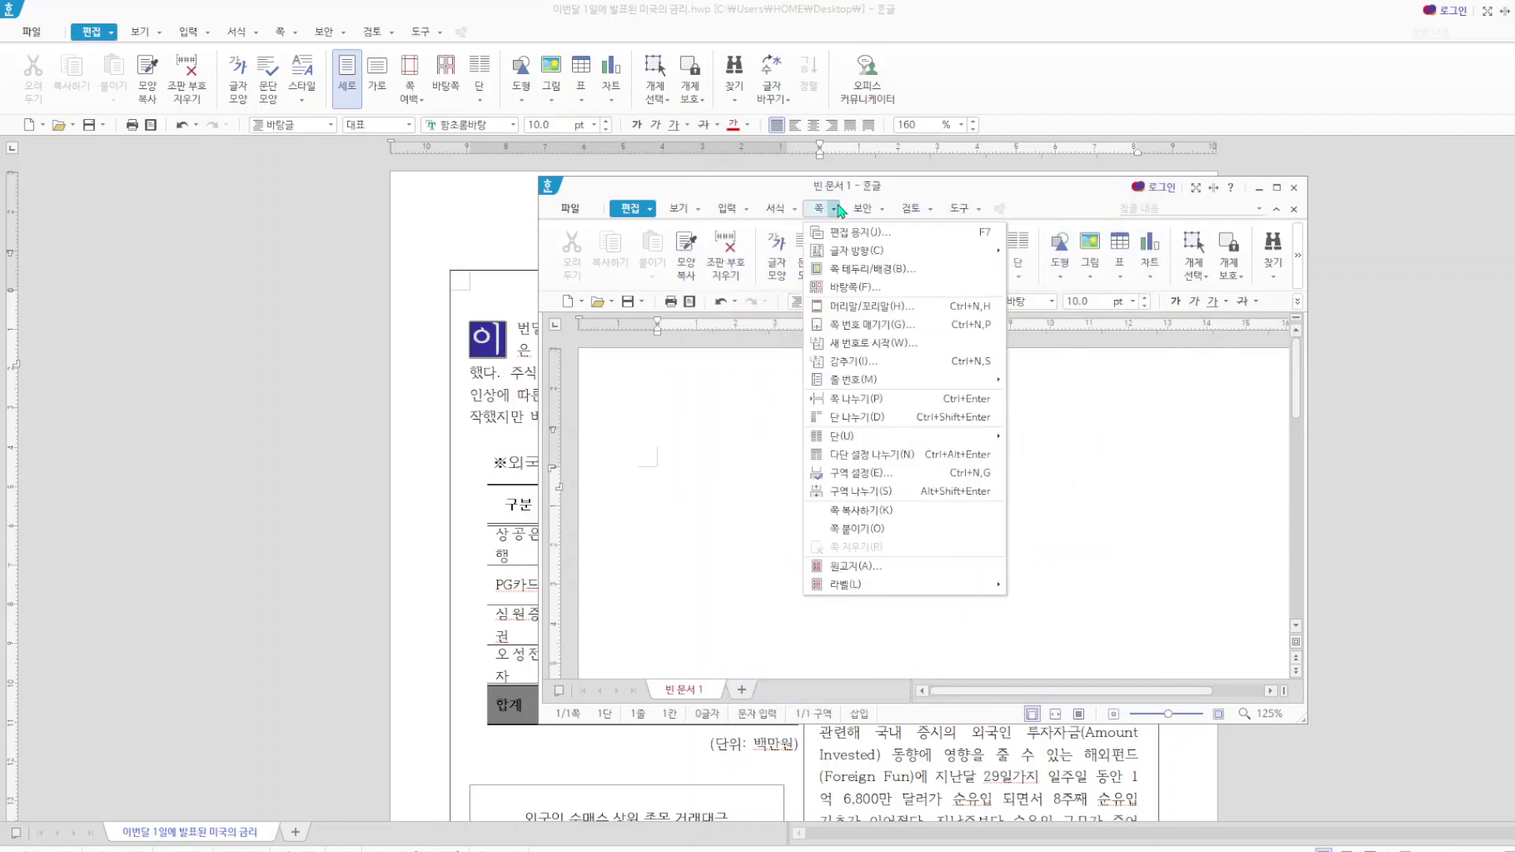
{"action": "left_click", "coordinate": [878, 456]}
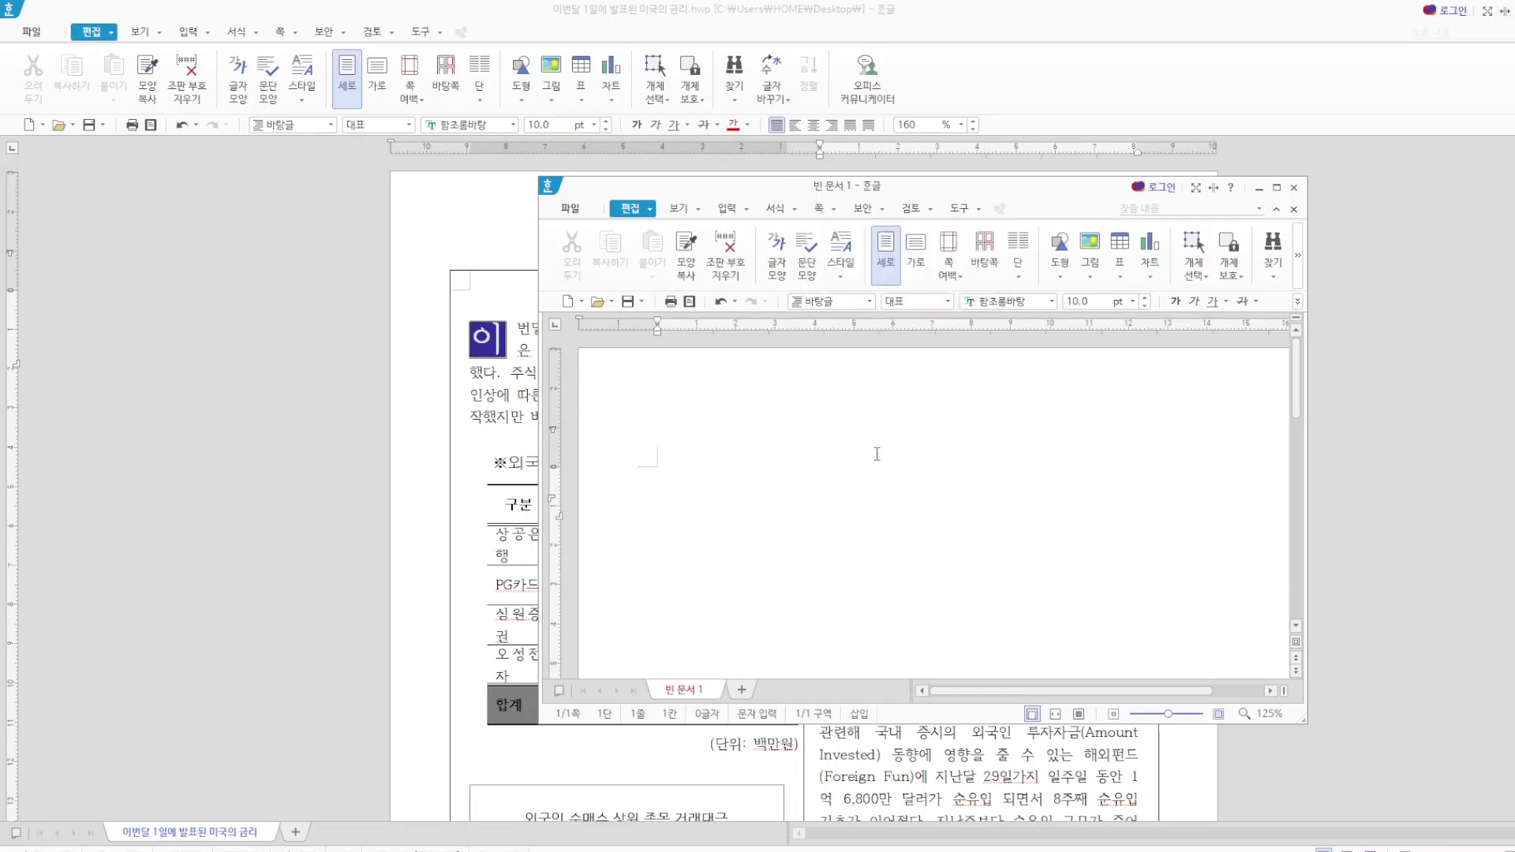
{"action": "left_click", "coordinate": [835, 211]}
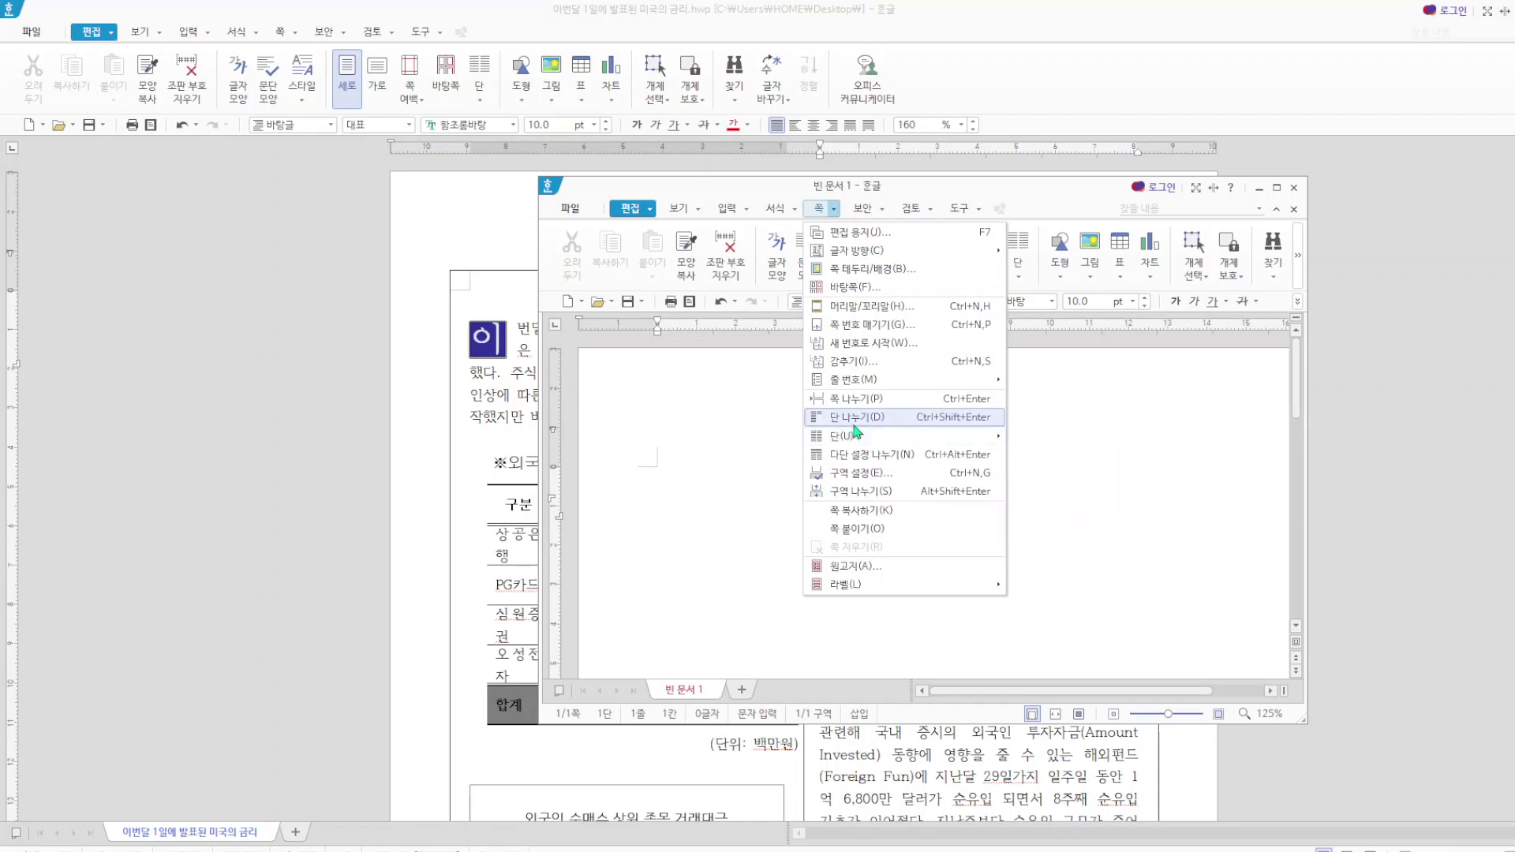
{"action": "mouse_move", "coordinate": [850, 441]}
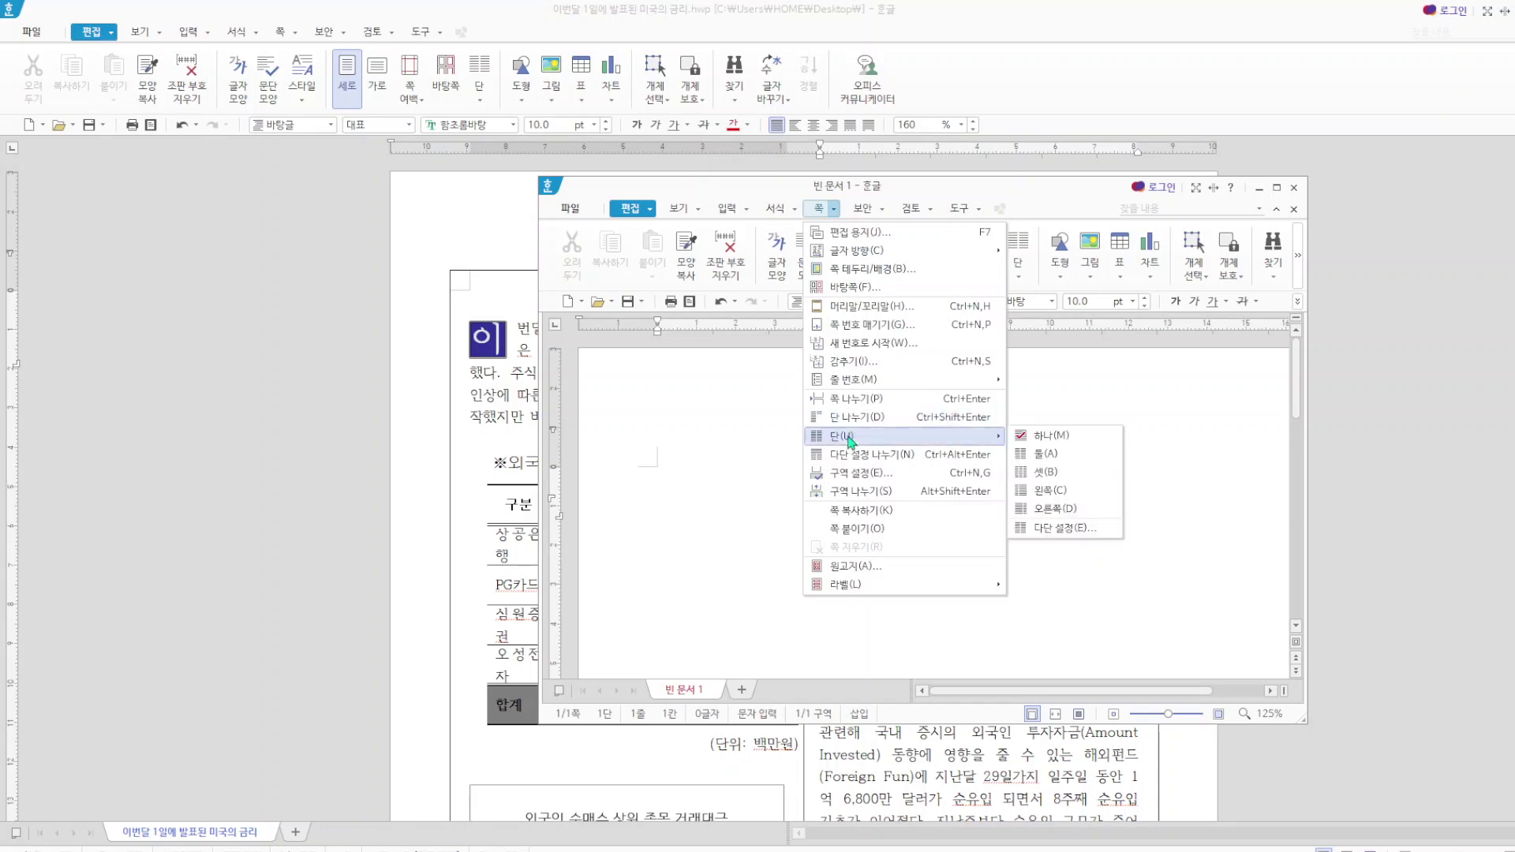
{"action": "left_click", "coordinate": [1050, 528]}
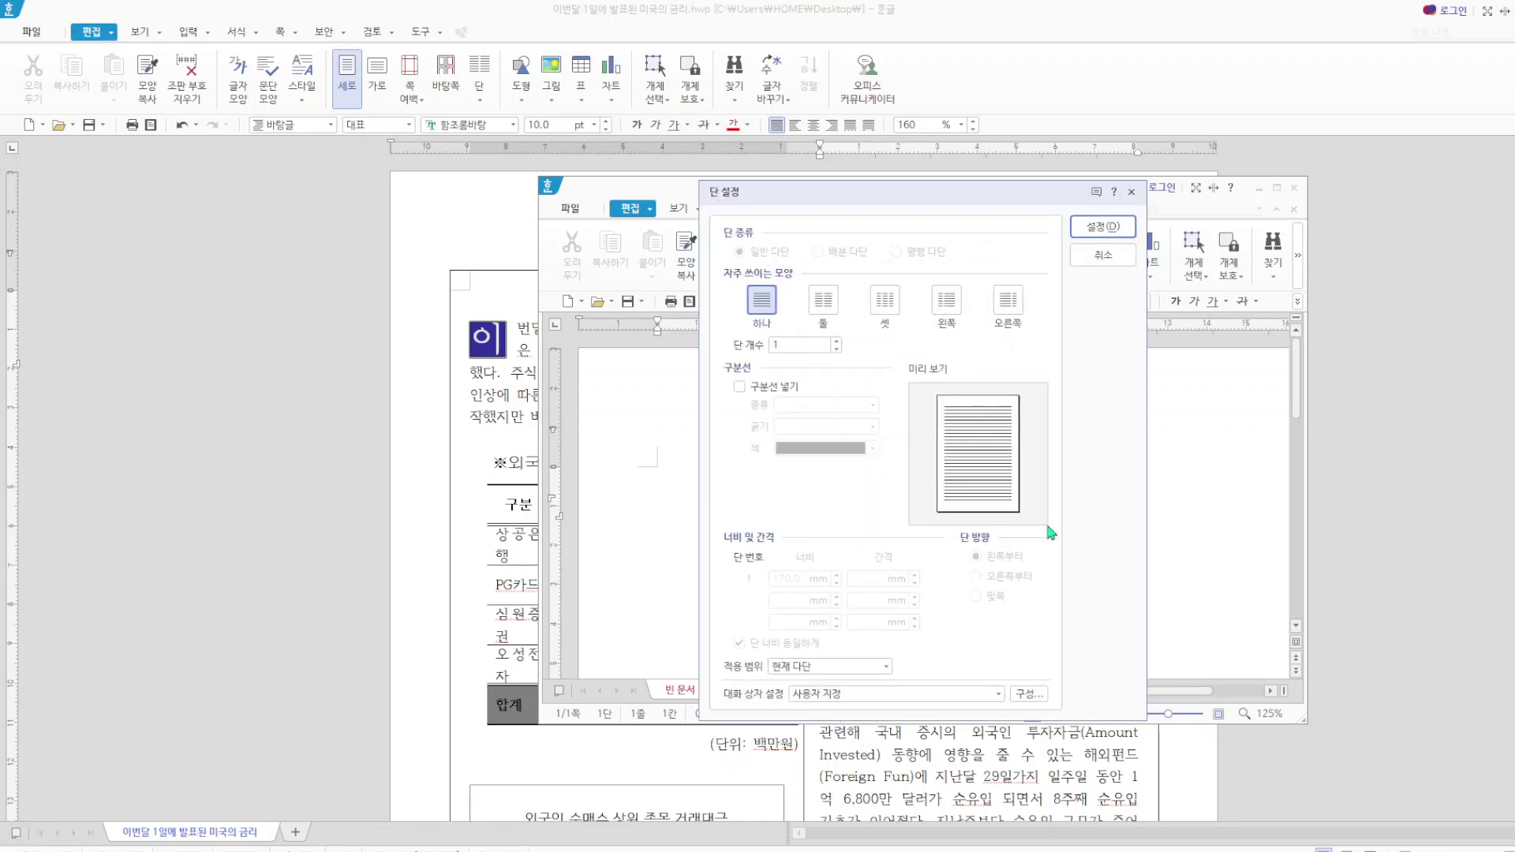
{"action": "left_click", "coordinate": [828, 313]}
{"action": "left_click", "coordinate": [740, 387]}
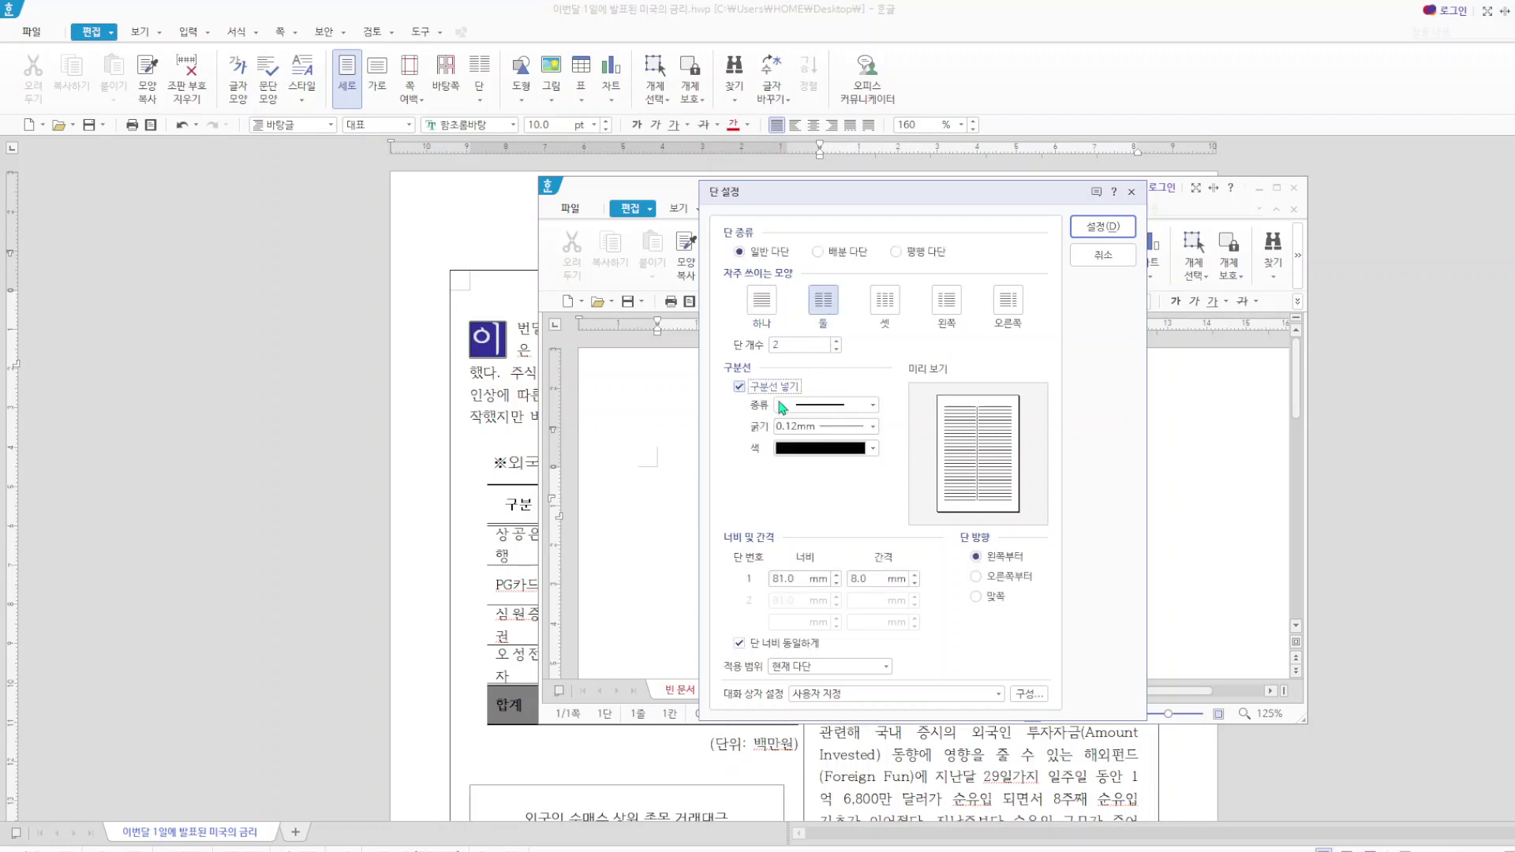
{"action": "left_click", "coordinate": [1102, 228]}
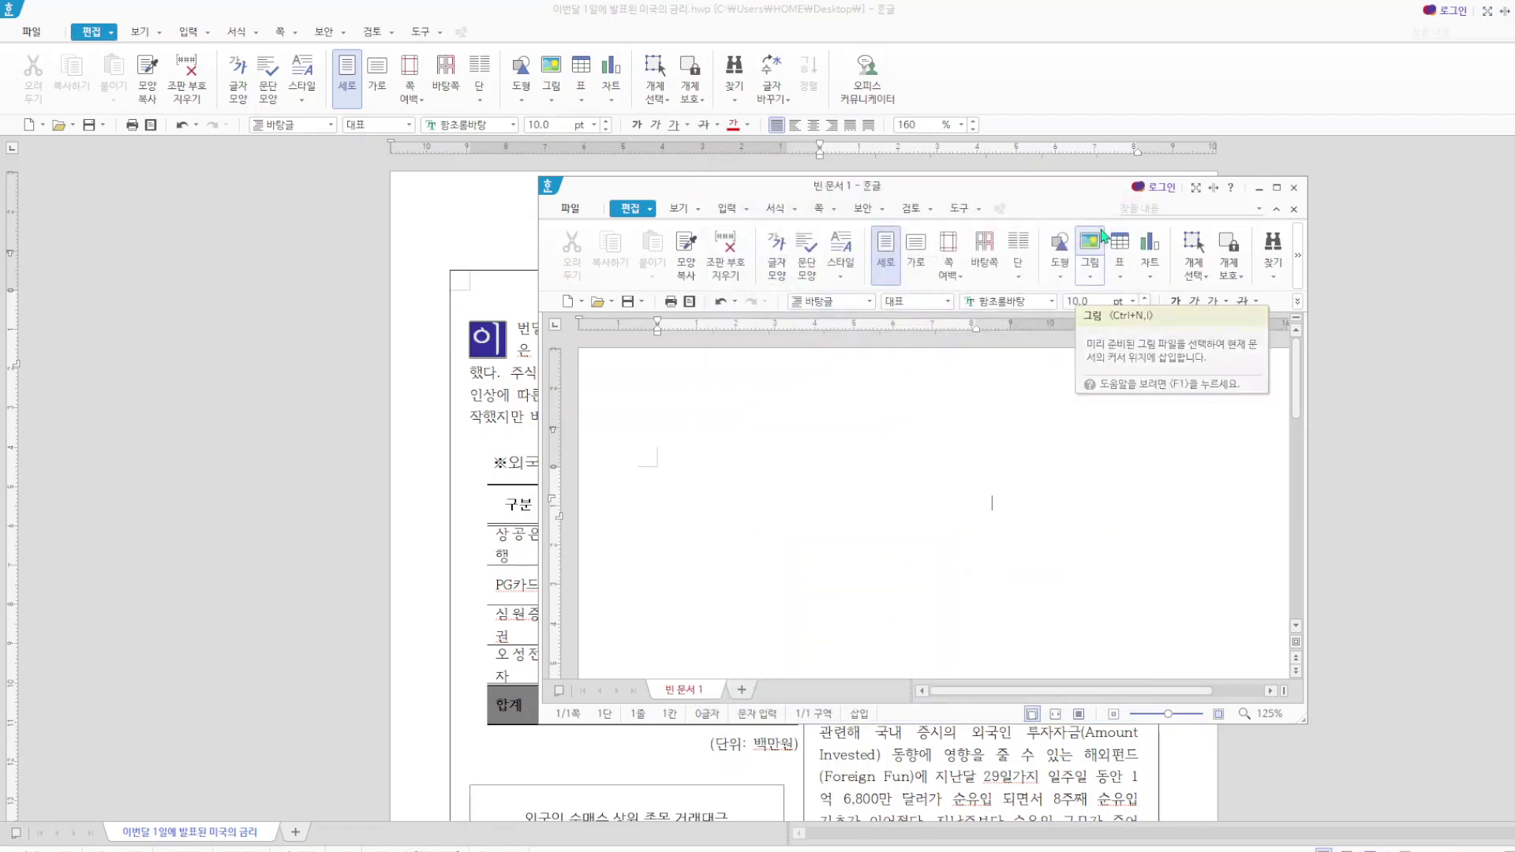
- Switch to the finished document and try the third first-letter decoration shape for the opening paragraph, view the fill colours, and leave without applying
{"action": "left_click_drag", "start_coordinate": [963, 193], "coordinate": [1367, 227]}
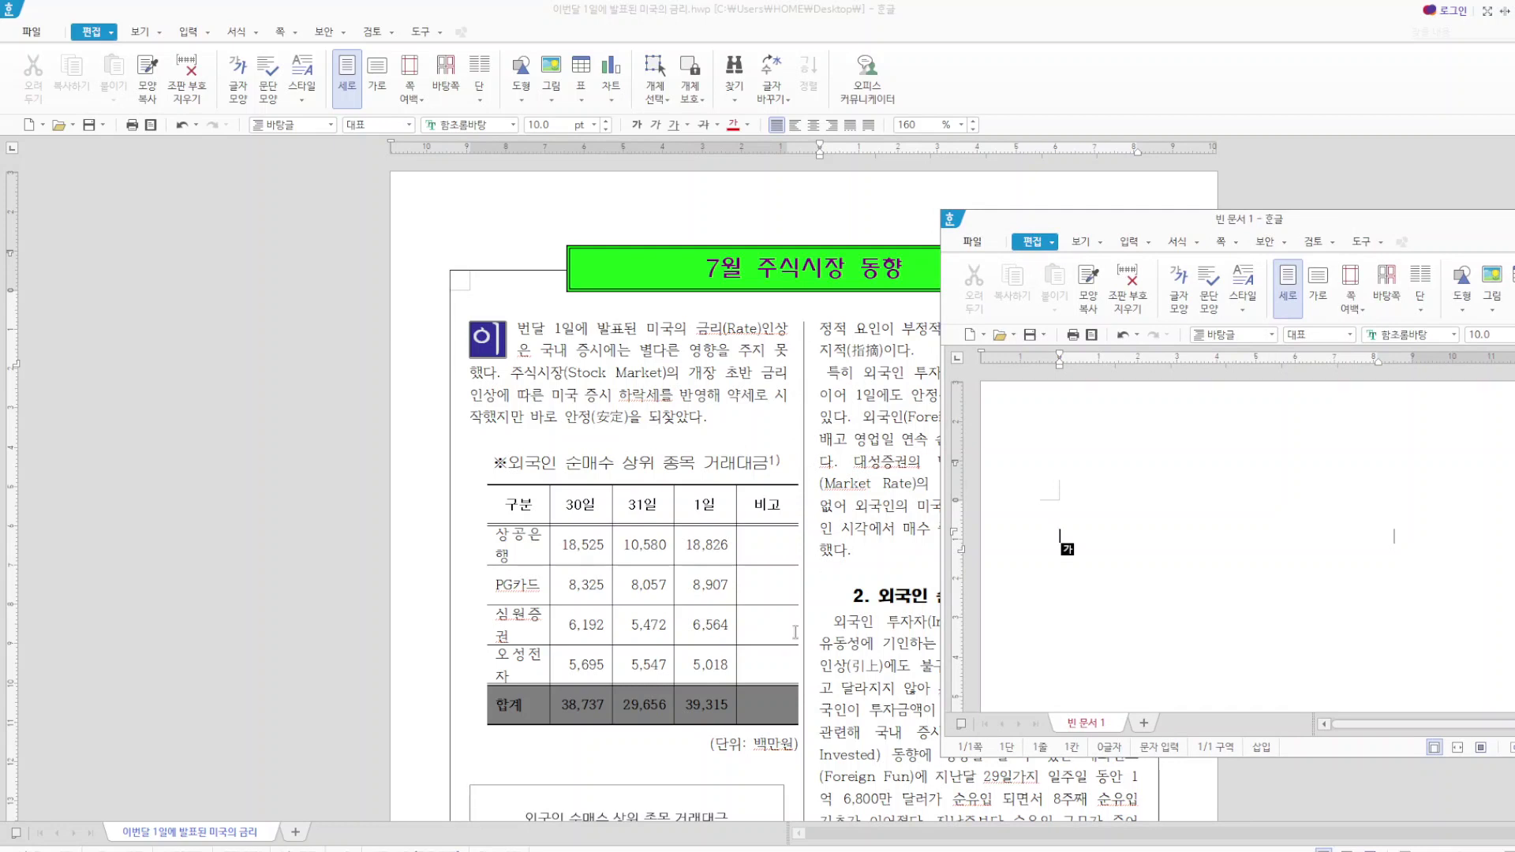
{"action": "left_click", "coordinate": [499, 344]}
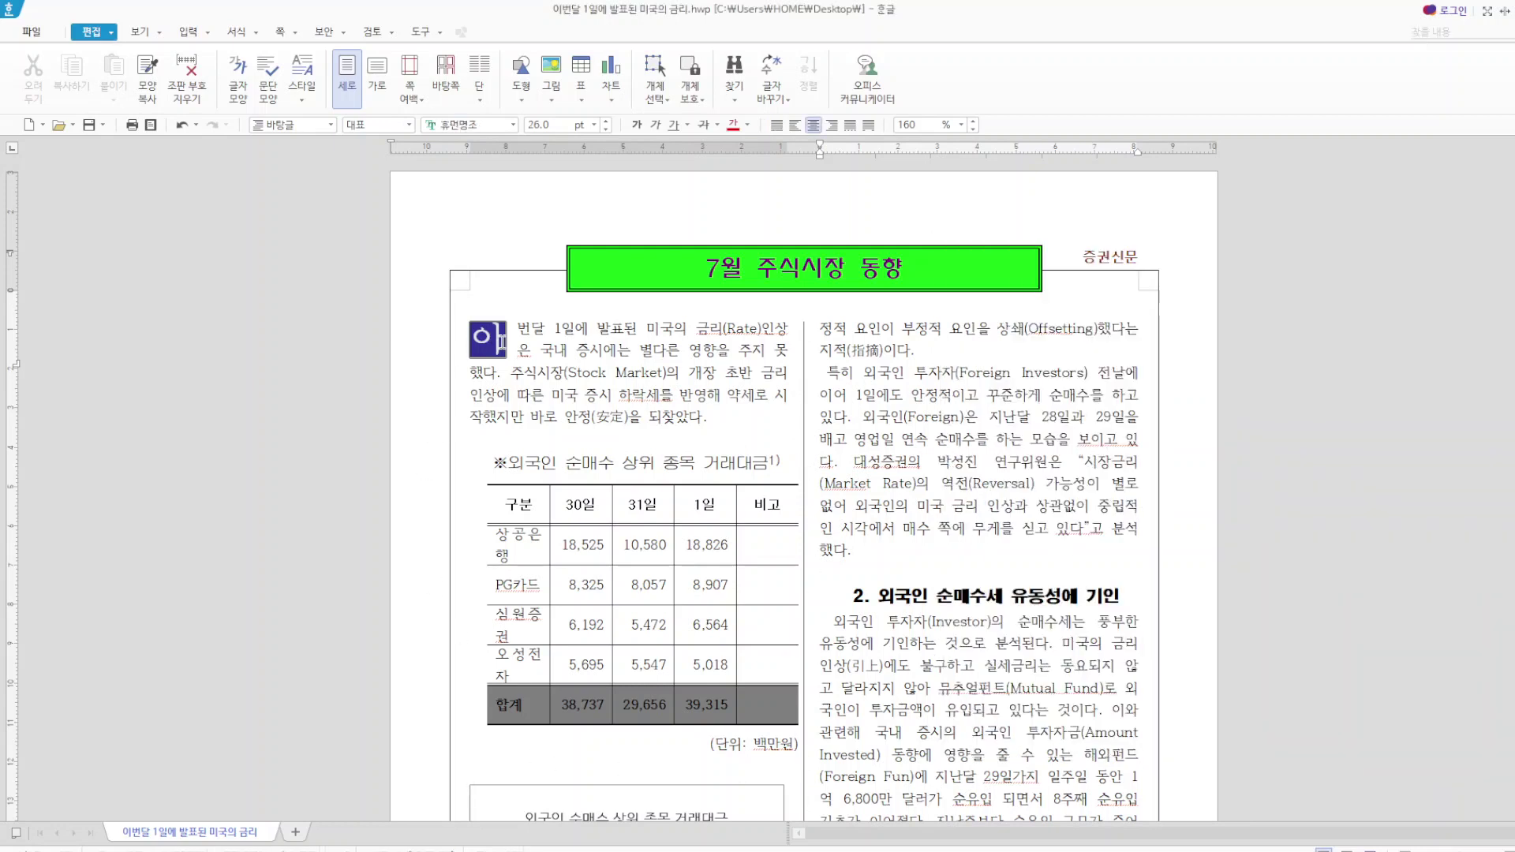
{"action": "left_click", "coordinate": [259, 34]}
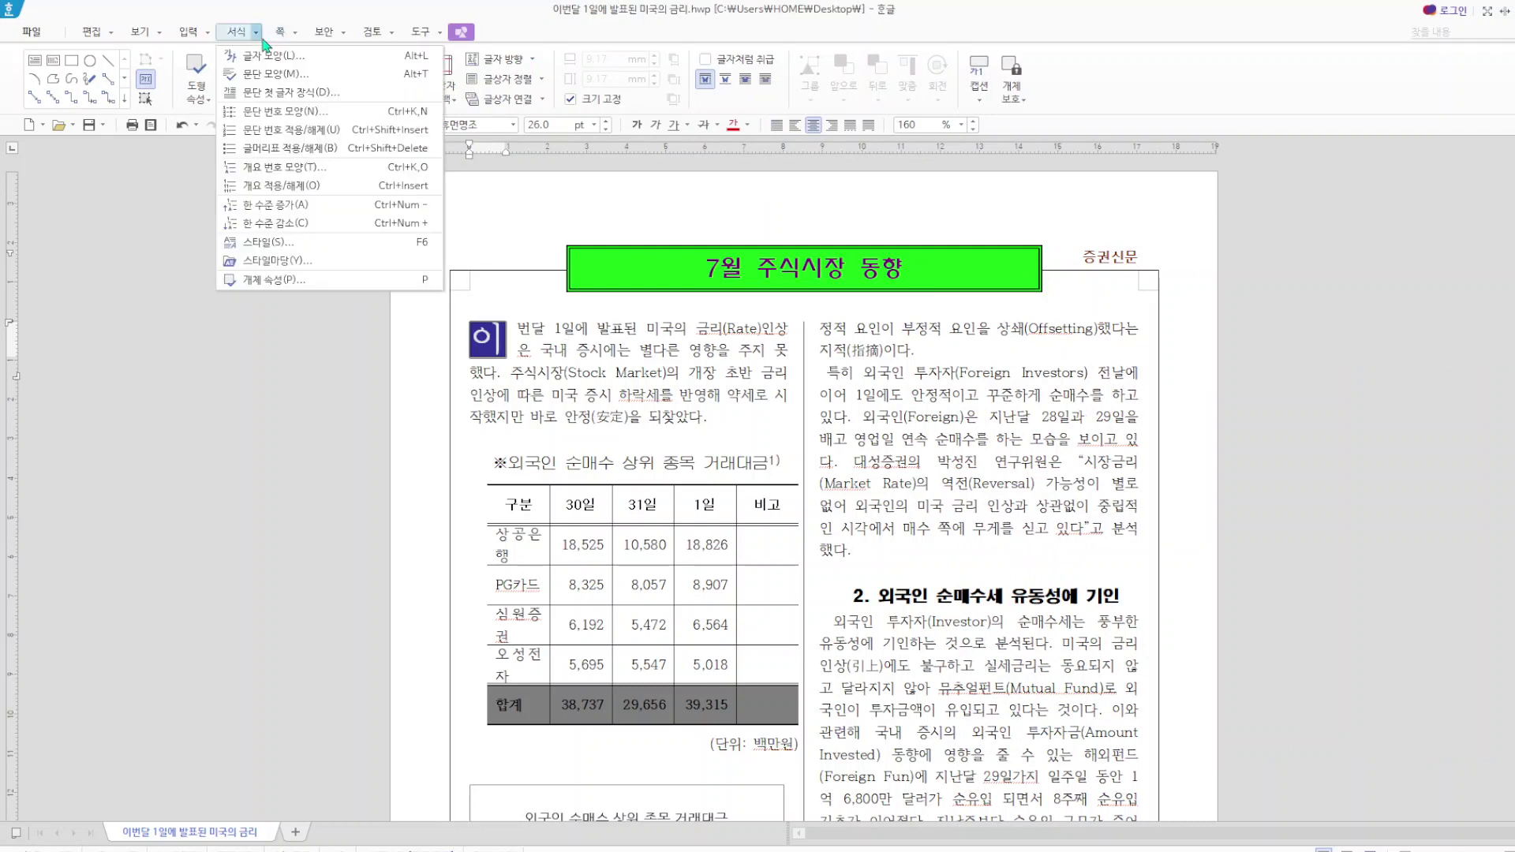
{"action": "left_click", "coordinate": [306, 93]}
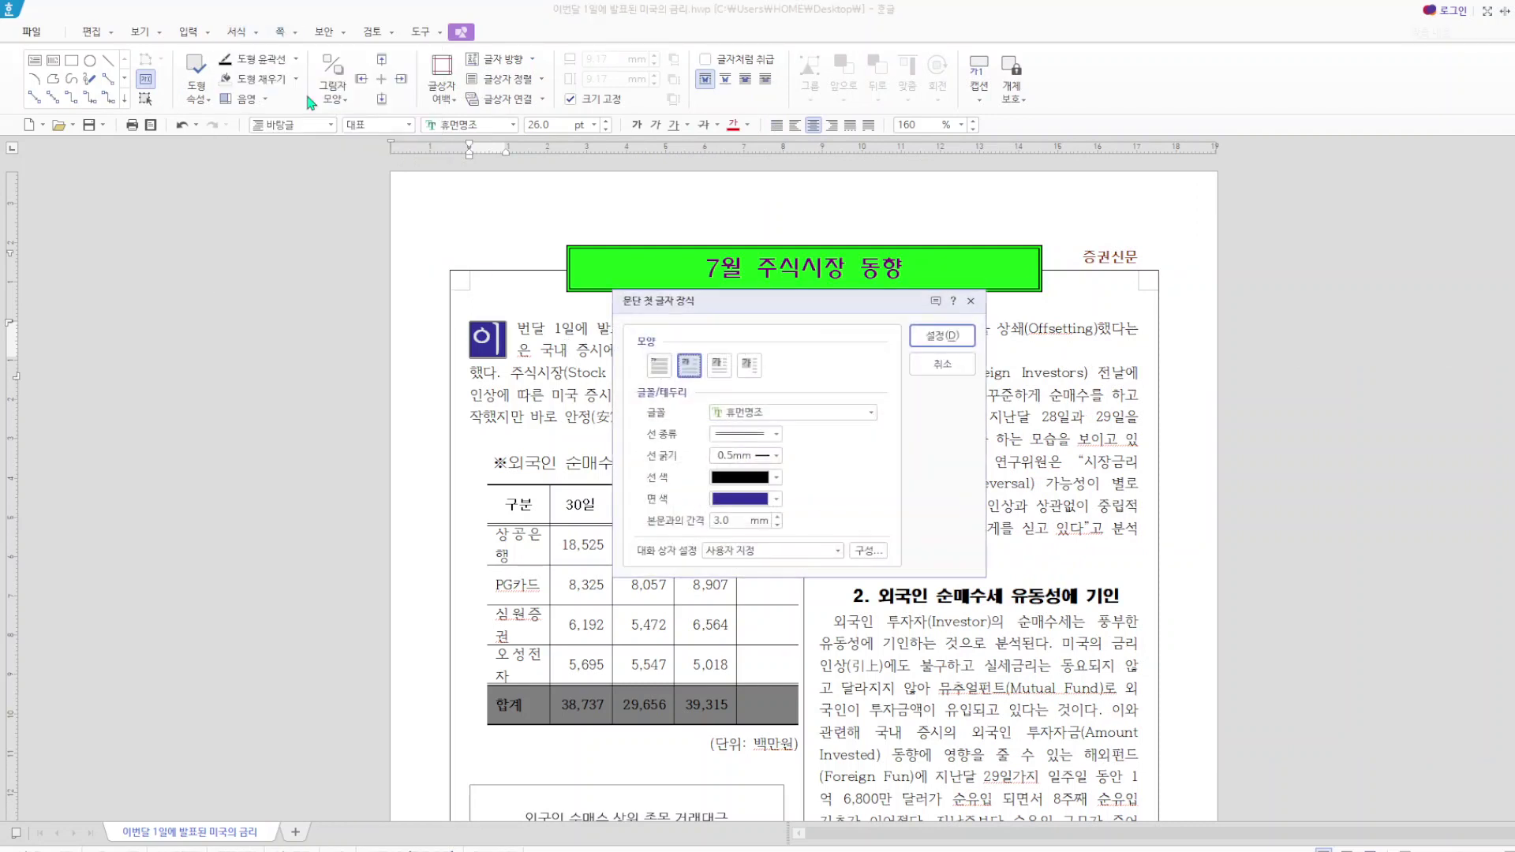
{"action": "left_click", "coordinate": [719, 367]}
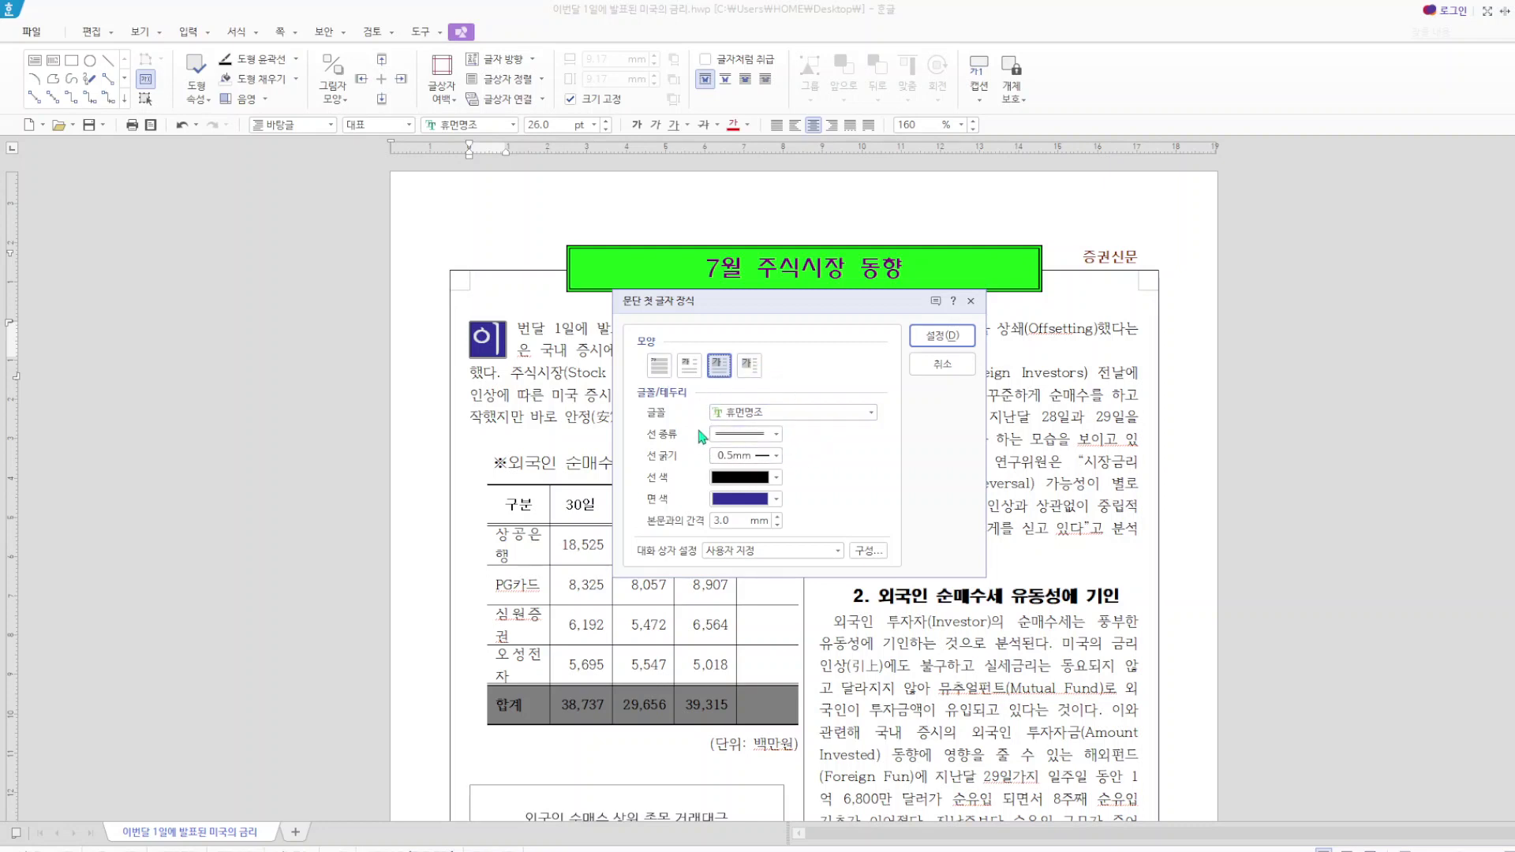
{"action": "left_click", "coordinate": [777, 499]}
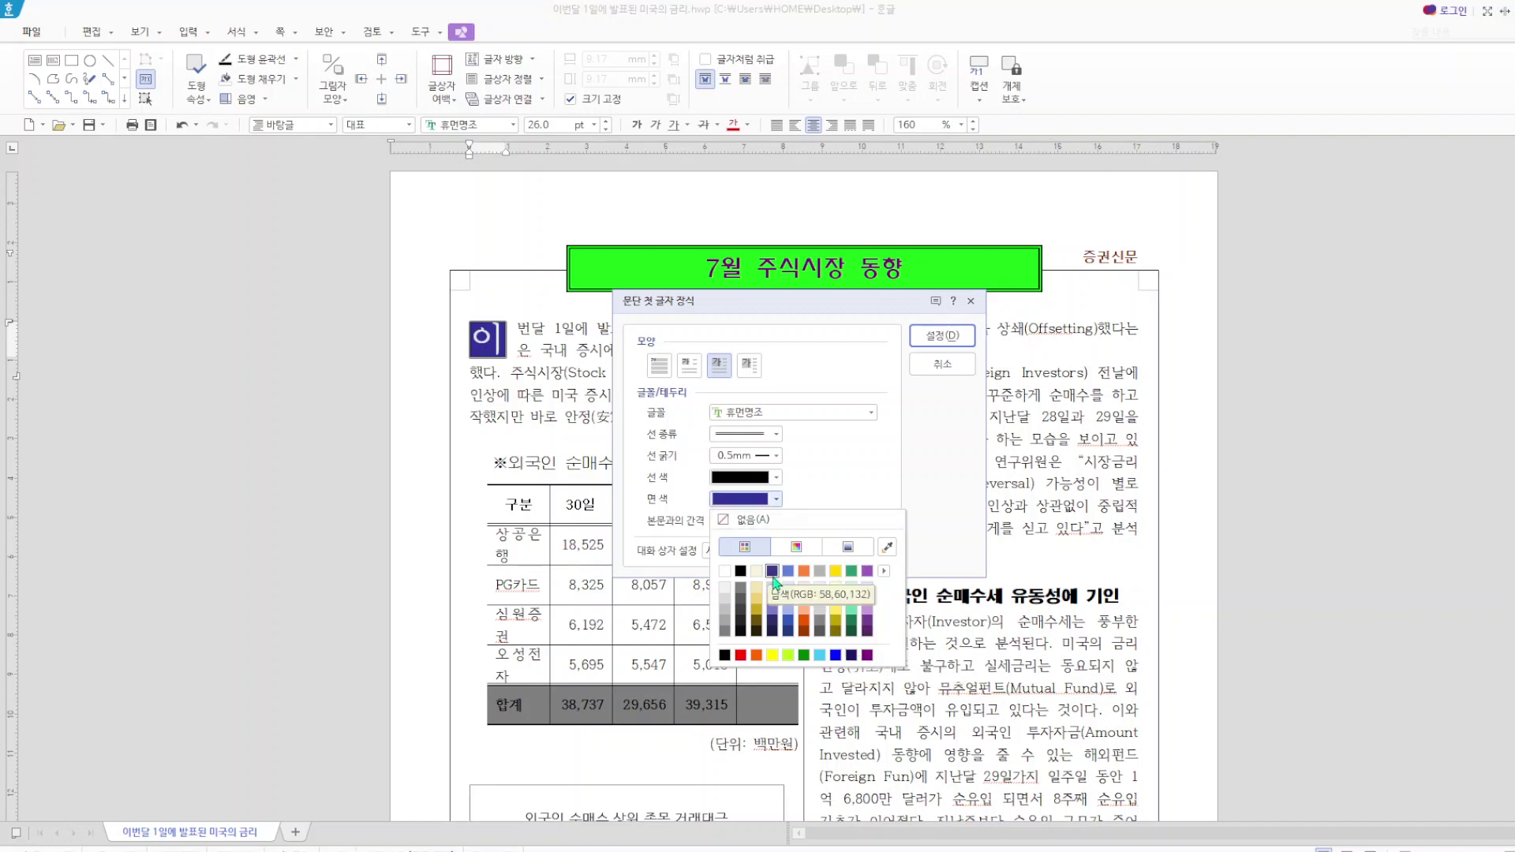
{"action": "left_click", "coordinate": [972, 301]}
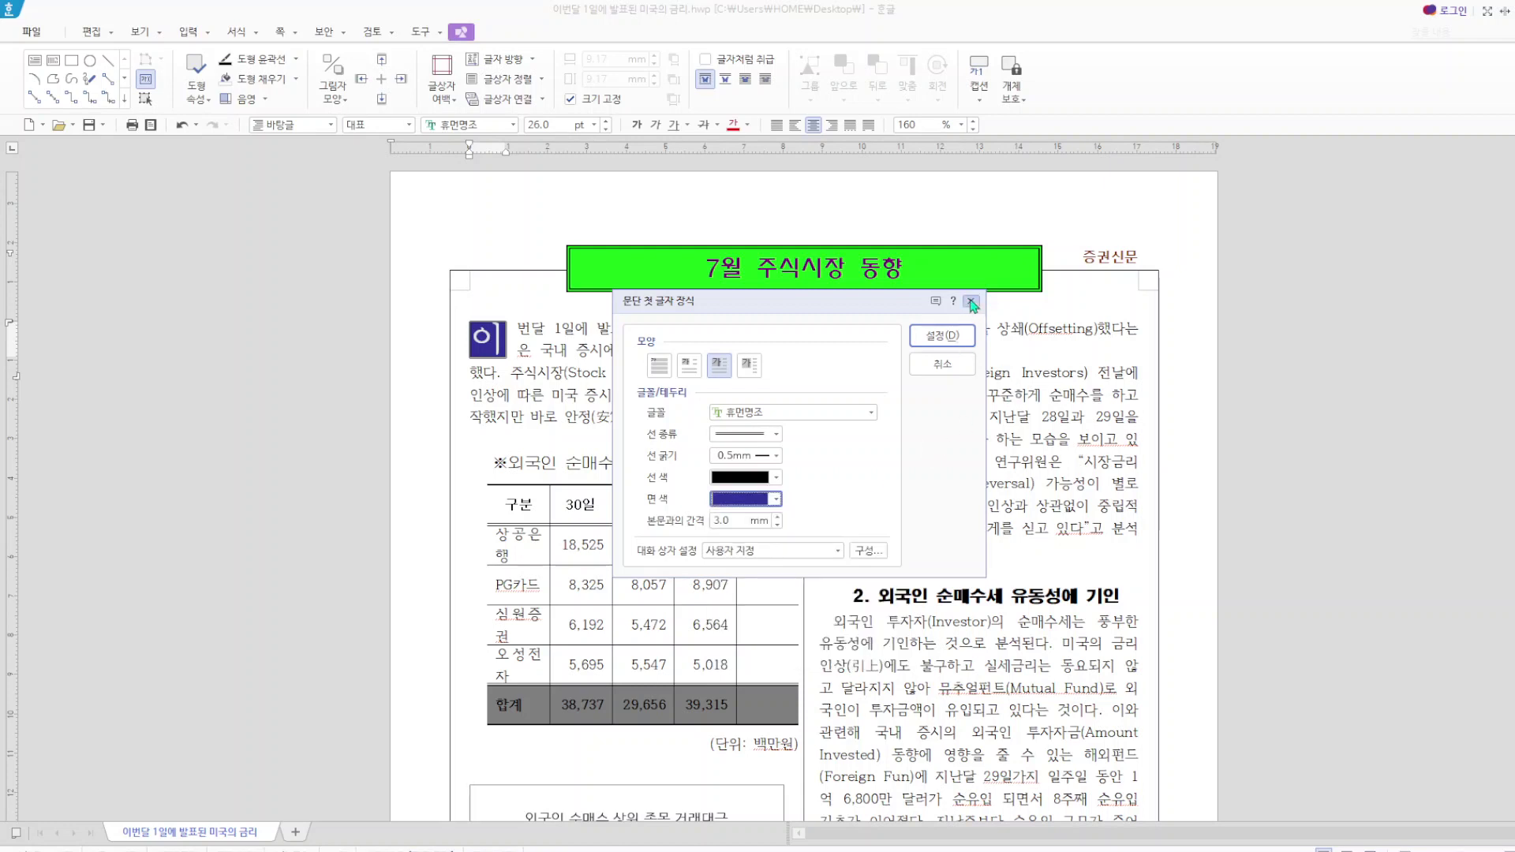
{"action": "left_click", "coordinate": [972, 302]}
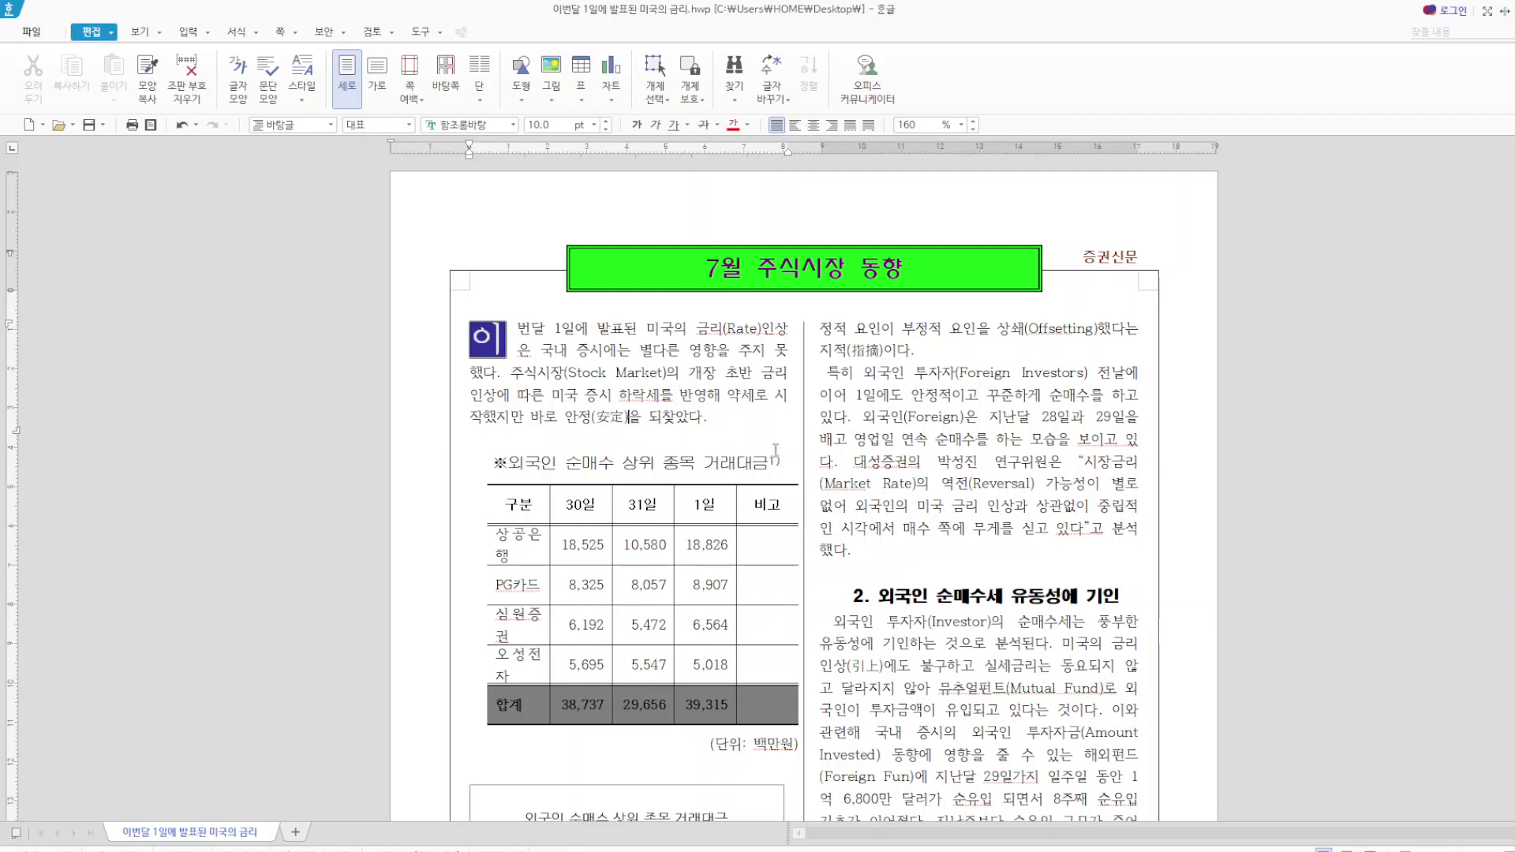
- Remove the bracketed hanja after 안정 in the first paragraph and convert the word to 安定 using the 한글(漢字) format
{"action": "key", "text": "BackSpace"}
{"action": "key", "text": "BackSpace"}
{"action": "key", "text": "BackSpace"}
{"action": "key", "text": "BackSpace"}
{"action": "key", "text": "F9"}
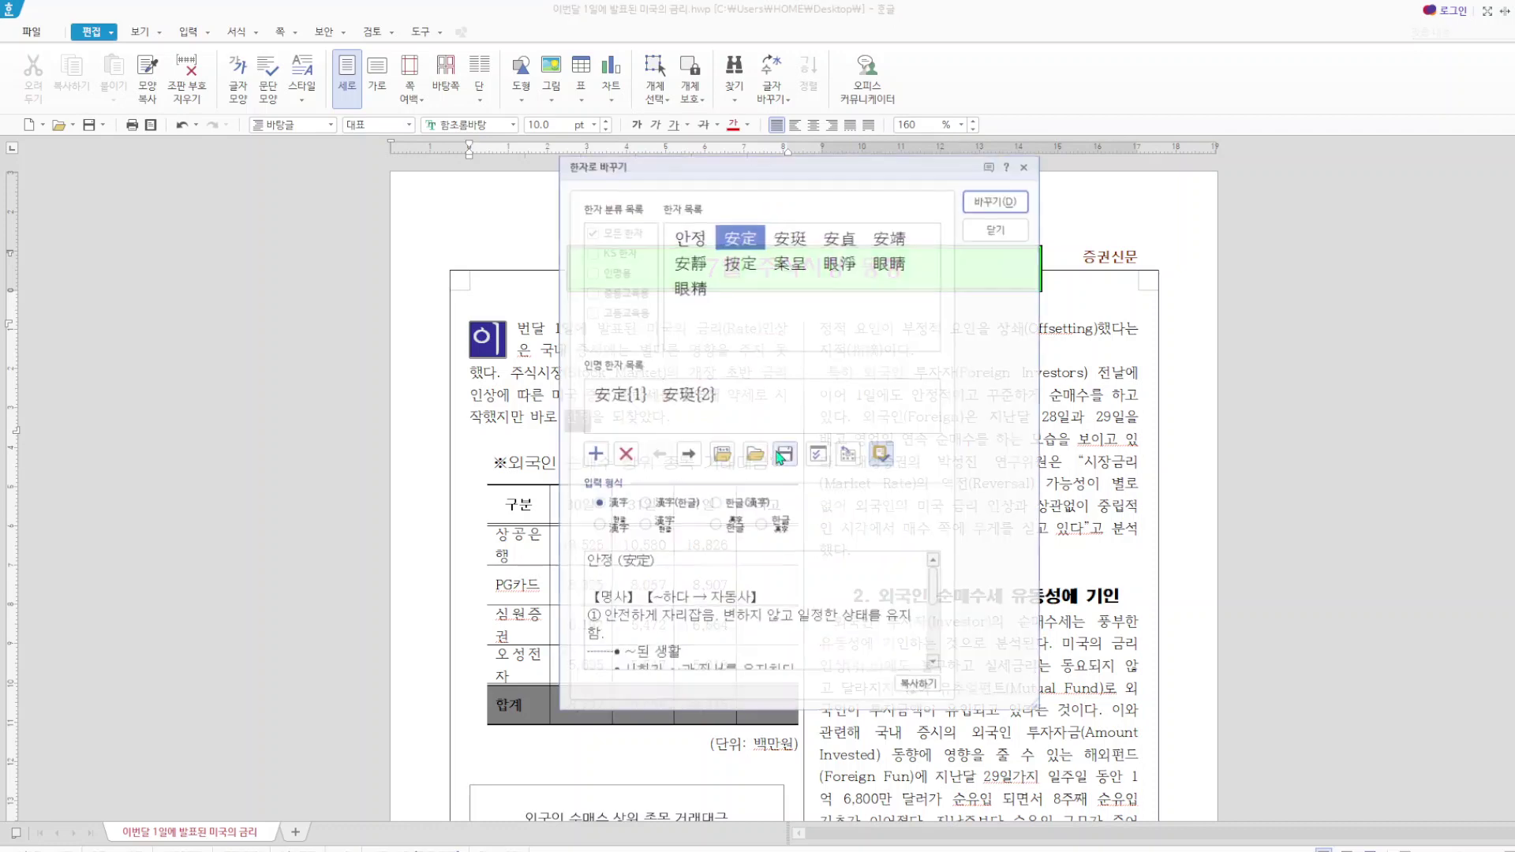
{"action": "left_click", "coordinate": [716, 503]}
{"action": "left_click", "coordinate": [983, 203]}
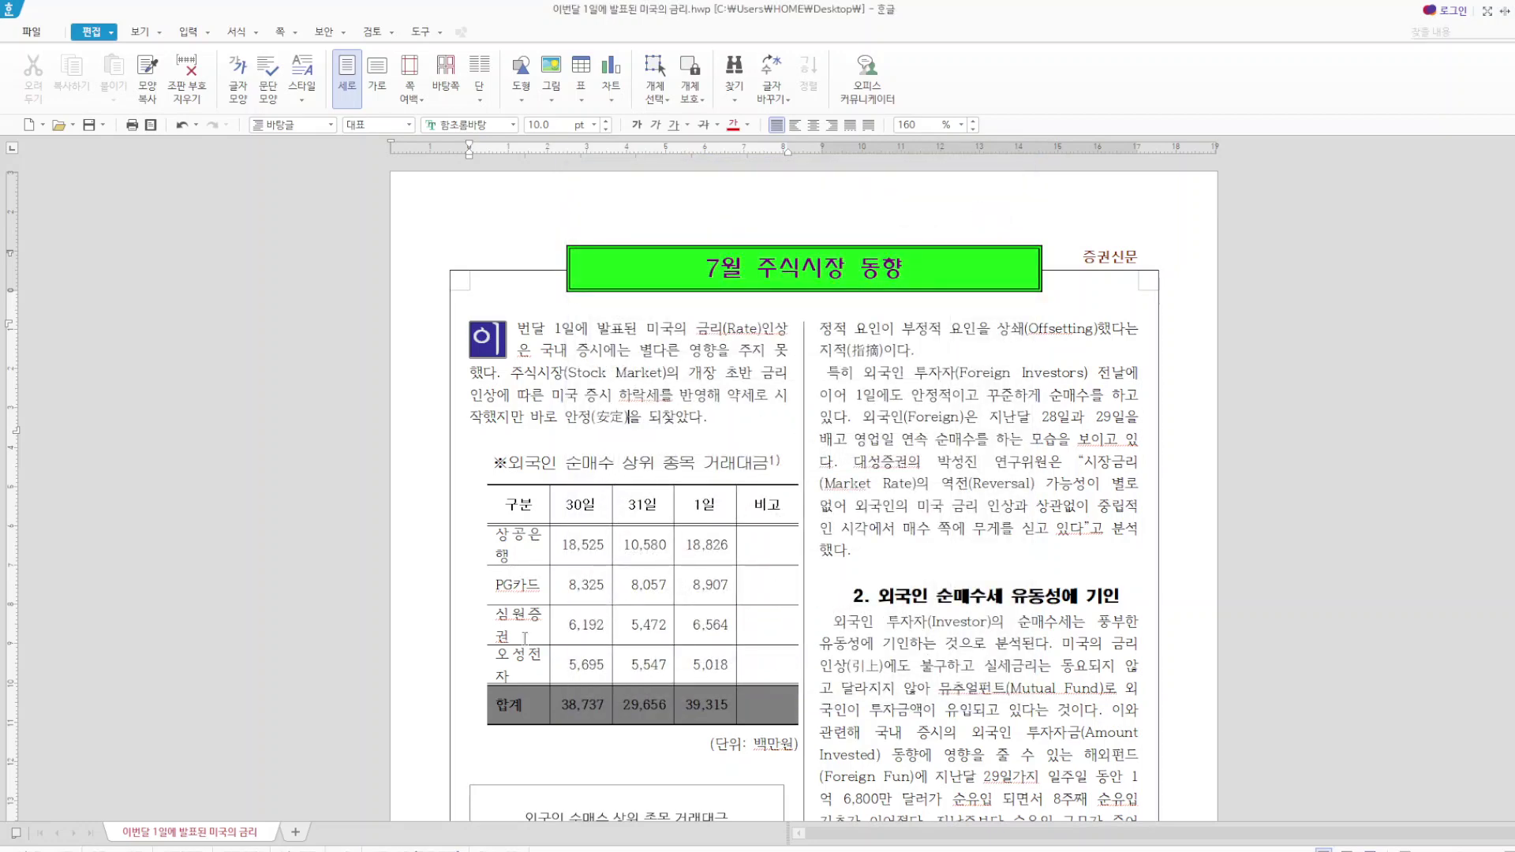
{"action": "key", "text": "Hangul"}
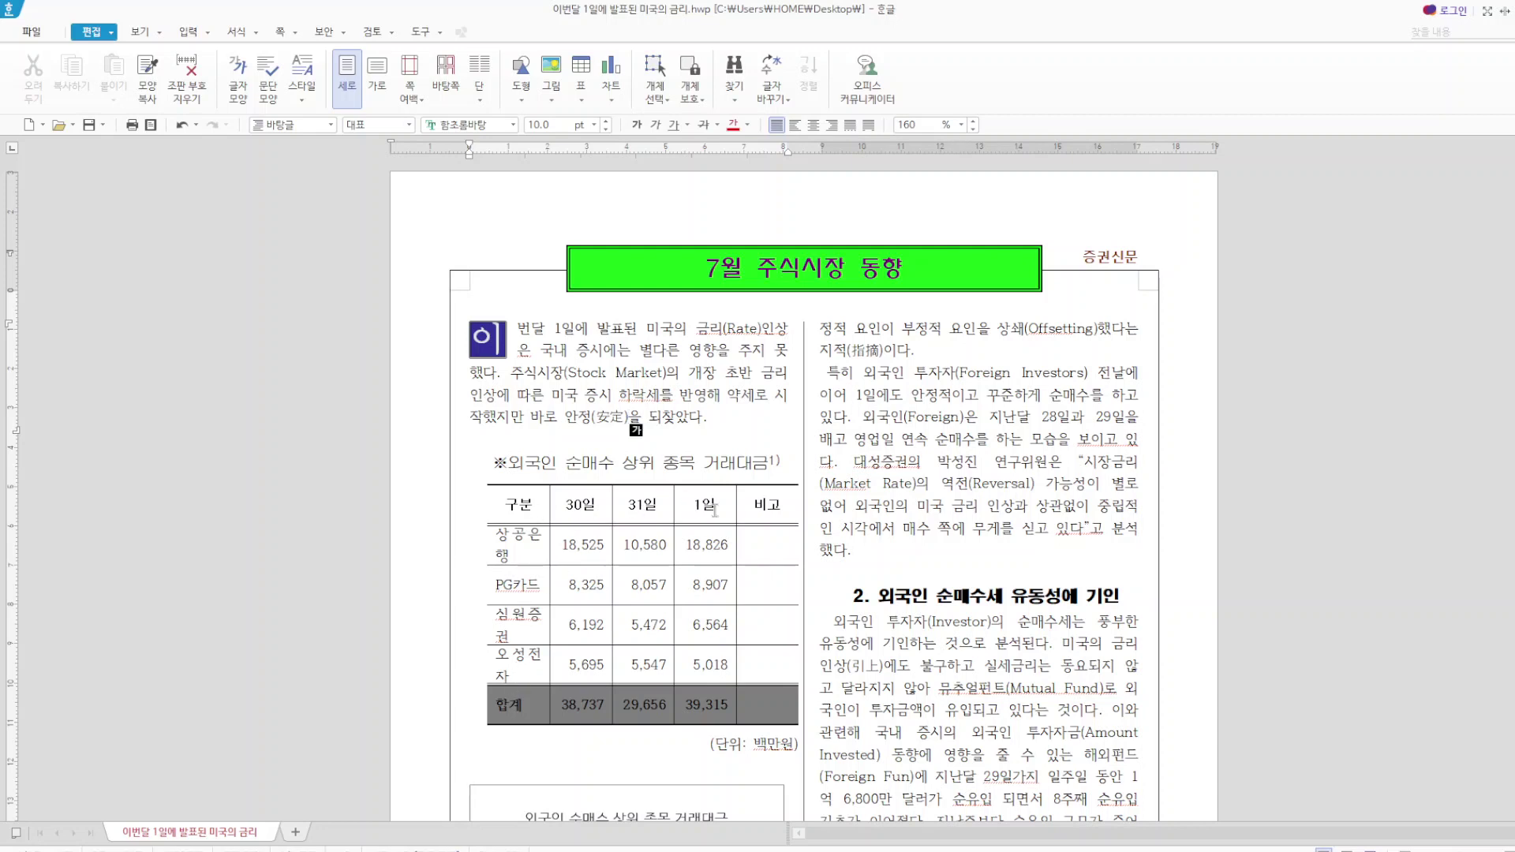
{"action": "left_click", "coordinate": [581, 67]}
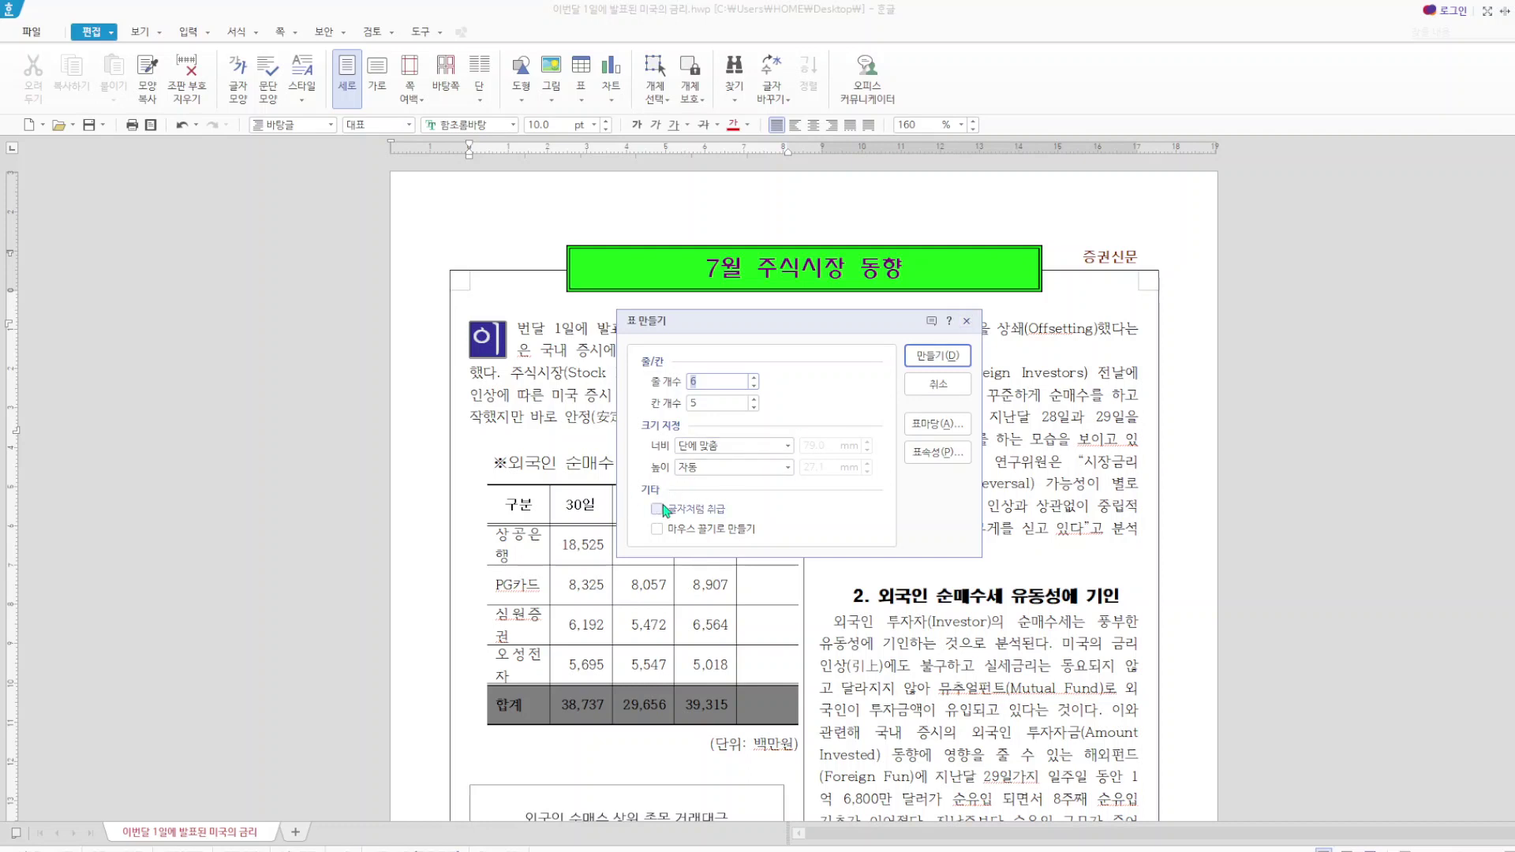
{"action": "left_click", "coordinate": [966, 321]}
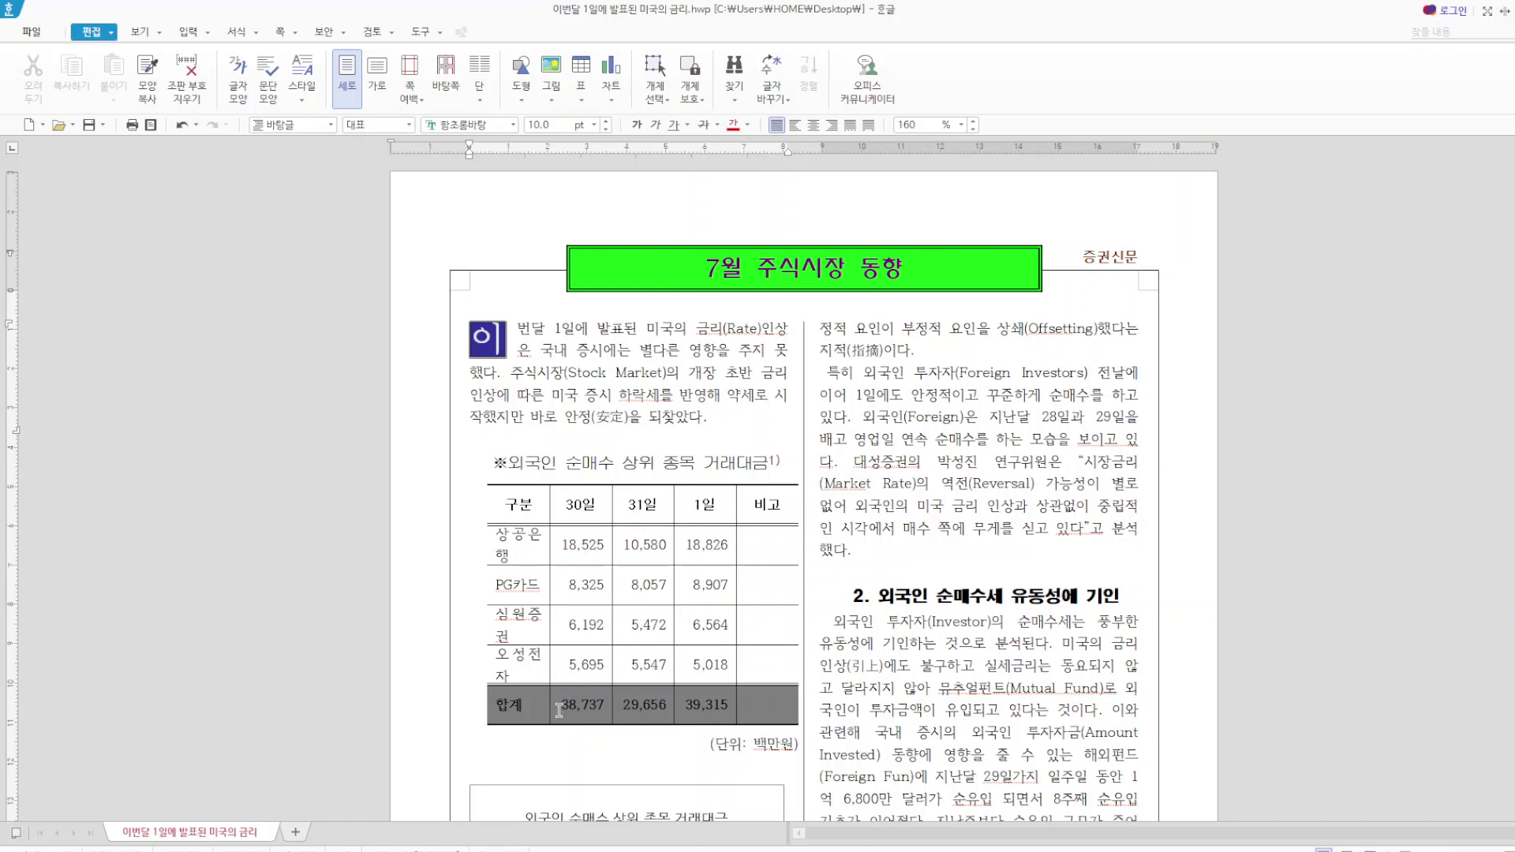
- Clear the three values in the 합계 row and recalculate them with a block sum over the 30일, 31일 and 1일 columns
{"action": "left_click_drag", "start_coordinate": [562, 698], "coordinate": [729, 703]}
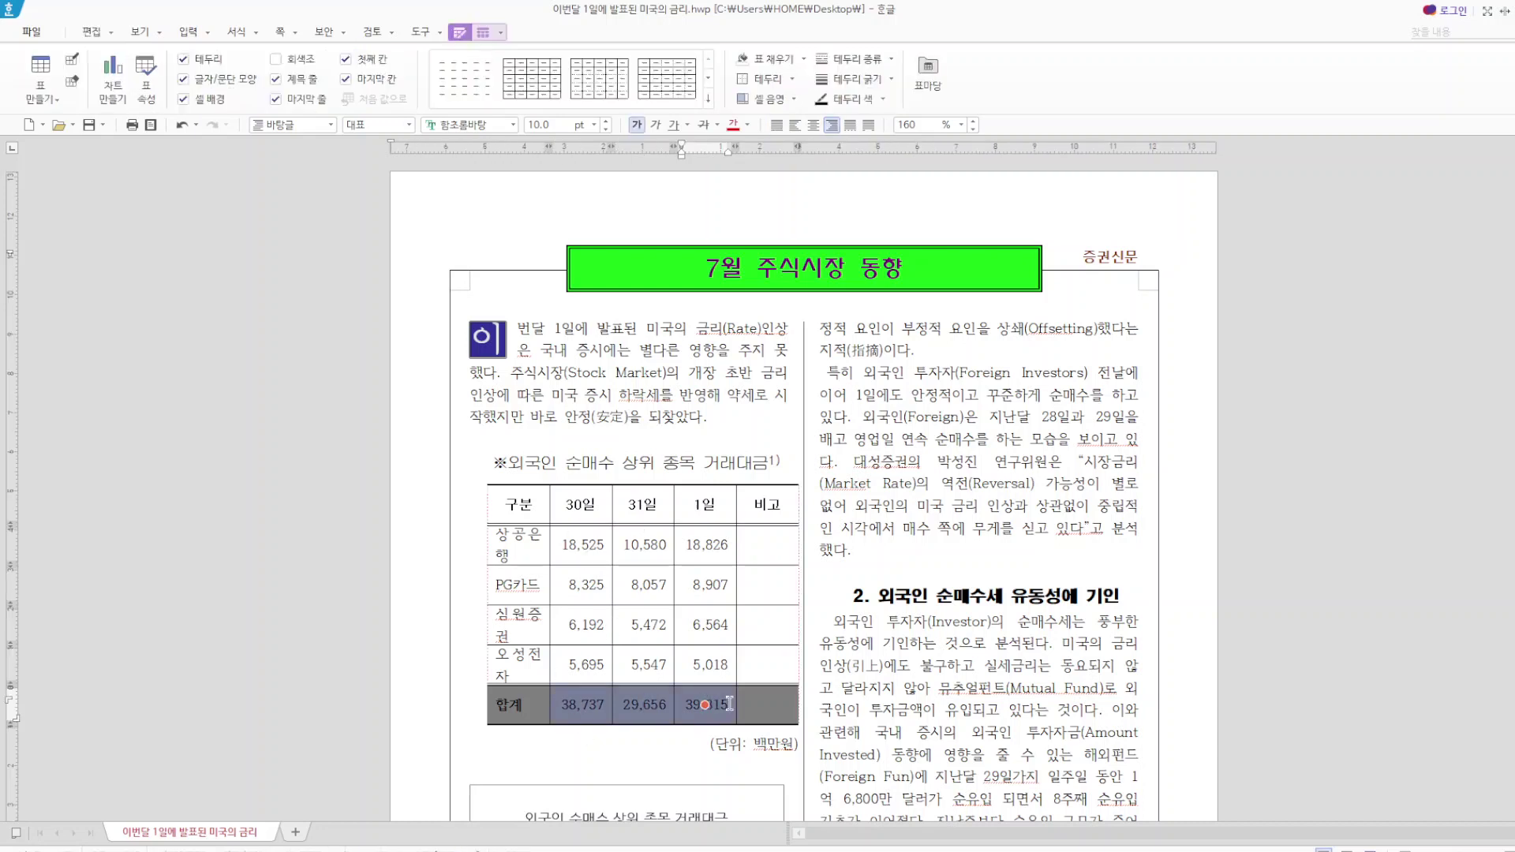
{"action": "key", "text": "Delete"}
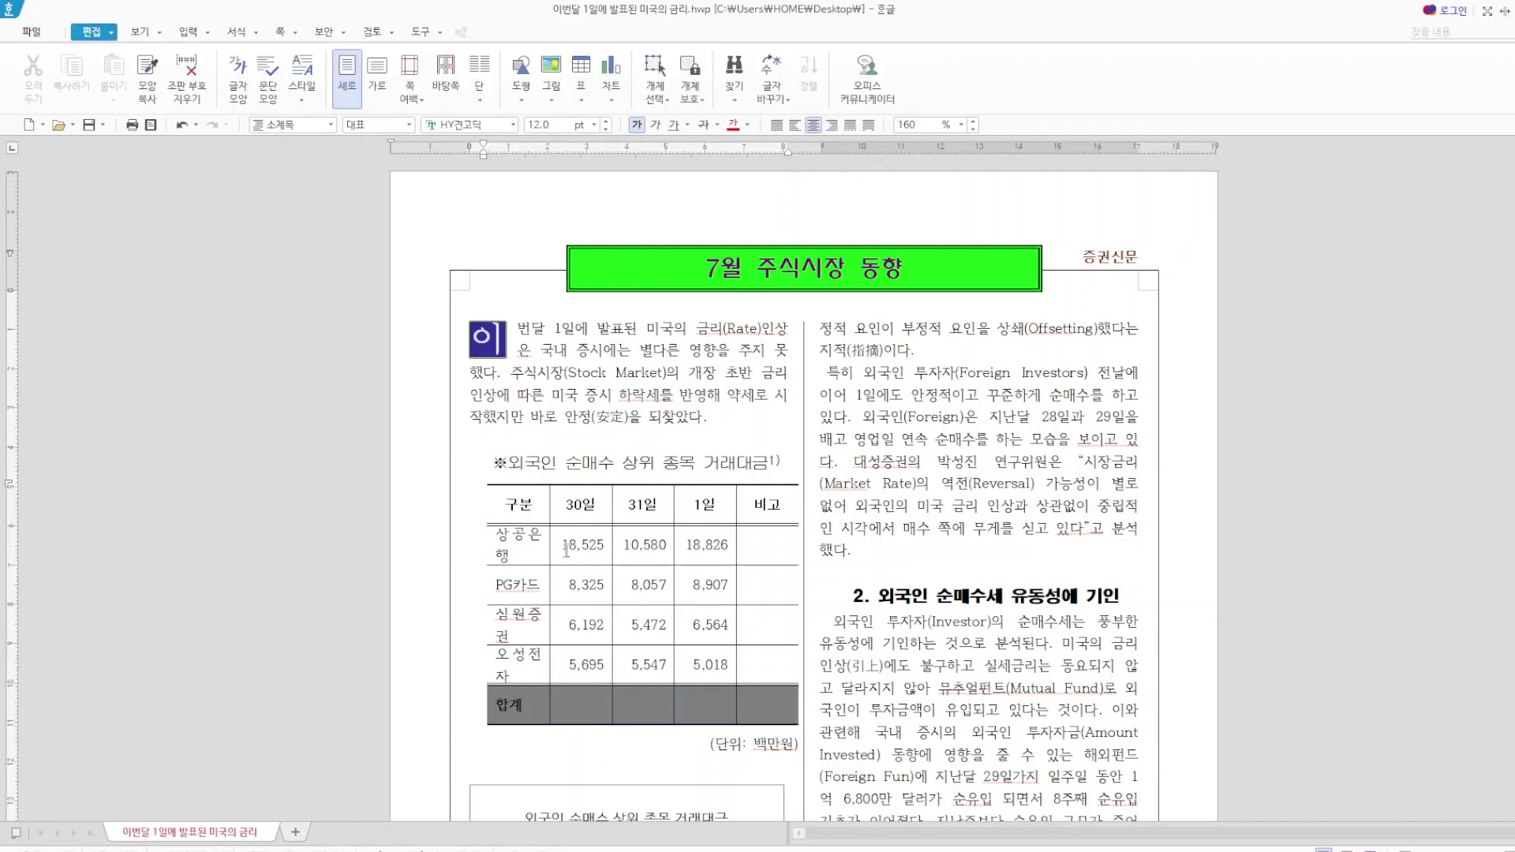
{"action": "left_click_drag", "start_coordinate": [562, 545], "coordinate": [699, 706]}
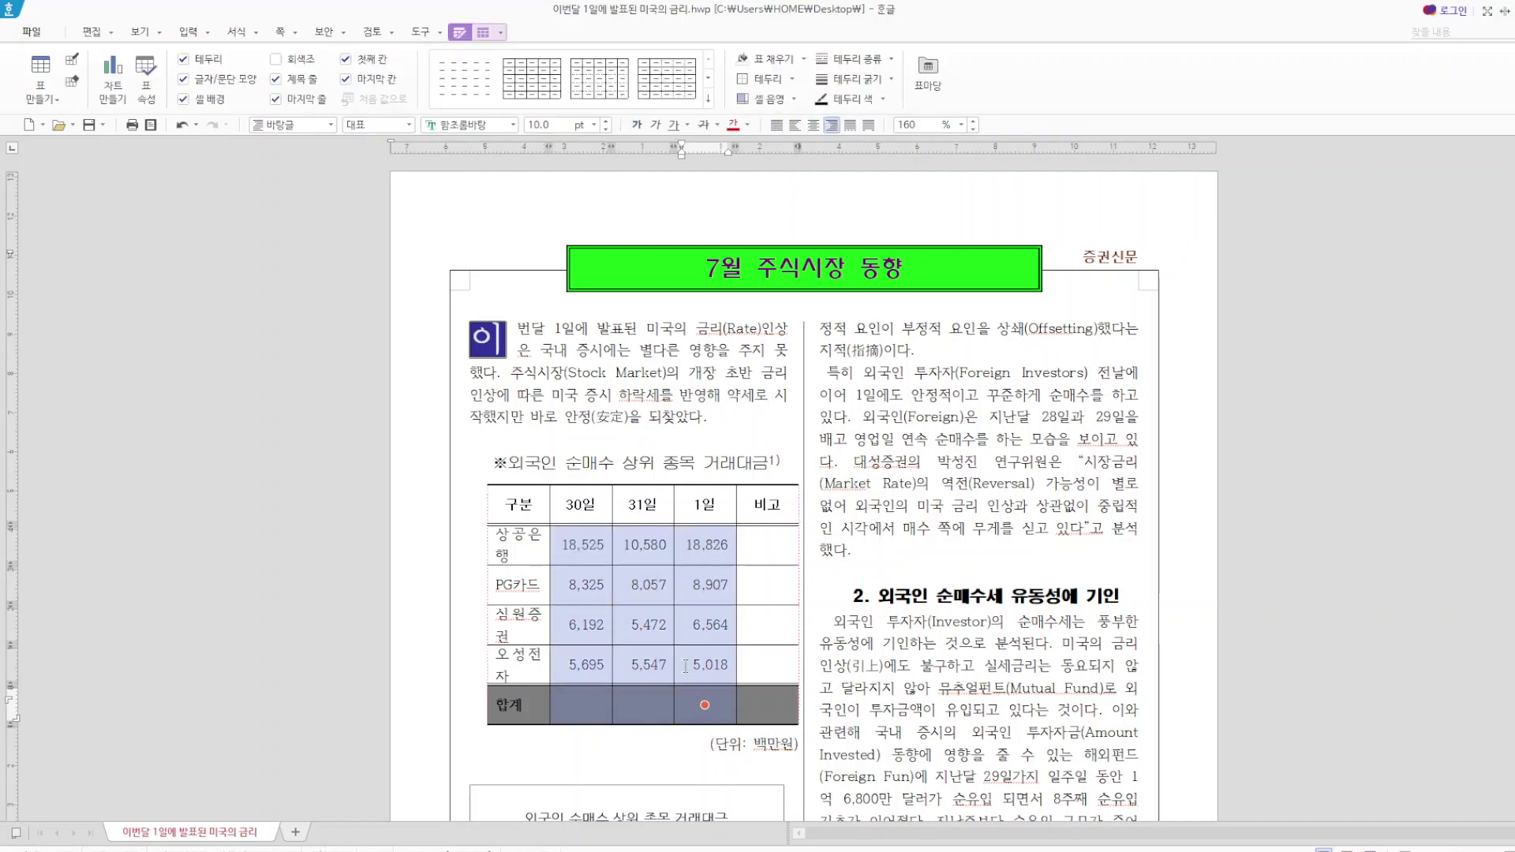
{"action": "right_click", "coordinate": [689, 672]}
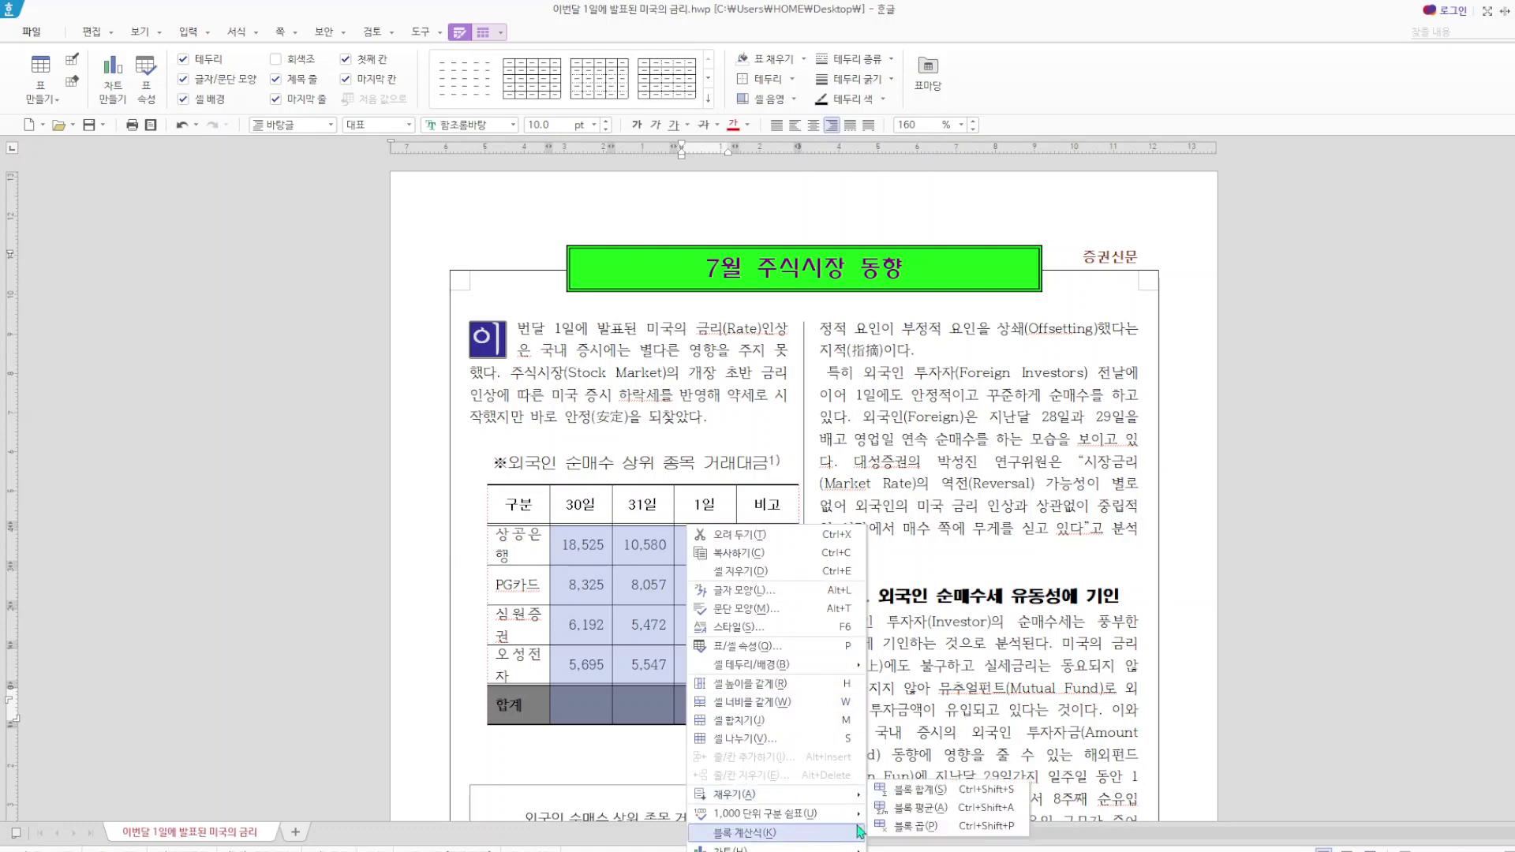
{"action": "key", "text": "ctrl+shift+s"}
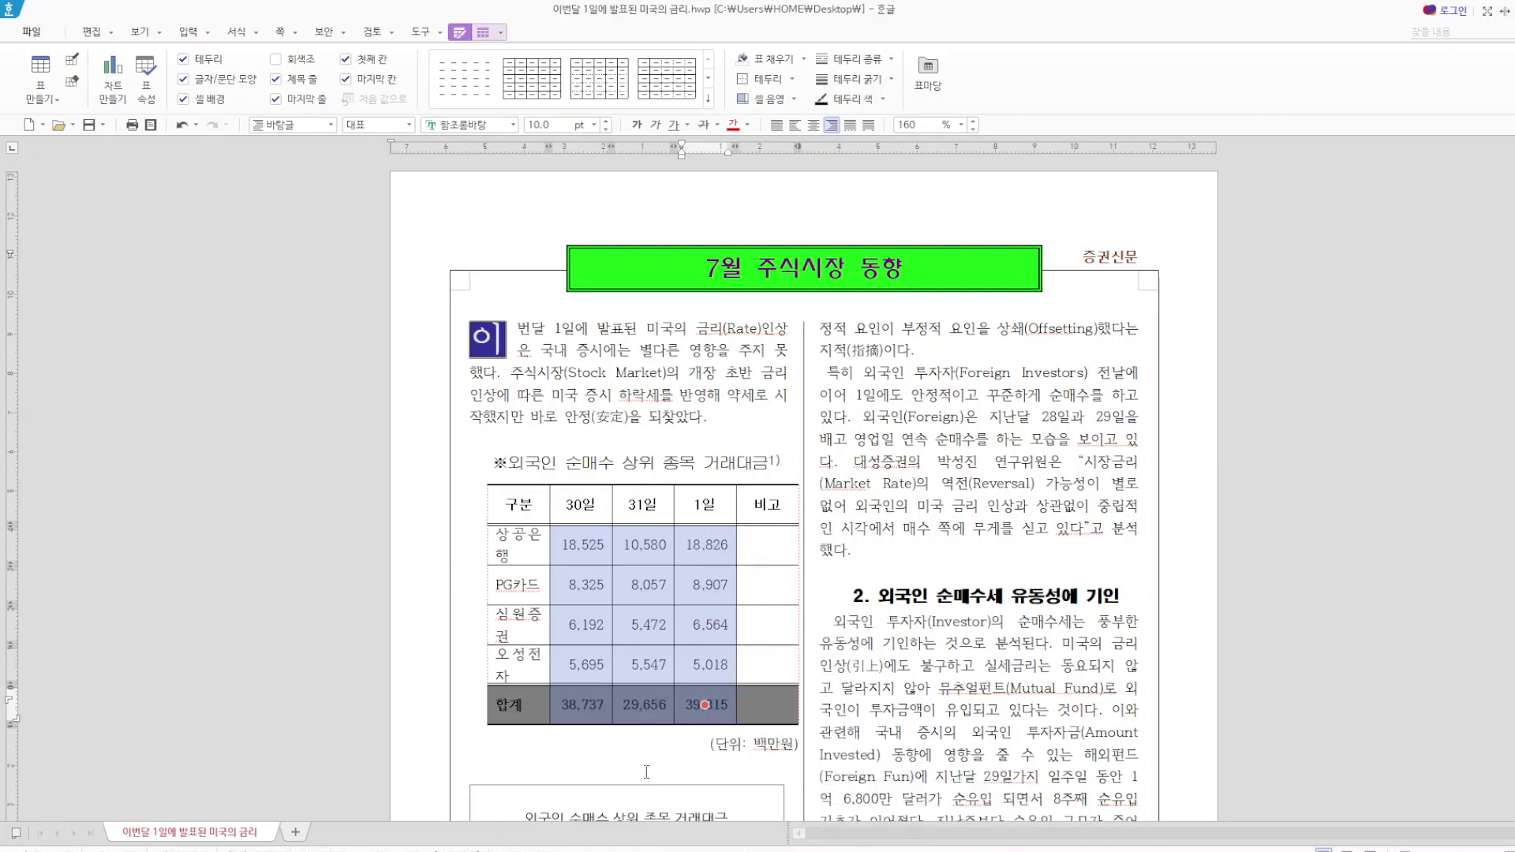
{"action": "scroll", "coordinate": [624, 671], "scroll_direction": "down", "scroll_amount": 5}
{"action": "scroll", "coordinate": [589, 486], "scroll_direction": "up", "scroll_amount": 5}
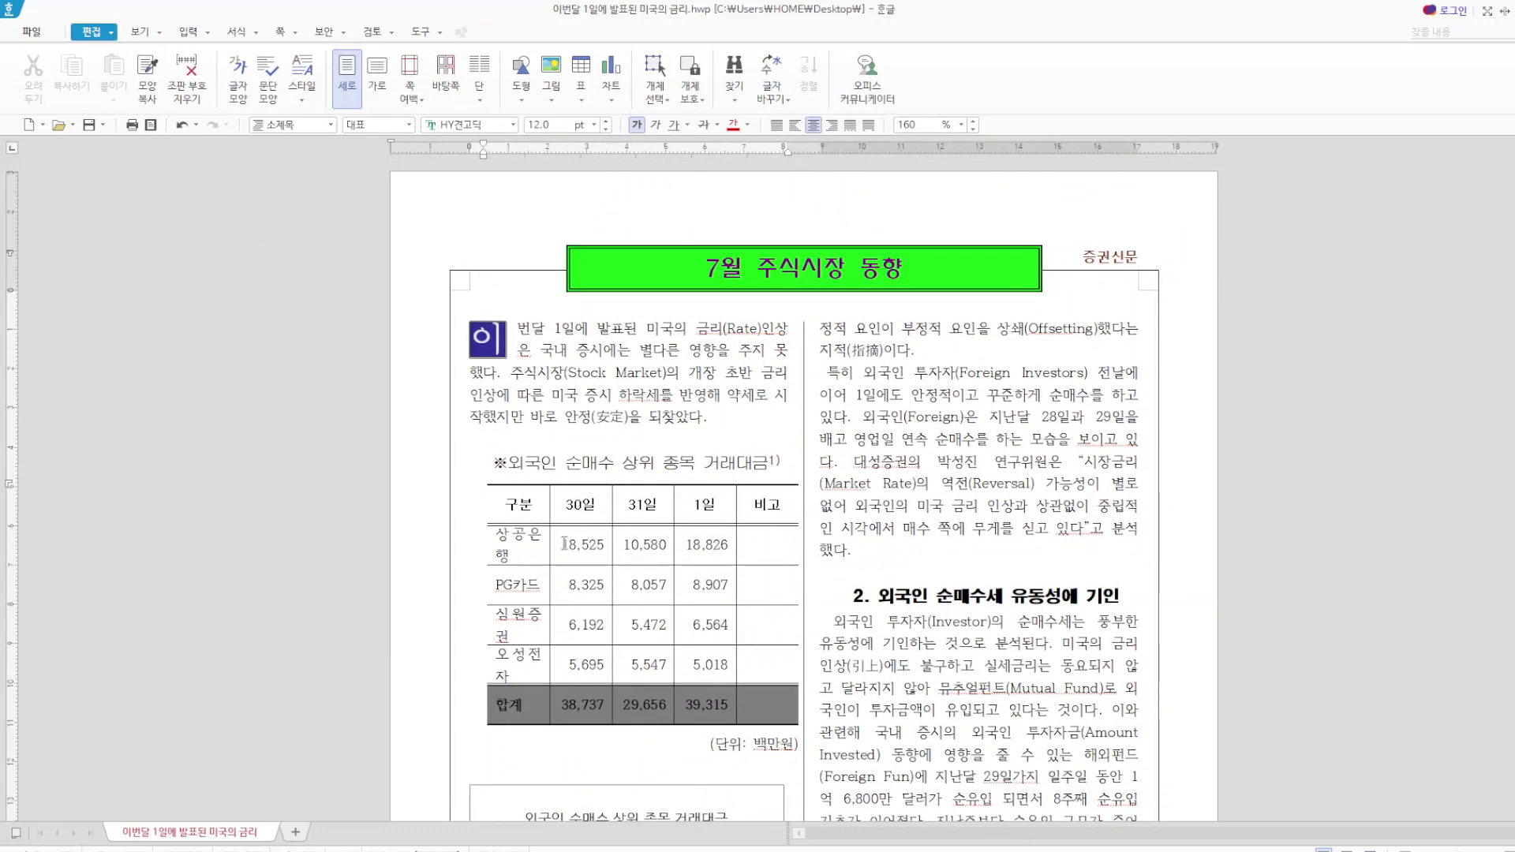
- Select all the table's cells, choose a solid line as the cell border type and view the available border thicknesses
{"action": "left_click_drag", "start_coordinate": [561, 549], "coordinate": [720, 697]}
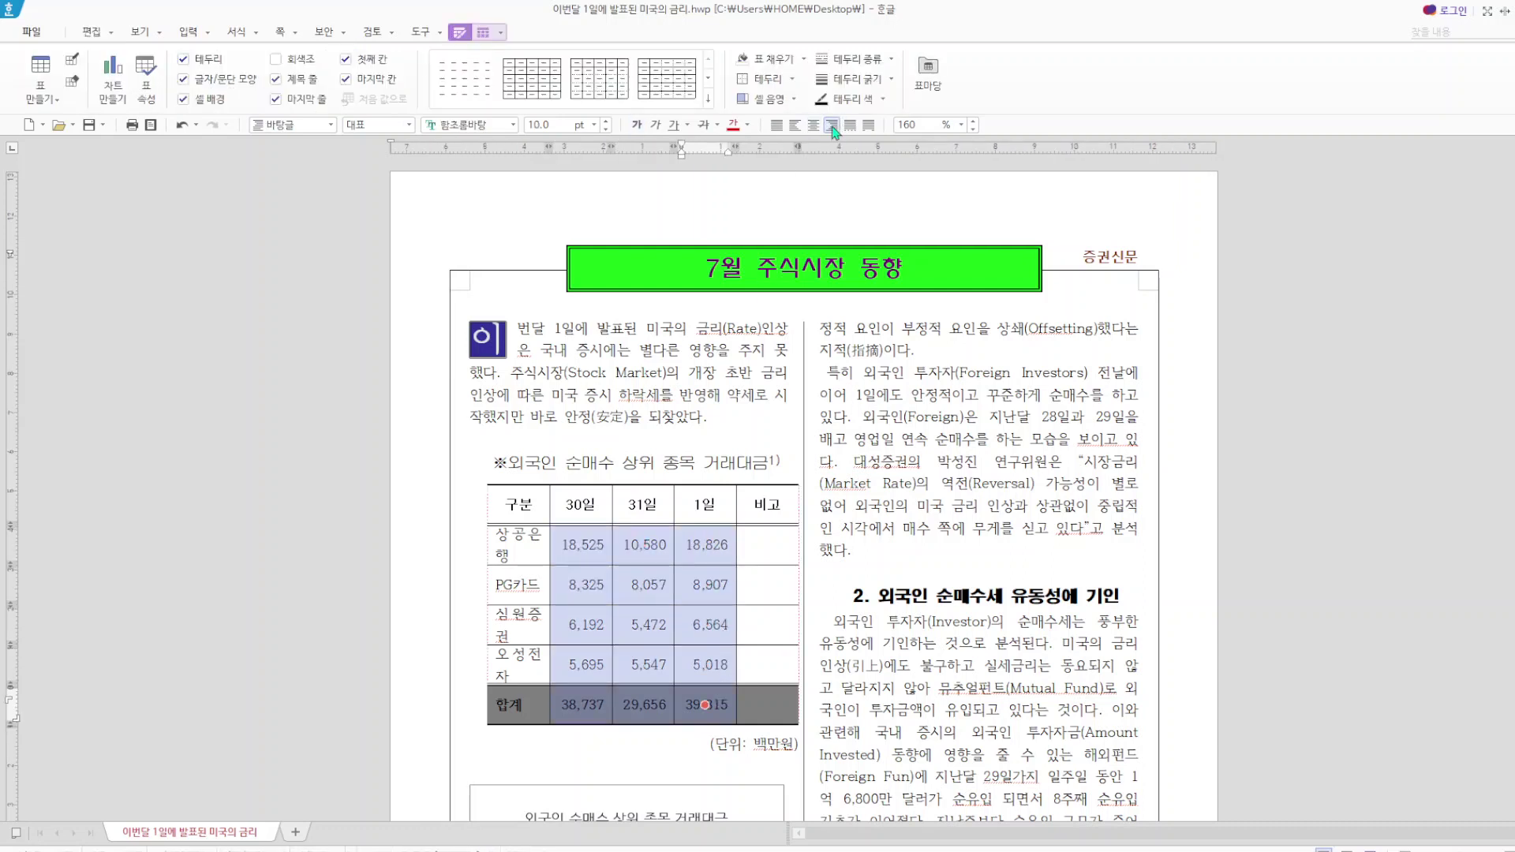
{"action": "left_click", "coordinate": [497, 752]}
{"action": "left_click_drag", "start_coordinate": [516, 502], "coordinate": [770, 710]}
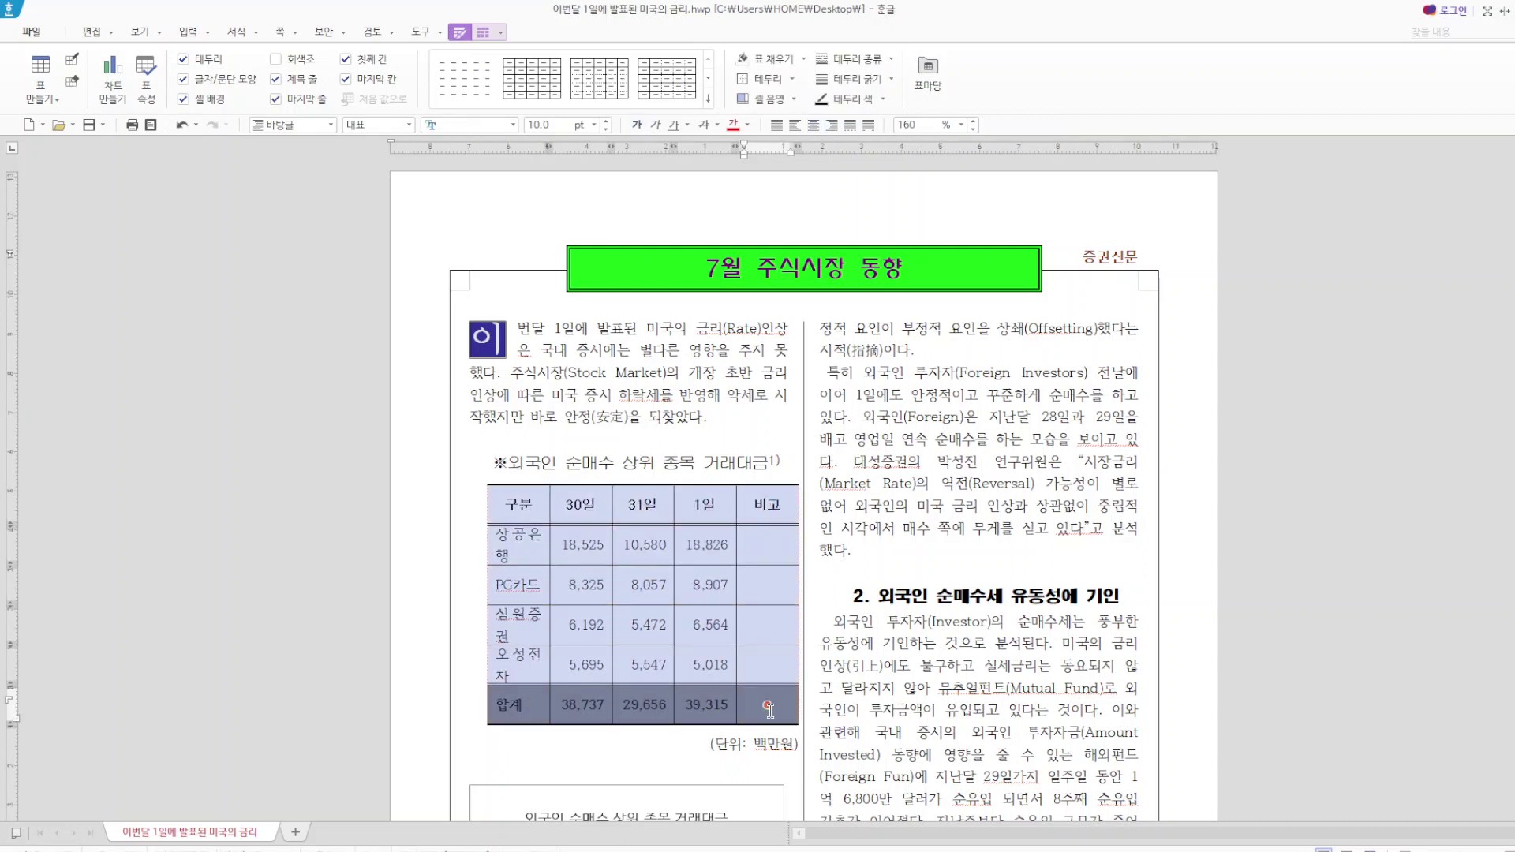
{"action": "key", "text": "l"}
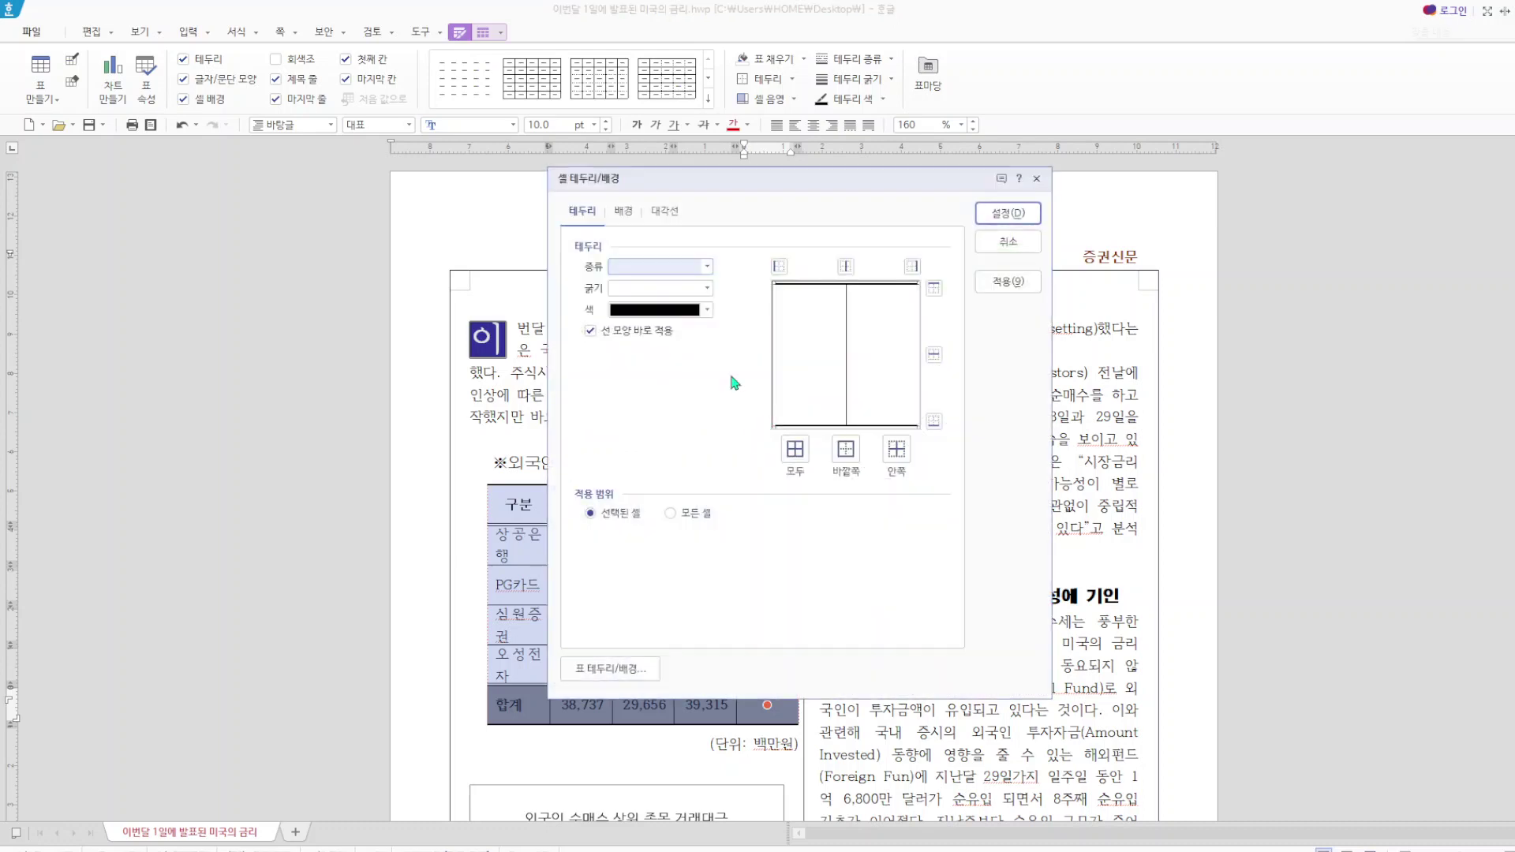
{"action": "left_click", "coordinate": [709, 269]}
{"action": "left_click", "coordinate": [683, 302]}
{"action": "left_click", "coordinate": [706, 289]}
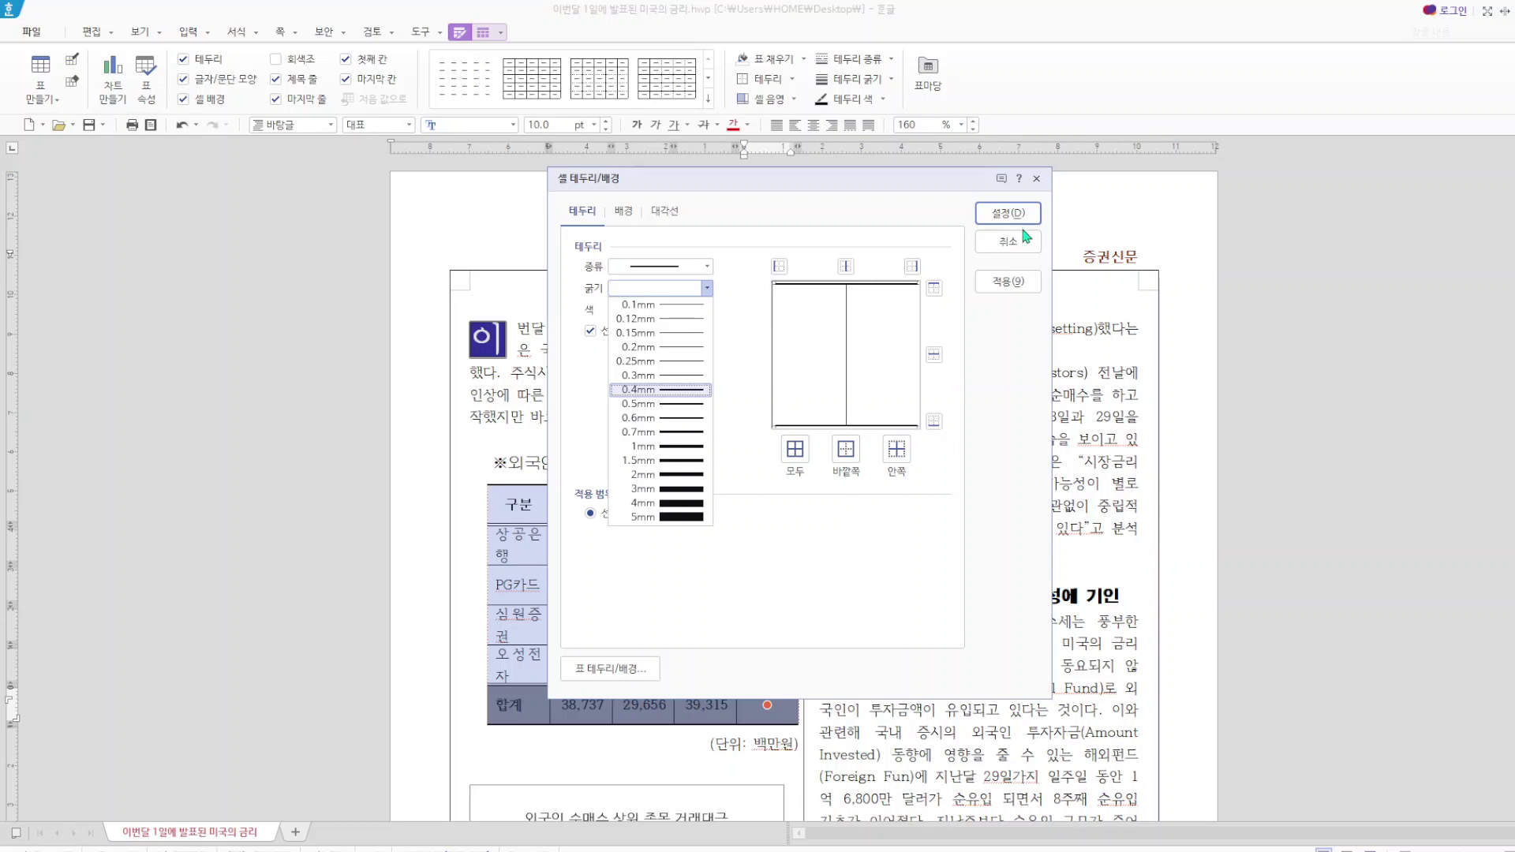
{"action": "left_click", "coordinate": [1038, 181]}
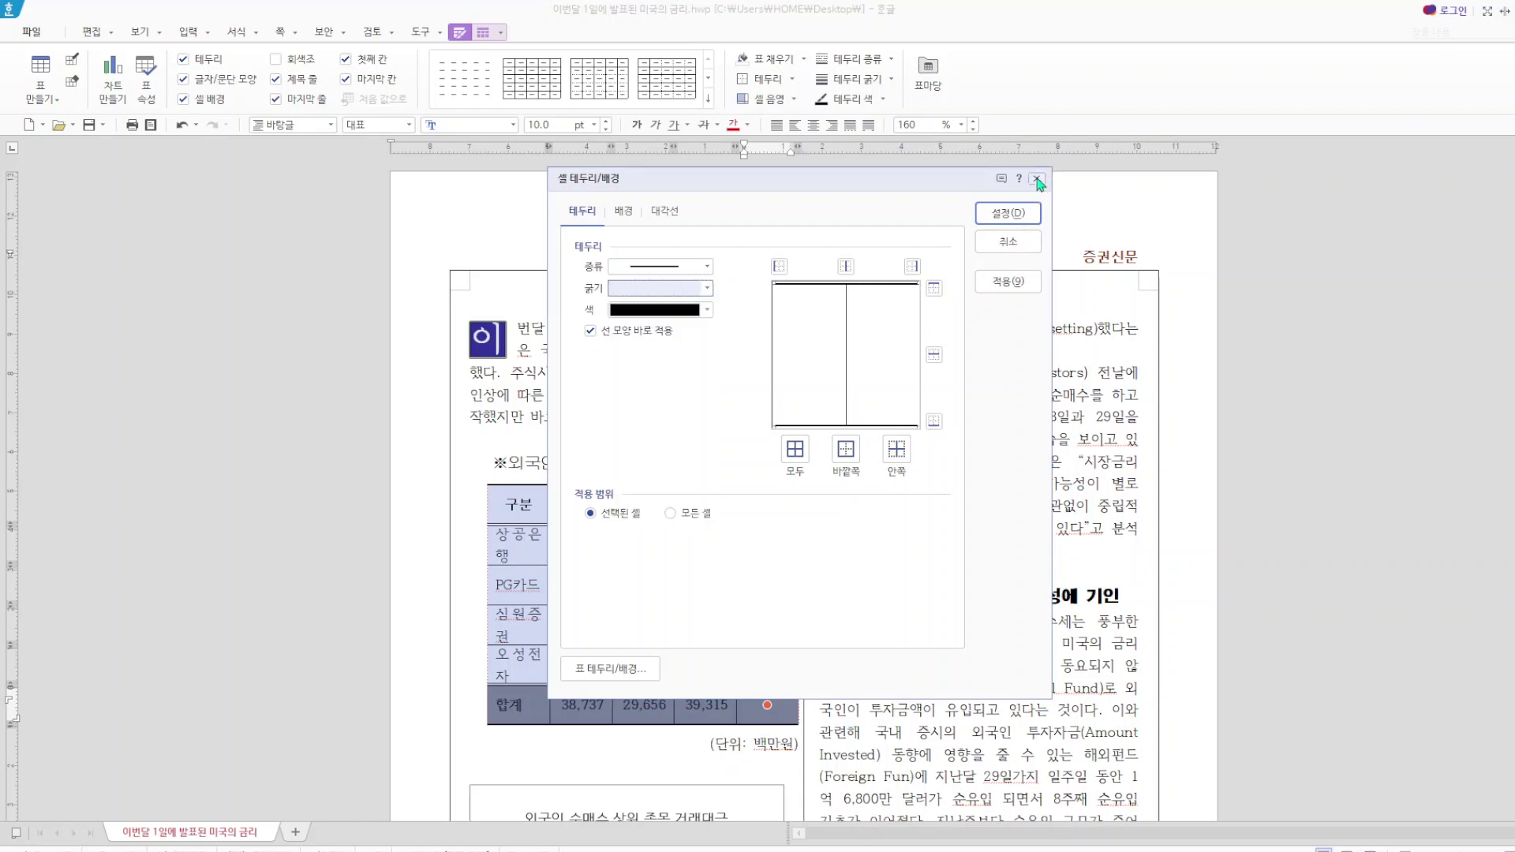
- Try the no-line border type on the left and right edges of the whole table, and leave the cell border settings without applying
{"action": "left_click", "coordinate": [708, 268]}
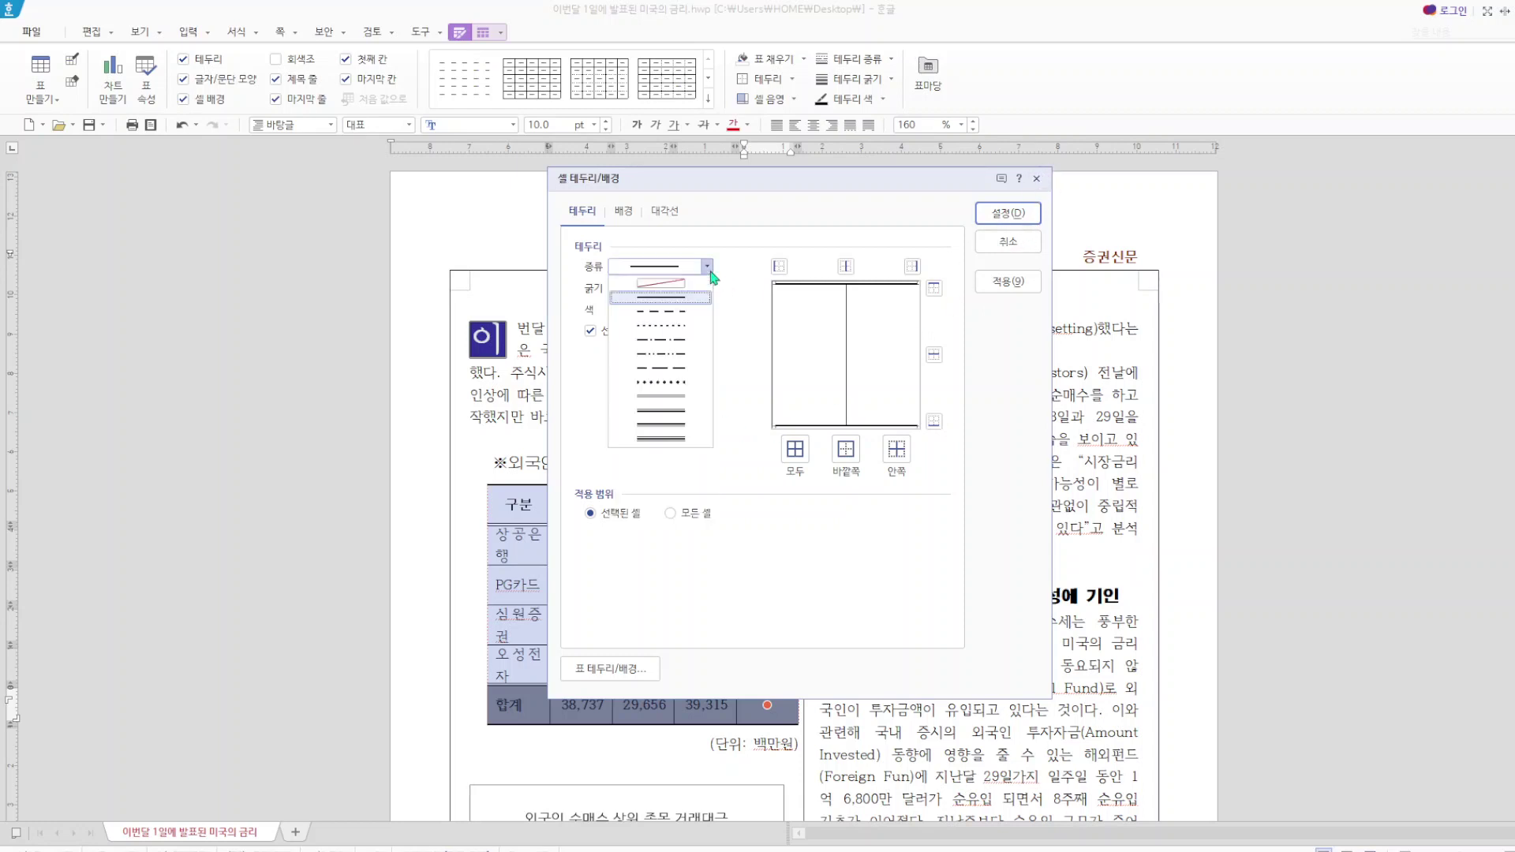
{"action": "left_click", "coordinate": [663, 284]}
{"action": "left_click", "coordinate": [777, 268]}
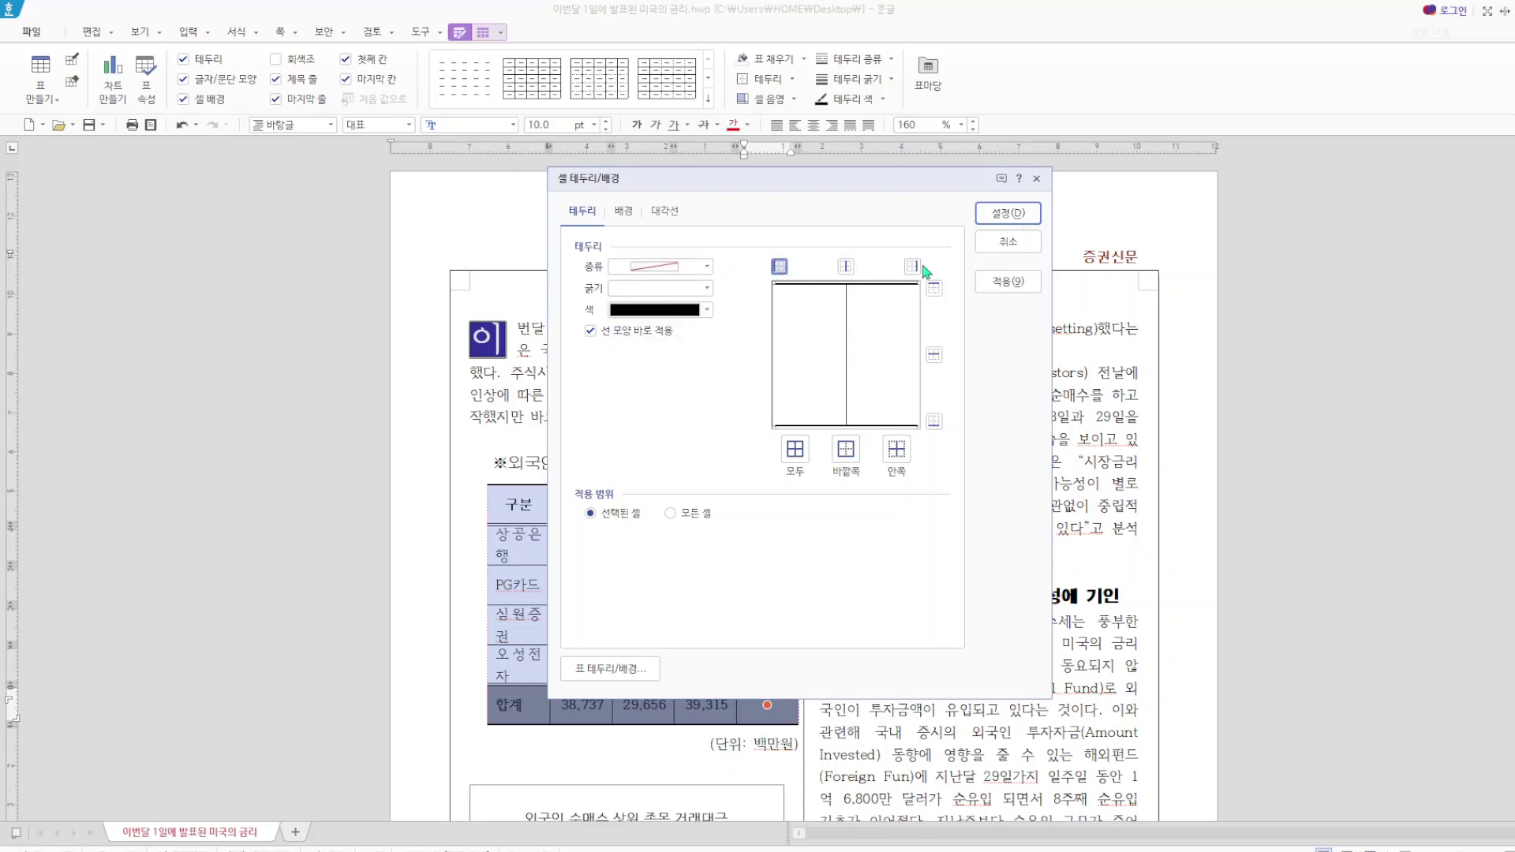
{"action": "left_click", "coordinate": [914, 267]}
{"action": "left_click", "coordinate": [779, 269]}
{"action": "left_click", "coordinate": [999, 248]}
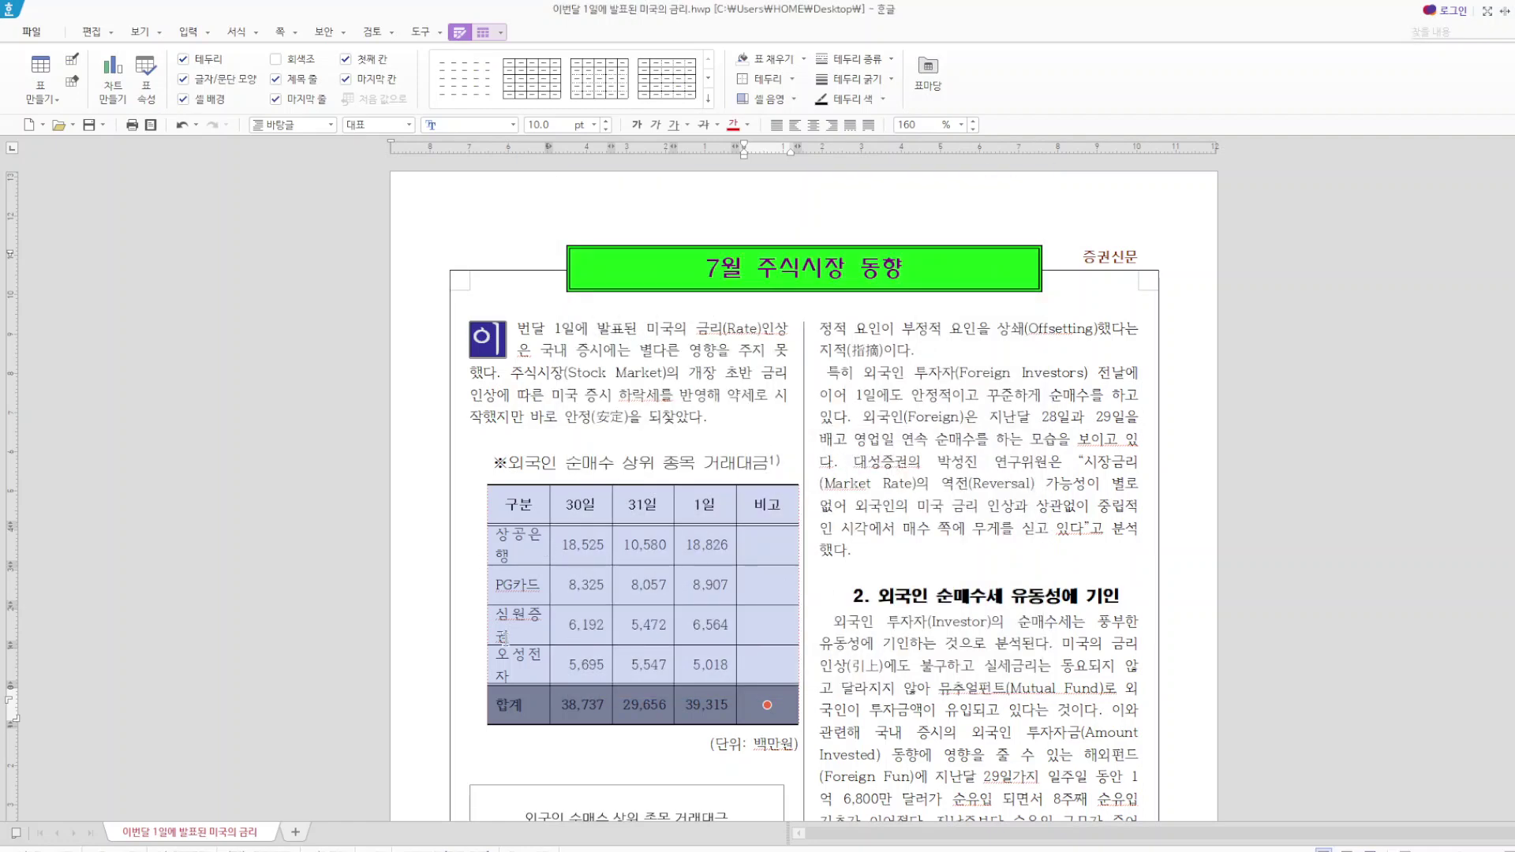
{"action": "key", "text": "Escape"}
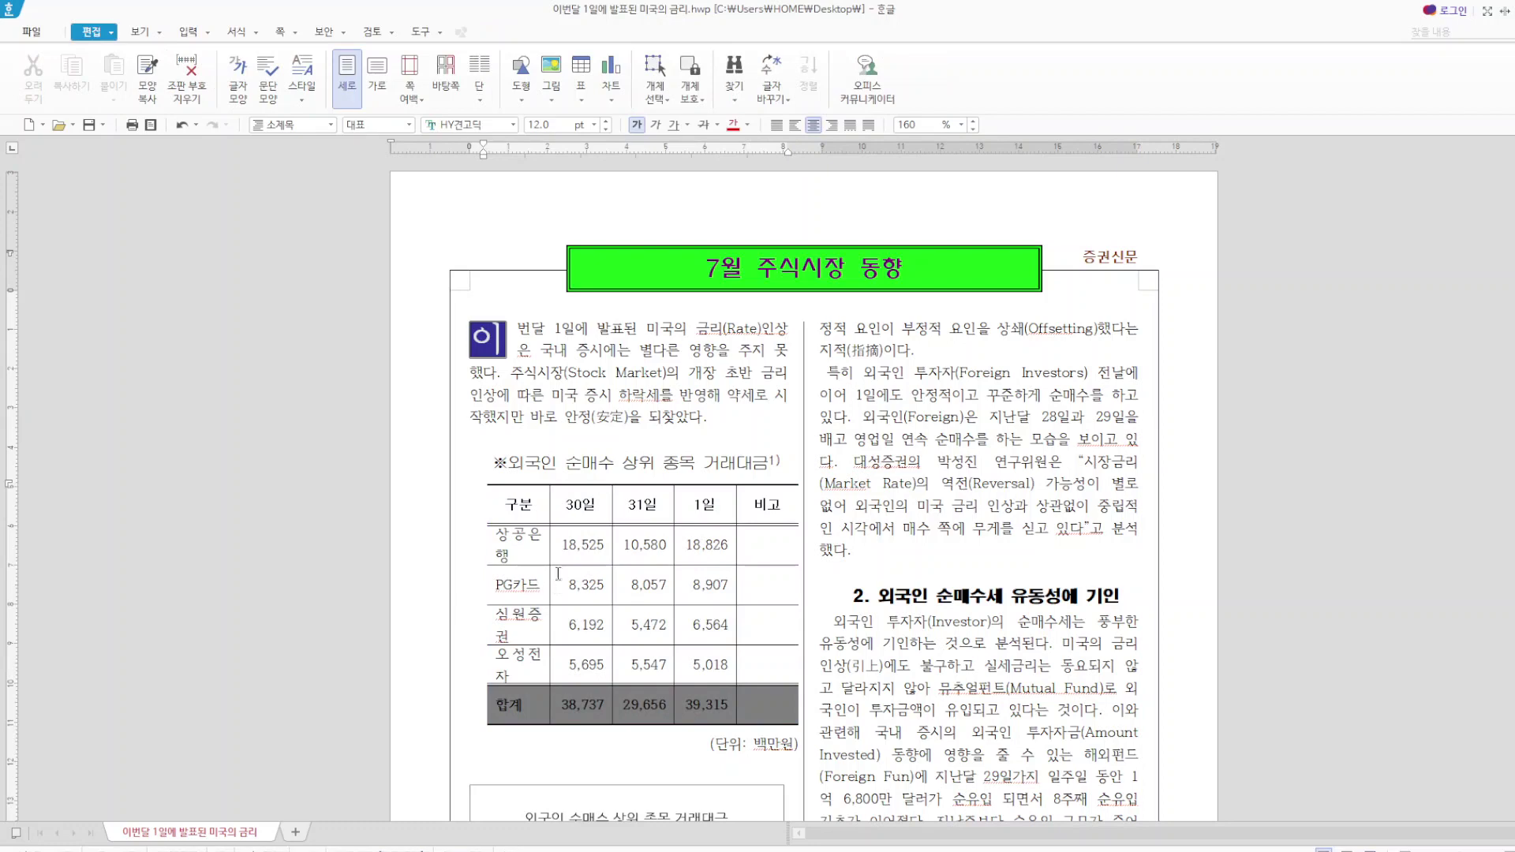
- Try a 0.5 mm double line as the cell border type for the 상공은행 to 오성전자 rows, and leave without applying
{"action": "left_click_drag", "start_coordinate": [512, 551], "coordinate": [751, 667]}
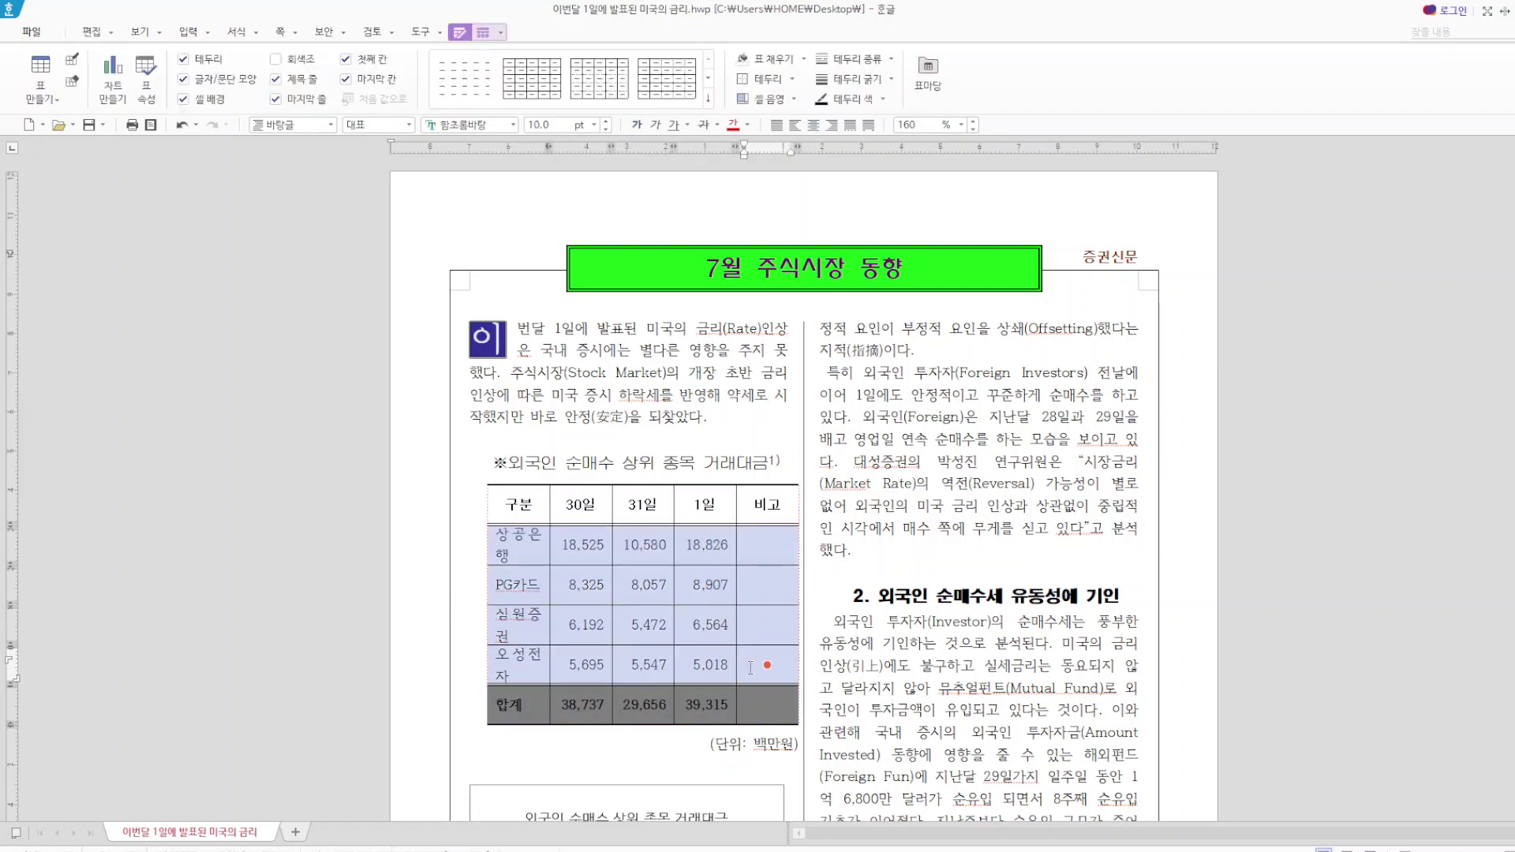
{"action": "key", "text": "l"}
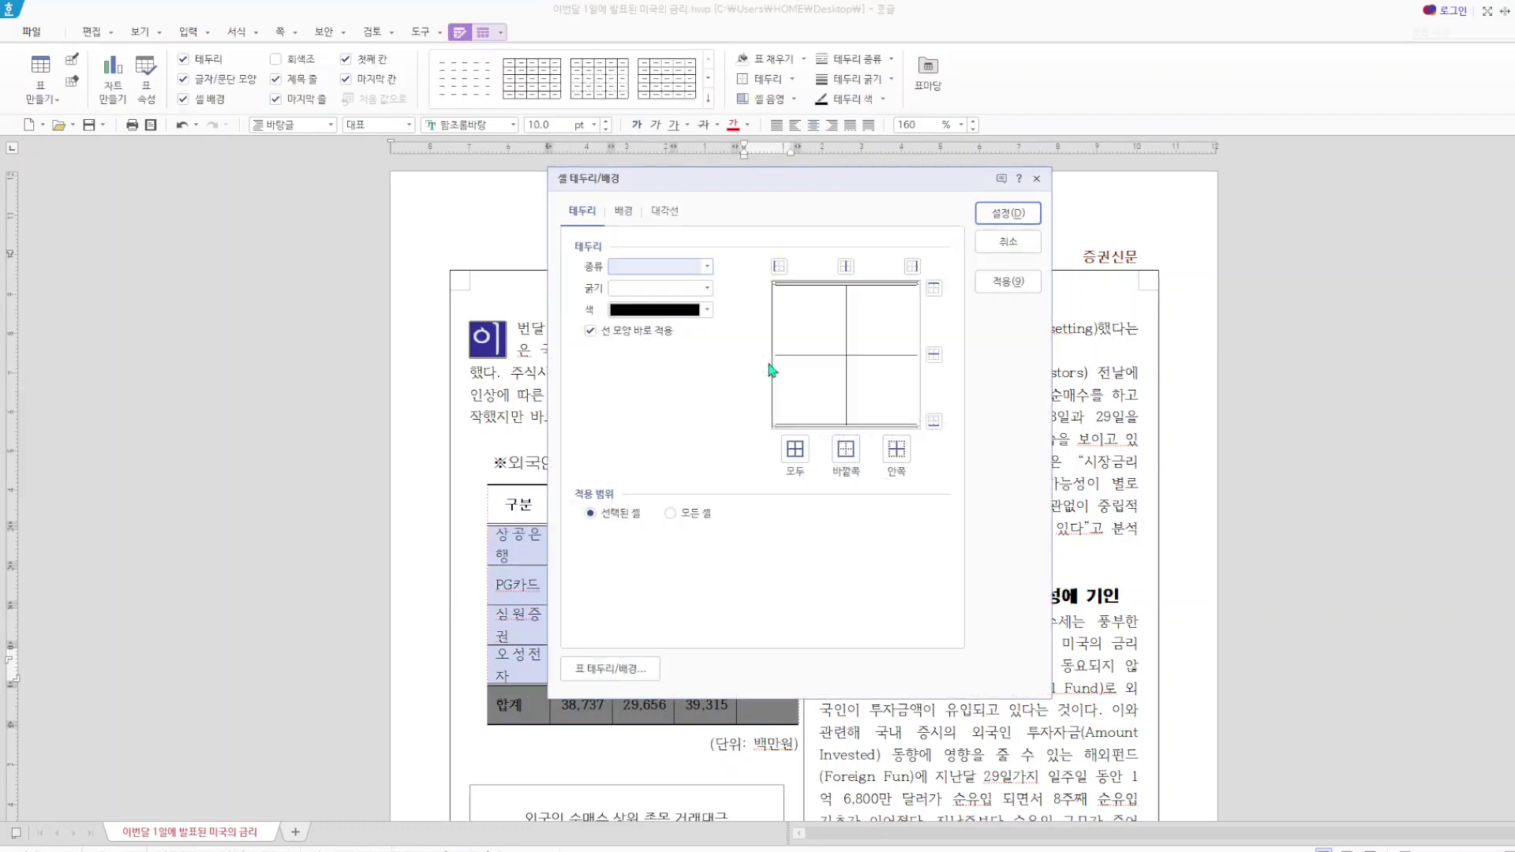
{"action": "left_click", "coordinate": [709, 270]}
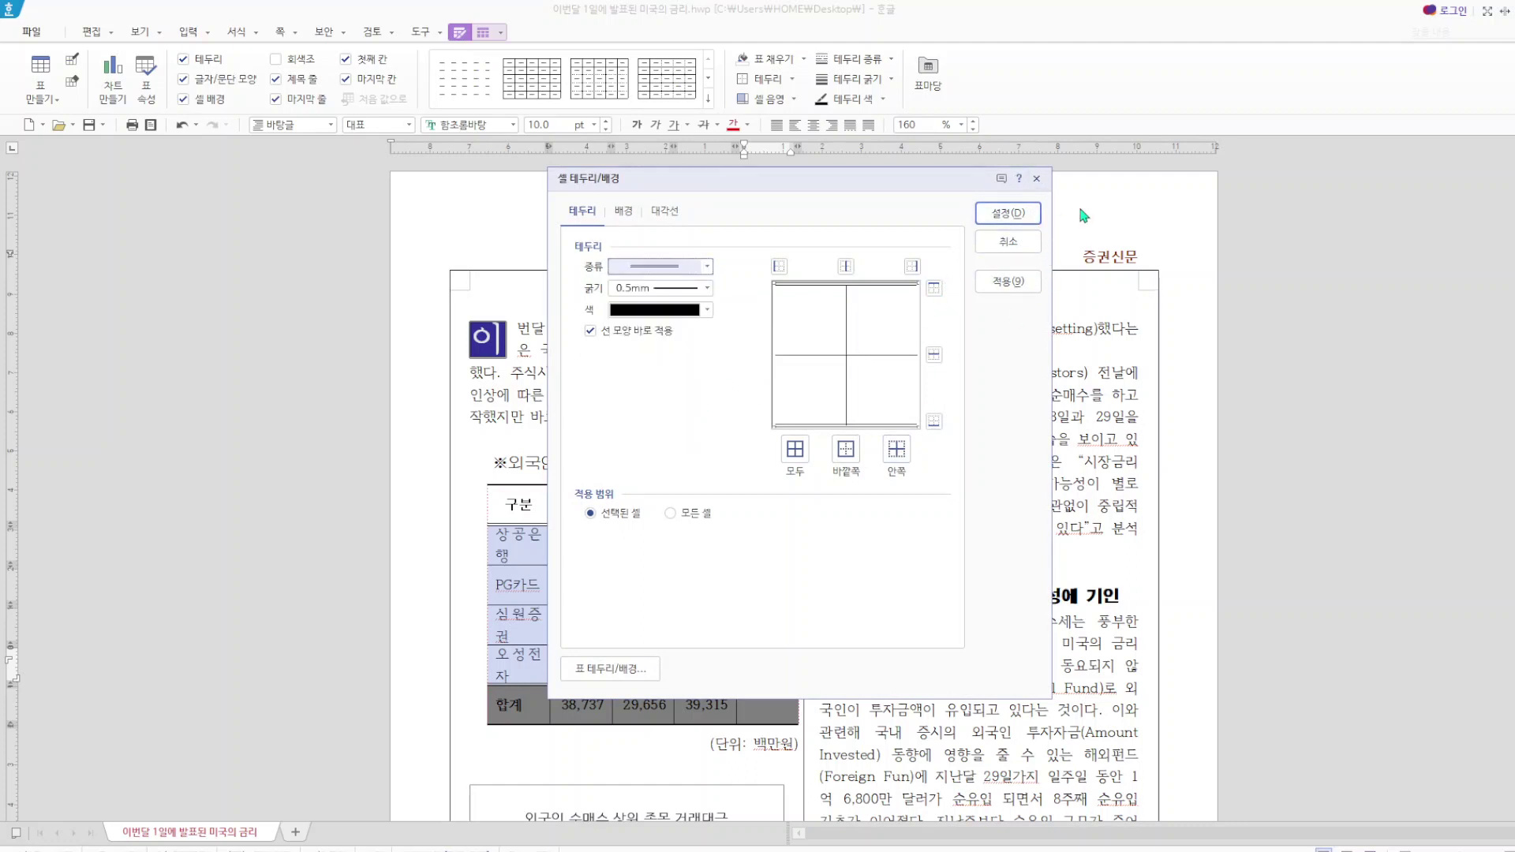
{"action": "left_click", "coordinate": [1037, 179]}
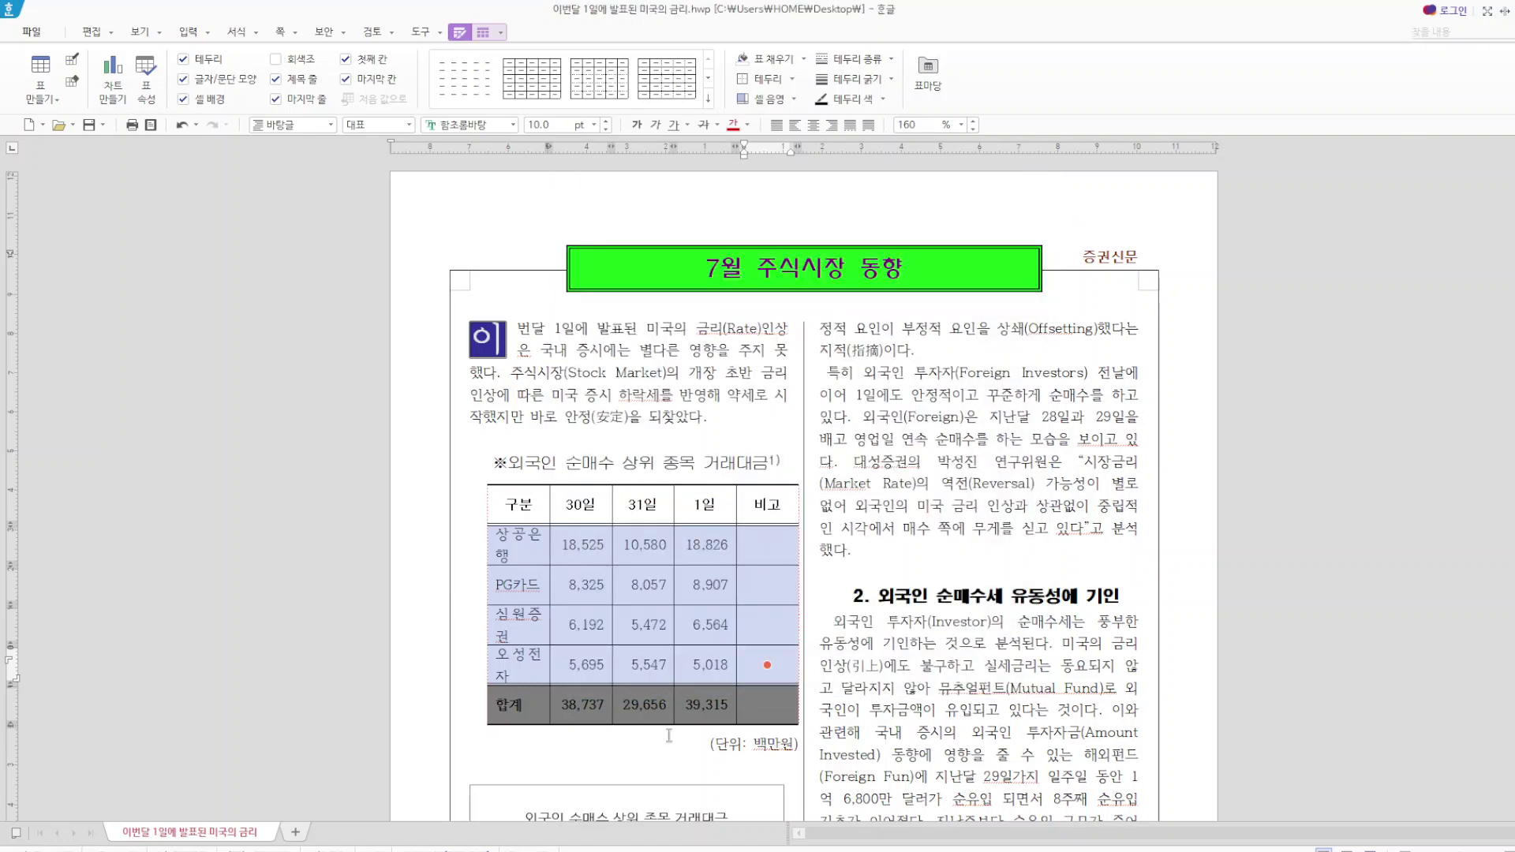
{"action": "left_click", "coordinate": [650, 751]}
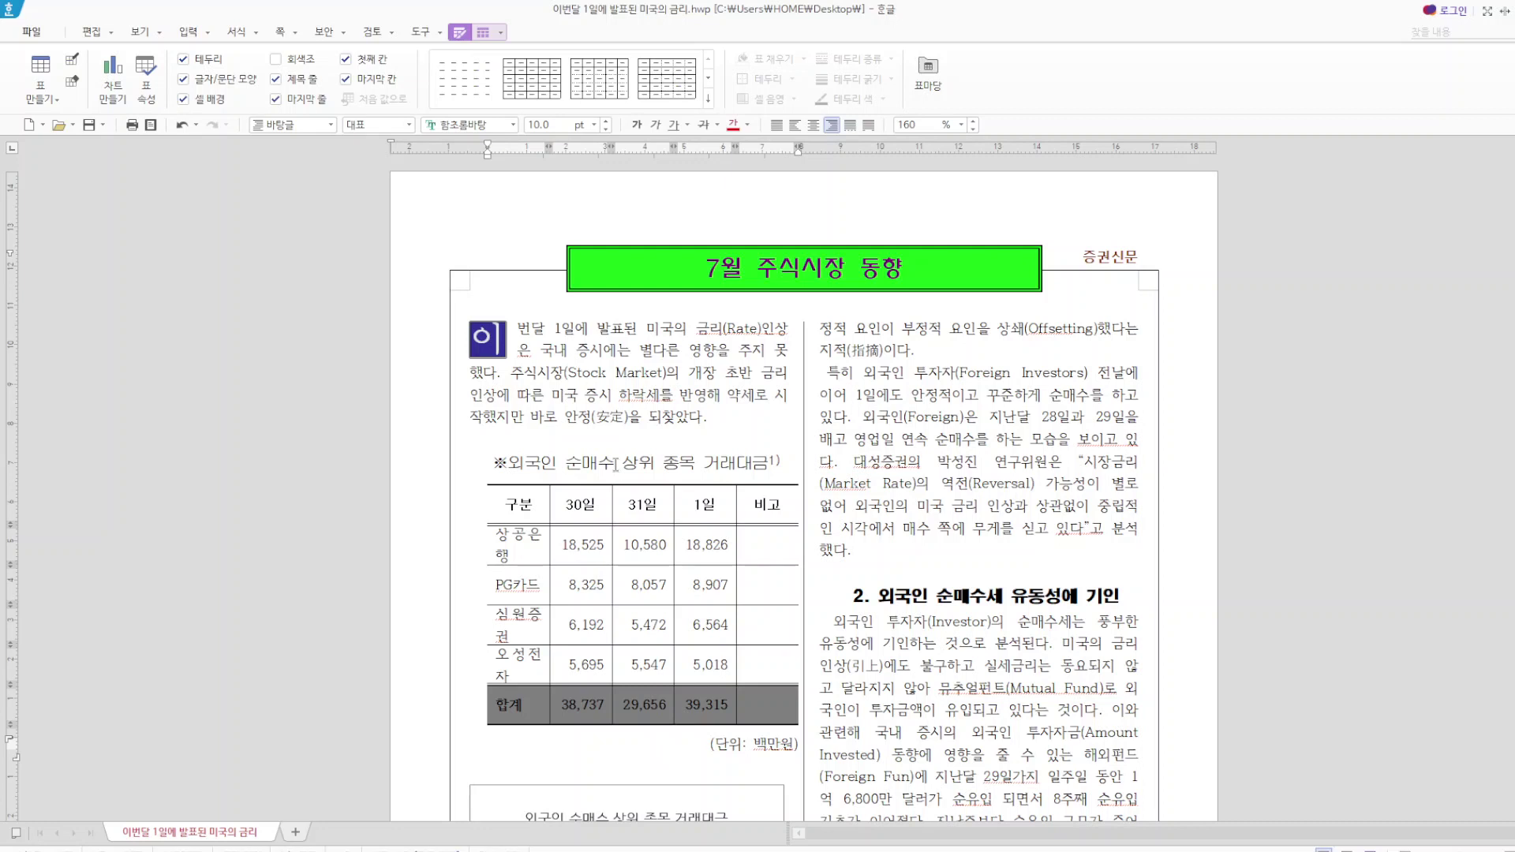
- Set the table's caption position to above the table, and undo that caption change
{"action": "left_click", "coordinate": [491, 487]}
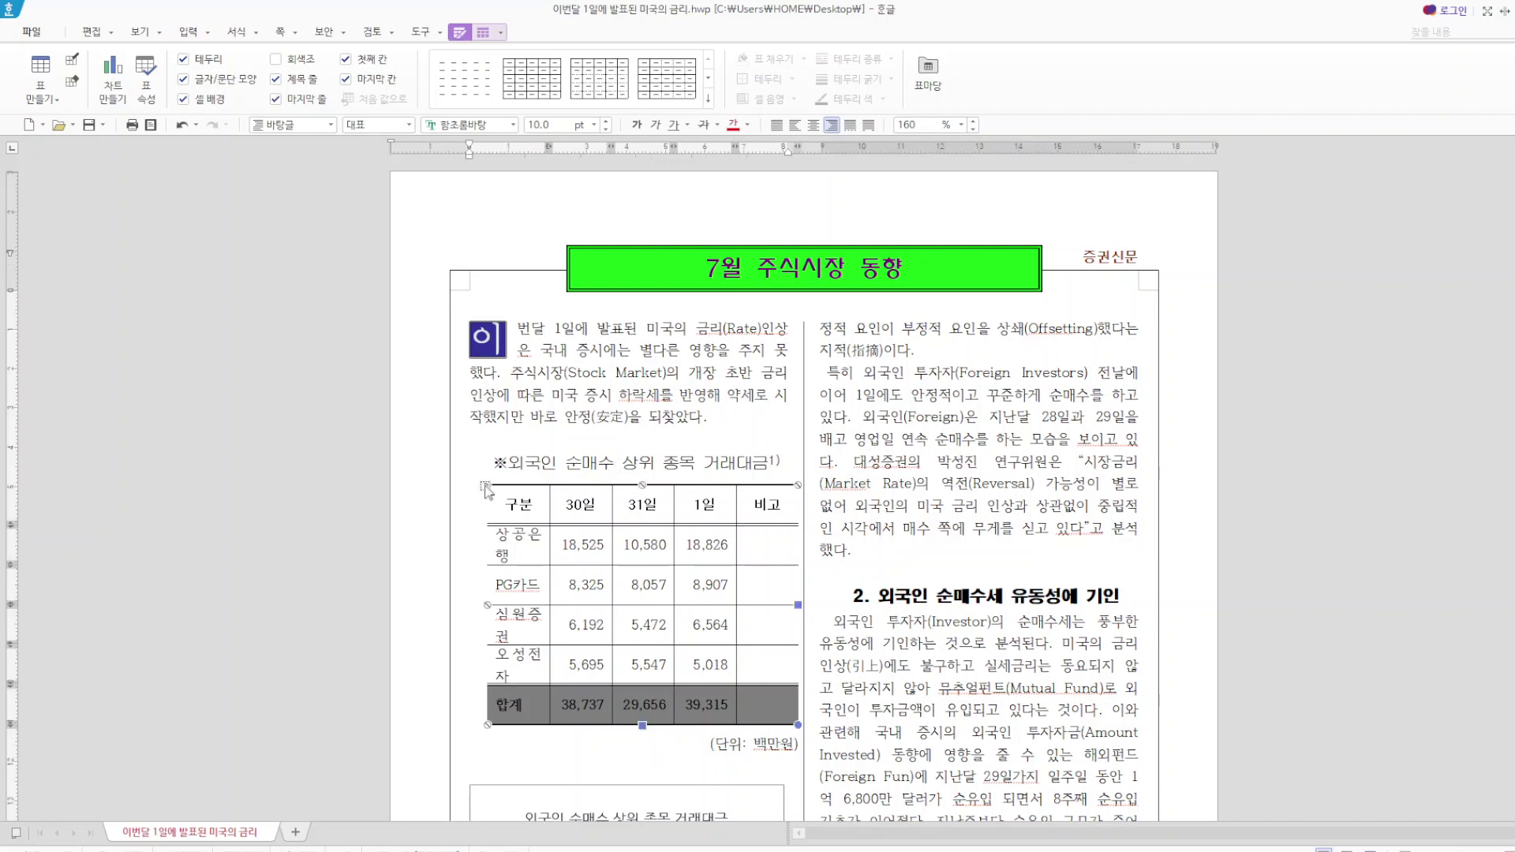
{"action": "right_click", "coordinate": [536, 503]}
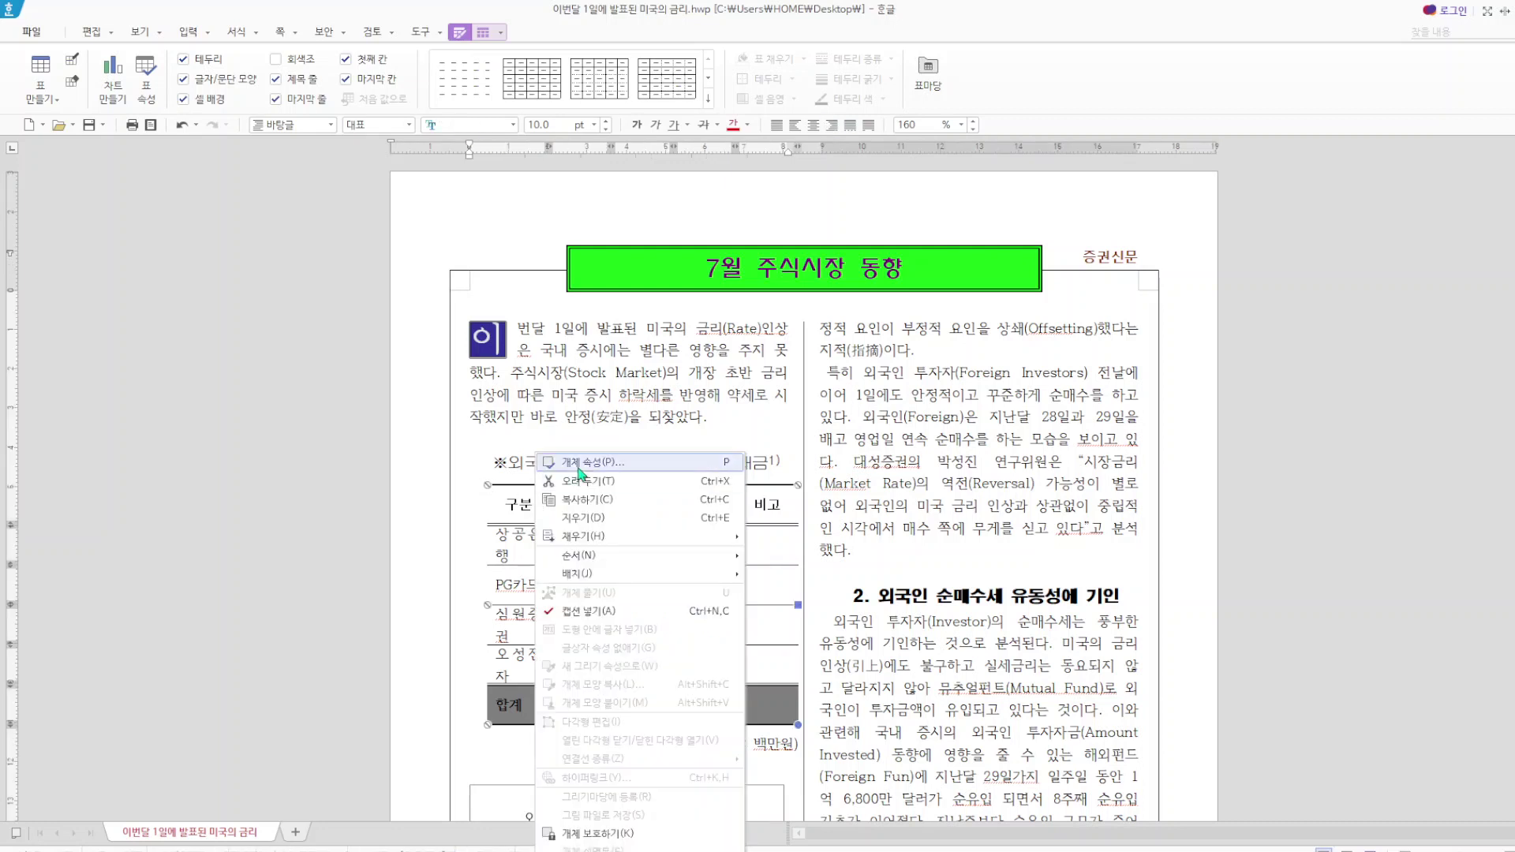
{"action": "left_click", "coordinate": [584, 463]}
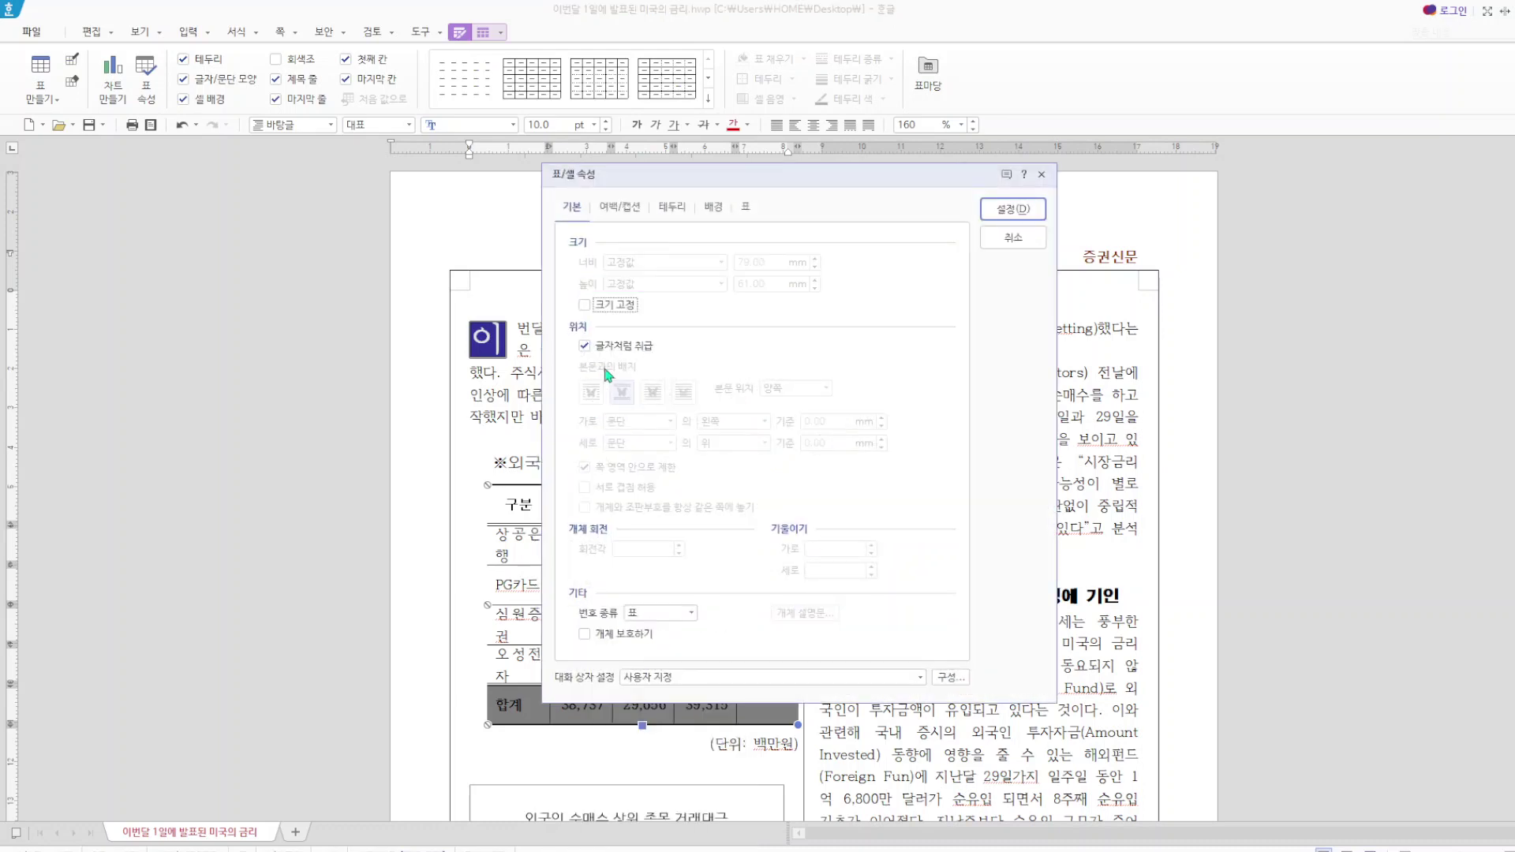
{"action": "left_click", "coordinate": [633, 209]}
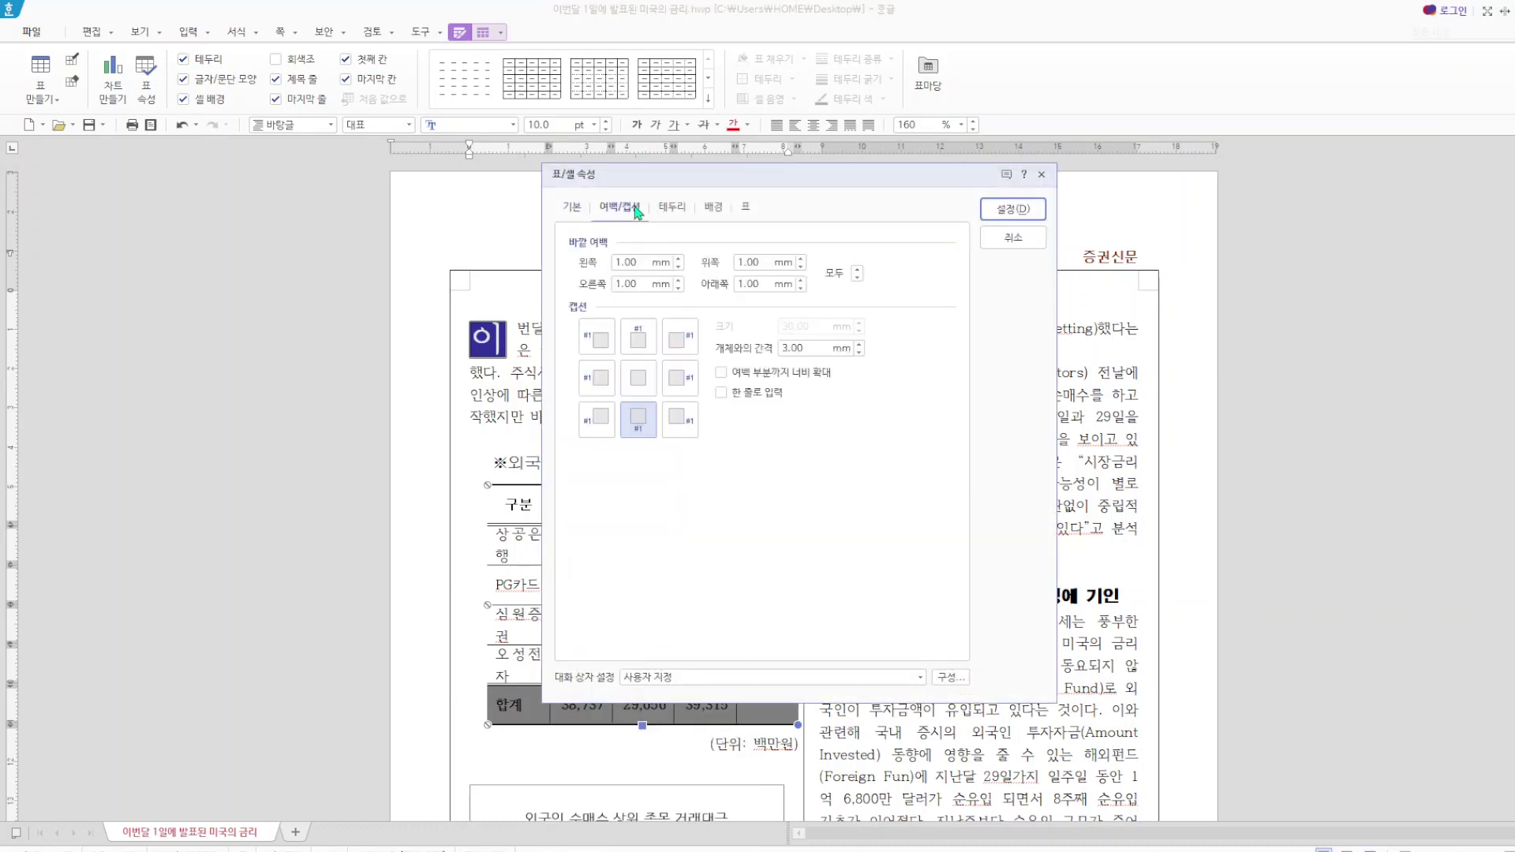
{"action": "left_click", "coordinate": [647, 343]}
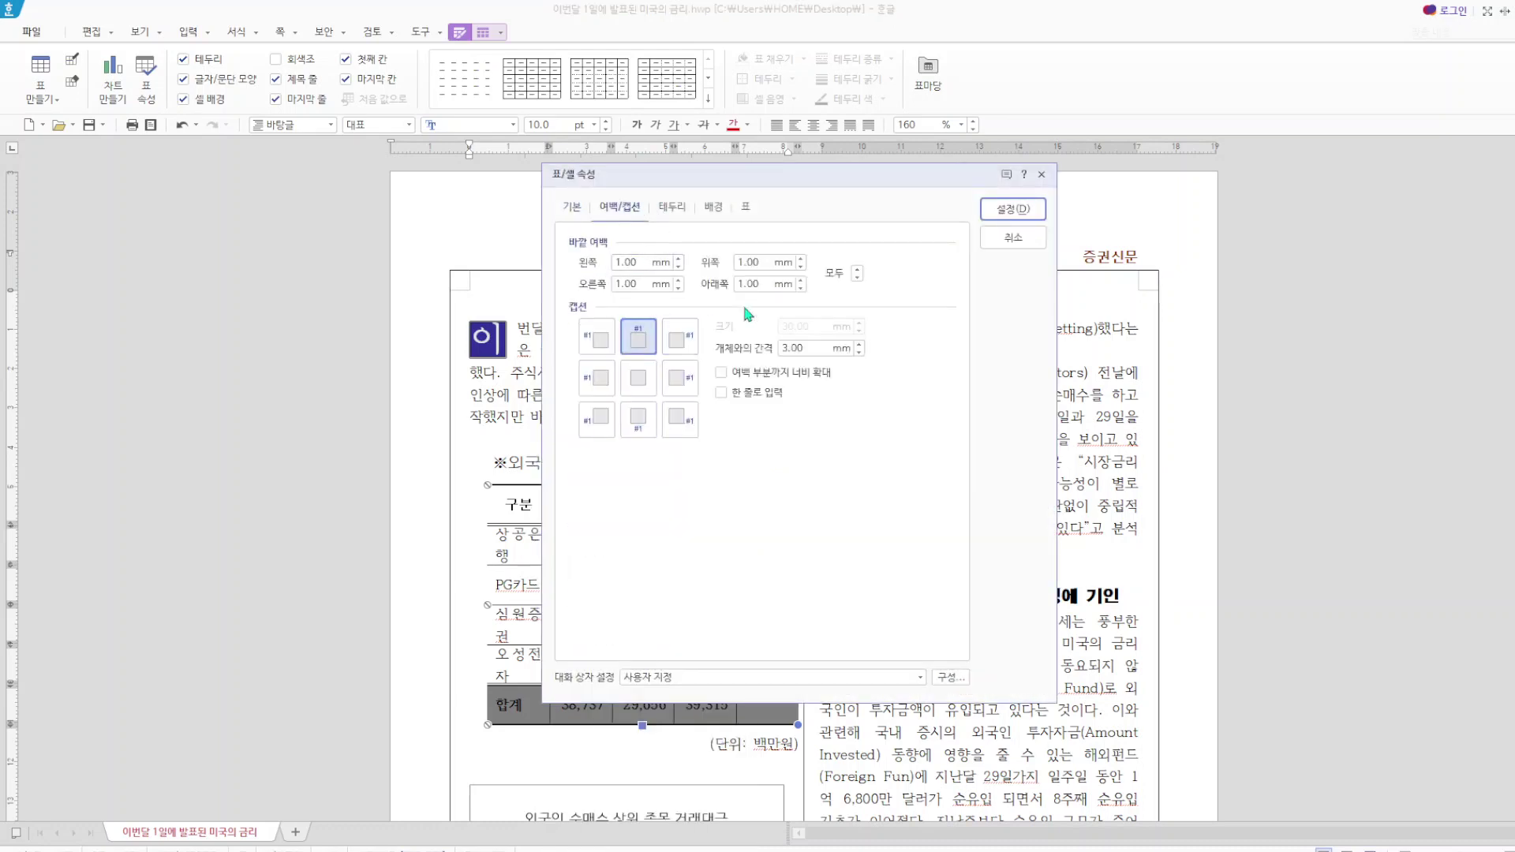
{"action": "left_click", "coordinate": [1013, 210]}
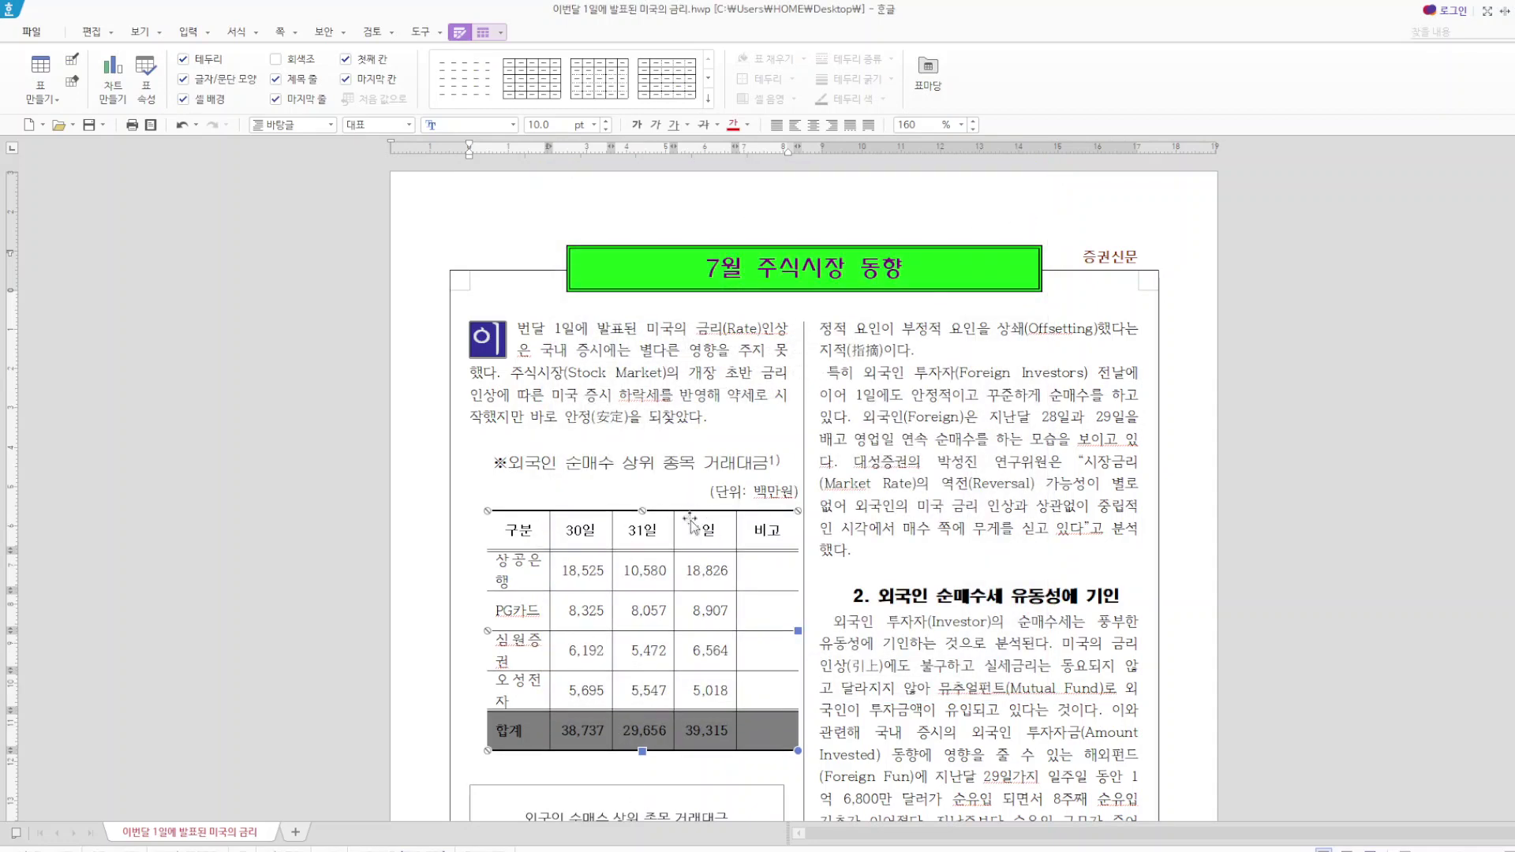
{"action": "left_click", "coordinate": [182, 127]}
{"action": "left_click", "coordinate": [713, 718]}
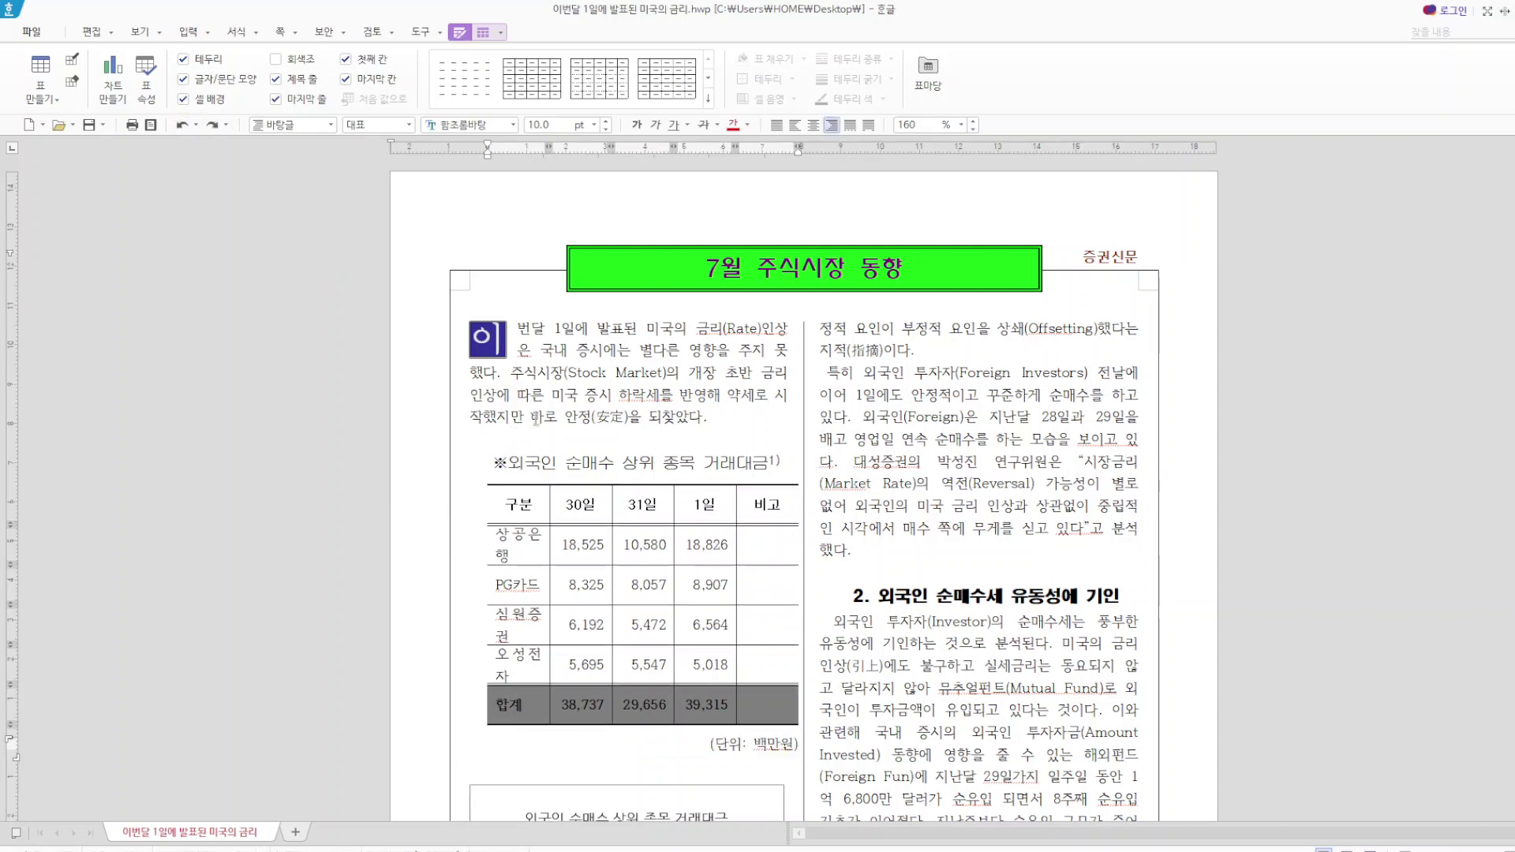
- Select the table's title, then examine the footnote (각주) option among the annotation commands and the footnote at the page's end
{"action": "left_click_drag", "start_coordinate": [490, 464], "coordinate": [770, 471]}
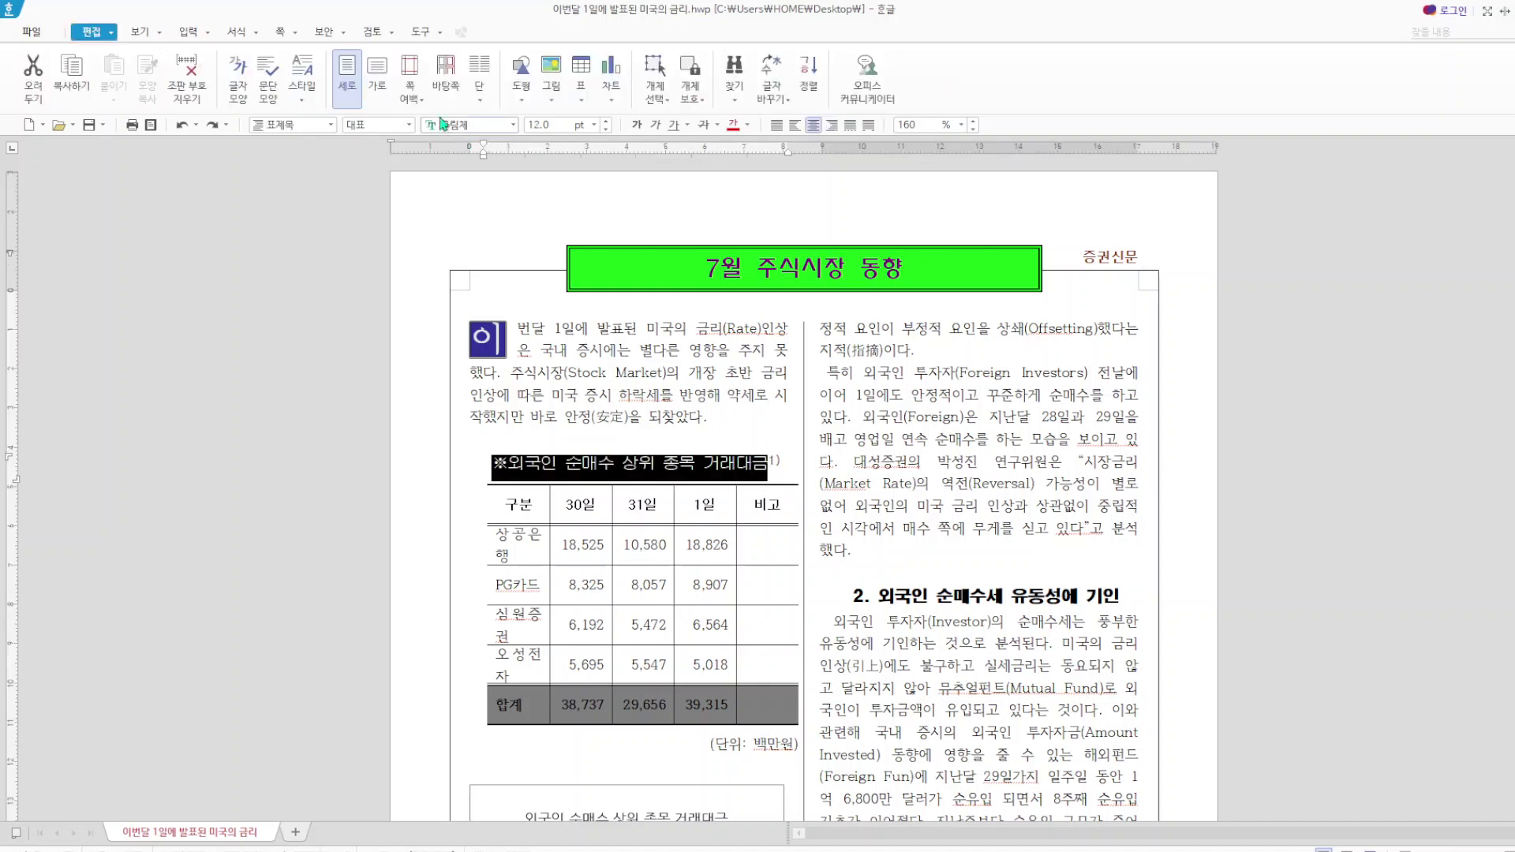
{"action": "left_click", "coordinate": [641, 439]}
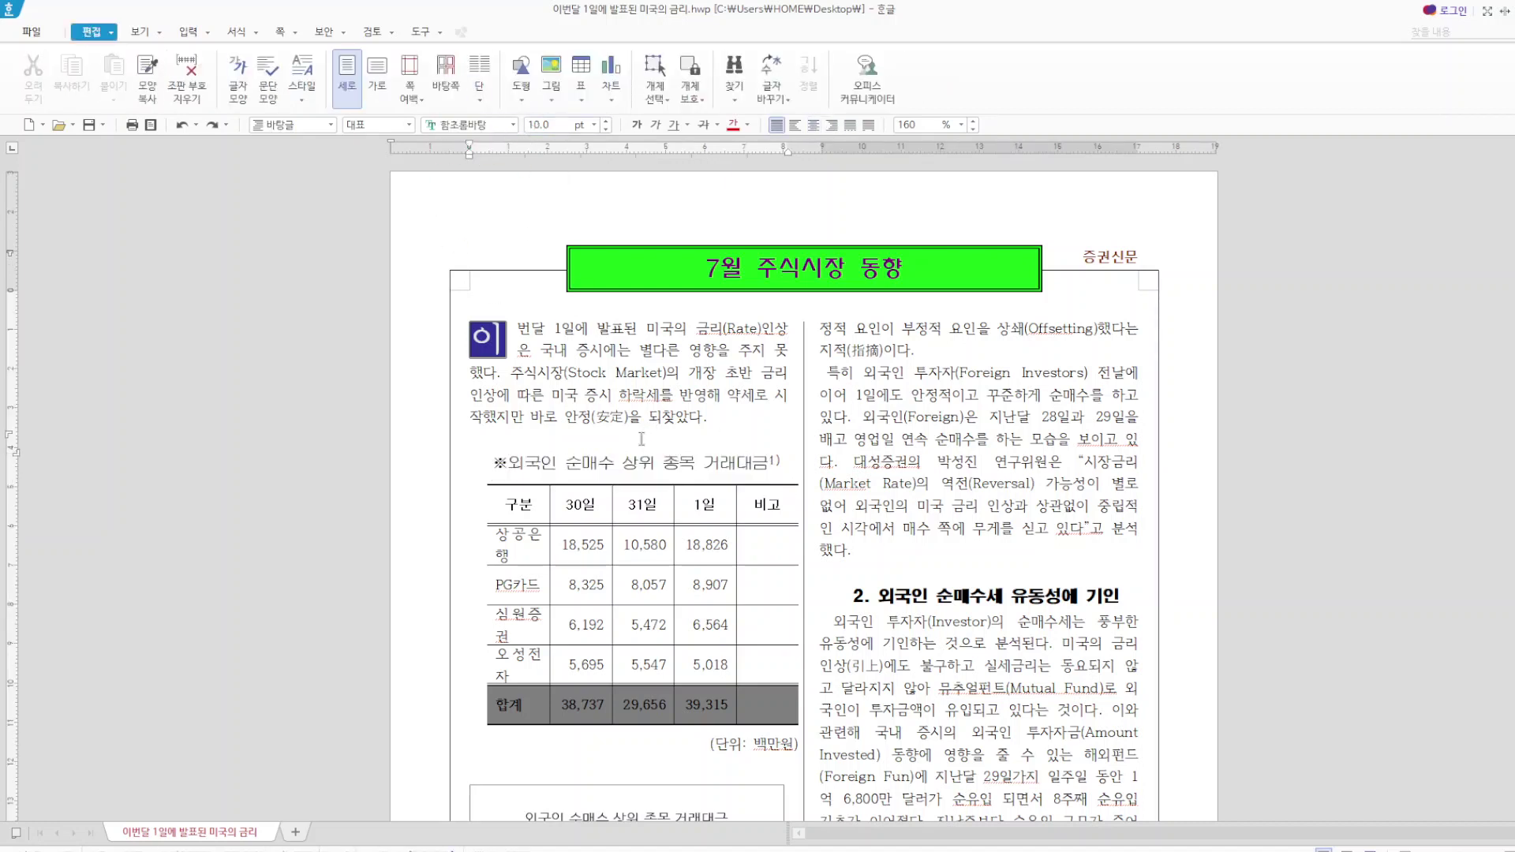
{"action": "mouse_move", "coordinate": [780, 475]}
{"action": "left_click", "coordinate": [209, 34]}
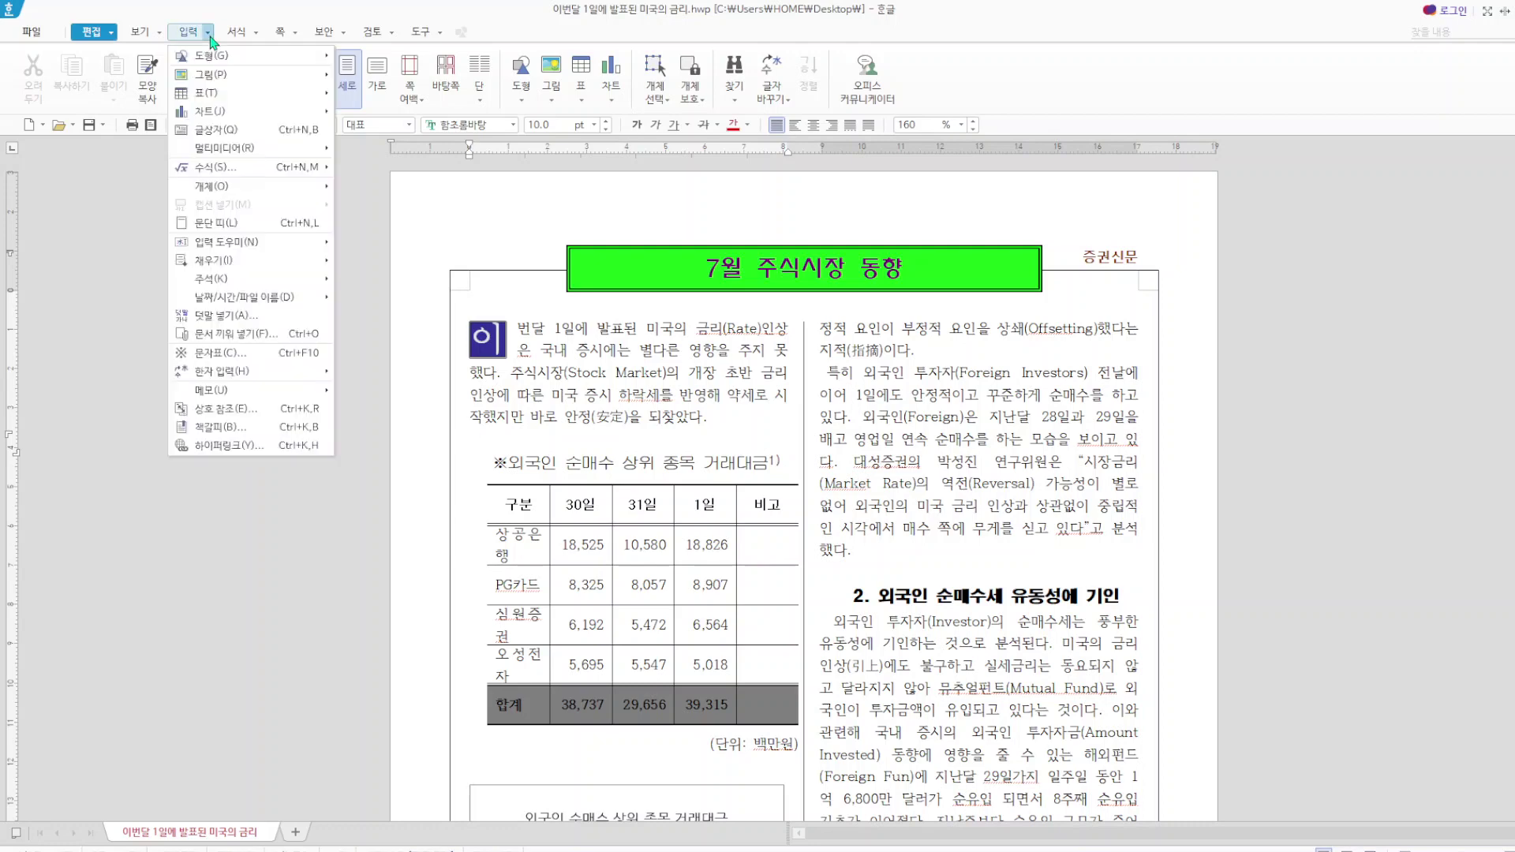
{"action": "mouse_move", "coordinate": [237, 278]}
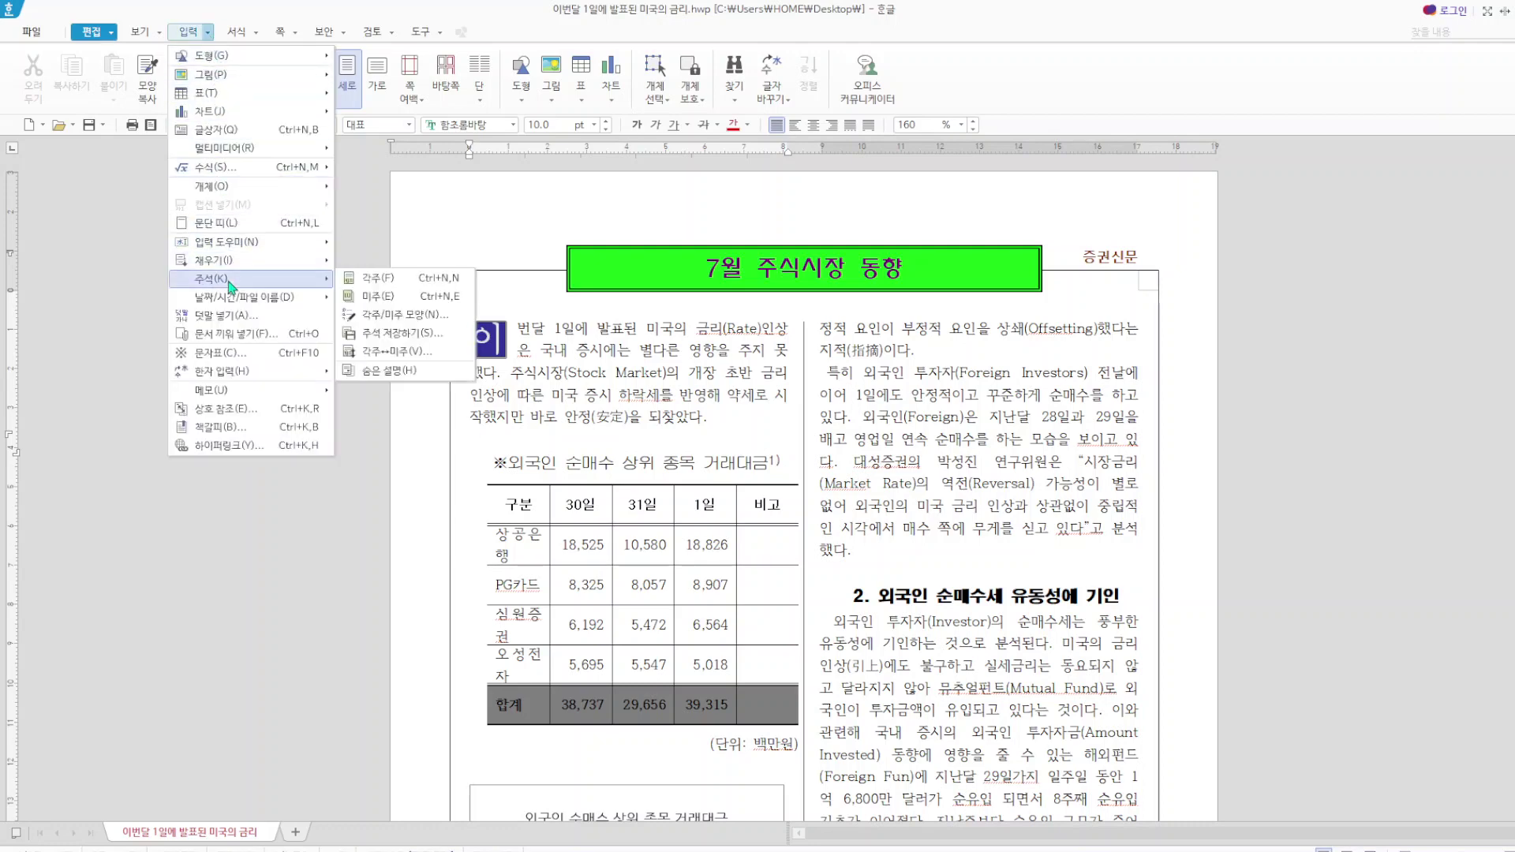
{"action": "scroll", "coordinate": [742, 410], "scroll_direction": "down", "scroll_amount": 3}
{"action": "scroll", "coordinate": [742, 410], "scroll_direction": "down", "scroll_amount": 3}
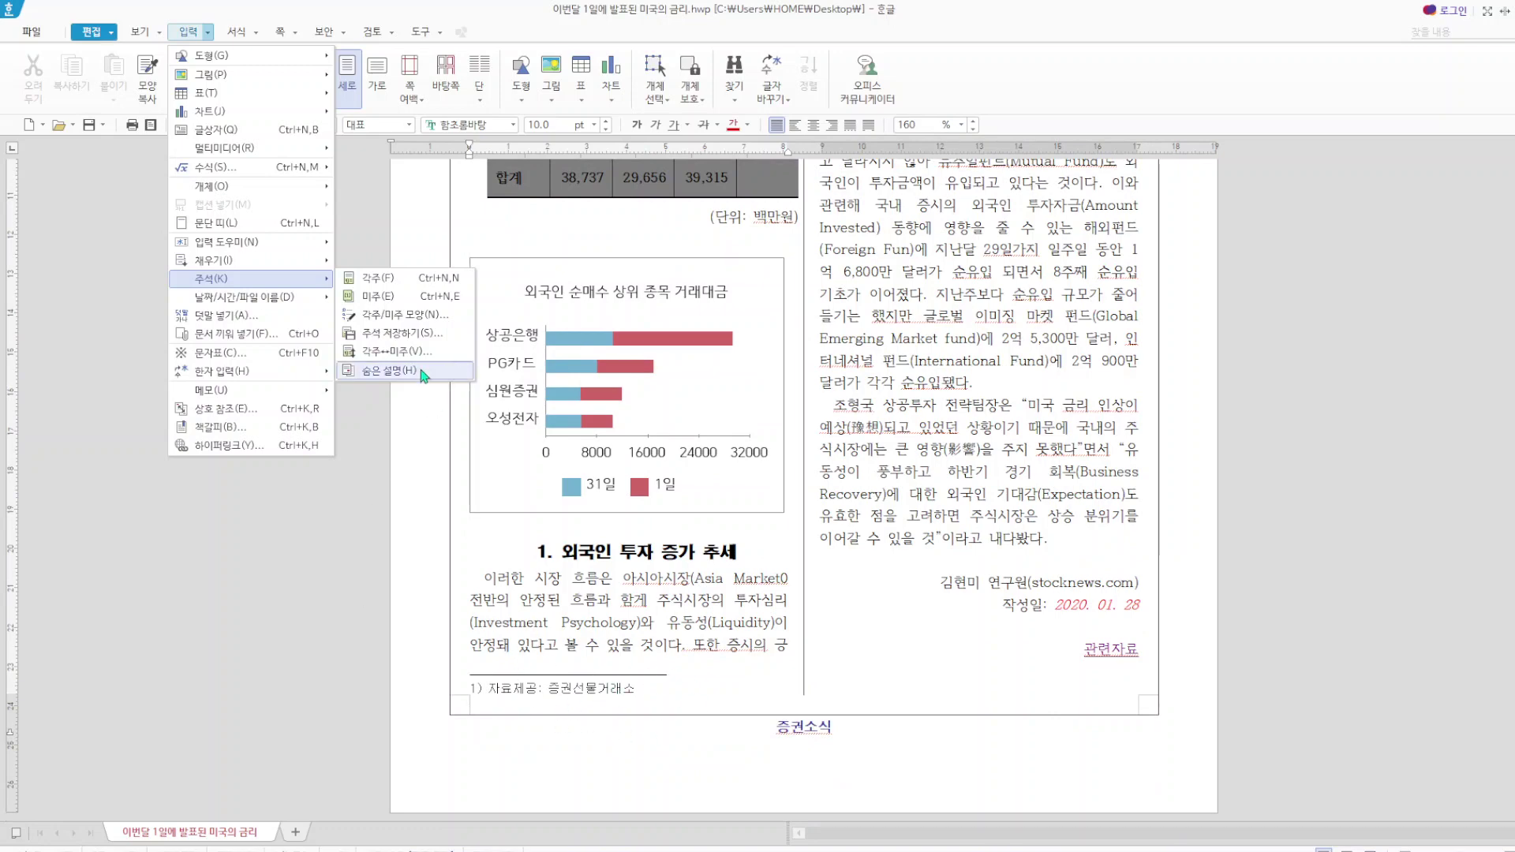
{"action": "left_click", "coordinate": [368, 427]}
- Insert a stacked horizontal bar chart from the 구분, 31일 and 1일 columns, header through 오성전자 row, and close the chart data editor
{"action": "scroll", "coordinate": [367, 427], "scroll_direction": "up", "scroll_amount": 6}
{"action": "scroll", "coordinate": [537, 394], "scroll_direction": "down", "scroll_amount": 1}
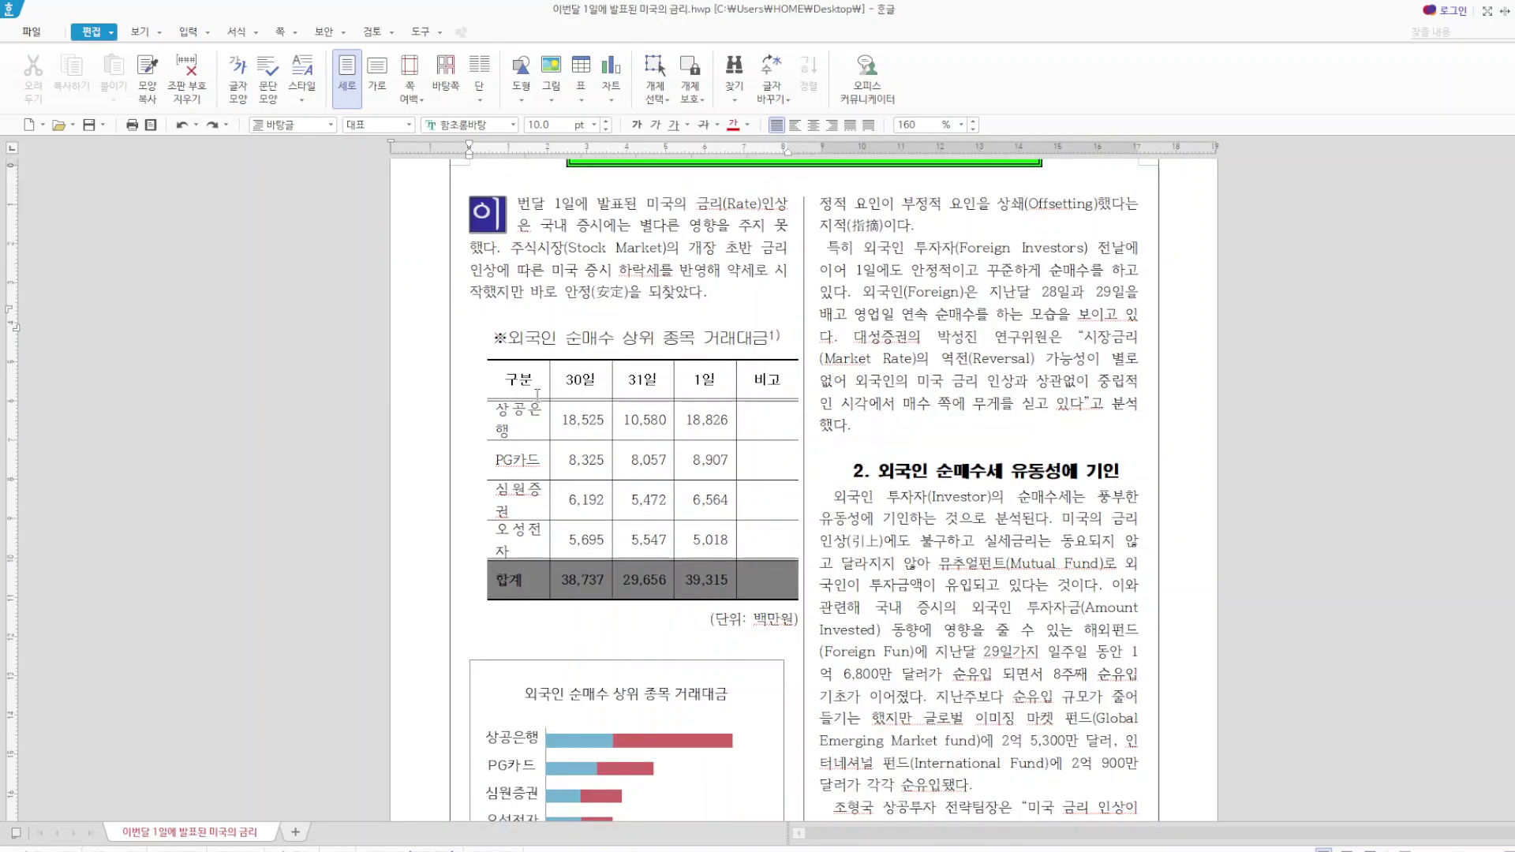
{"action": "scroll", "coordinate": [710, 584], "scroll_direction": "down", "scroll_amount": 2}
{"action": "scroll", "coordinate": [679, 608], "scroll_direction": "up", "scroll_amount": 2}
{"action": "scroll", "coordinate": [661, 623], "scroll_direction": "down", "scroll_amount": 1}
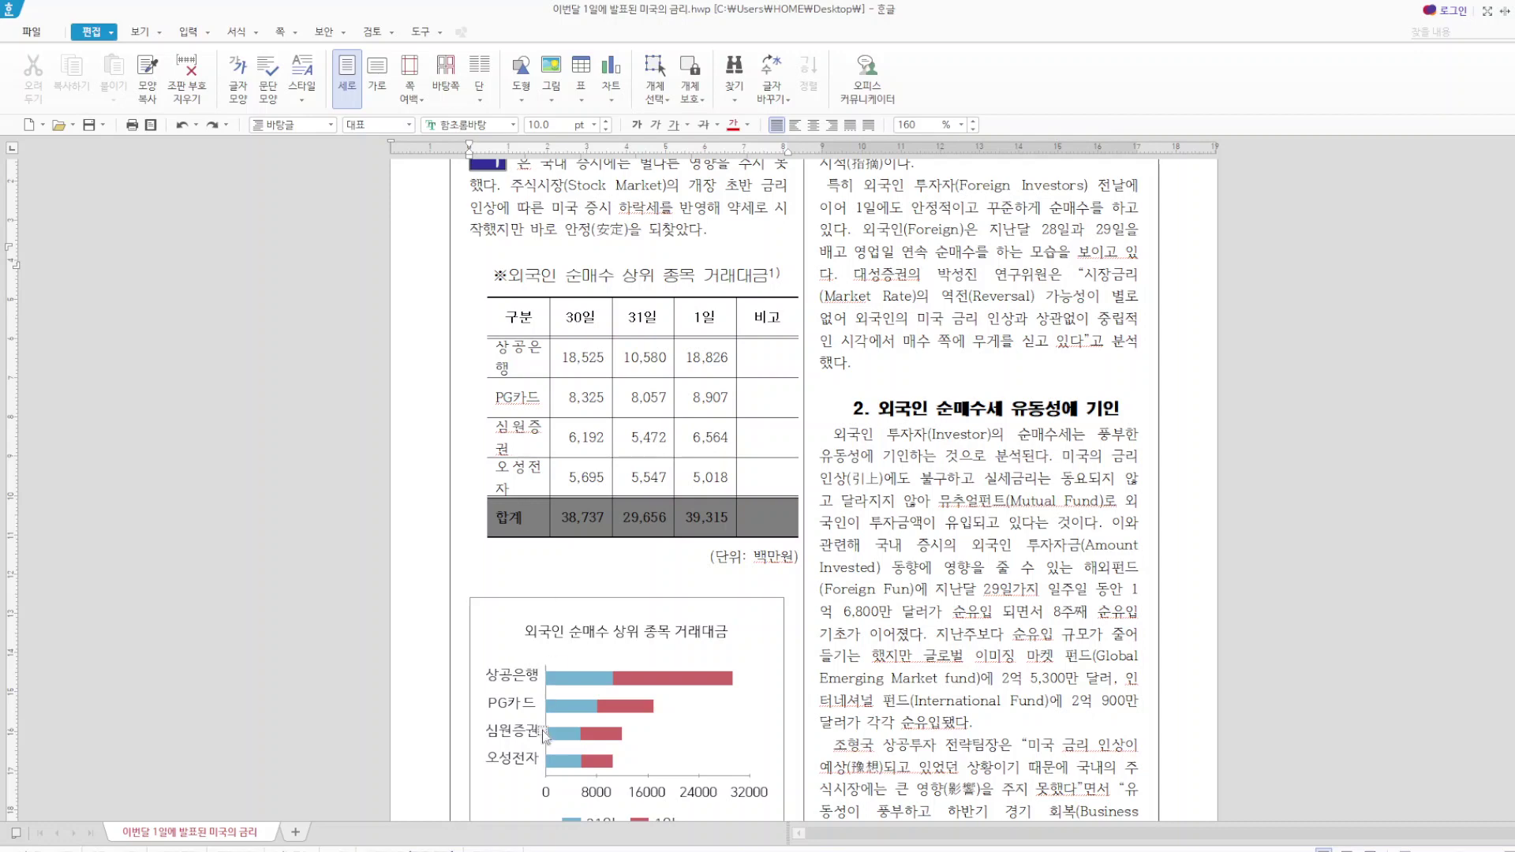
{"action": "scroll", "coordinate": [608, 749], "scroll_direction": "down", "scroll_amount": 3}
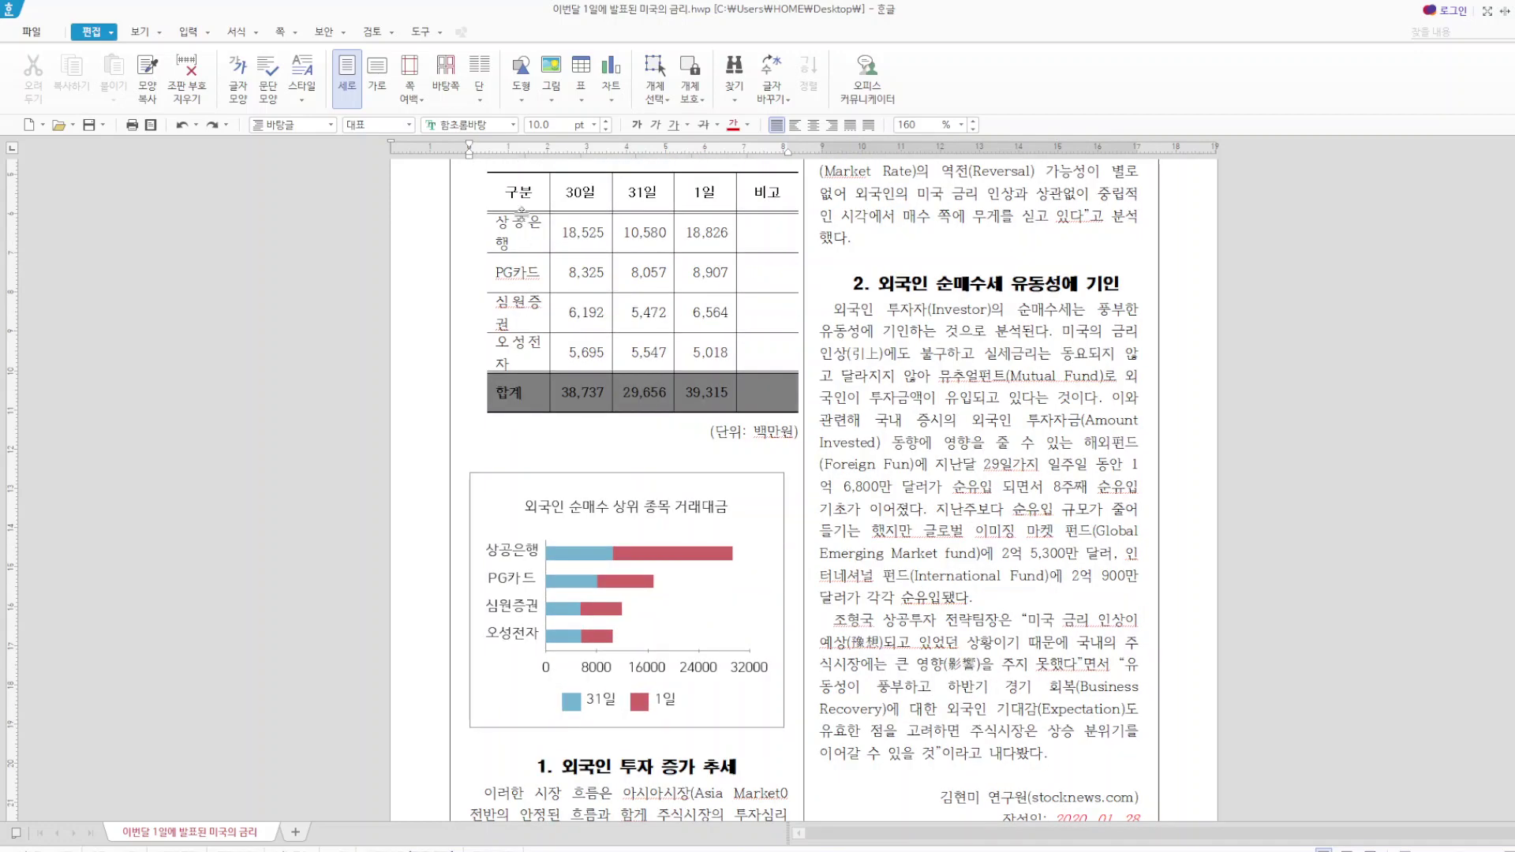
{"action": "left_click_drag", "start_coordinate": [509, 192], "coordinate": [524, 363]}
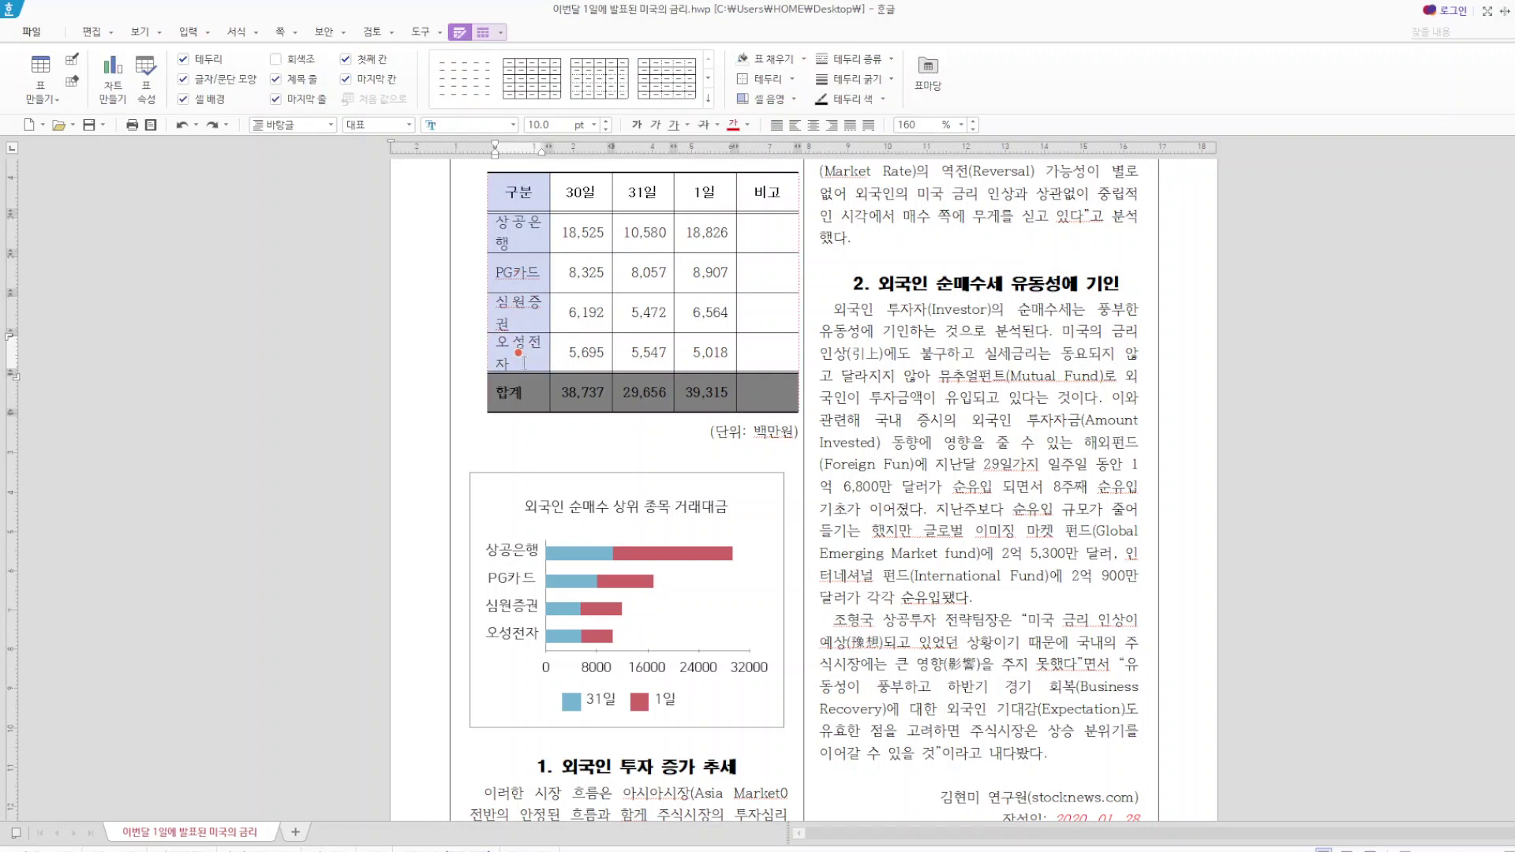
{"action": "left_click_drag", "start_coordinate": [633, 191], "coordinate": [643, 353]}
{"action": "left_click_drag", "start_coordinate": [701, 188], "coordinate": [701, 353]}
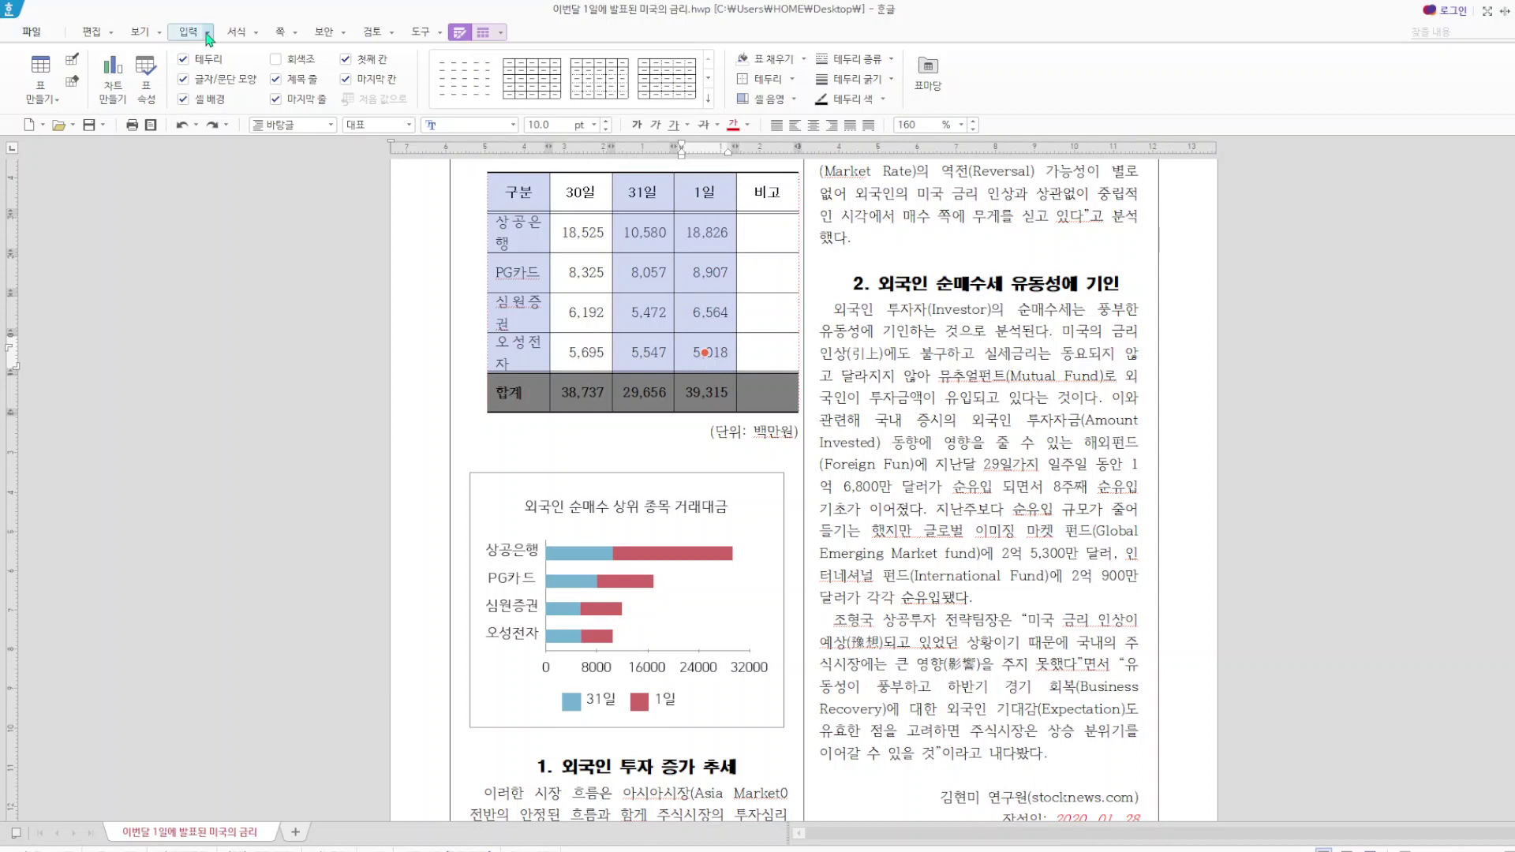
{"action": "right_click", "coordinate": [705, 320]}
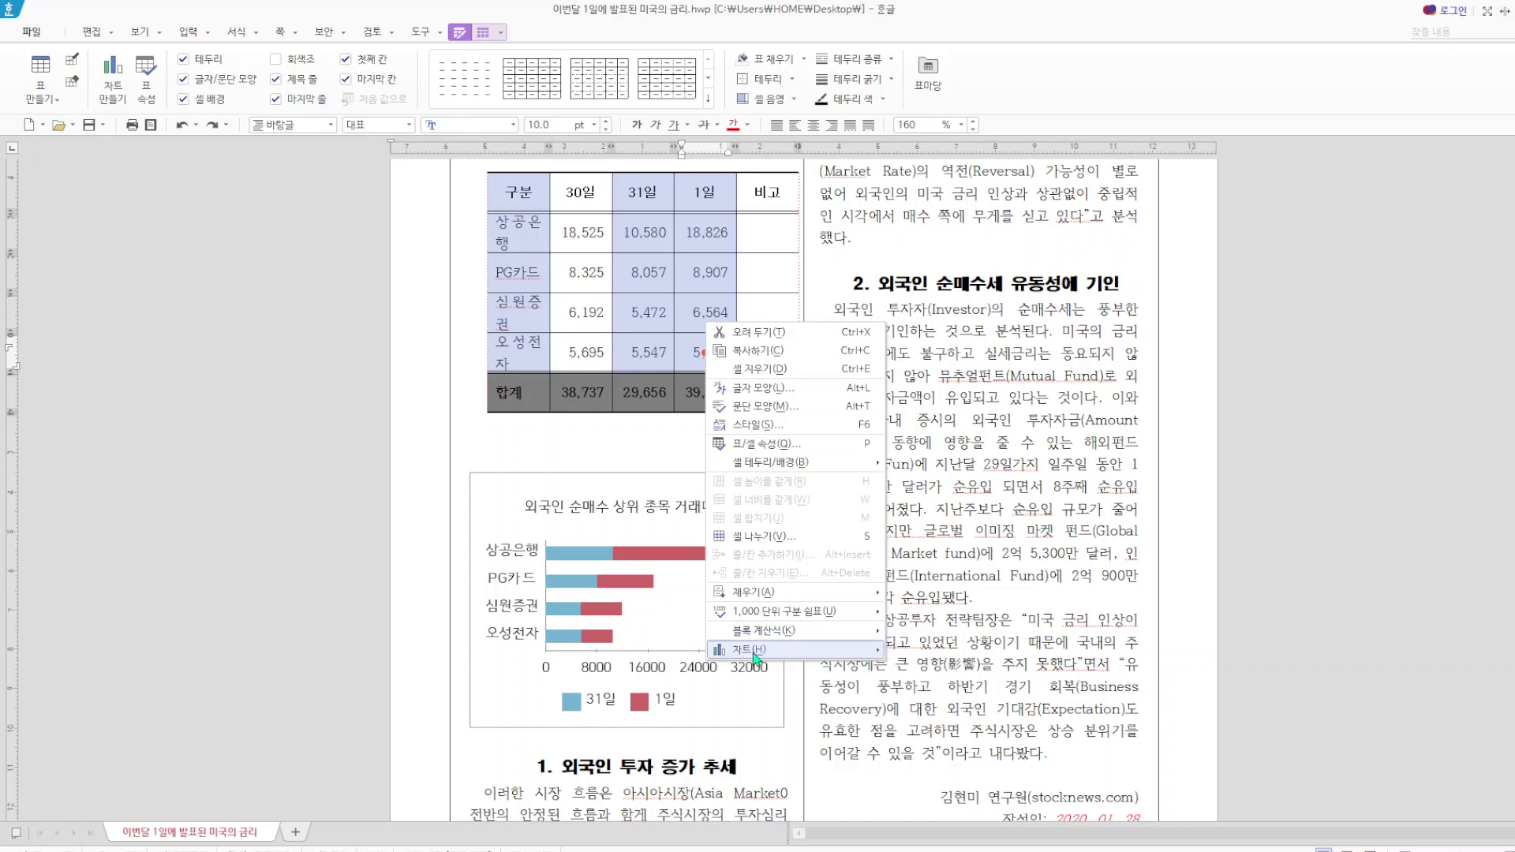
{"action": "mouse_move", "coordinate": [755, 657]}
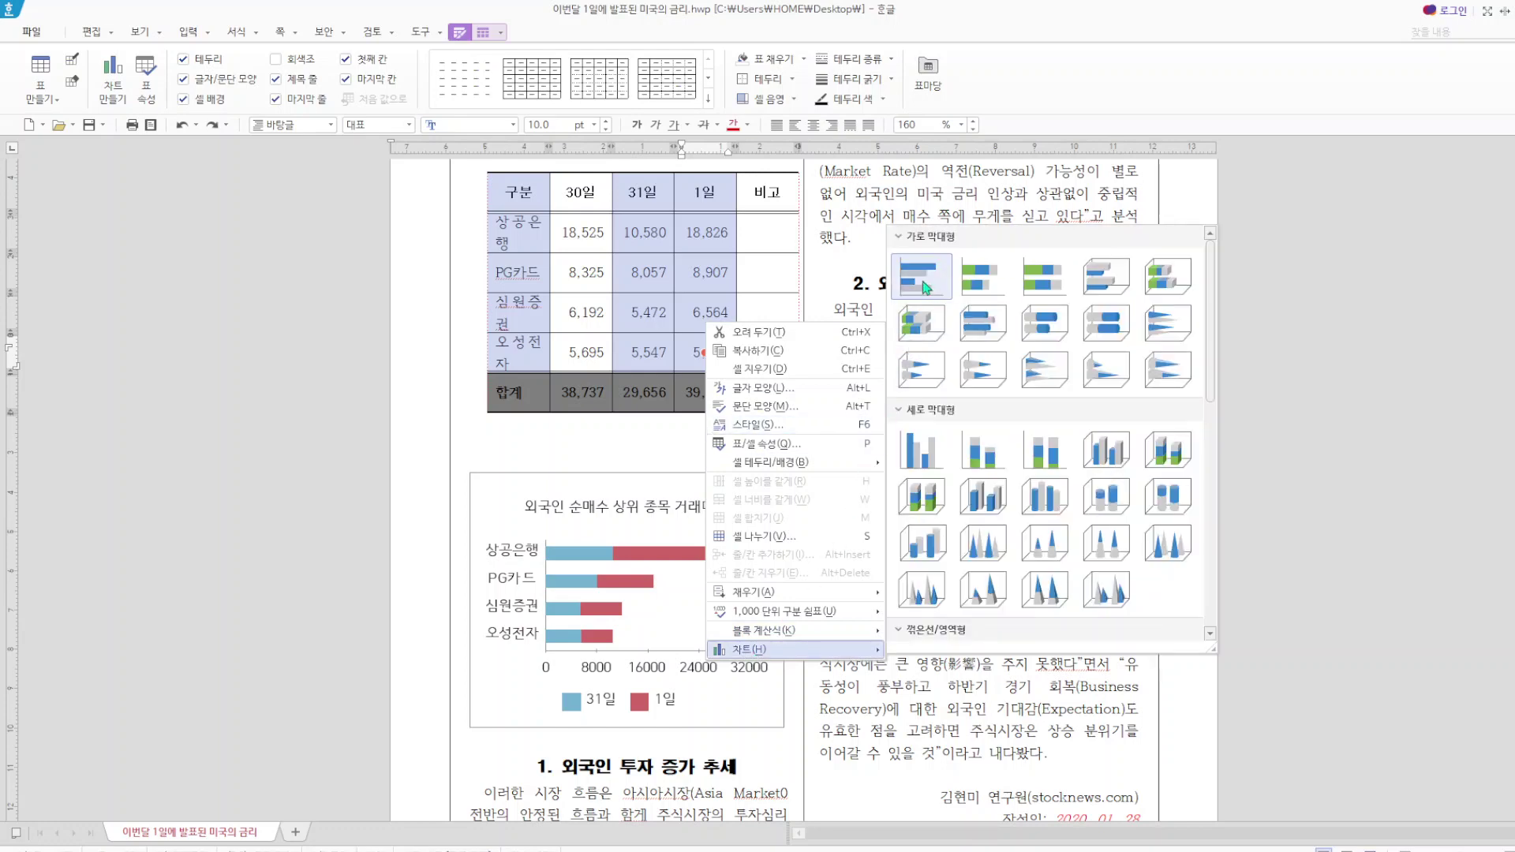
{"action": "left_click", "coordinate": [964, 282]}
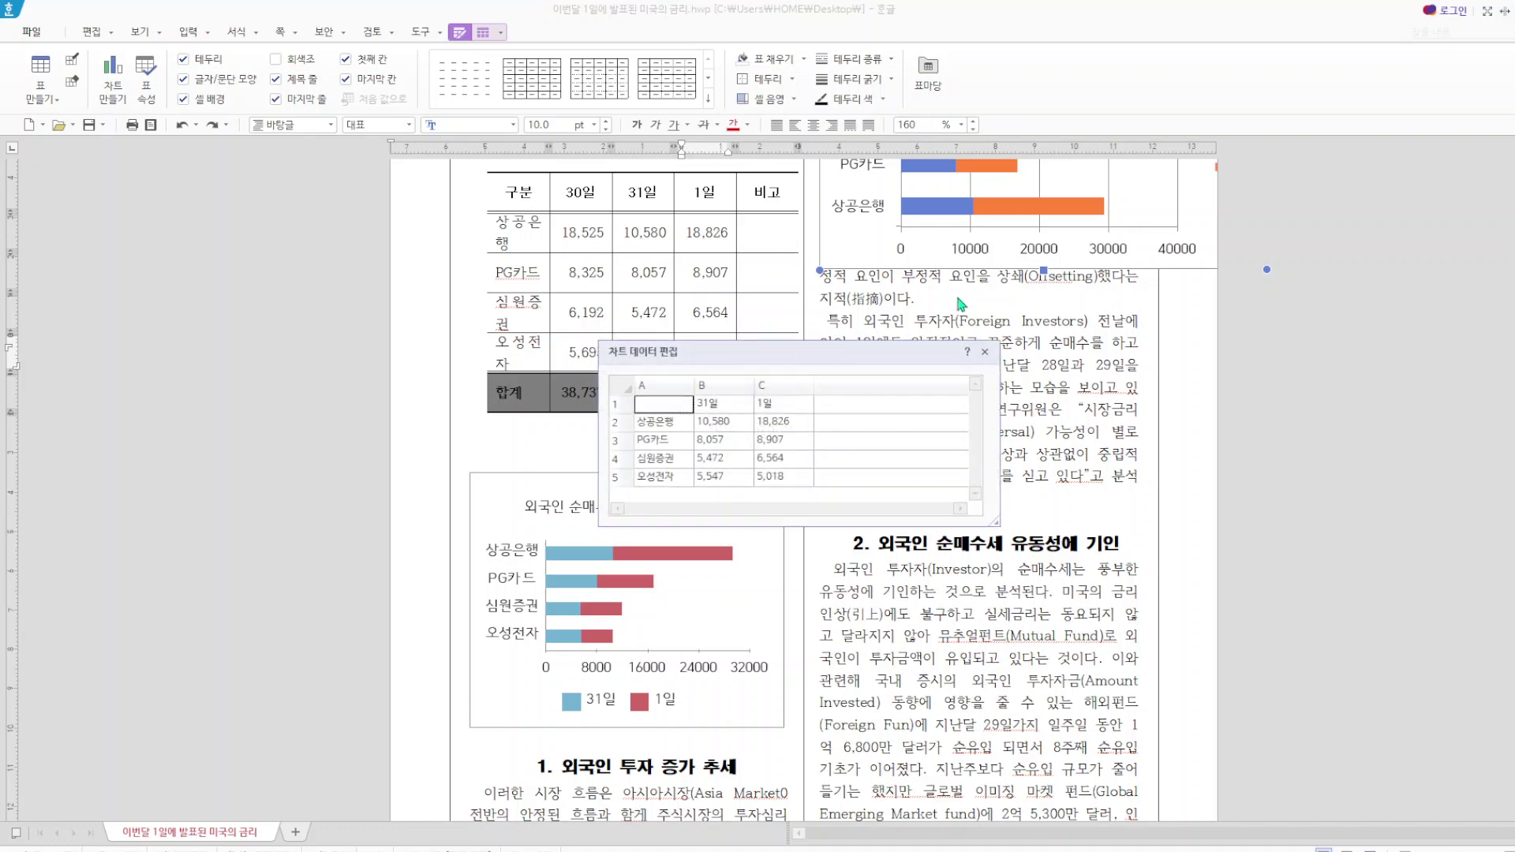
{"action": "left_click", "coordinate": [986, 353]}
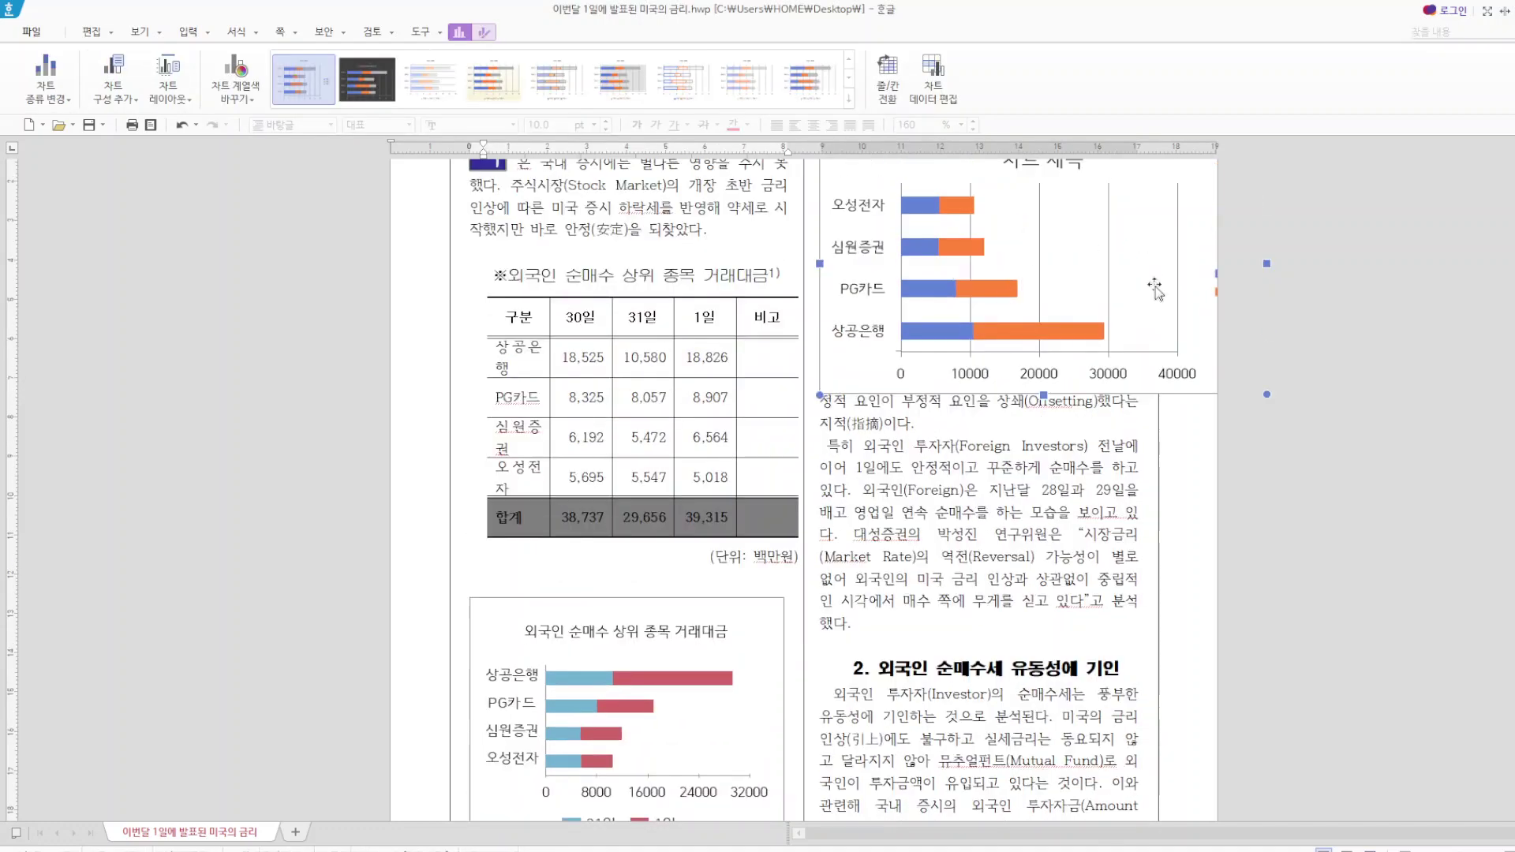
- Delete the old 외국인 순매수 상위 종목 거래대금 chart below the table and put the new stacked bar chart in its place
{"action": "scroll", "coordinate": [1103, 309], "scroll_direction": "up", "scroll_amount": 3}
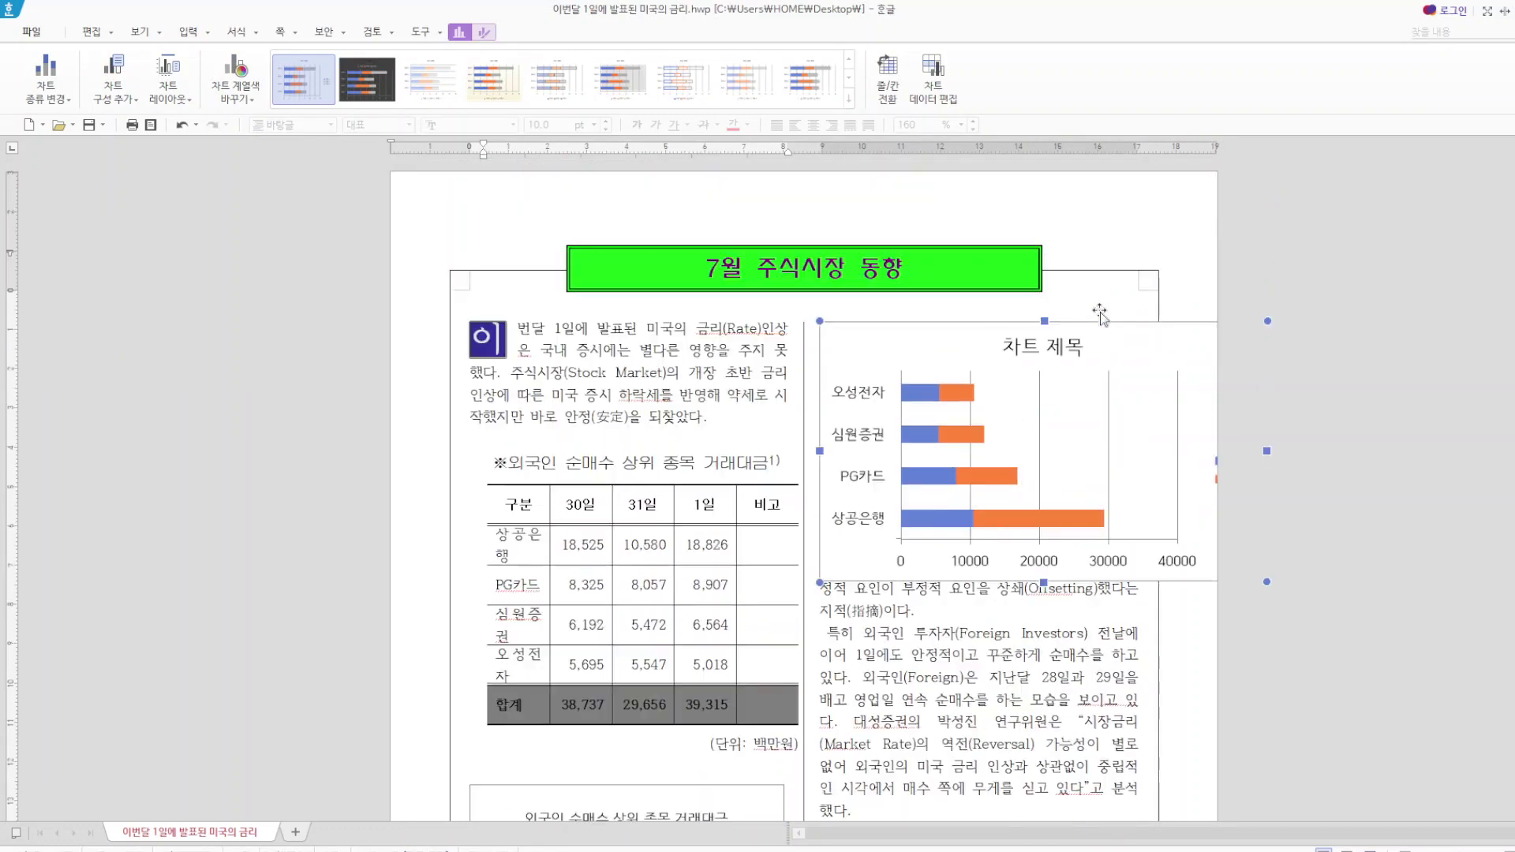
{"action": "left_click", "coordinate": [1037, 354]}
{"action": "scroll", "coordinate": [1030, 387], "scroll_direction": "down", "scroll_amount": 3}
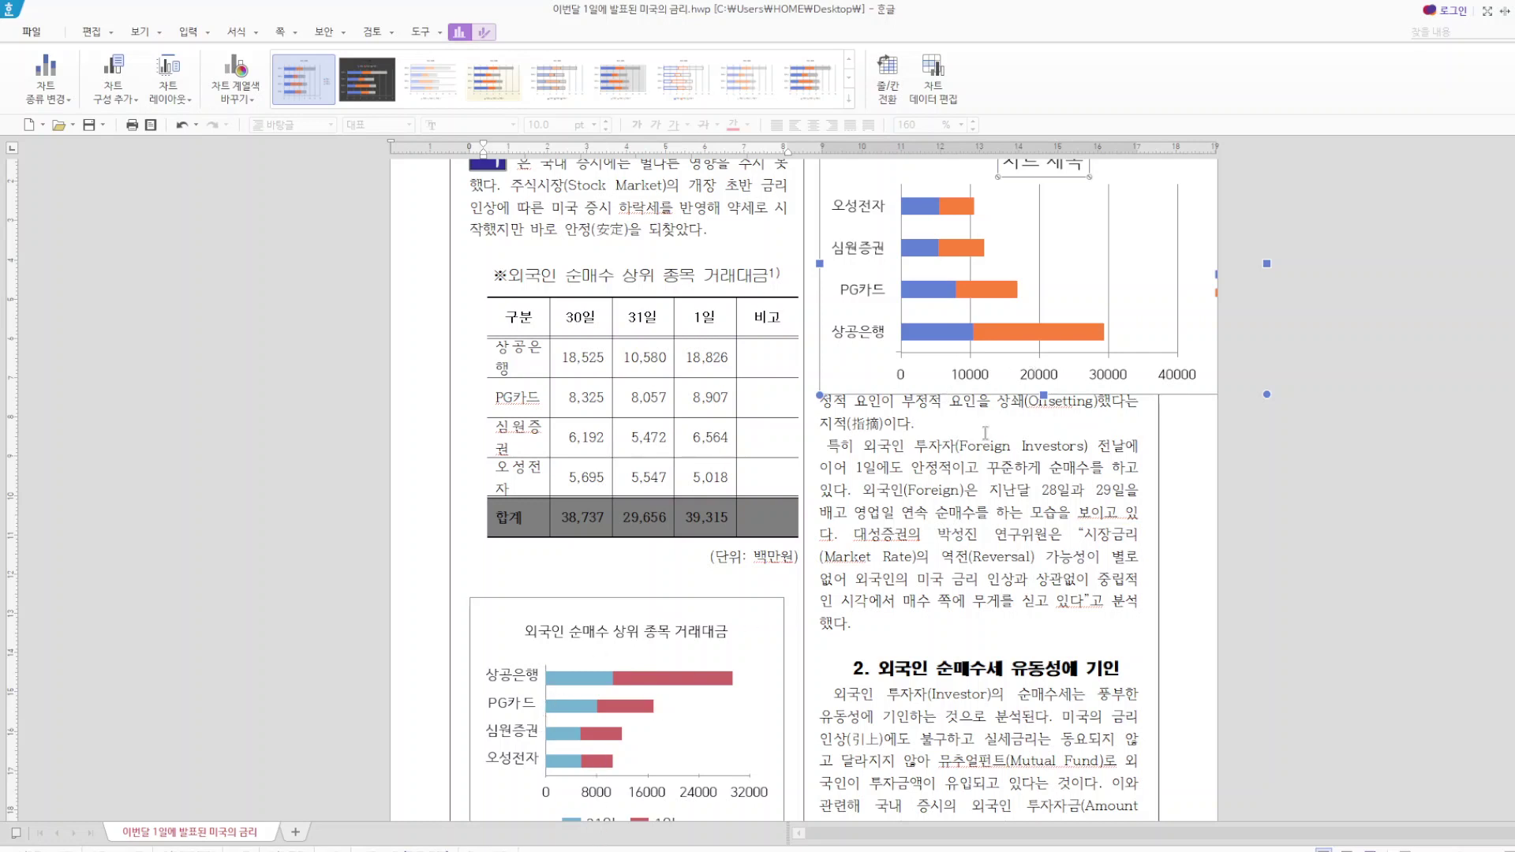
{"action": "left_click", "coordinate": [618, 613]}
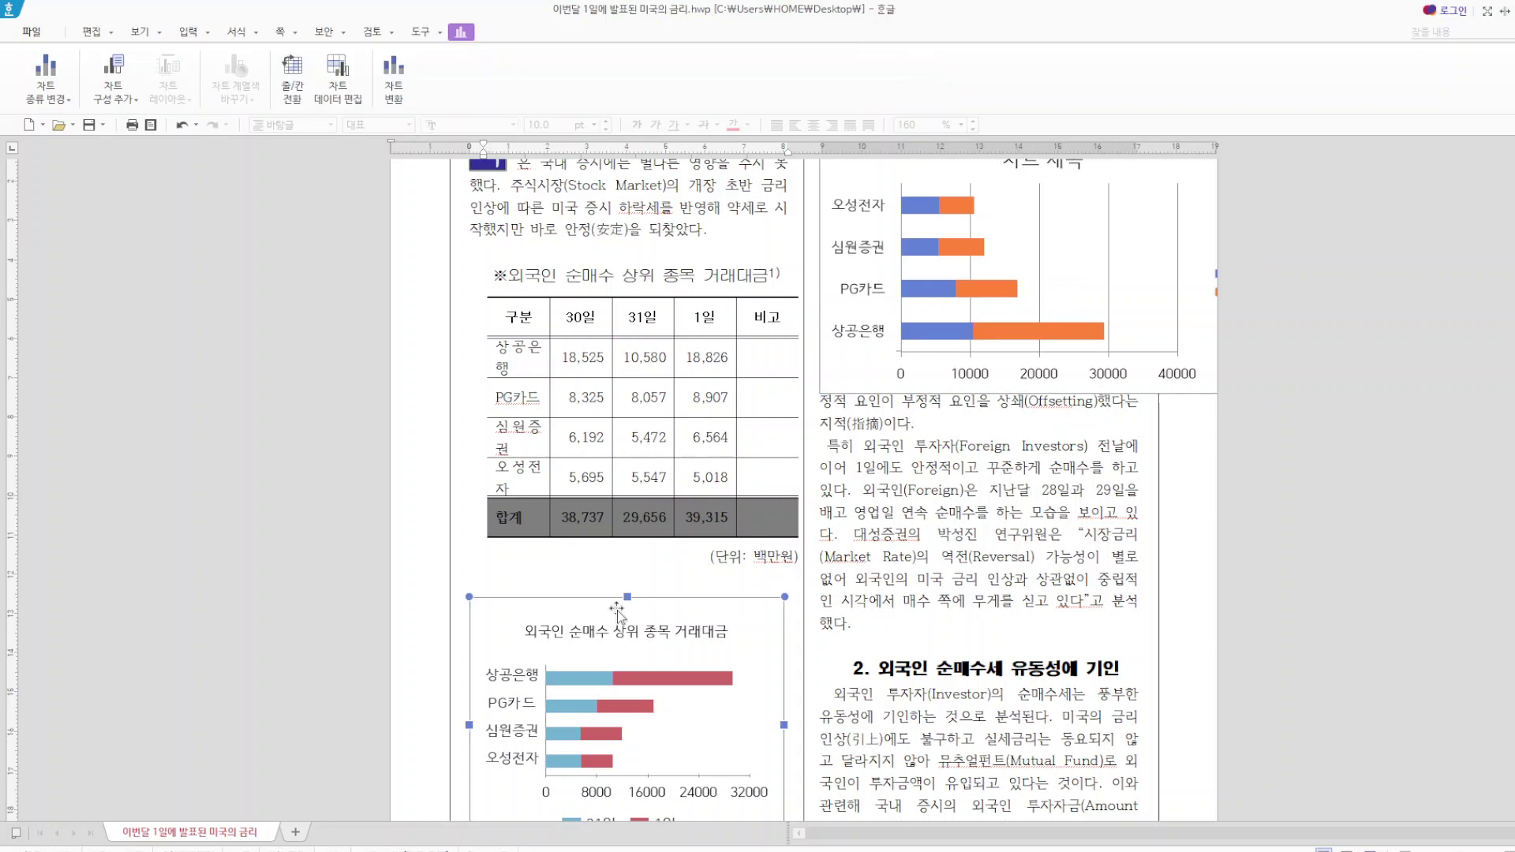
{"action": "key", "text": "Delete"}
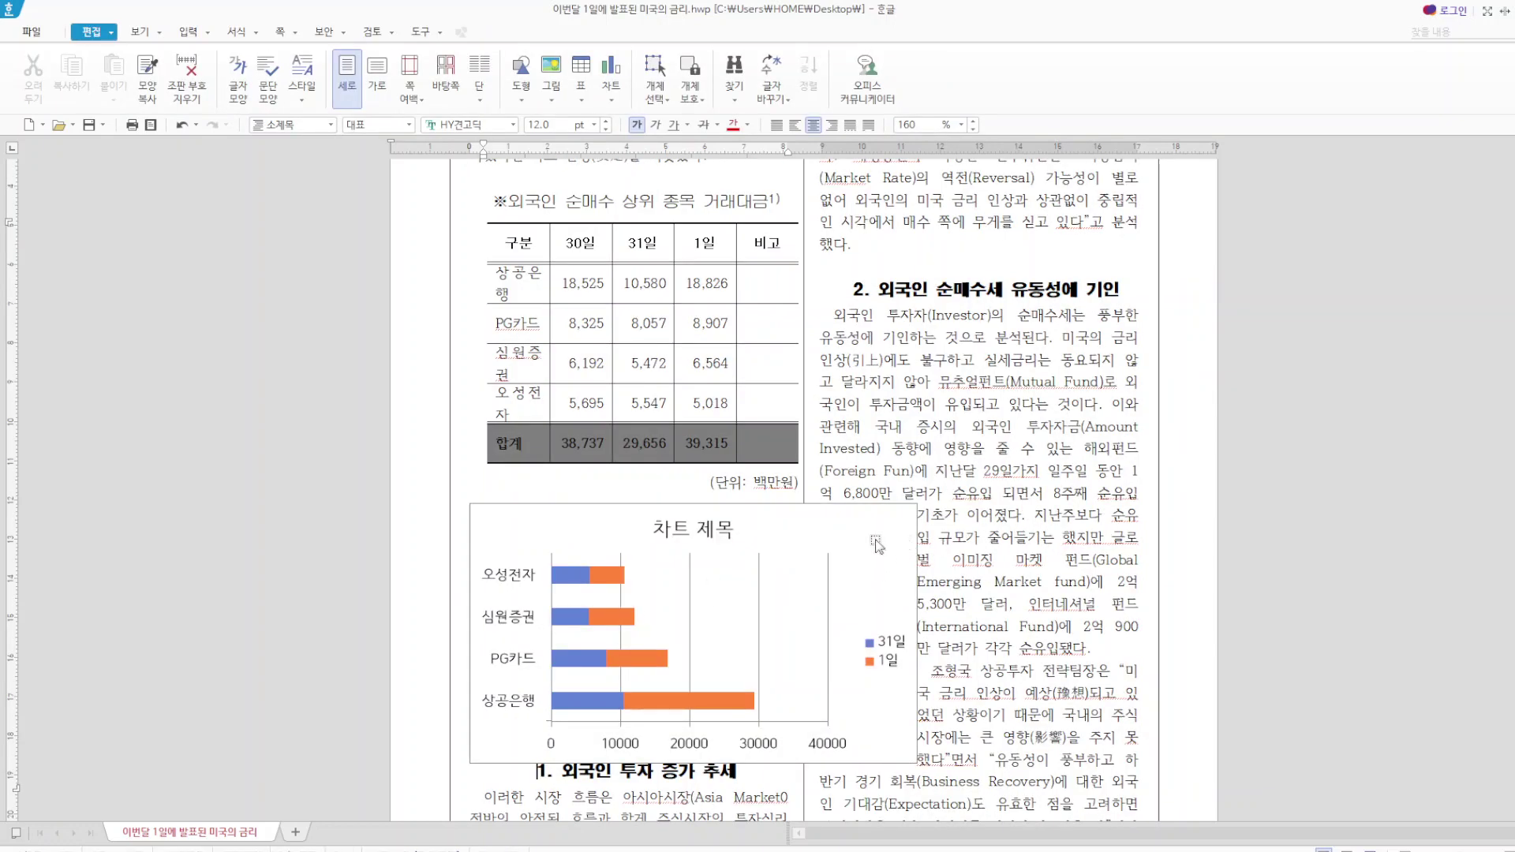
- Set the new chart's size to 80 mm wide and 65 mm high, and lock its size (크기 고정)
{"action": "left_click", "coordinate": [877, 544]}
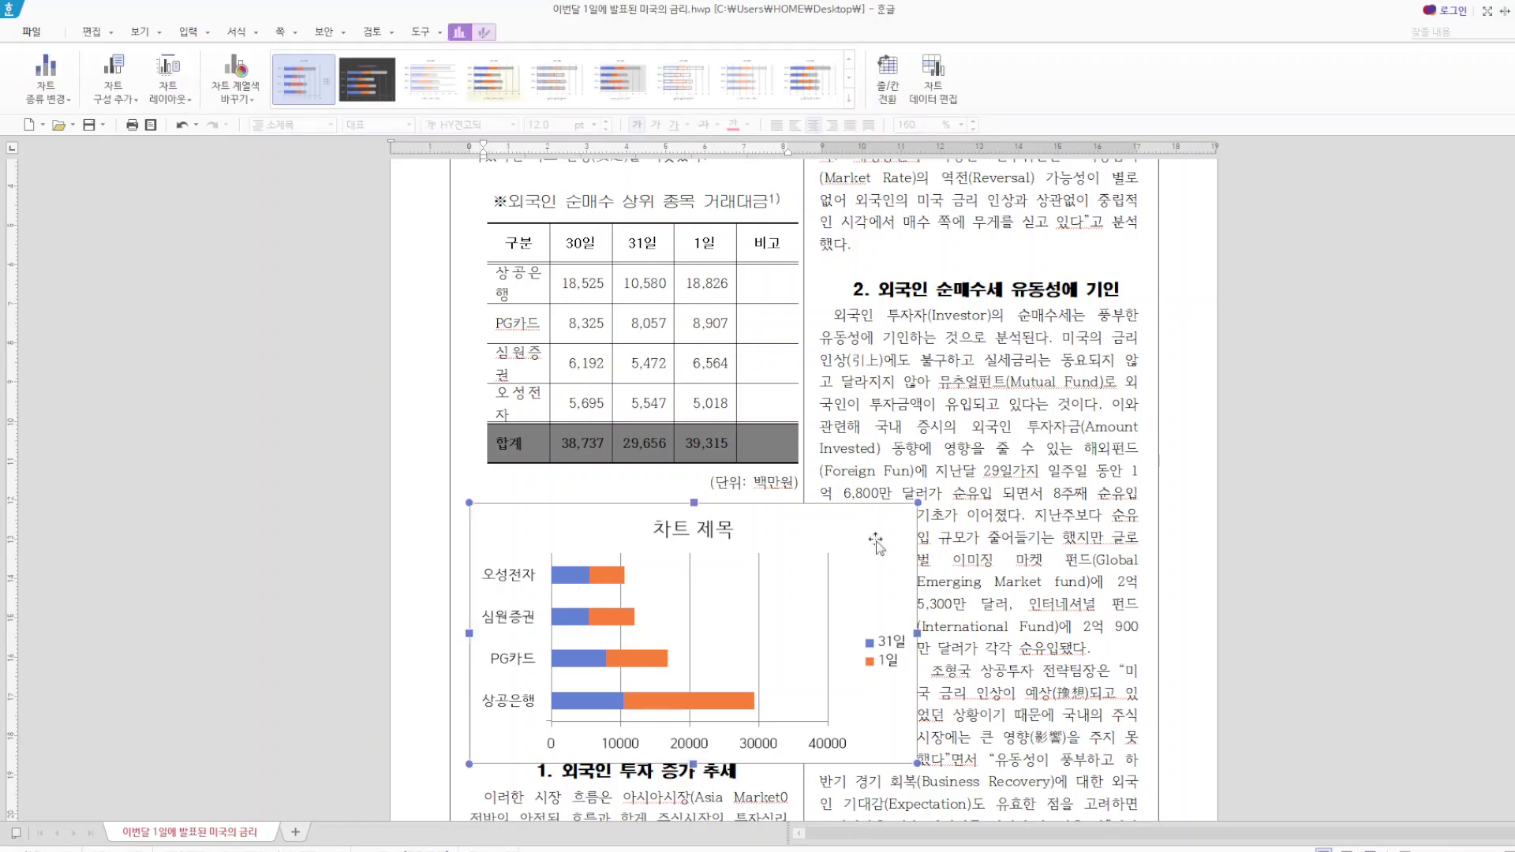
{"action": "right_click", "coordinate": [877, 544]}
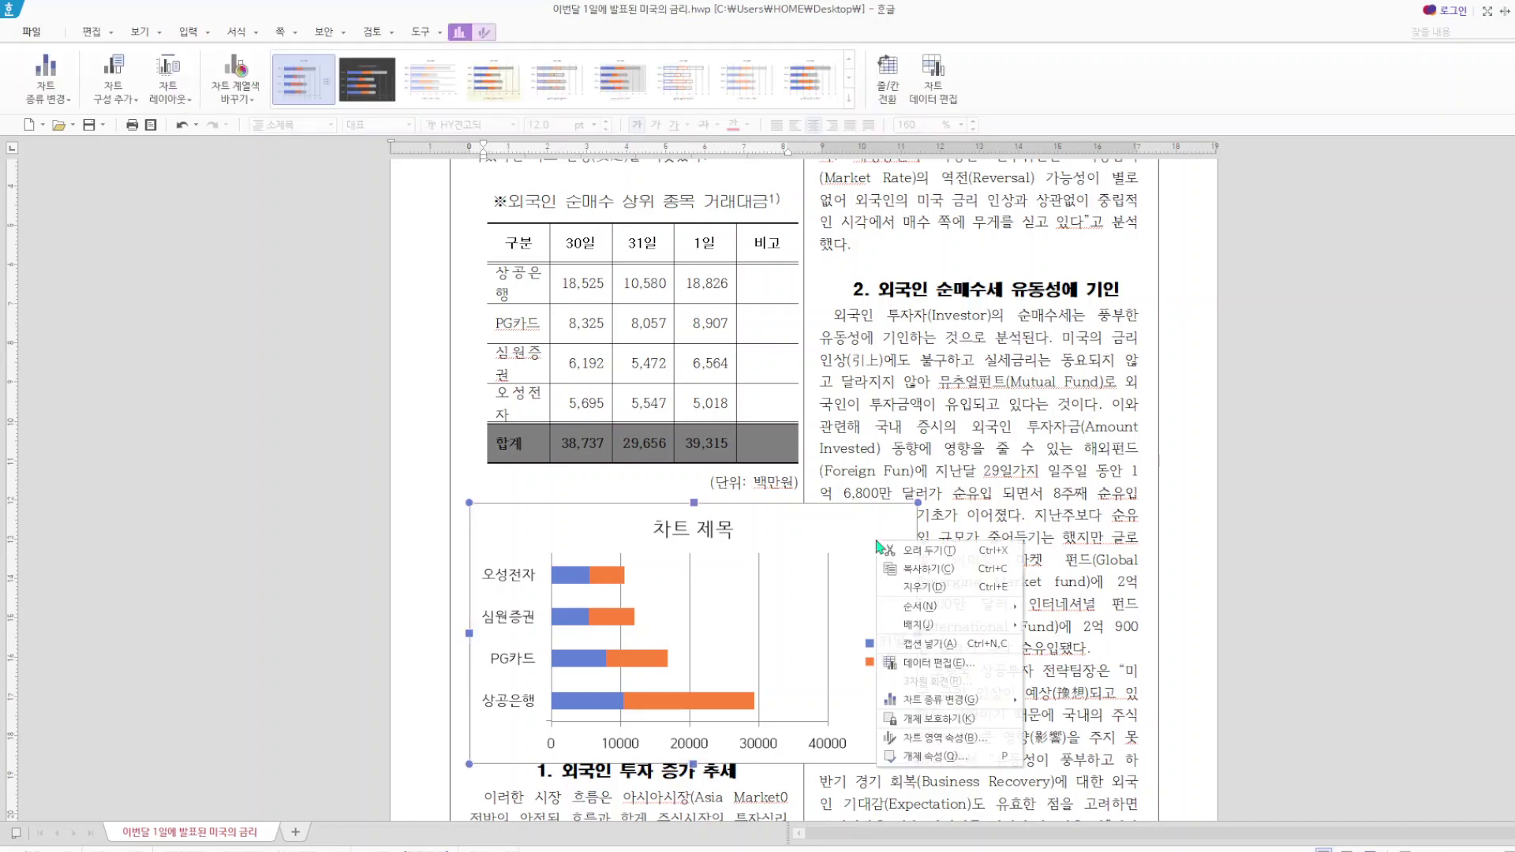
{"action": "left_click", "coordinate": [923, 756]}
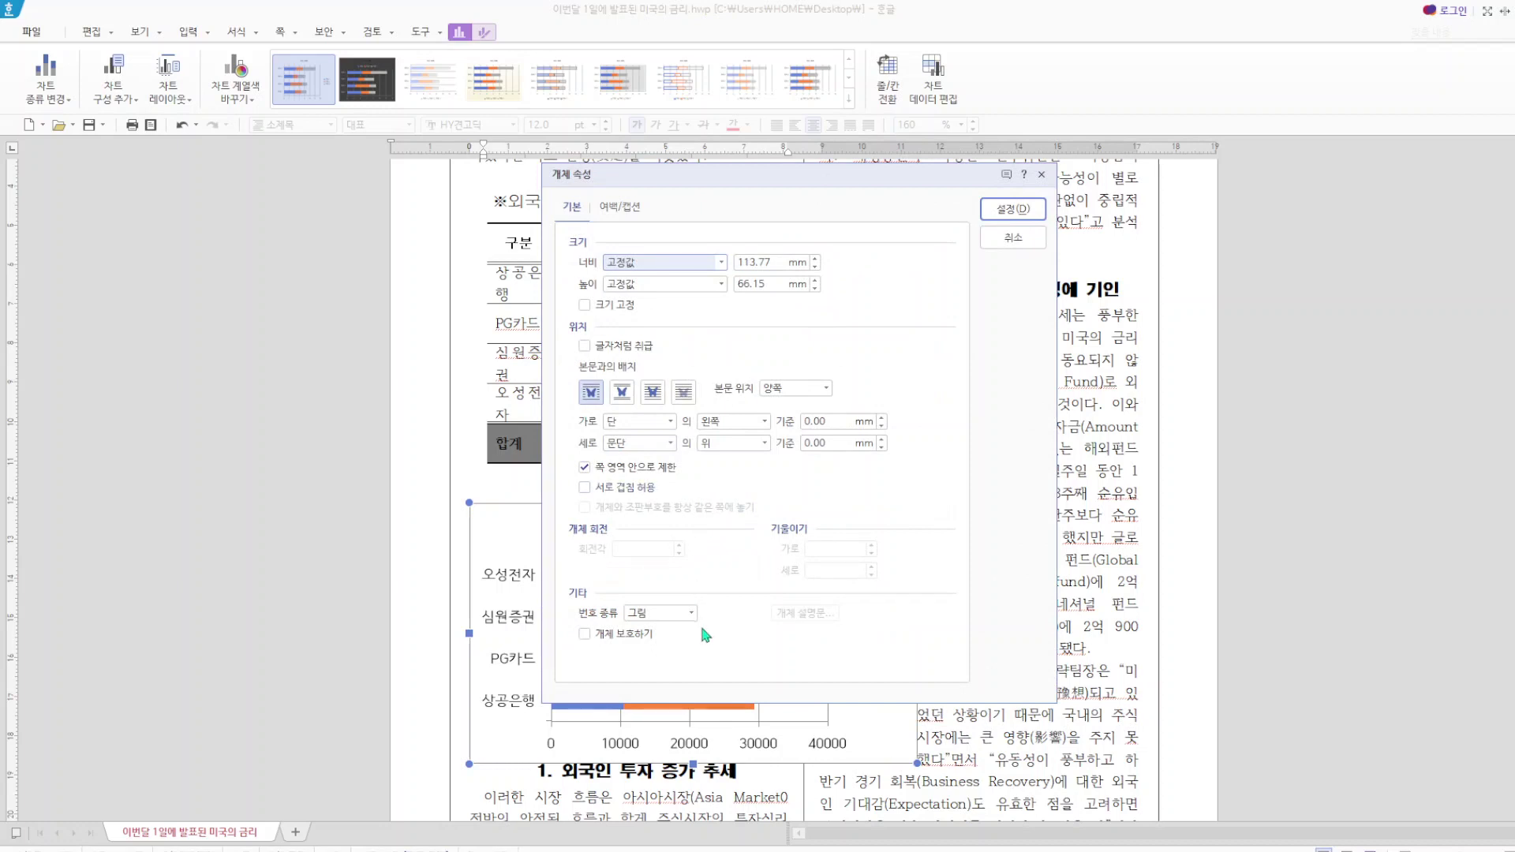
{"action": "double_click", "coordinate": [775, 265]}
{"action": "type", "text": "8"}
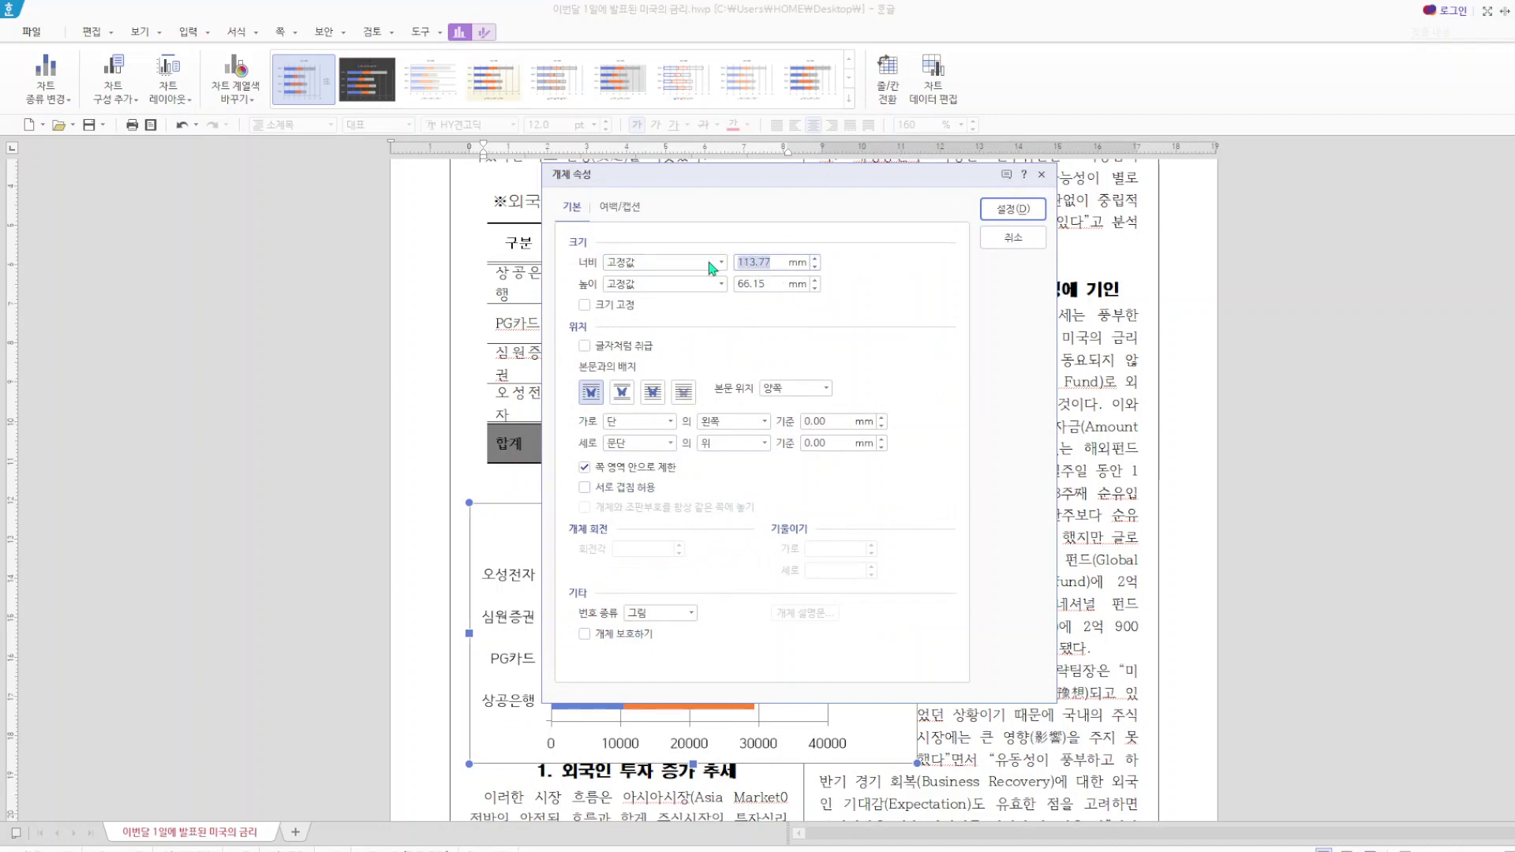
{"action": "type", "text": "0"}
{"action": "key", "text": "Tab"}
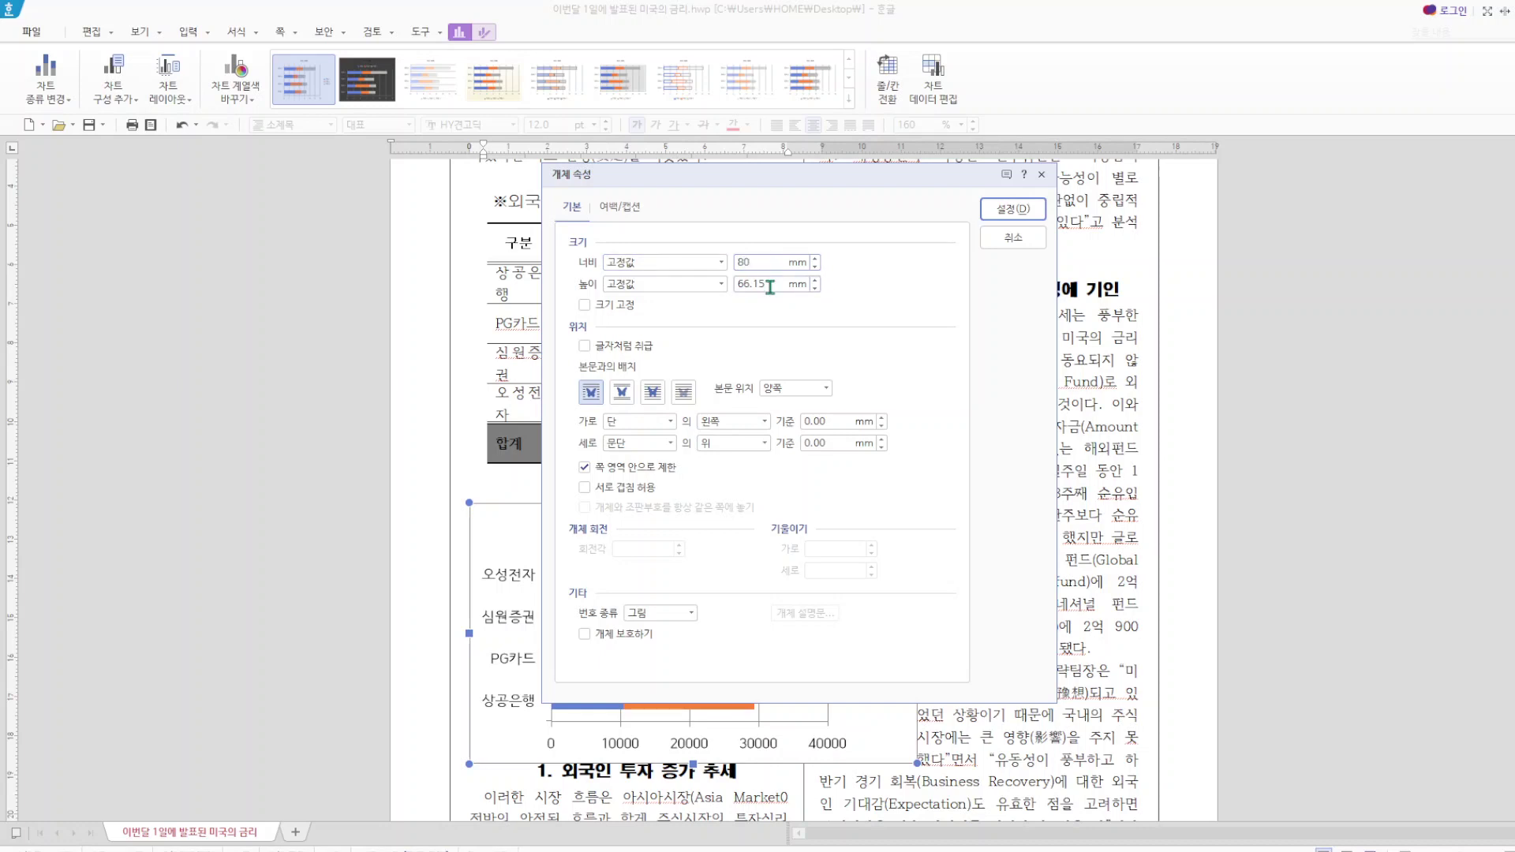
{"action": "type", "text": "65"}
{"action": "left_click", "coordinate": [585, 306]}
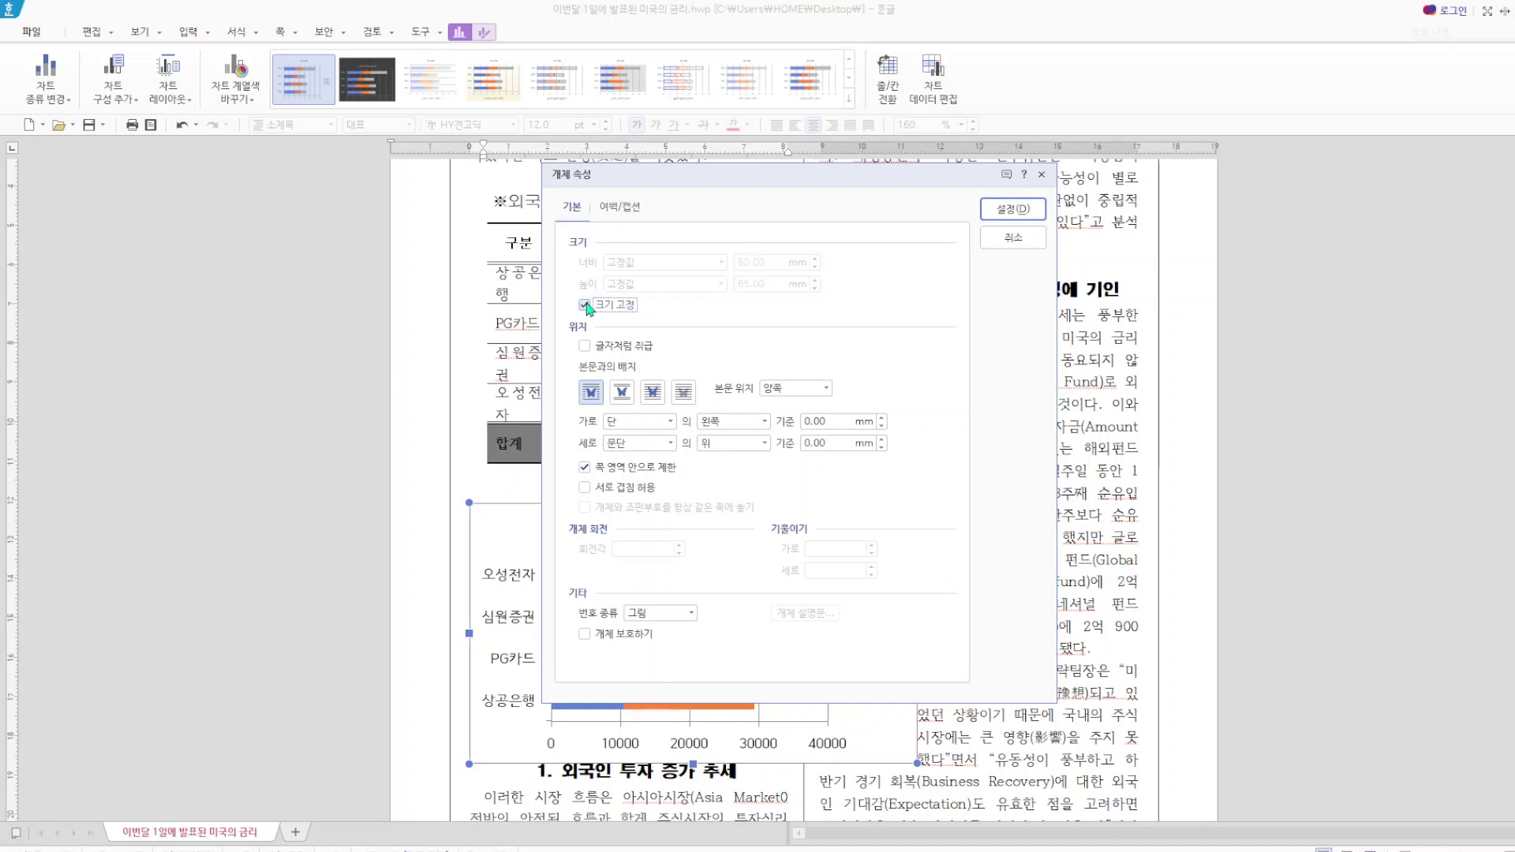
- Set the chart's bottom outer margin (아래쪽) to 8 mm and apply the object properties
{"action": "left_click", "coordinate": [629, 210]}
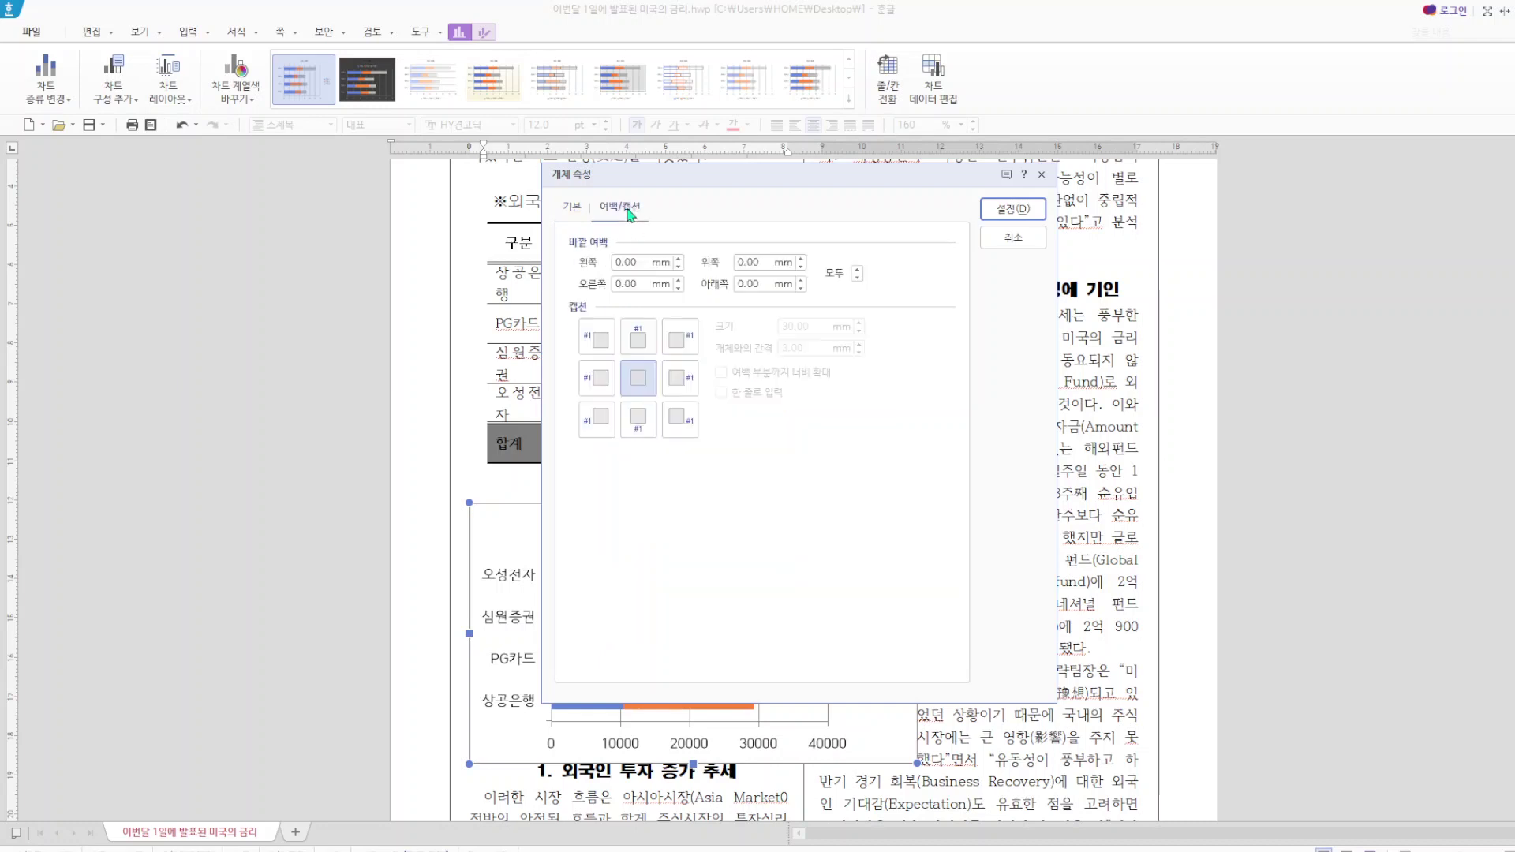
{"action": "left_click", "coordinate": [756, 284]}
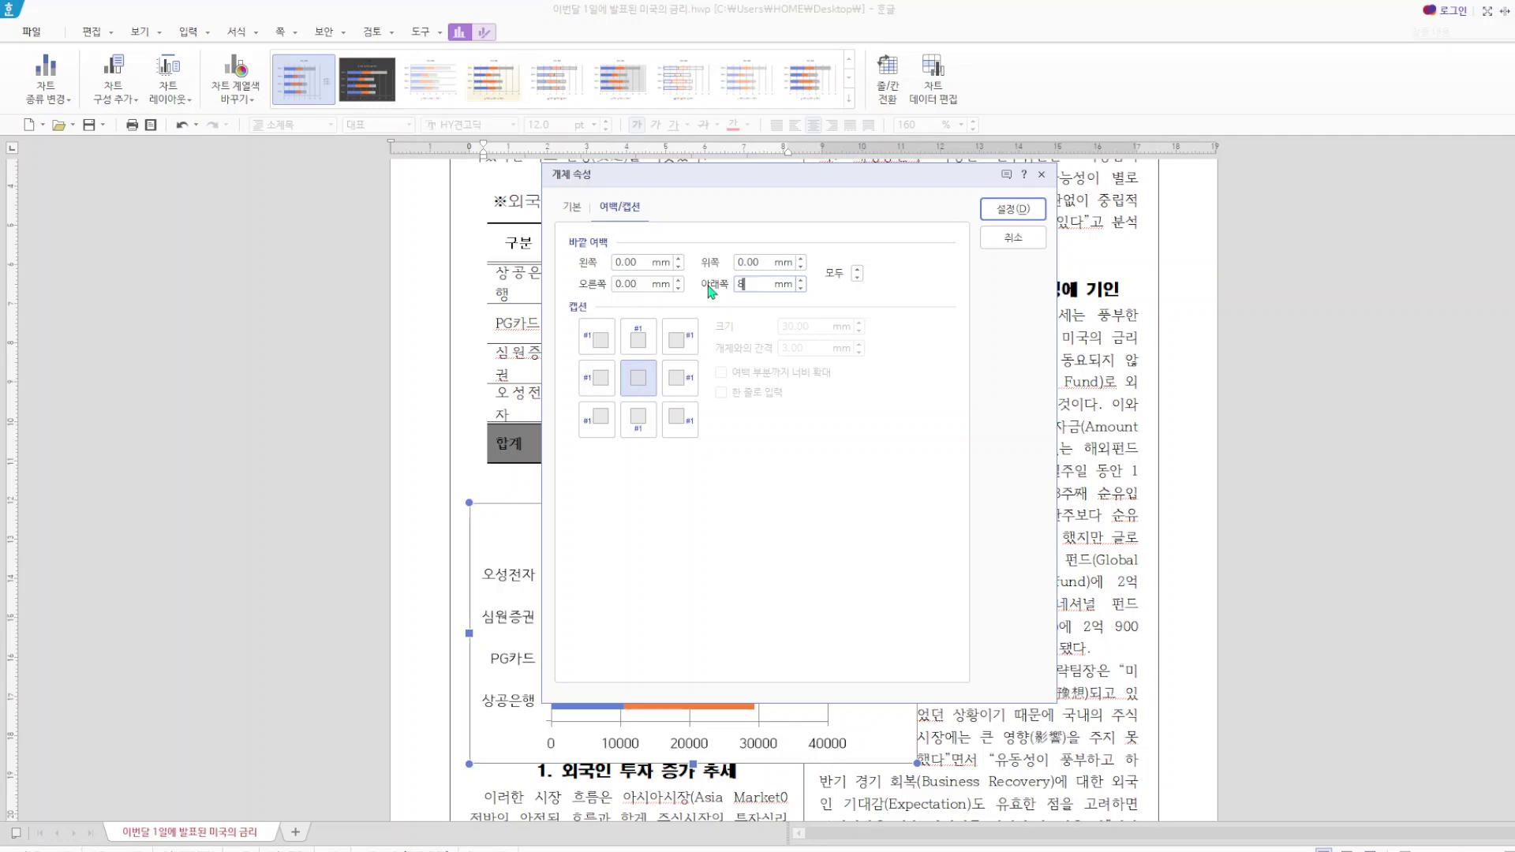
{"action": "left_click", "coordinate": [1013, 208]}
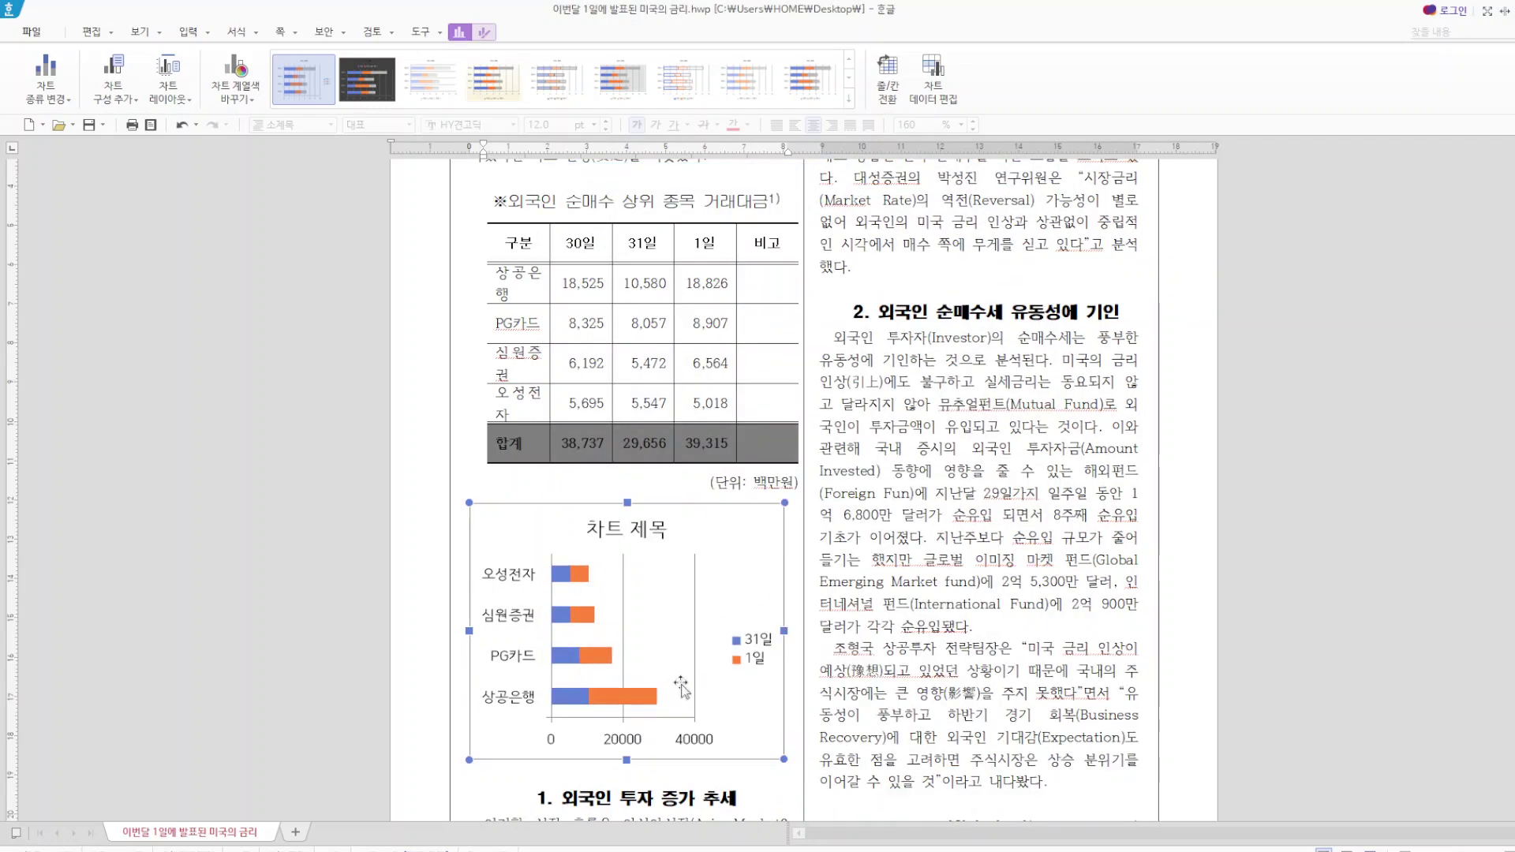
- Set the chart's legend position to below the plot (아래쪽), and deselect the chart
{"action": "left_click", "coordinate": [640, 537]}
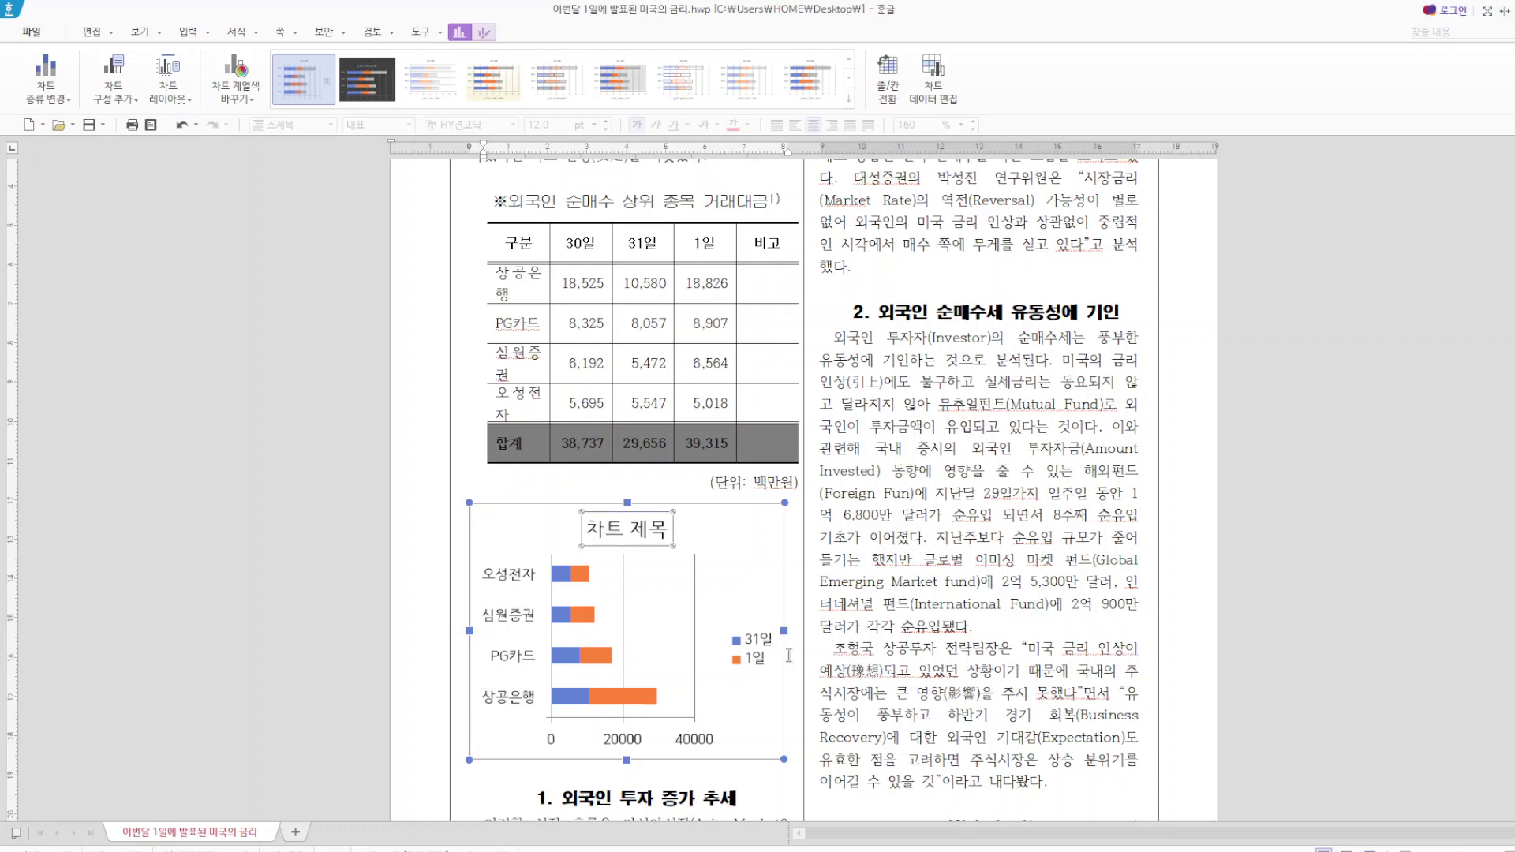
{"action": "left_click", "coordinate": [754, 659]}
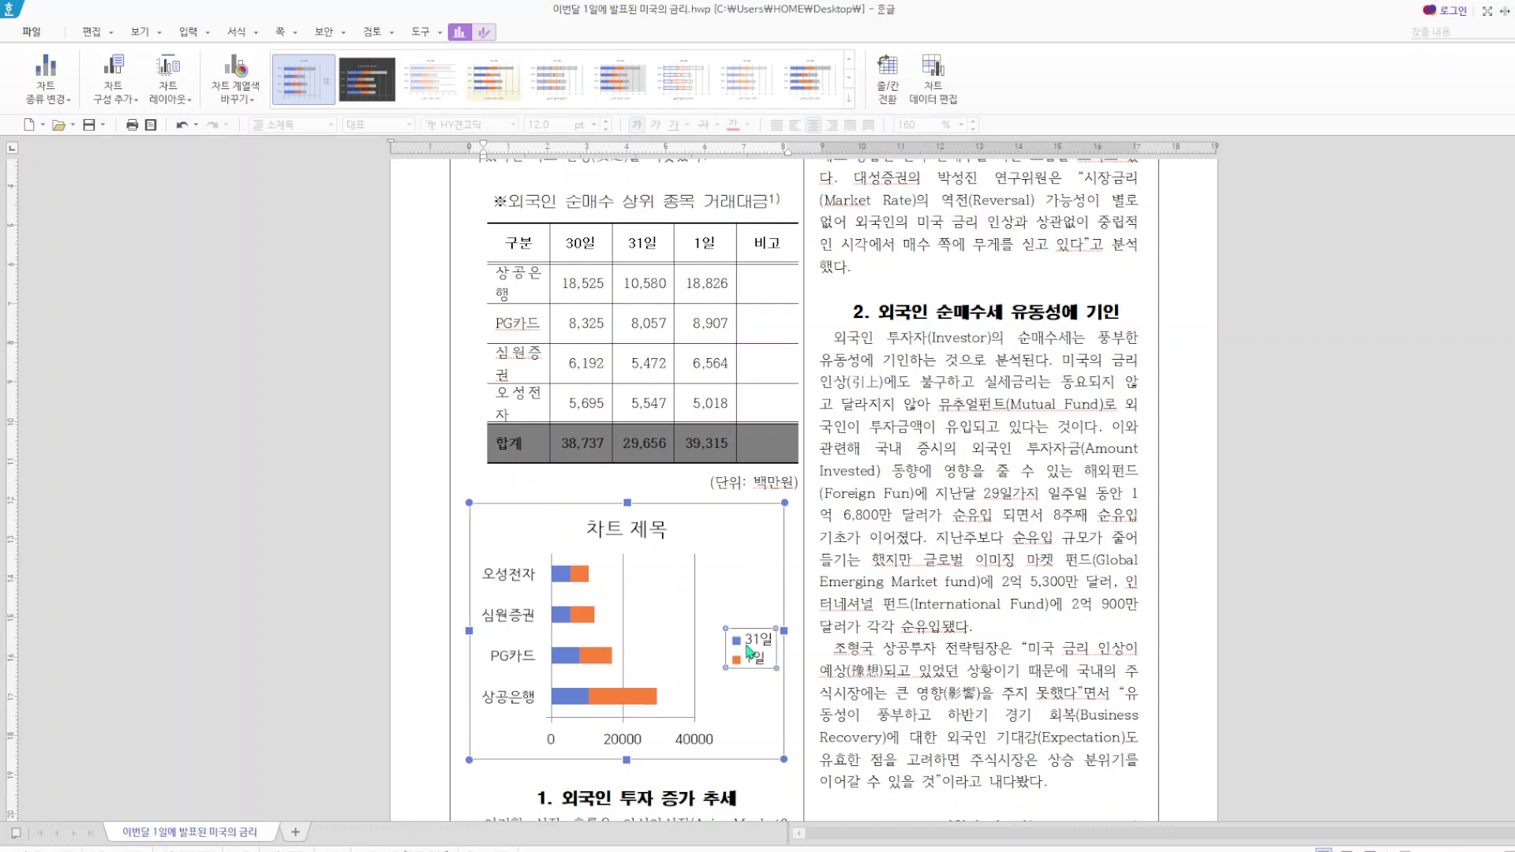
{"action": "right_click", "coordinate": [747, 647]}
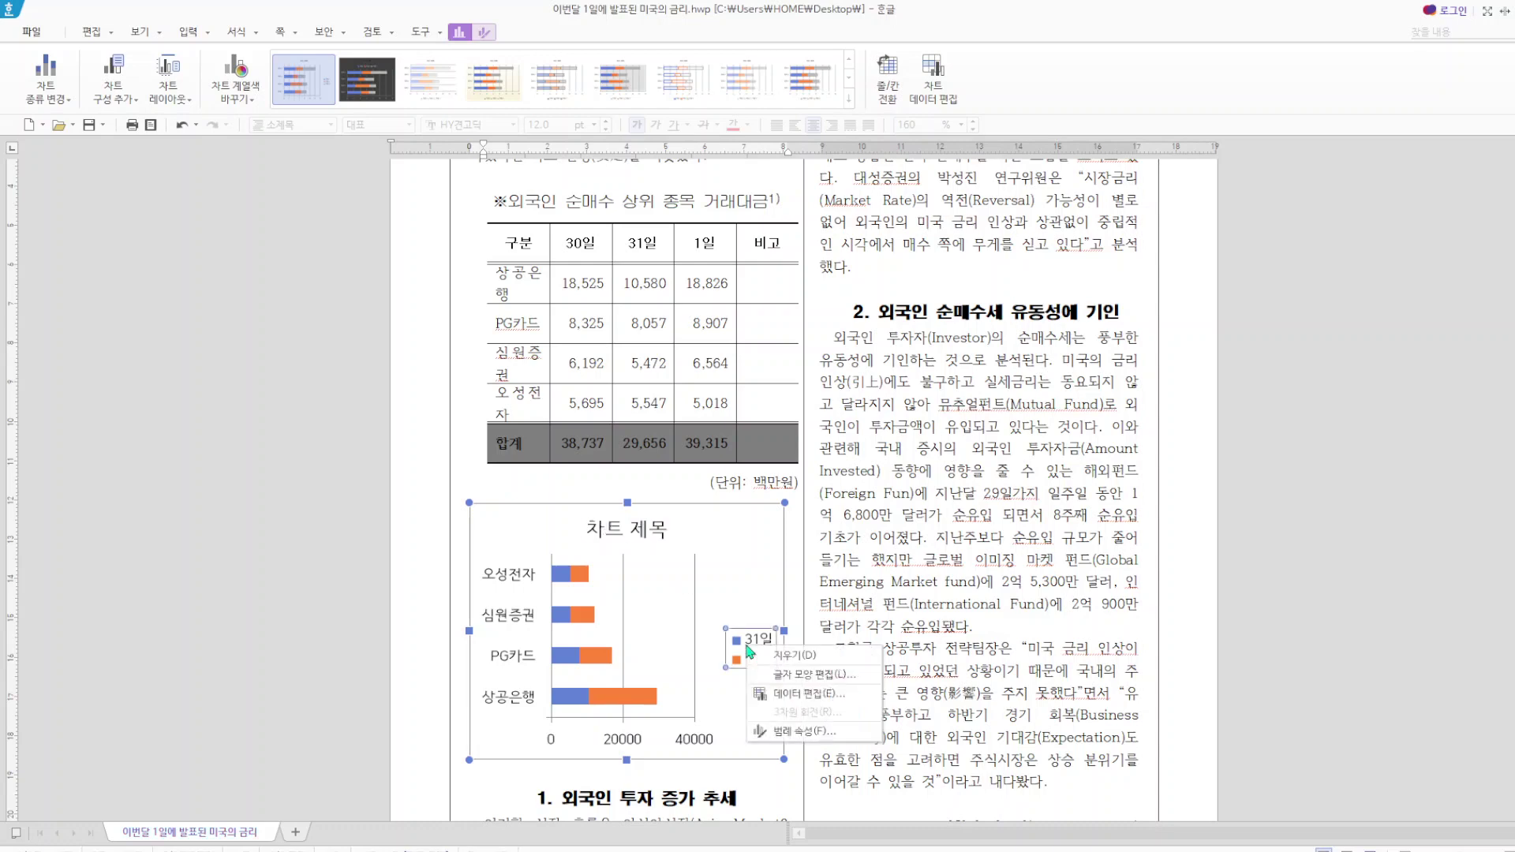
{"action": "left_click", "coordinate": [813, 730]}
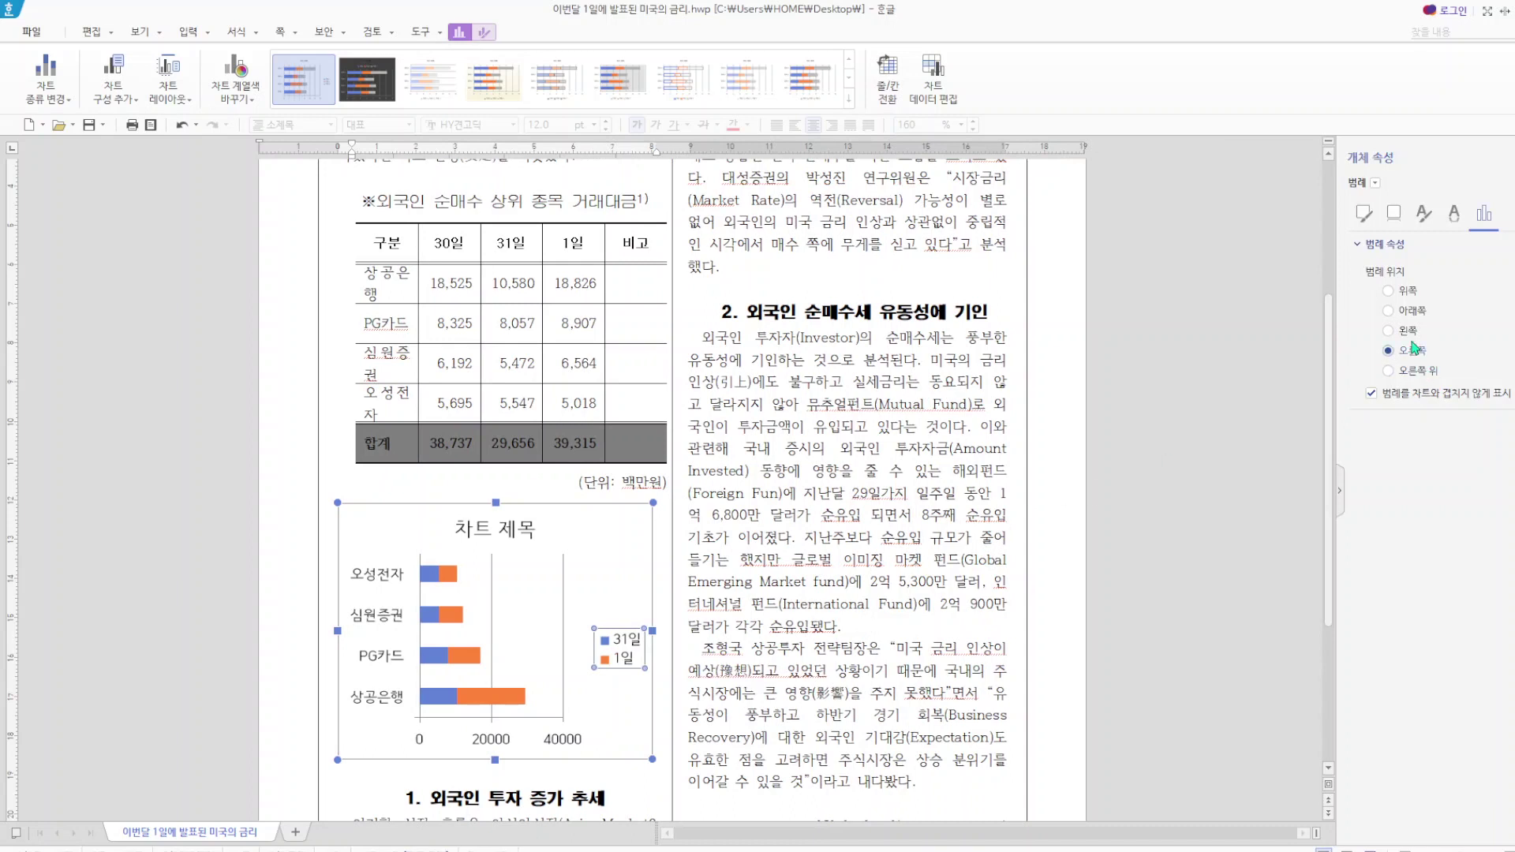
{"action": "left_click", "coordinate": [1413, 311]}
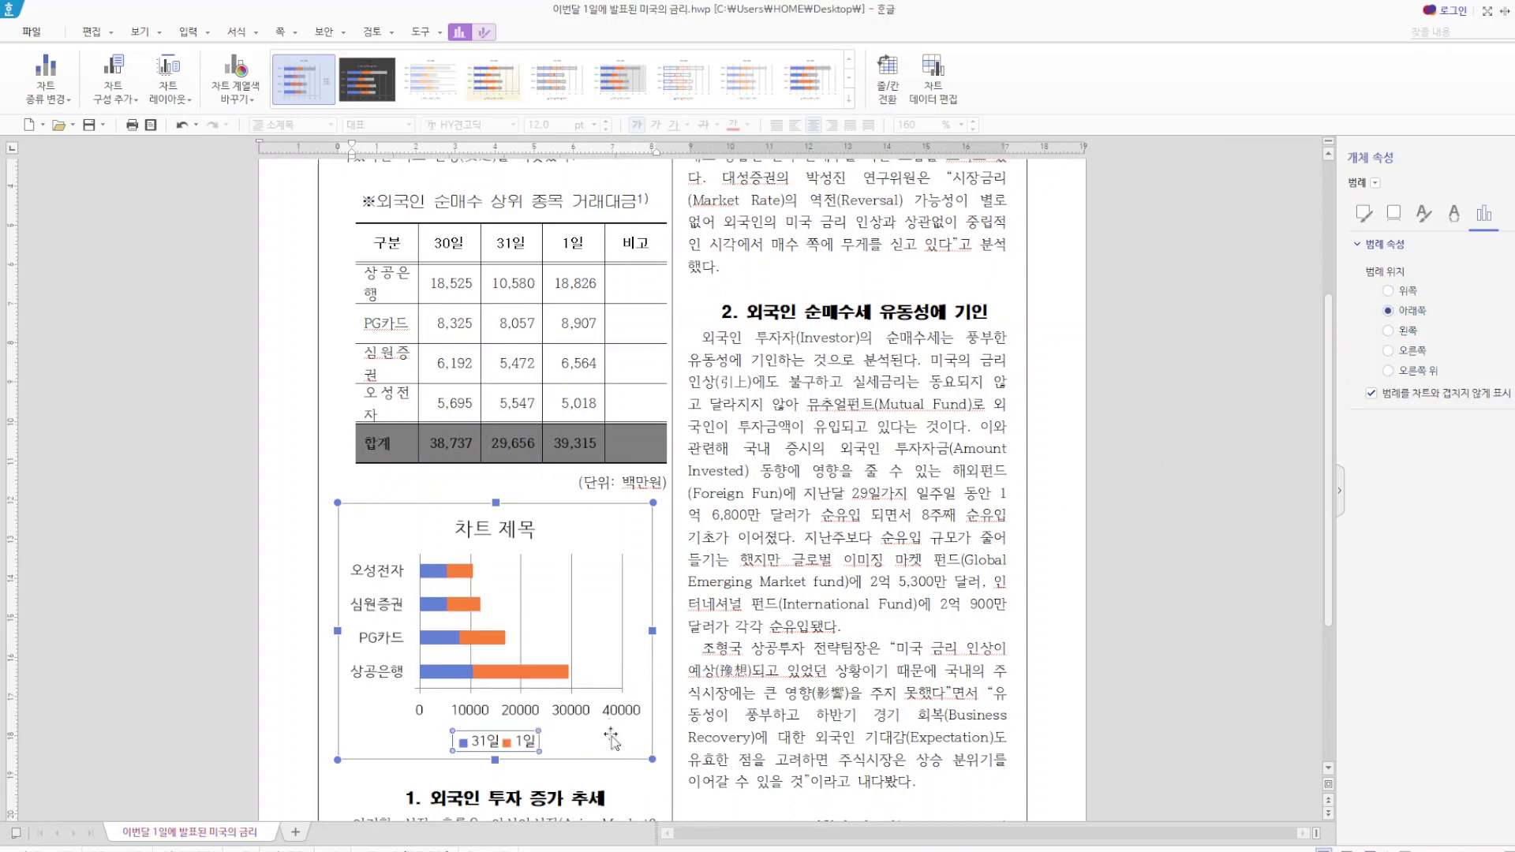
{"action": "left_click", "coordinate": [655, 792]}
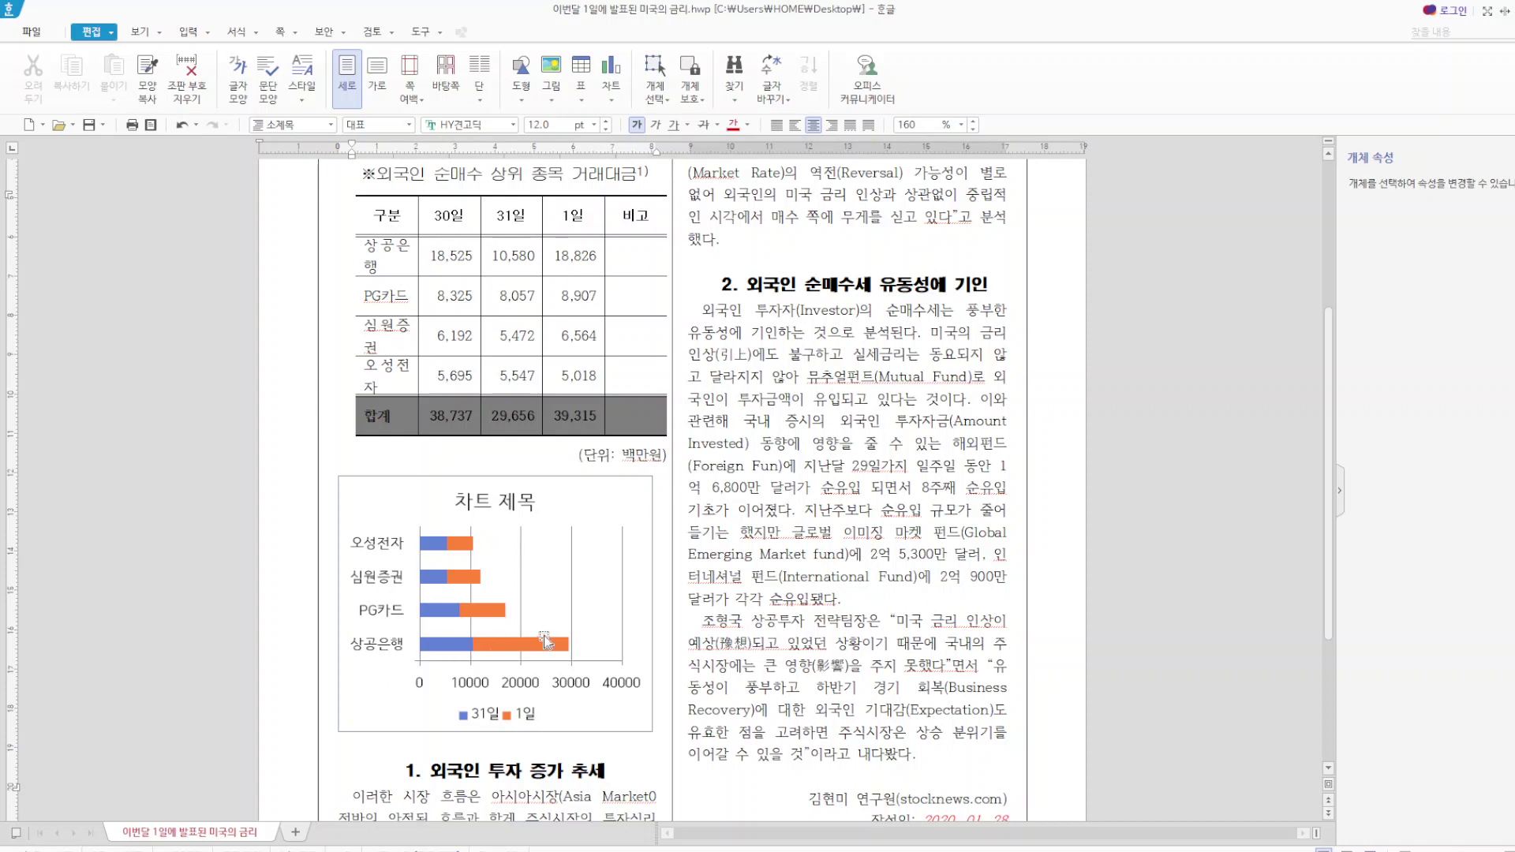
- Select the heading "1. 외국인 투자 증가 추세", examine the 소제목 style's character settings, and close the style dialogs without changes
{"action": "scroll", "coordinate": [546, 641], "scroll_direction": "down", "scroll_amount": 1}
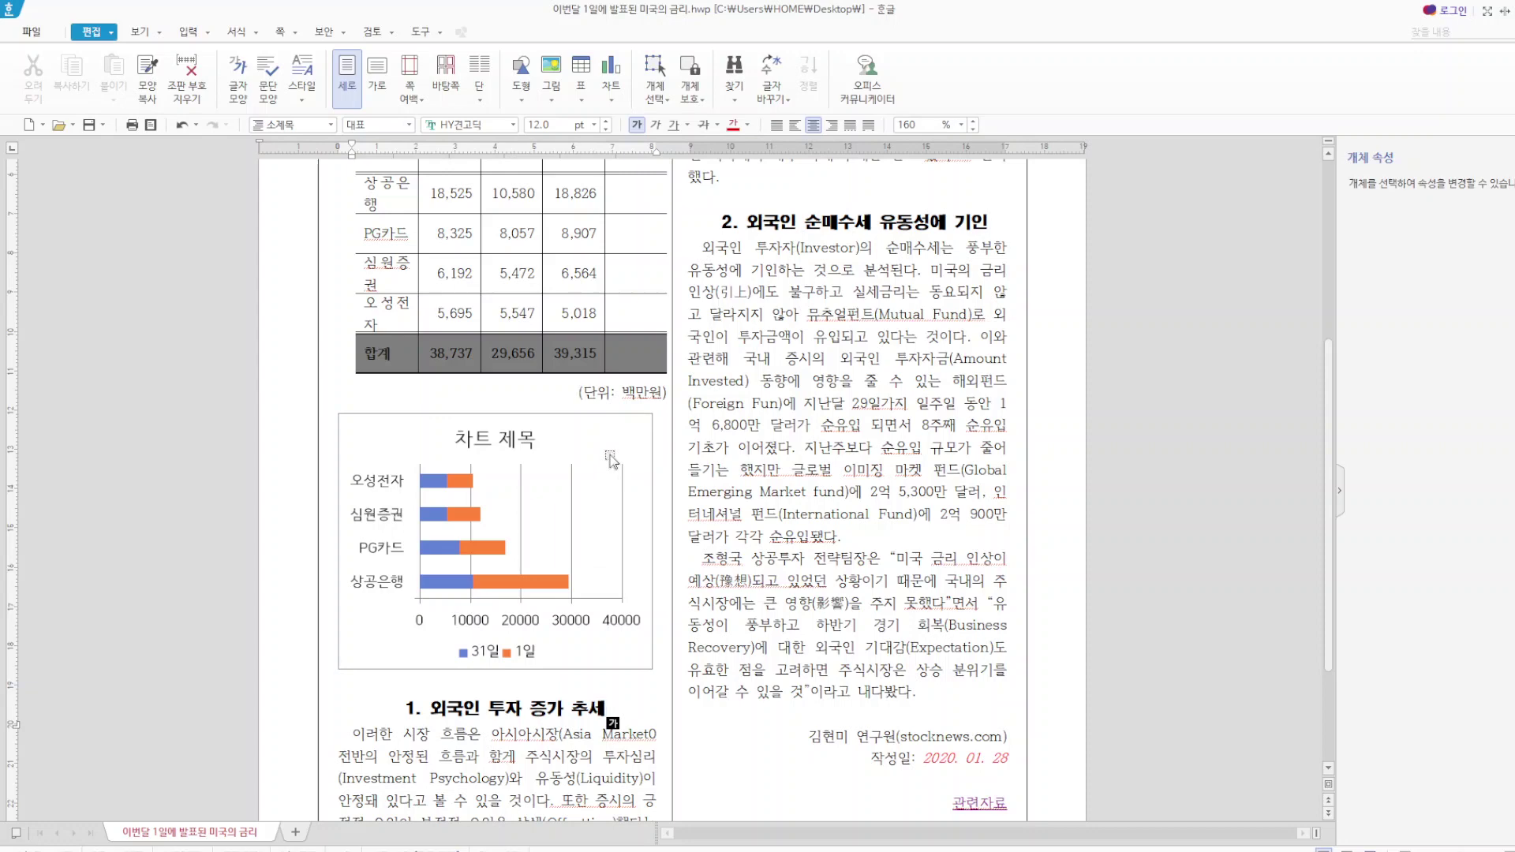
{"action": "scroll", "coordinate": [612, 460], "scroll_direction": "down", "scroll_amount": 3}
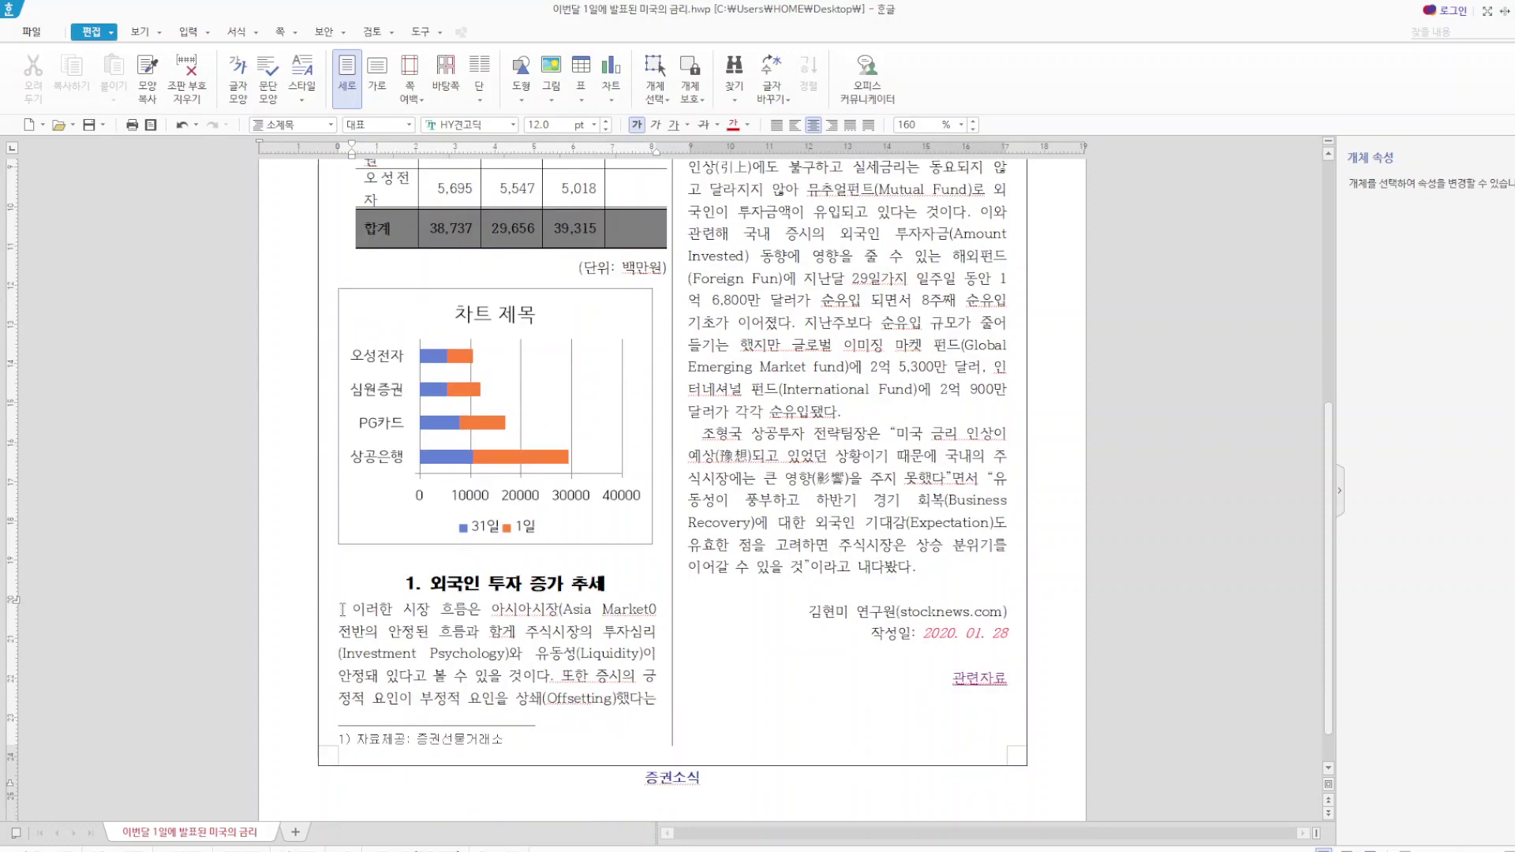
{"action": "scroll", "coordinate": [687, 705], "scroll_direction": "up", "scroll_amount": 11}
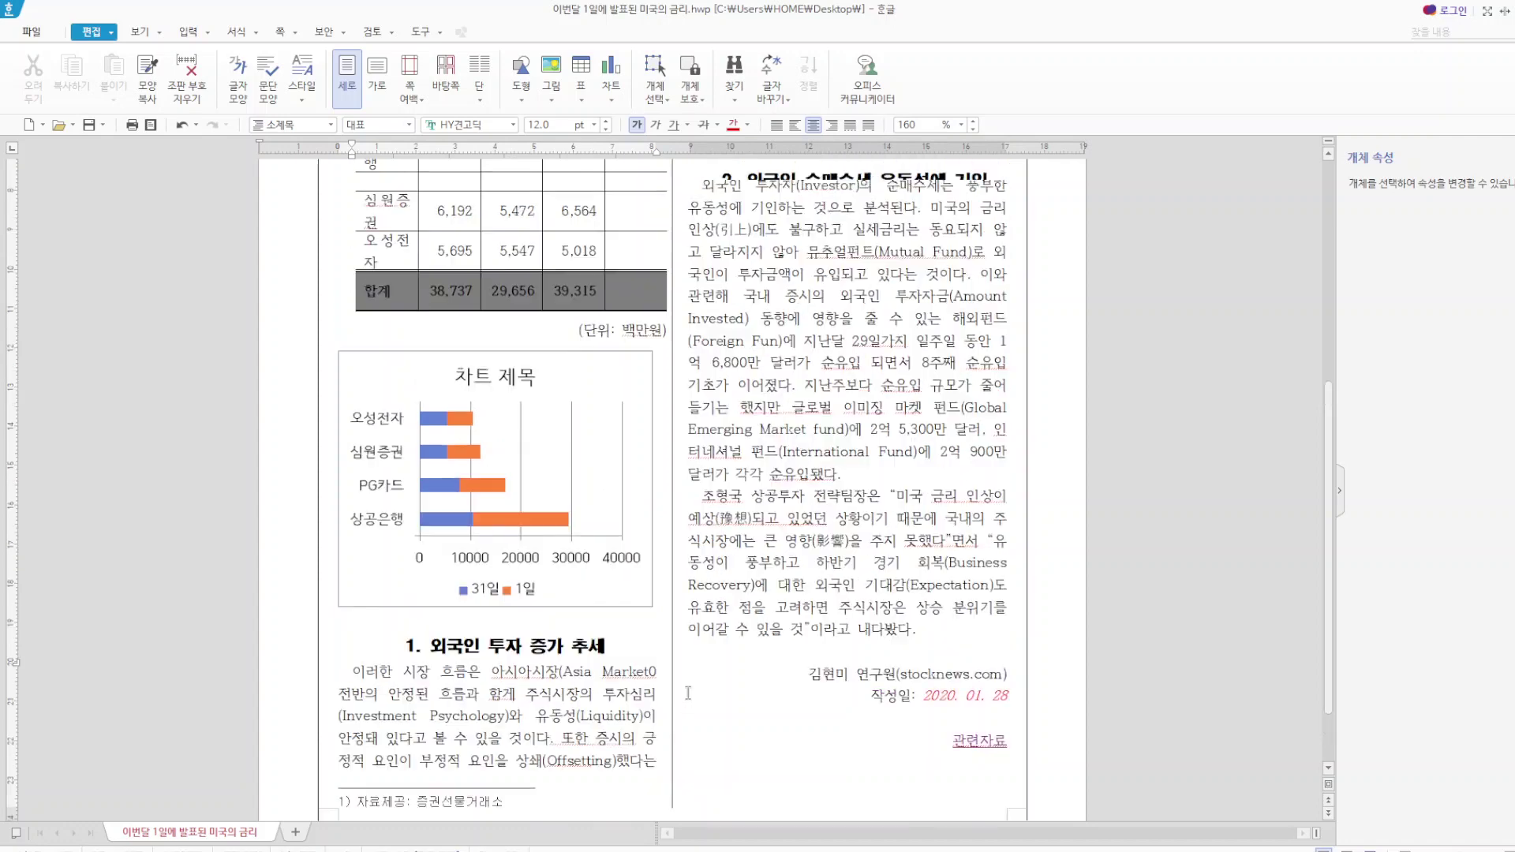
{"action": "scroll", "coordinate": [862, 456], "scroll_direction": "down", "scroll_amount": 10}
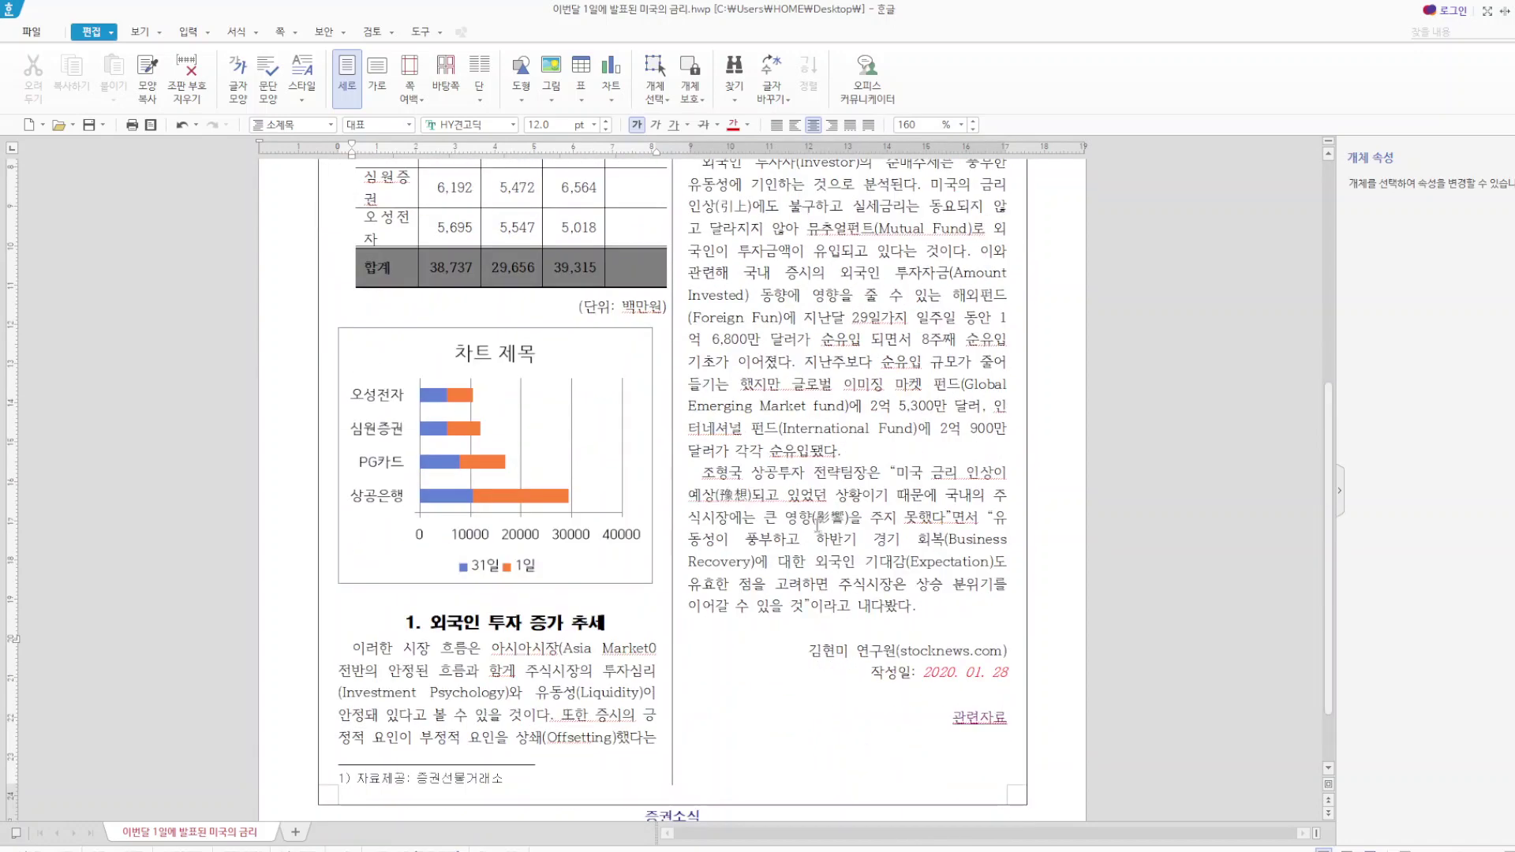
{"action": "left_click_drag", "start_coordinate": [410, 624], "coordinate": [609, 615]}
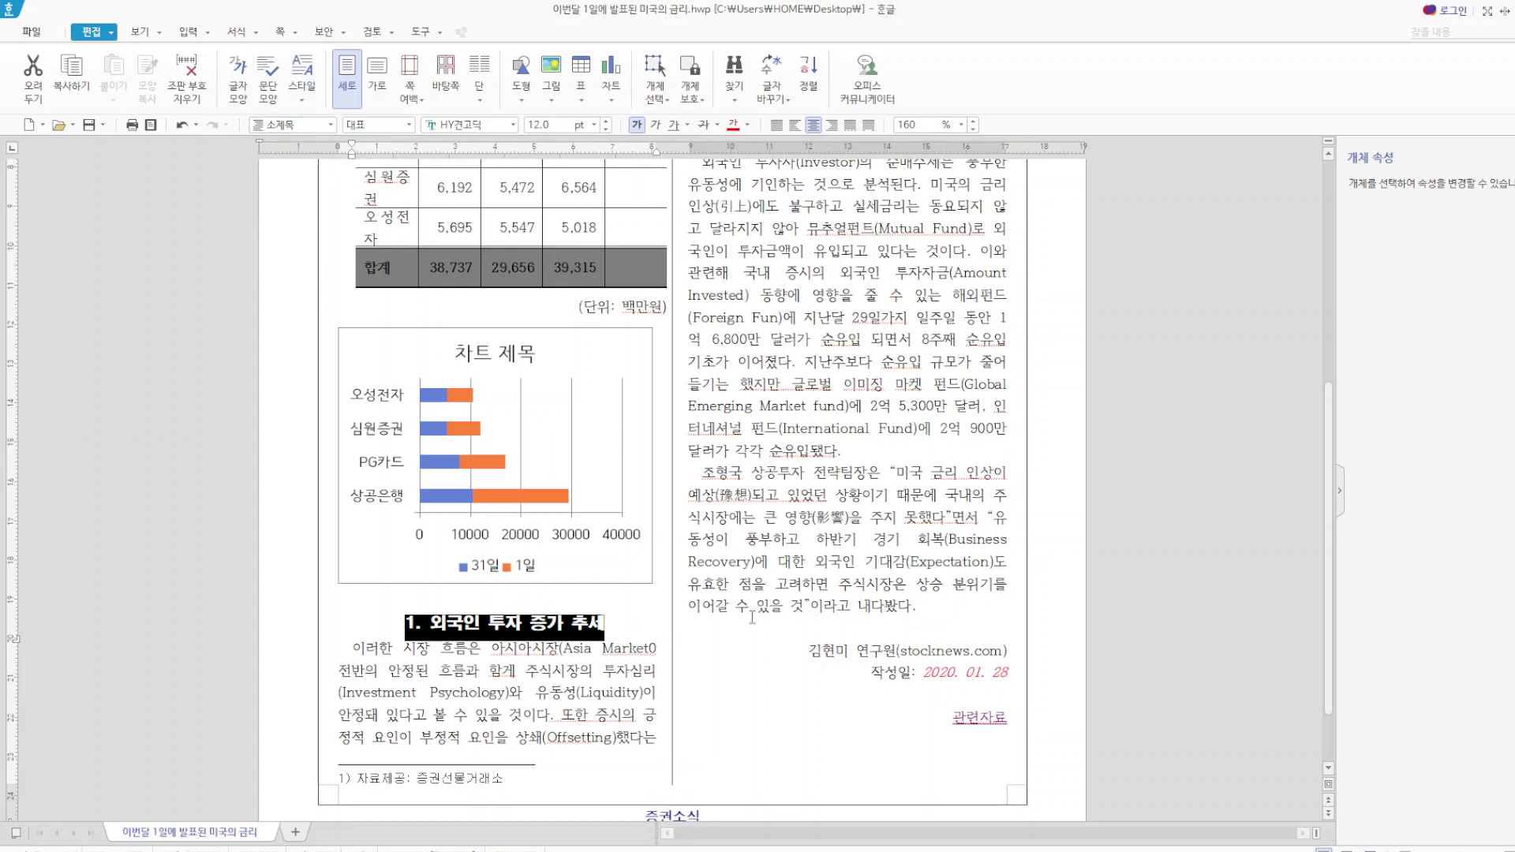
{"action": "key", "text": "F6"}
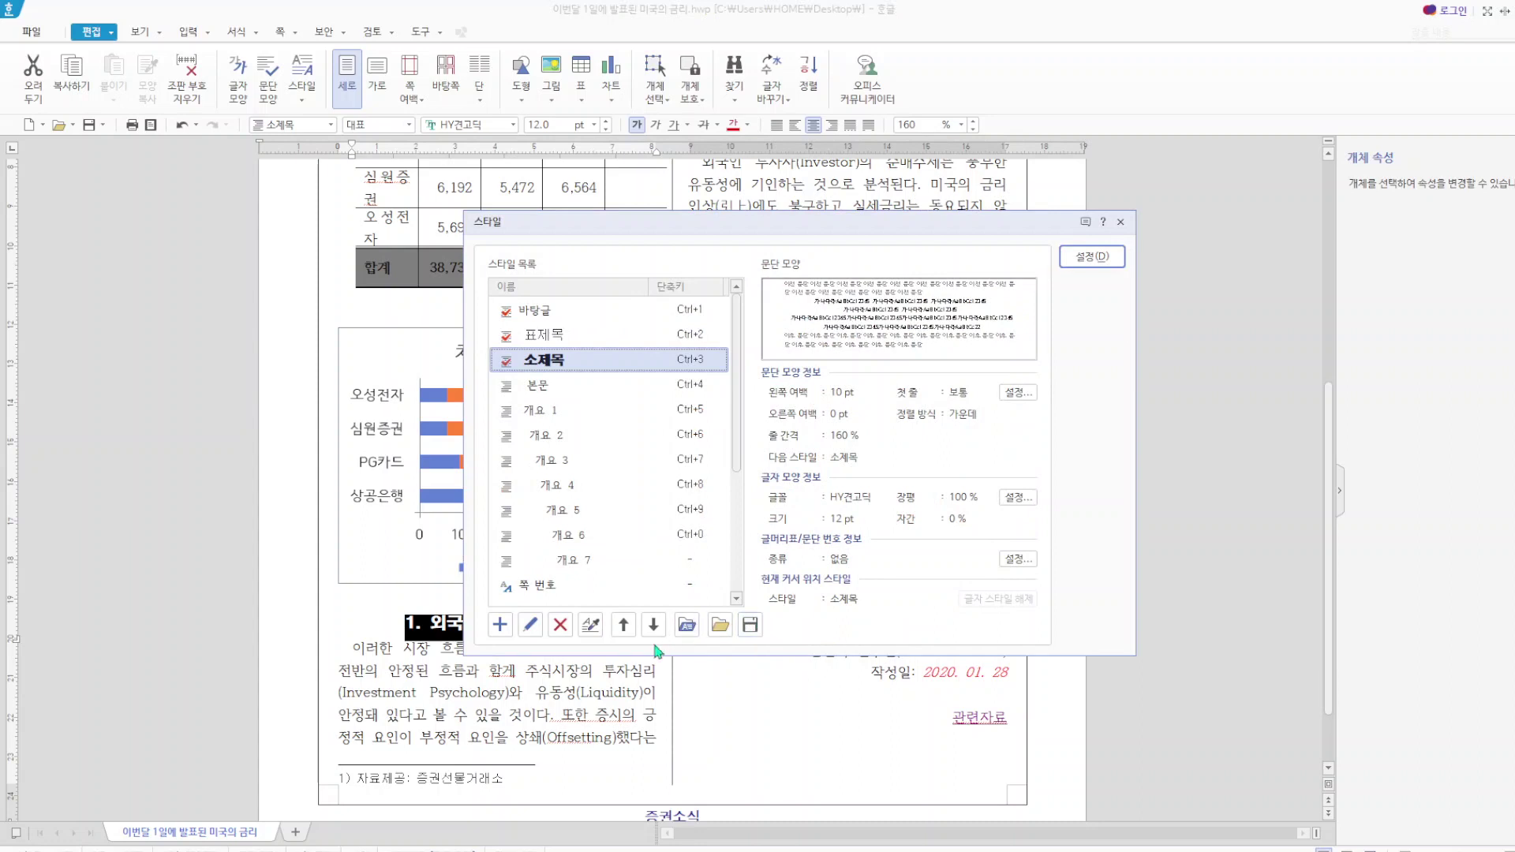
{"action": "left_click", "coordinate": [529, 625]}
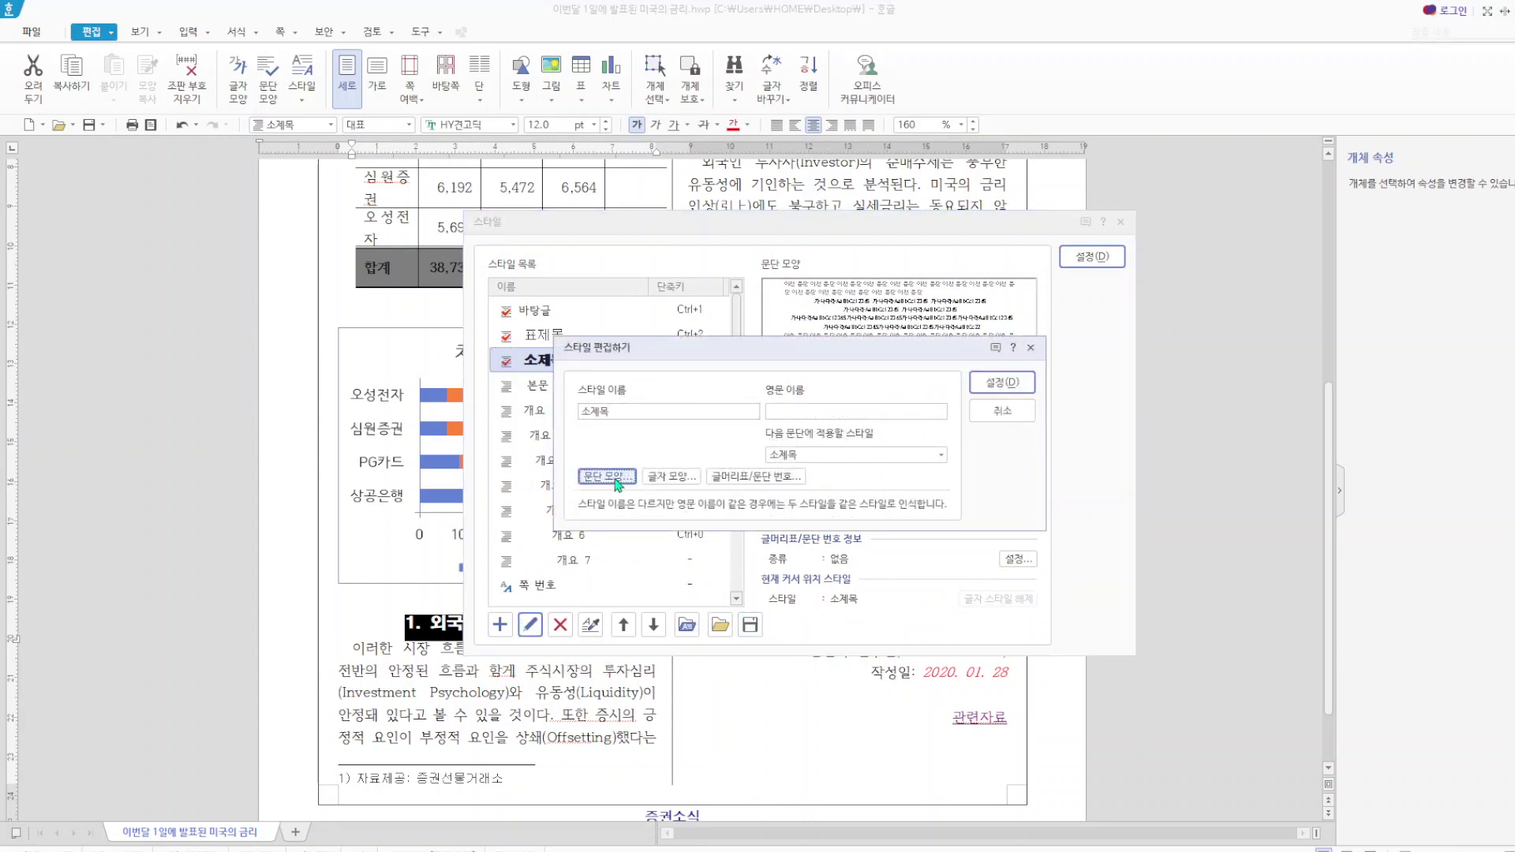
{"action": "left_click", "coordinate": [678, 478]}
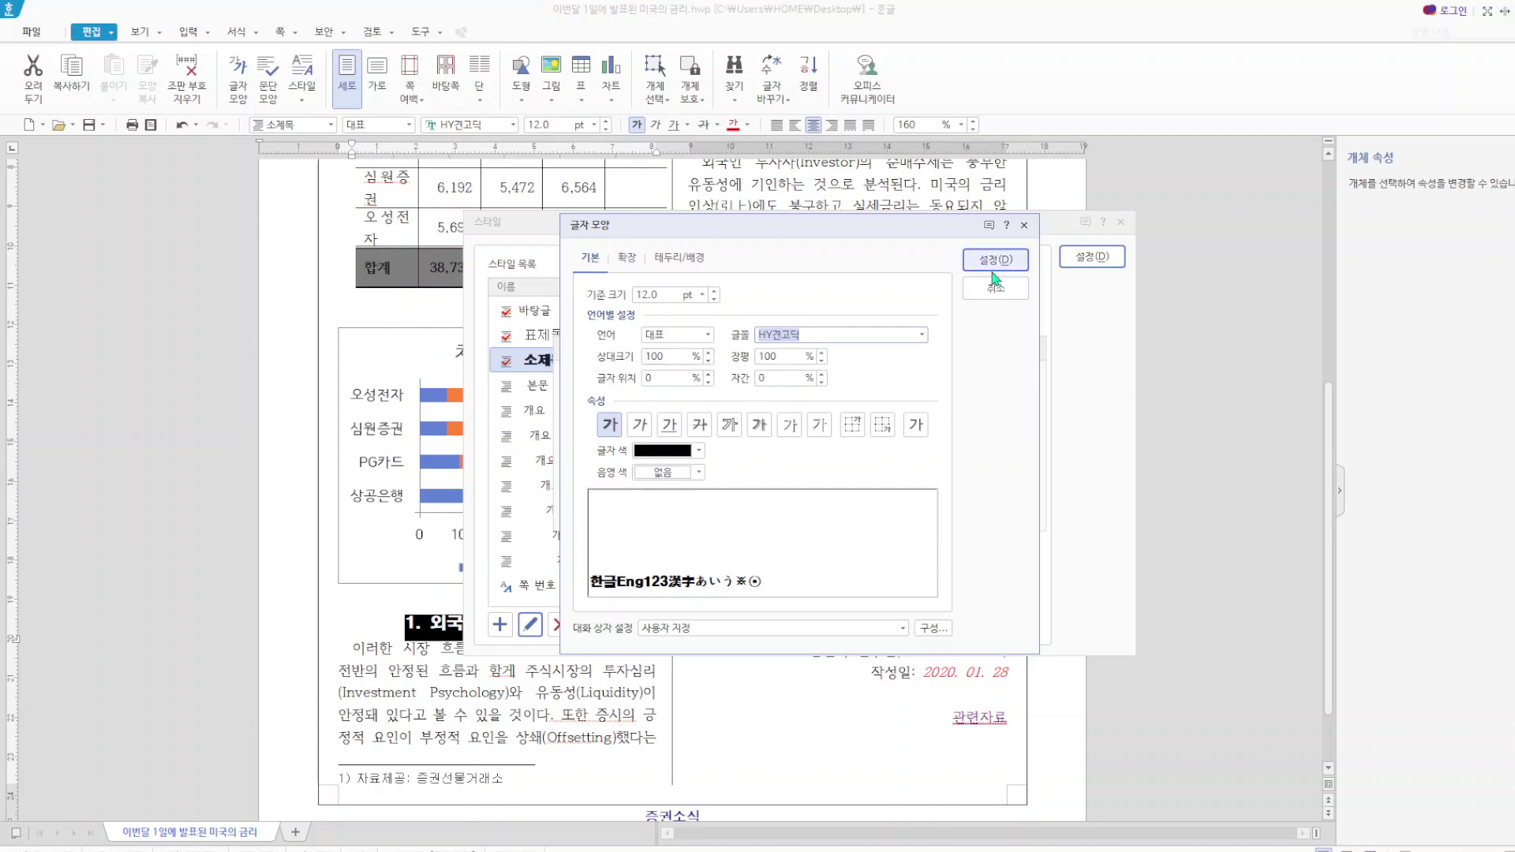
{"action": "left_click", "coordinate": [1026, 226]}
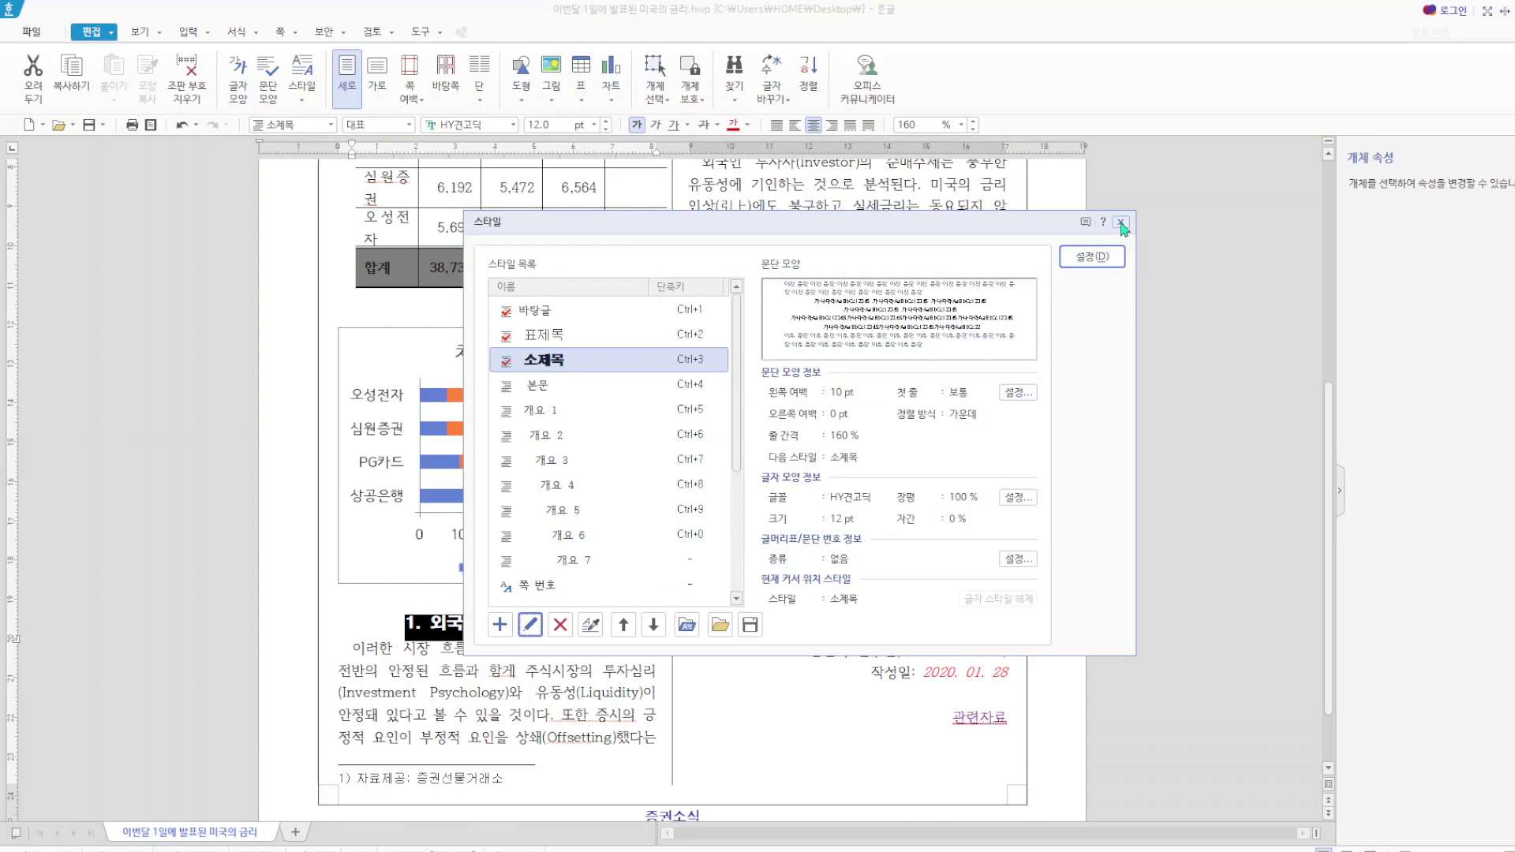
{"action": "left_click", "coordinate": [1121, 222]}
- Apply the 바탕글 style to the heading "2. 외국인 순매수세 유동성에 기인", and switch it back to the 소제목 style
{"action": "scroll", "coordinate": [1097, 398], "scroll_direction": "up", "scroll_amount": 4}
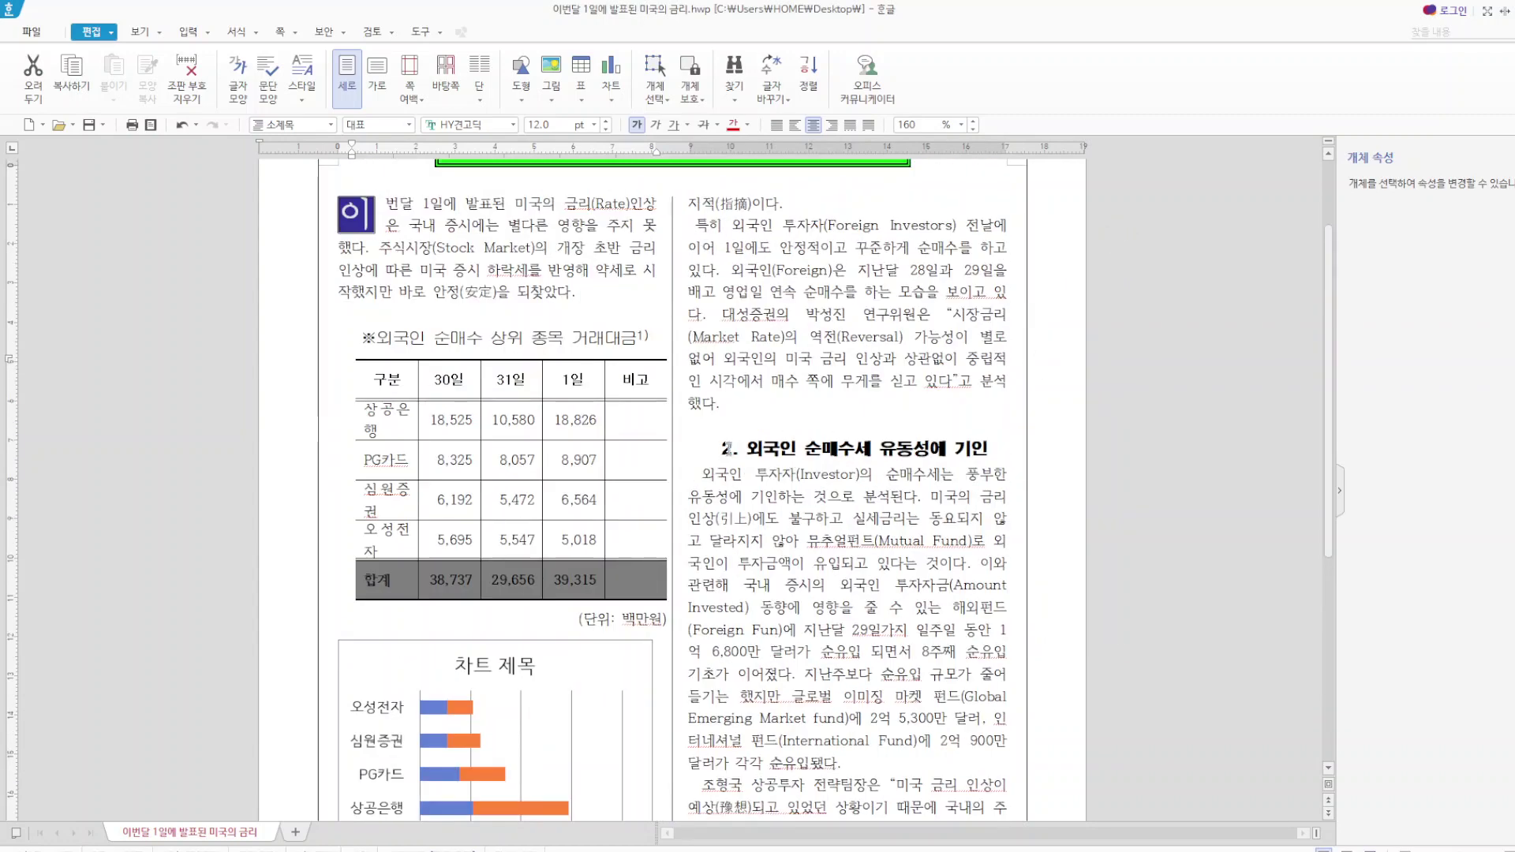
{"action": "left_click_drag", "start_coordinate": [720, 448], "coordinate": [994, 446]}
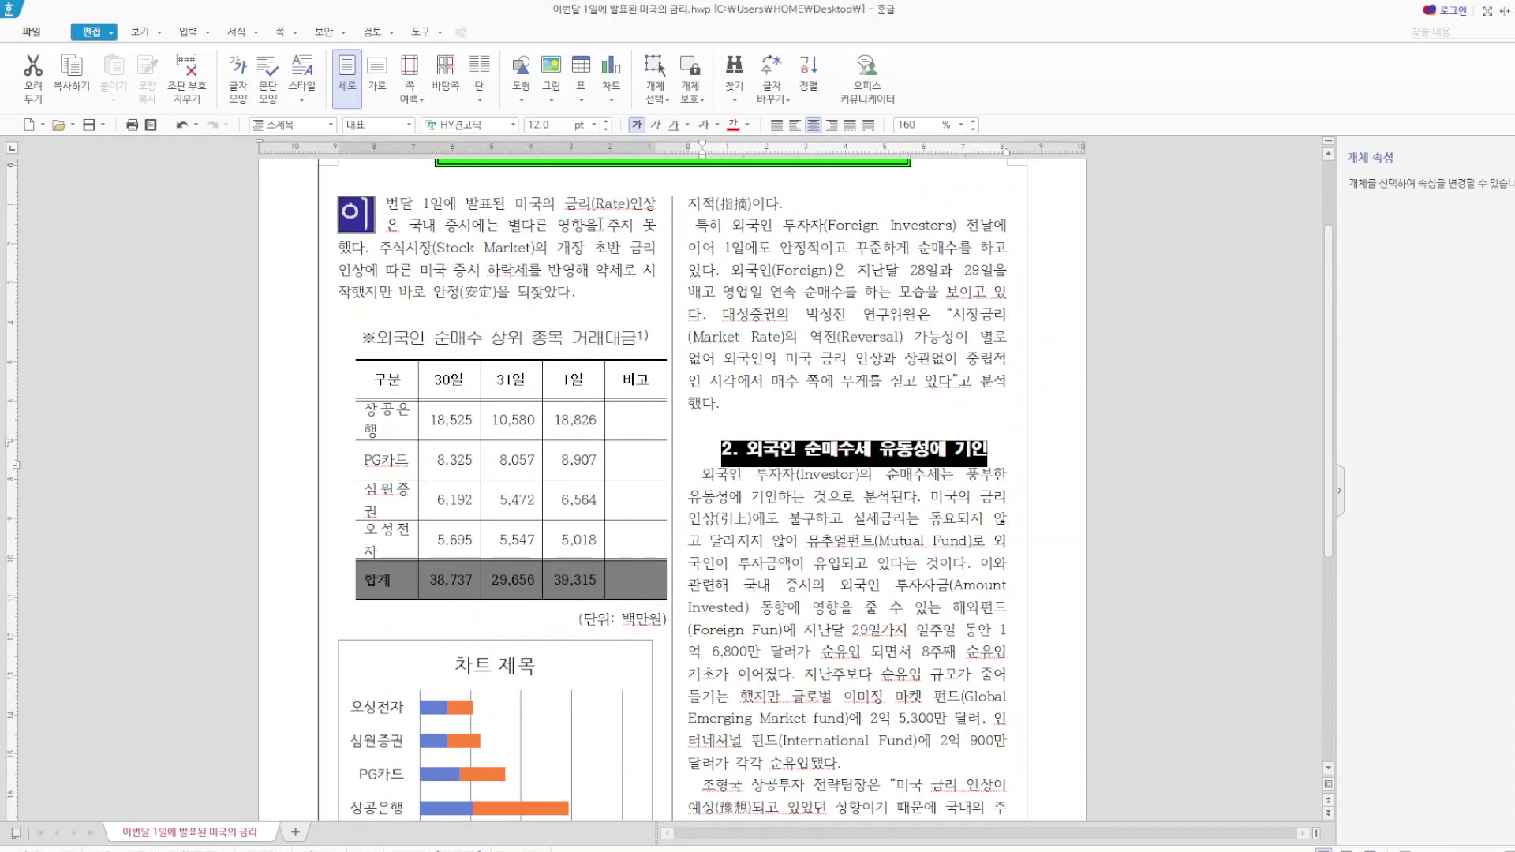
{"action": "left_click", "coordinate": [332, 125]}
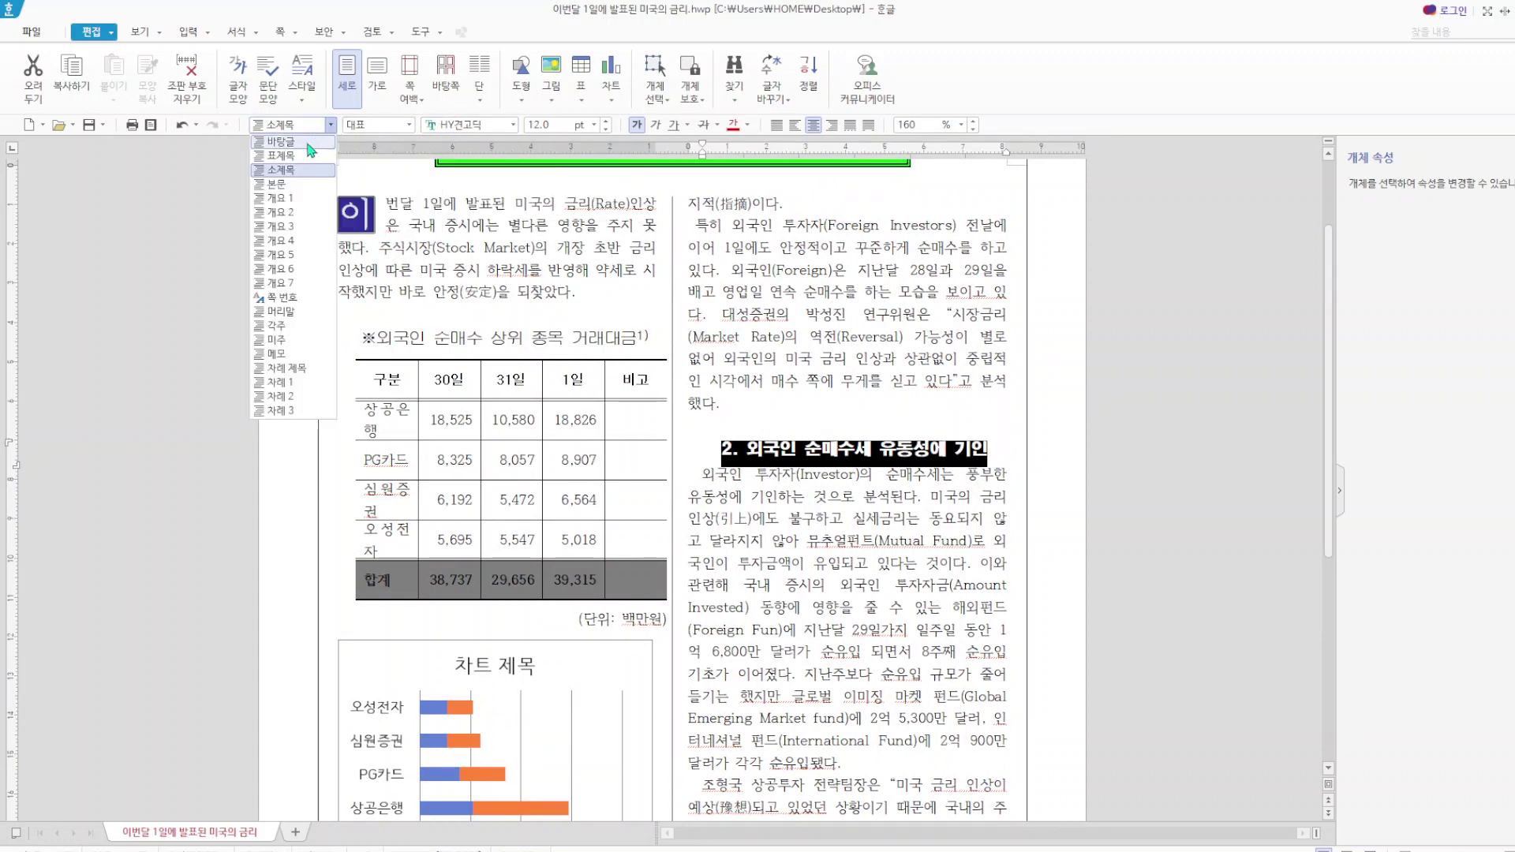
{"action": "left_click", "coordinate": [308, 143]}
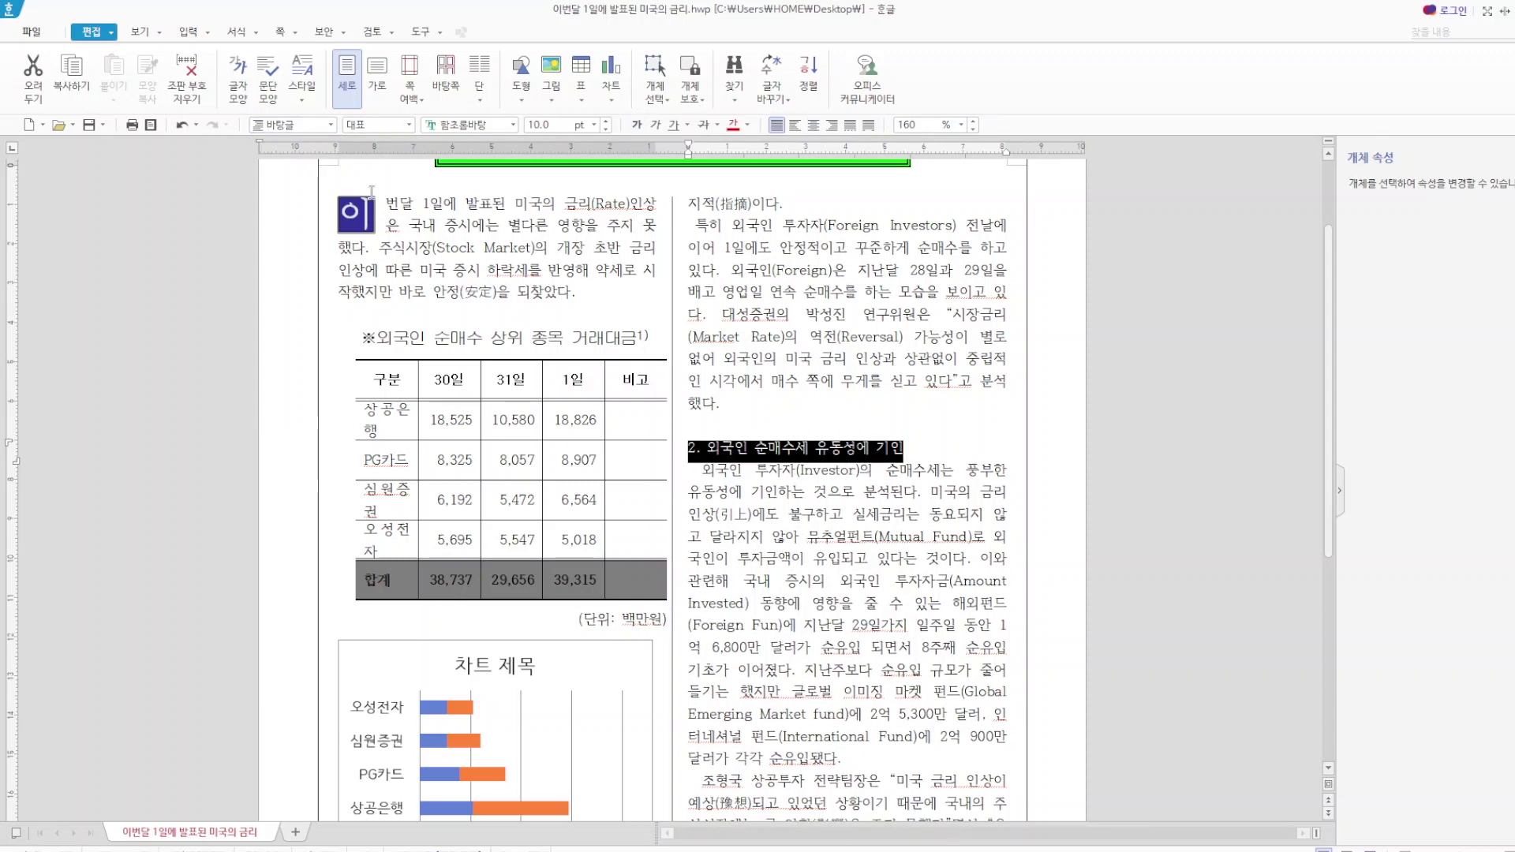
{"action": "left_click", "coordinate": [332, 127]}
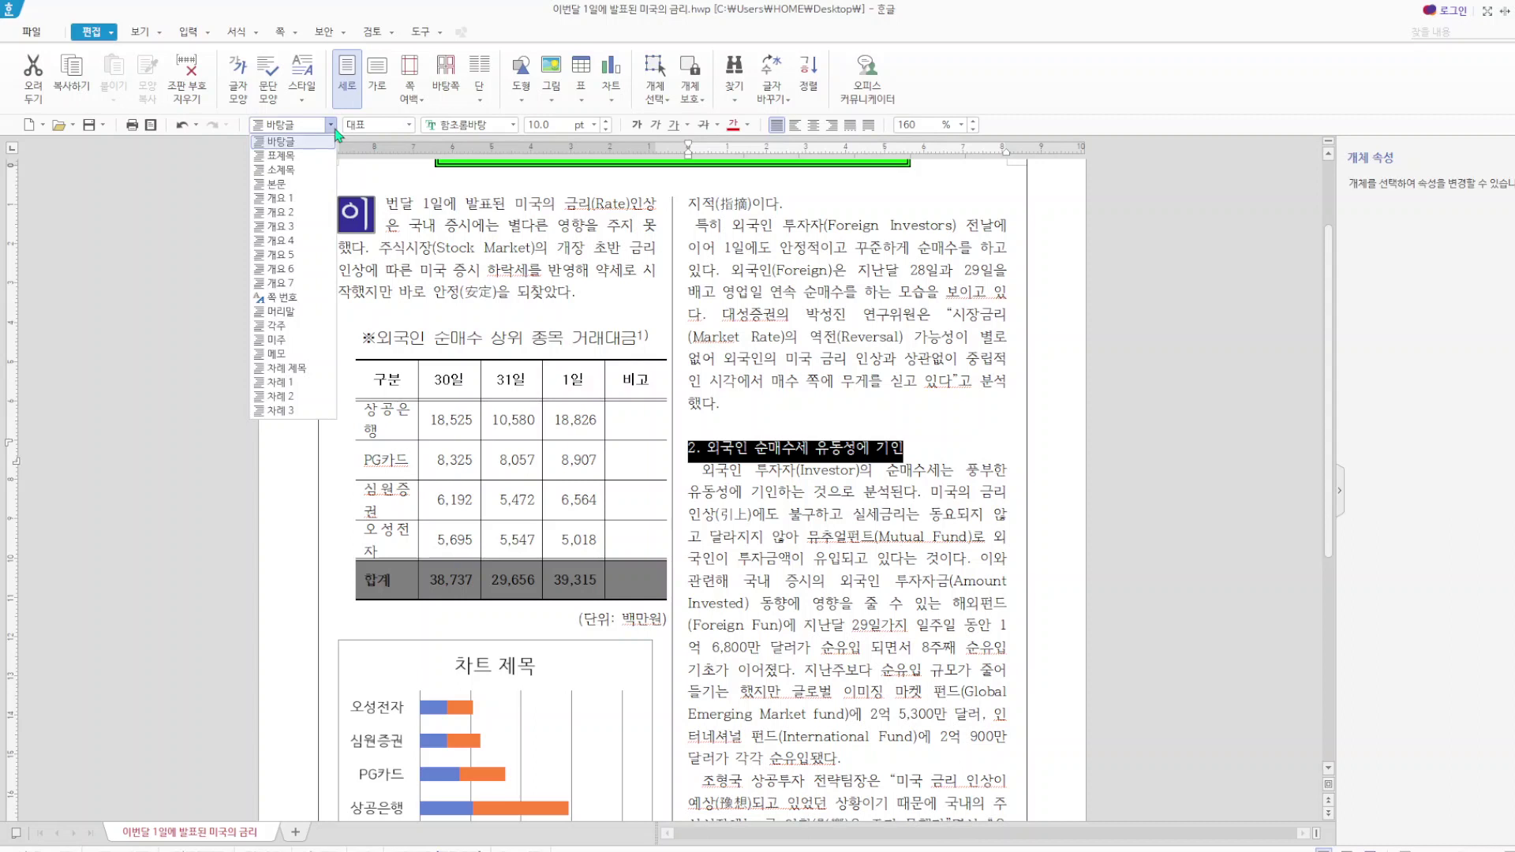
{"action": "left_click", "coordinate": [278, 170]}
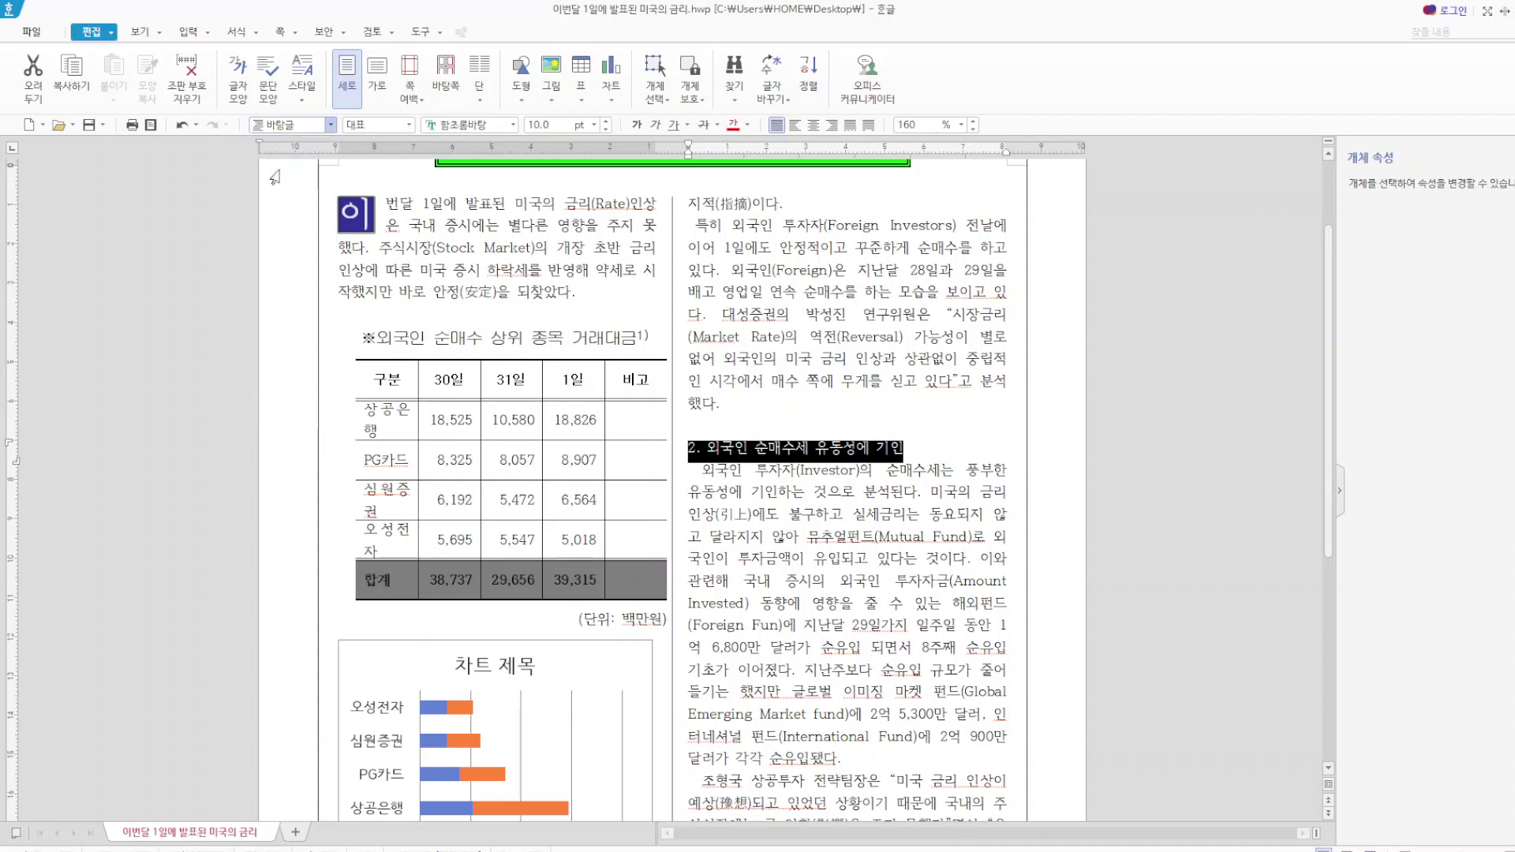
{"action": "left_click", "coordinate": [714, 415]}
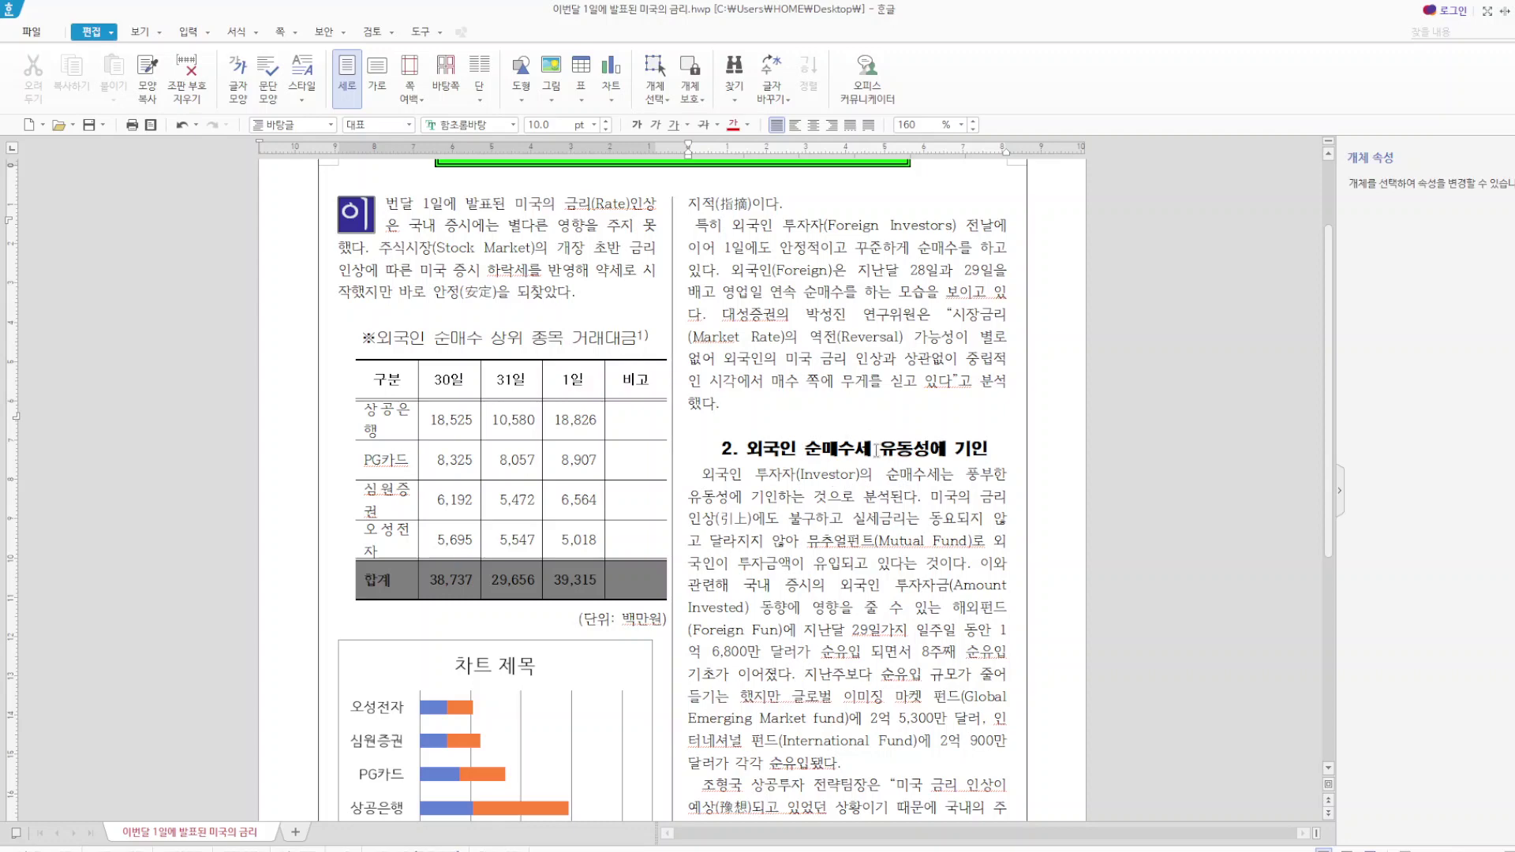
{"action": "scroll", "coordinate": [876, 451], "scroll_direction": "down", "scroll_amount": 4}
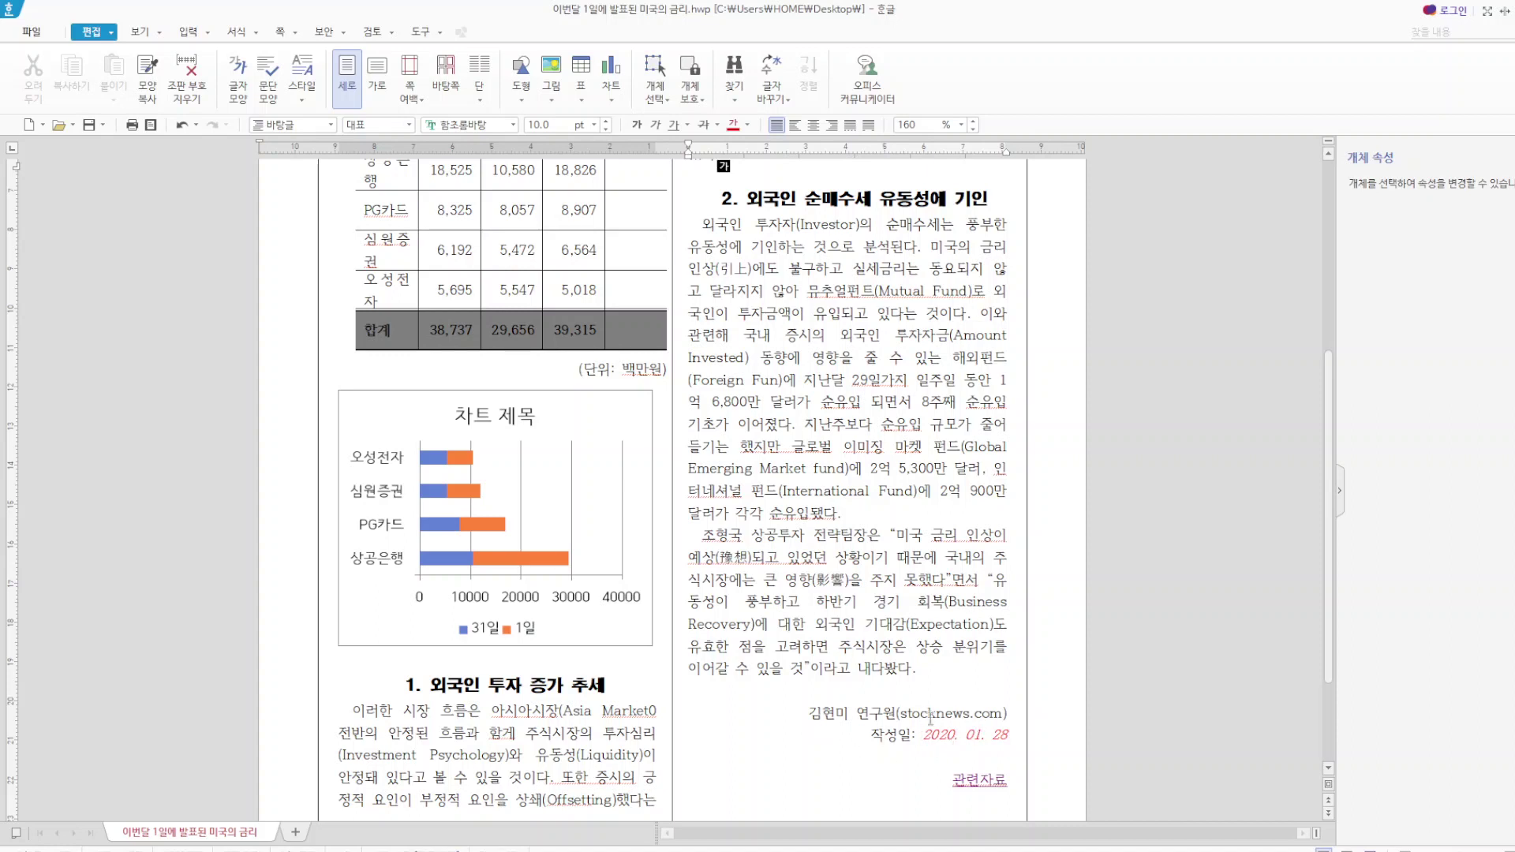
{"action": "left_click", "coordinate": [210, 33]}
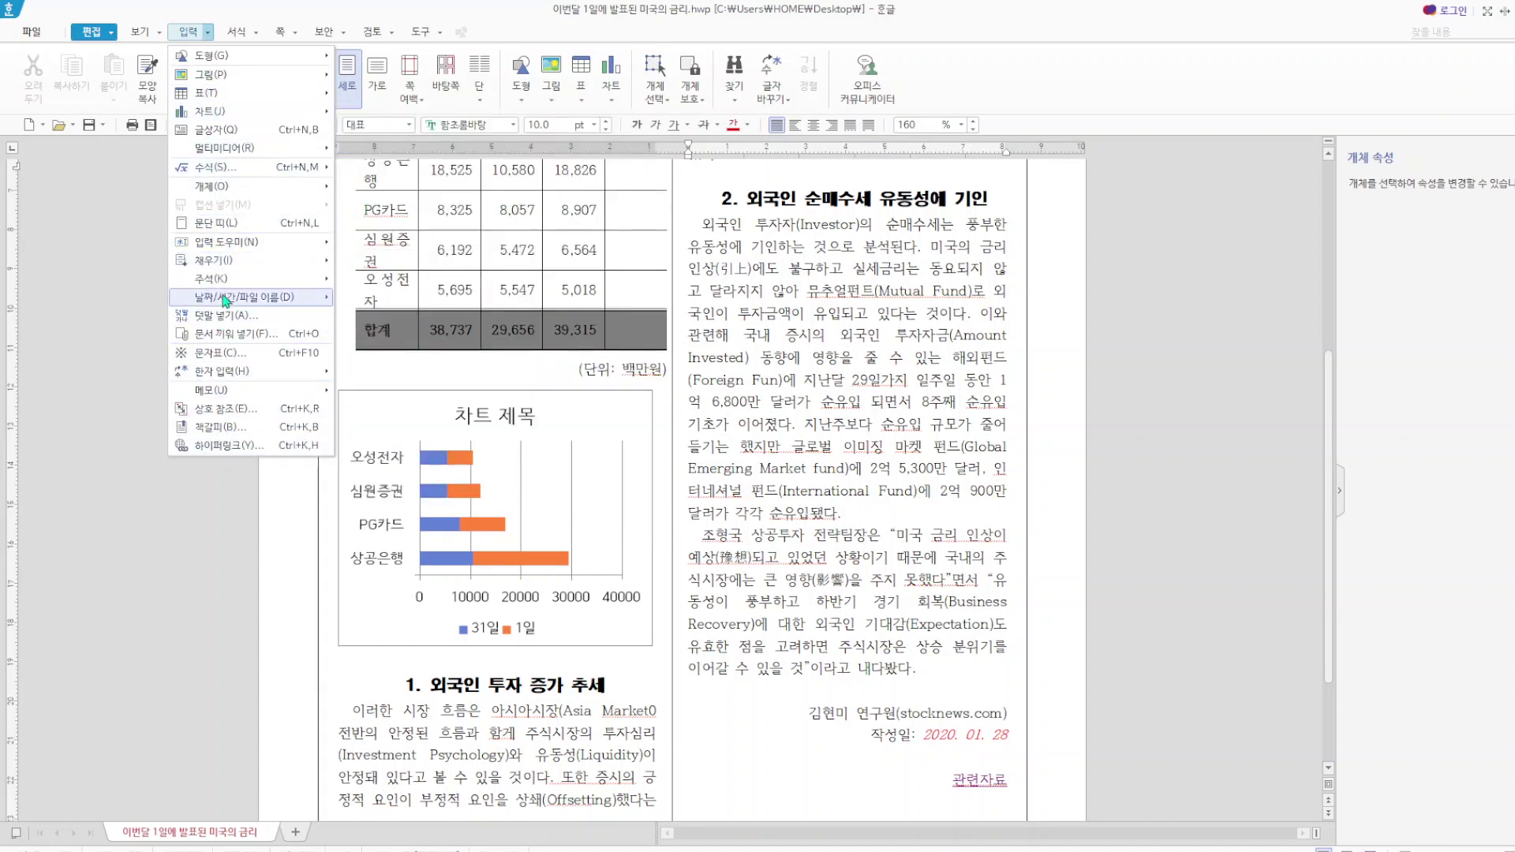
{"action": "mouse_move", "coordinate": [269, 37]}
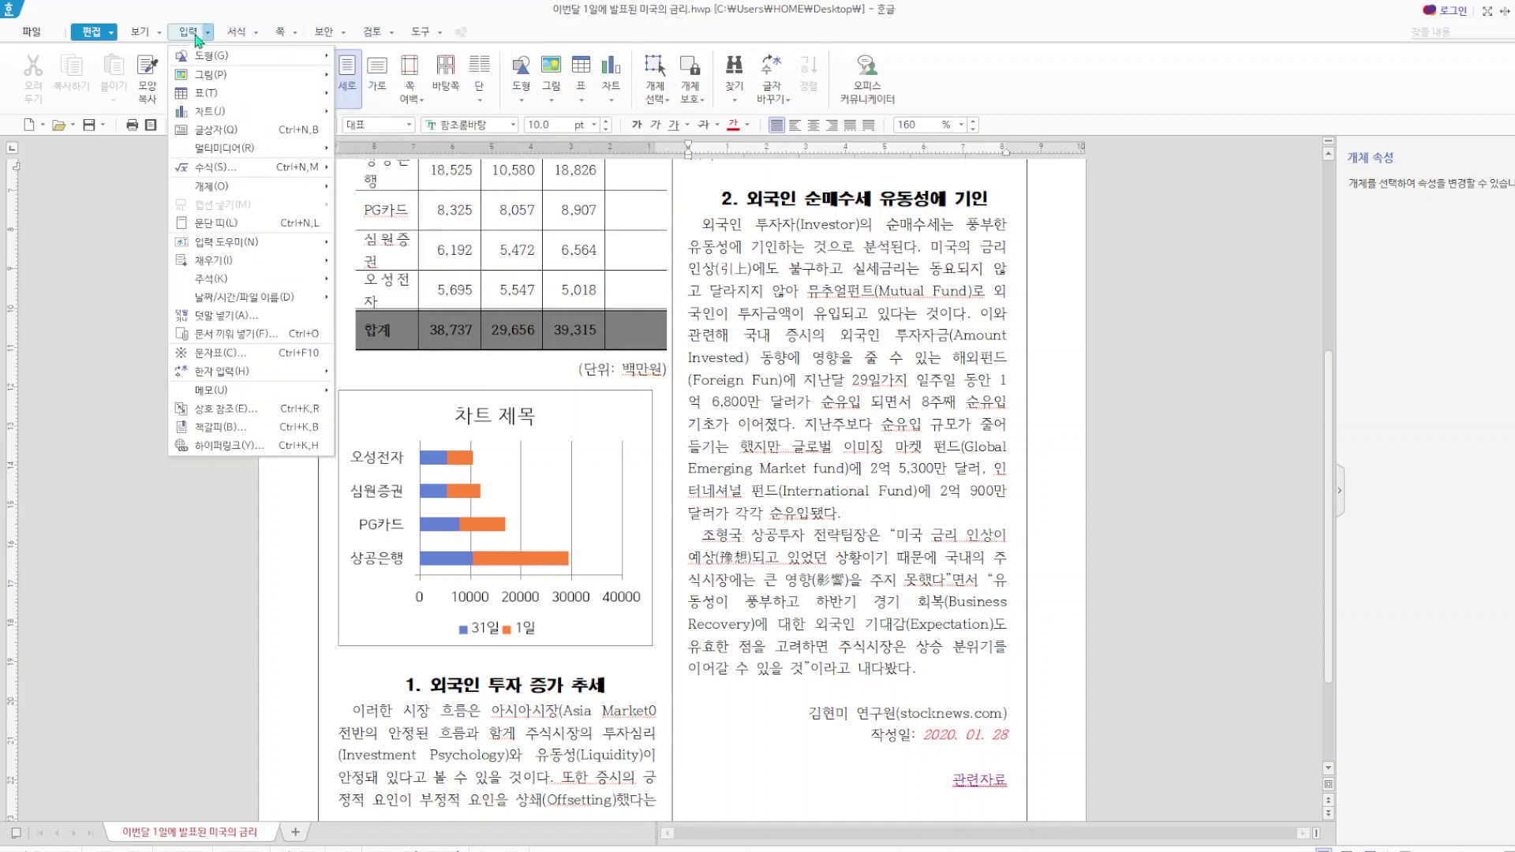
{"action": "mouse_move", "coordinate": [147, 39]}
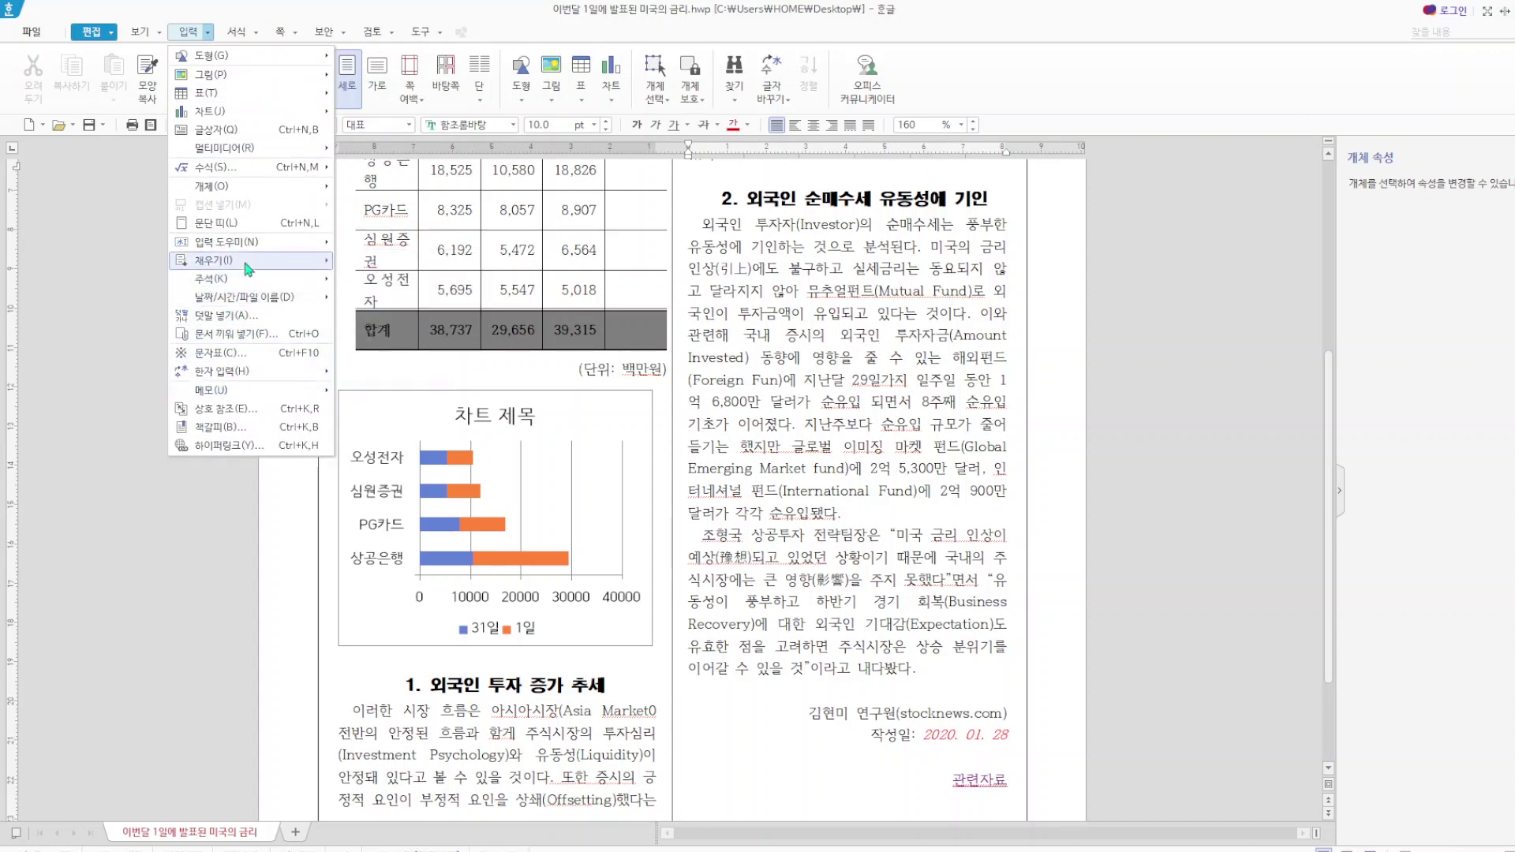
{"action": "mouse_move", "coordinate": [245, 250]}
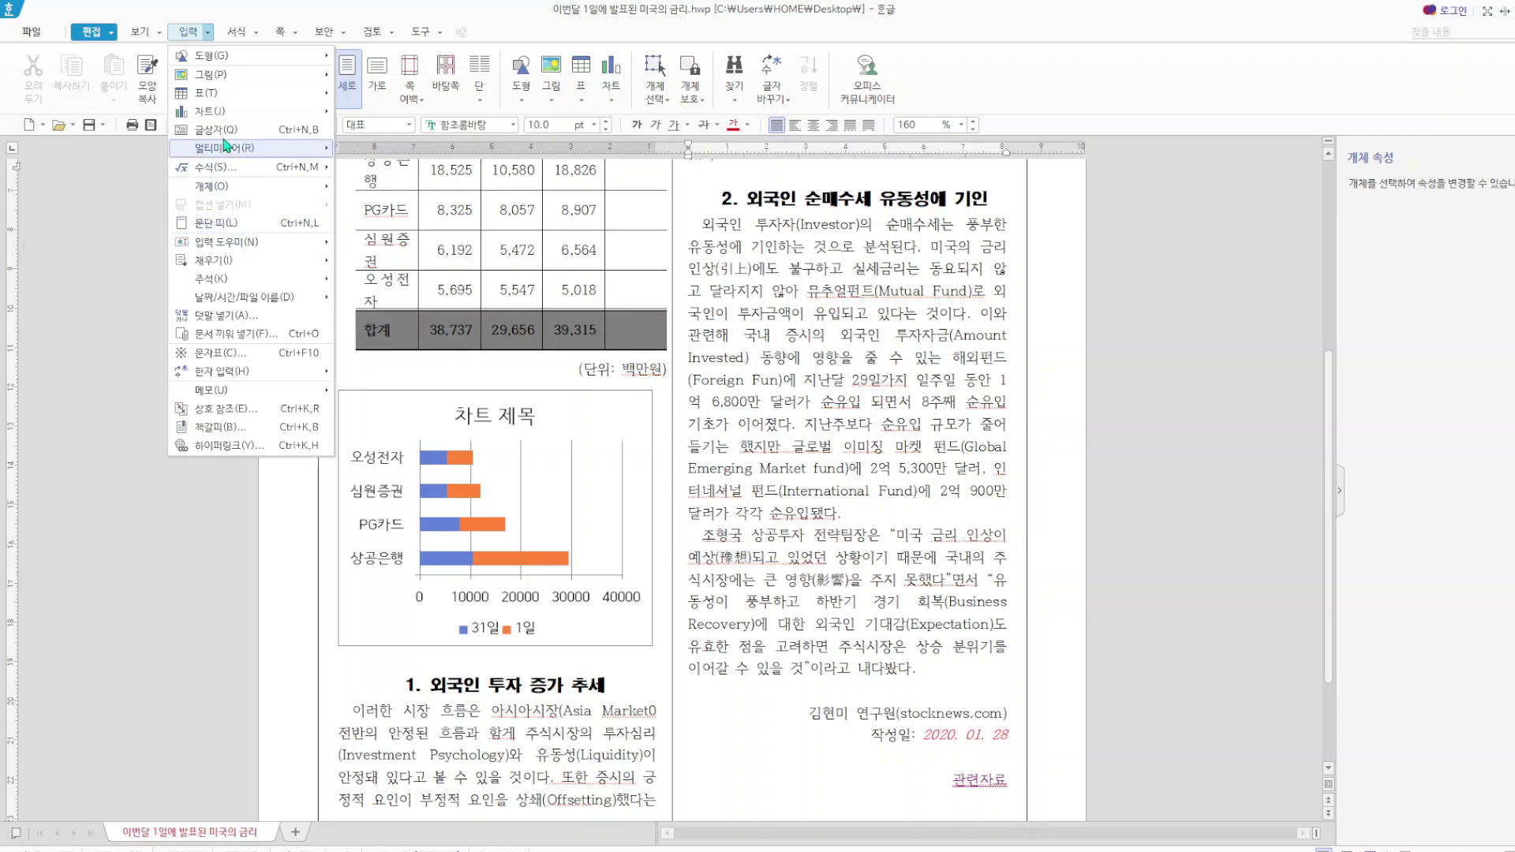
{"action": "left_click", "coordinate": [295, 32]}
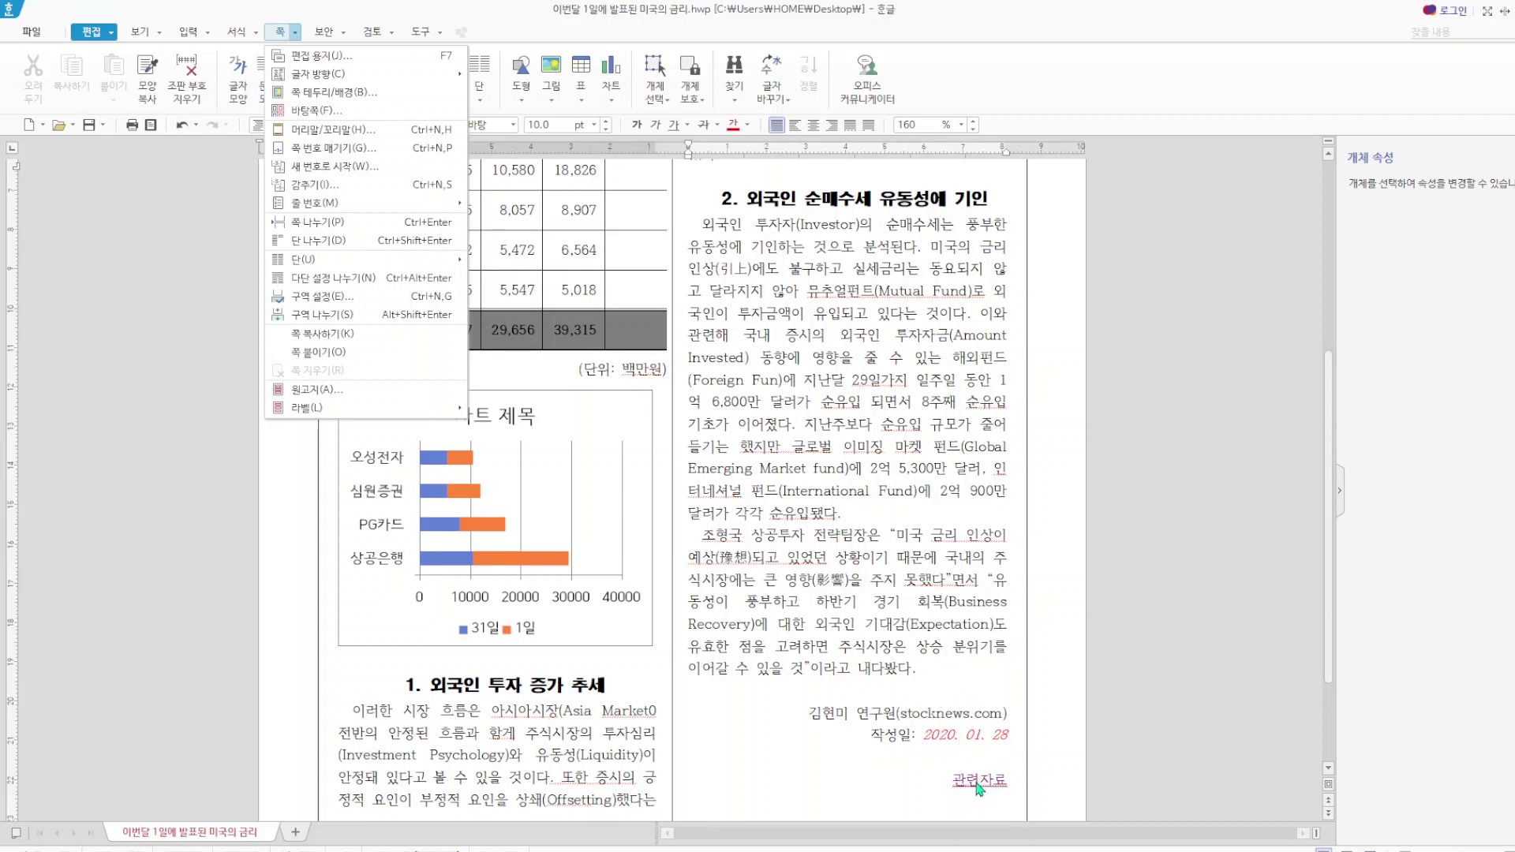
{"action": "left_click", "coordinate": [827, 770]}
- Follow the 관련자료 hyperlink at the end of the article, allow it once, and close the web page
{"action": "scroll", "coordinate": [827, 771], "scroll_direction": "up", "scroll_amount": 1}
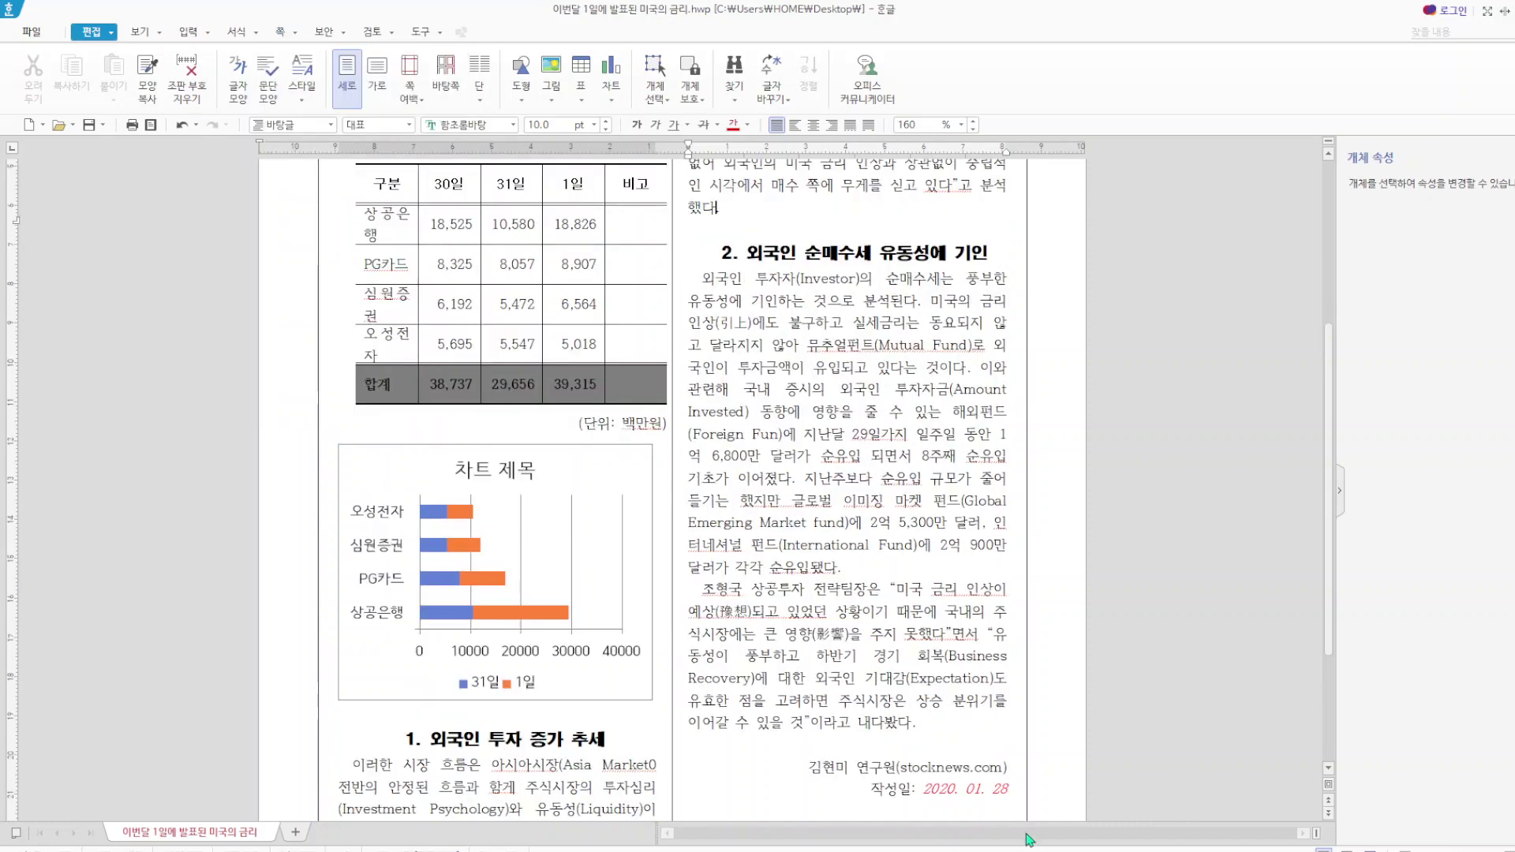
{"action": "scroll", "coordinate": [979, 787], "scroll_direction": "down", "scroll_amount": 4}
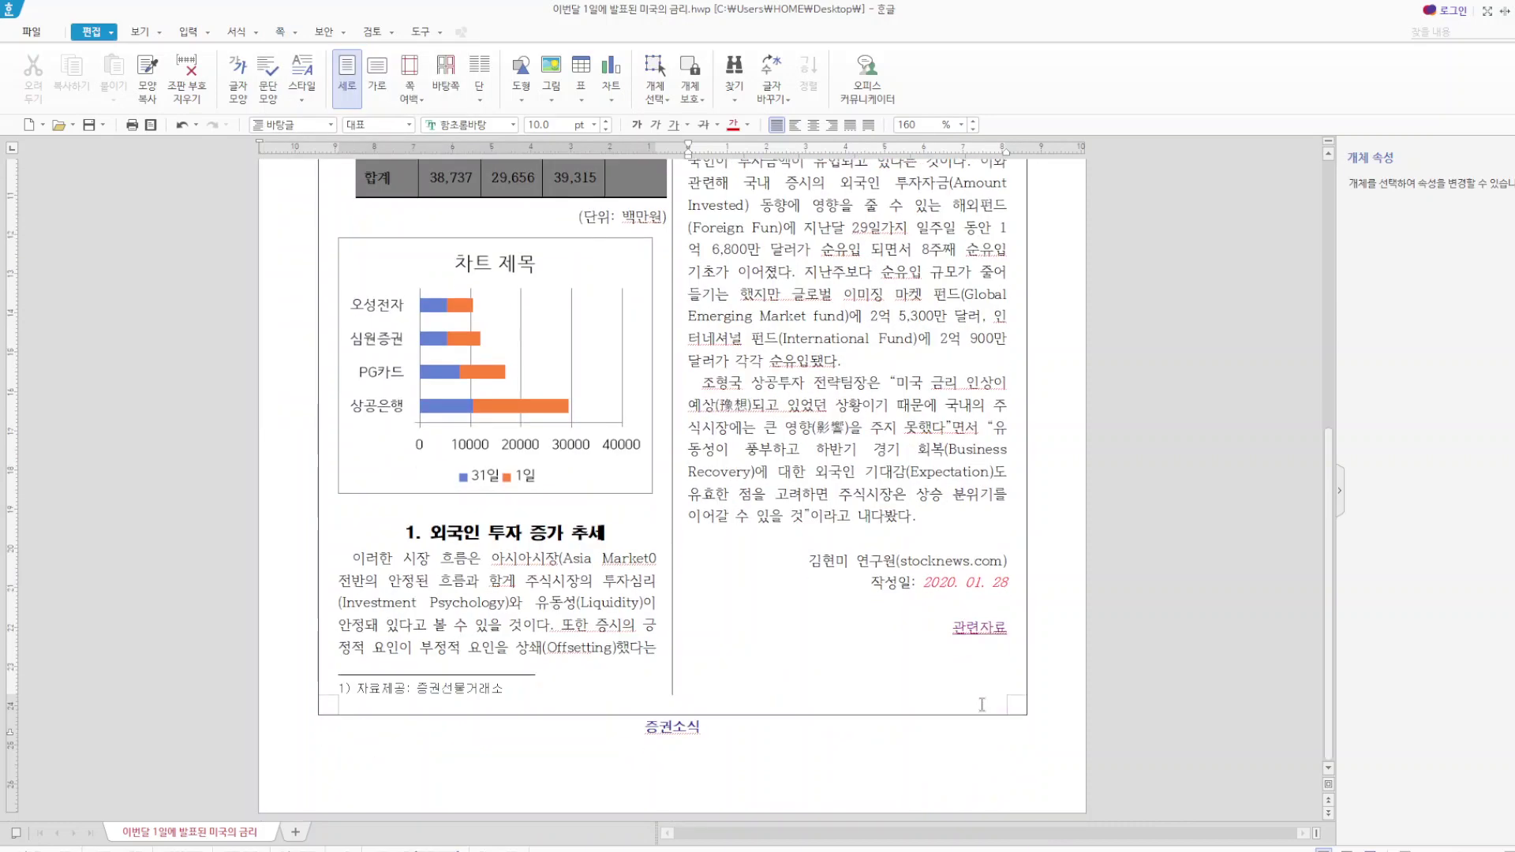
{"action": "left_click", "coordinate": [987, 633]}
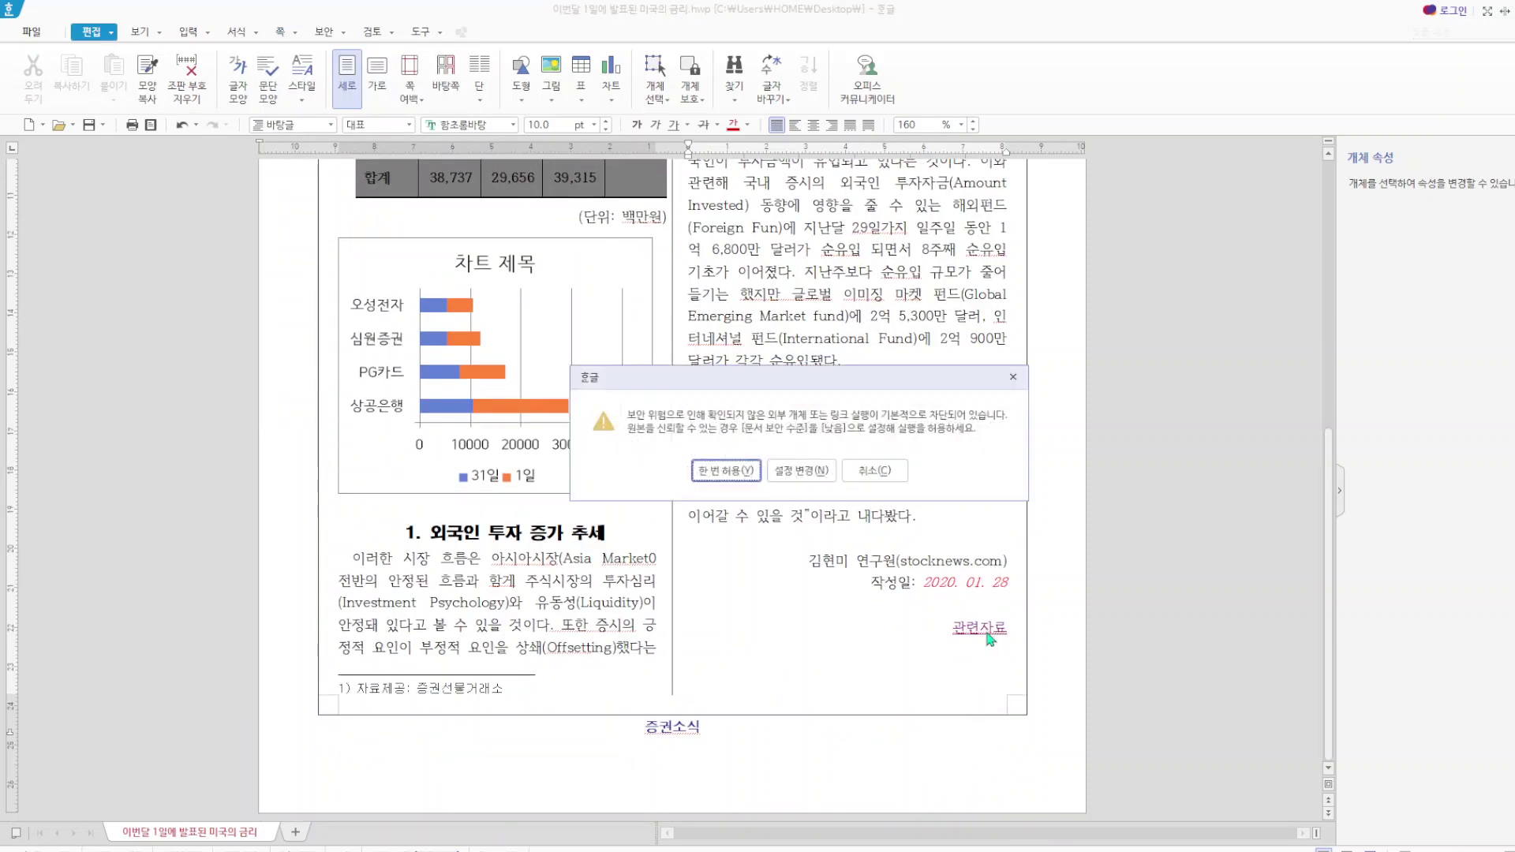
{"action": "left_click", "coordinate": [713, 470]}
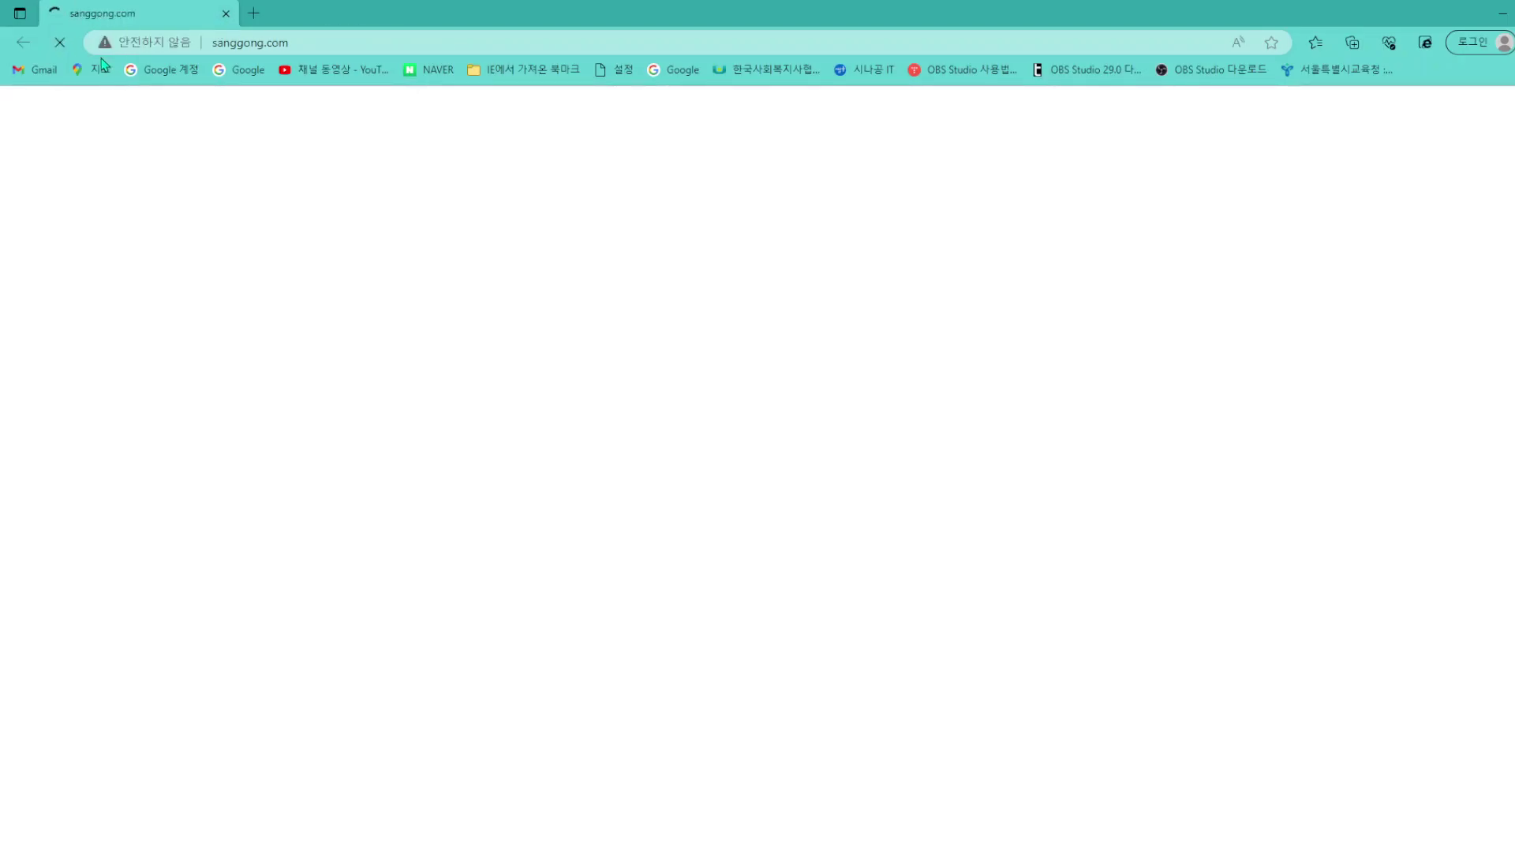
{"action": "left_click", "coordinate": [226, 14]}
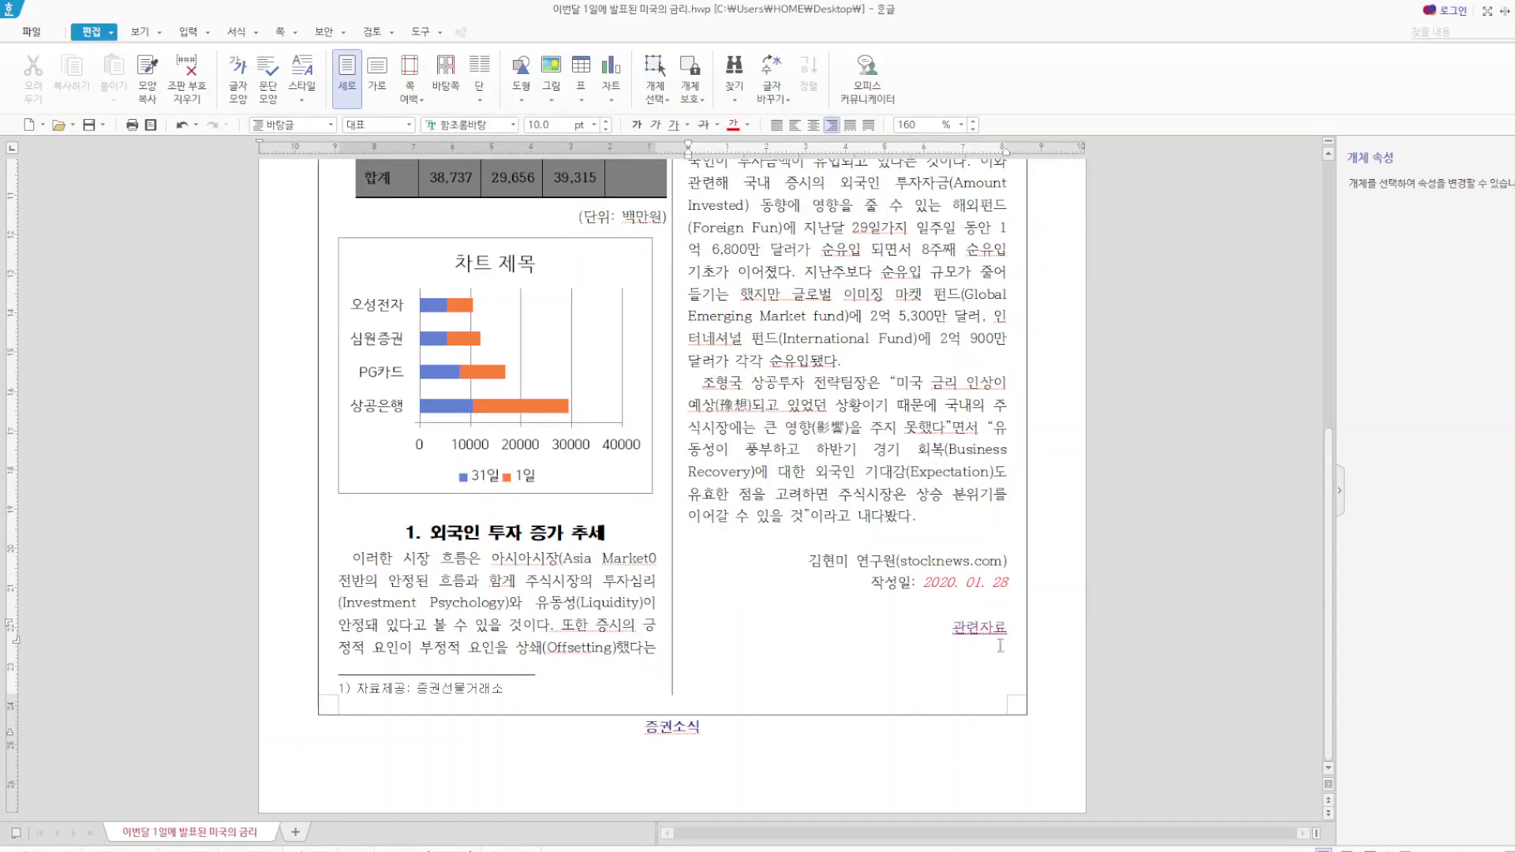
- Draw a horizontal text box about 87 mm wide and 14 mm high below the green title box, containing "7월 주식시장 동향"
{"action": "scroll", "coordinate": [1042, 586], "scroll_direction": "up", "scroll_amount": 6}
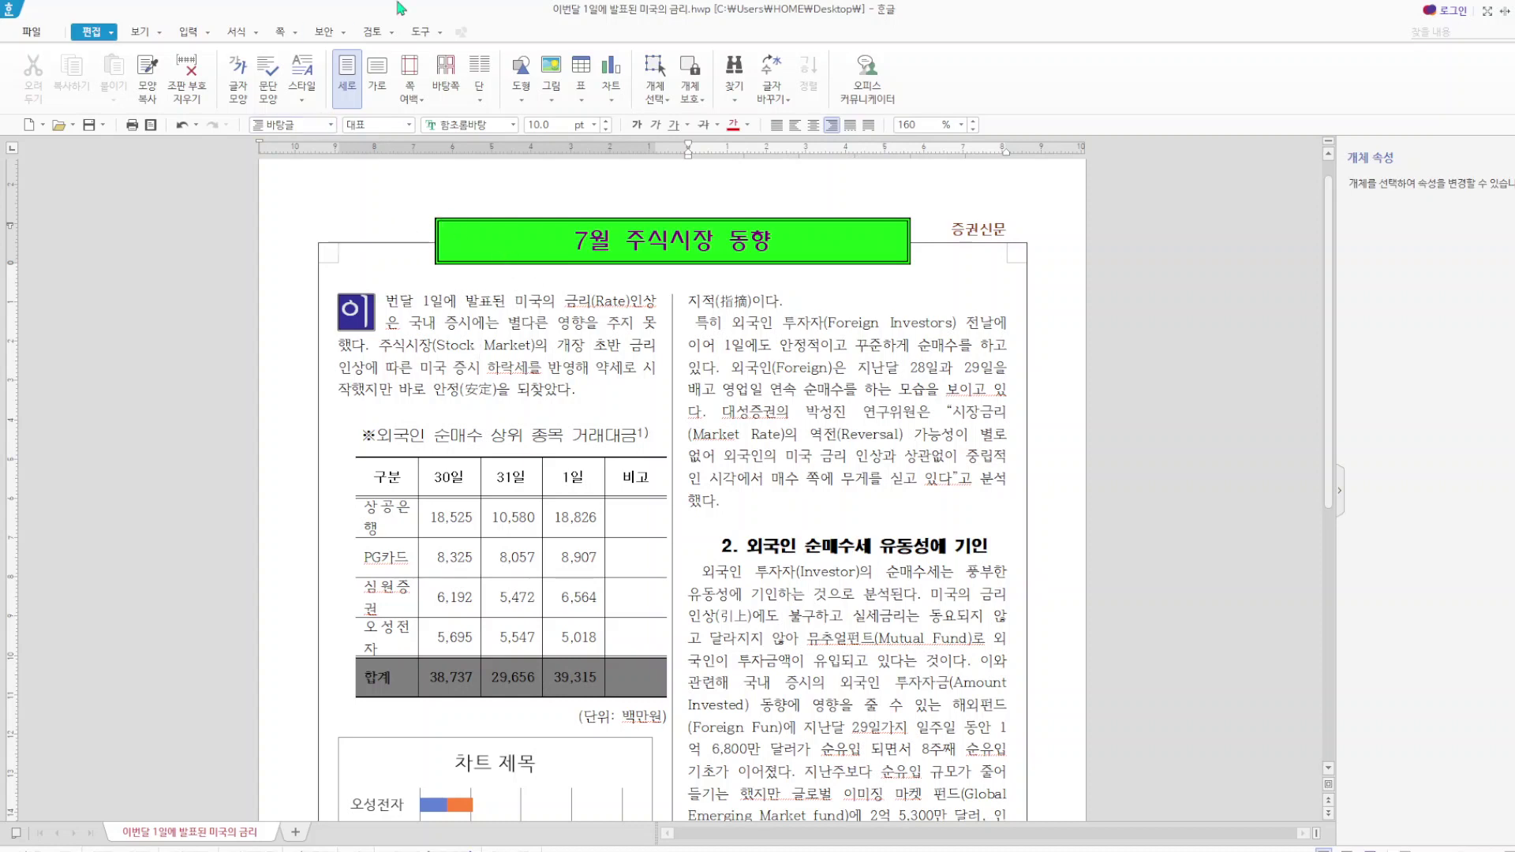
{"action": "left_click", "coordinate": [521, 98]}
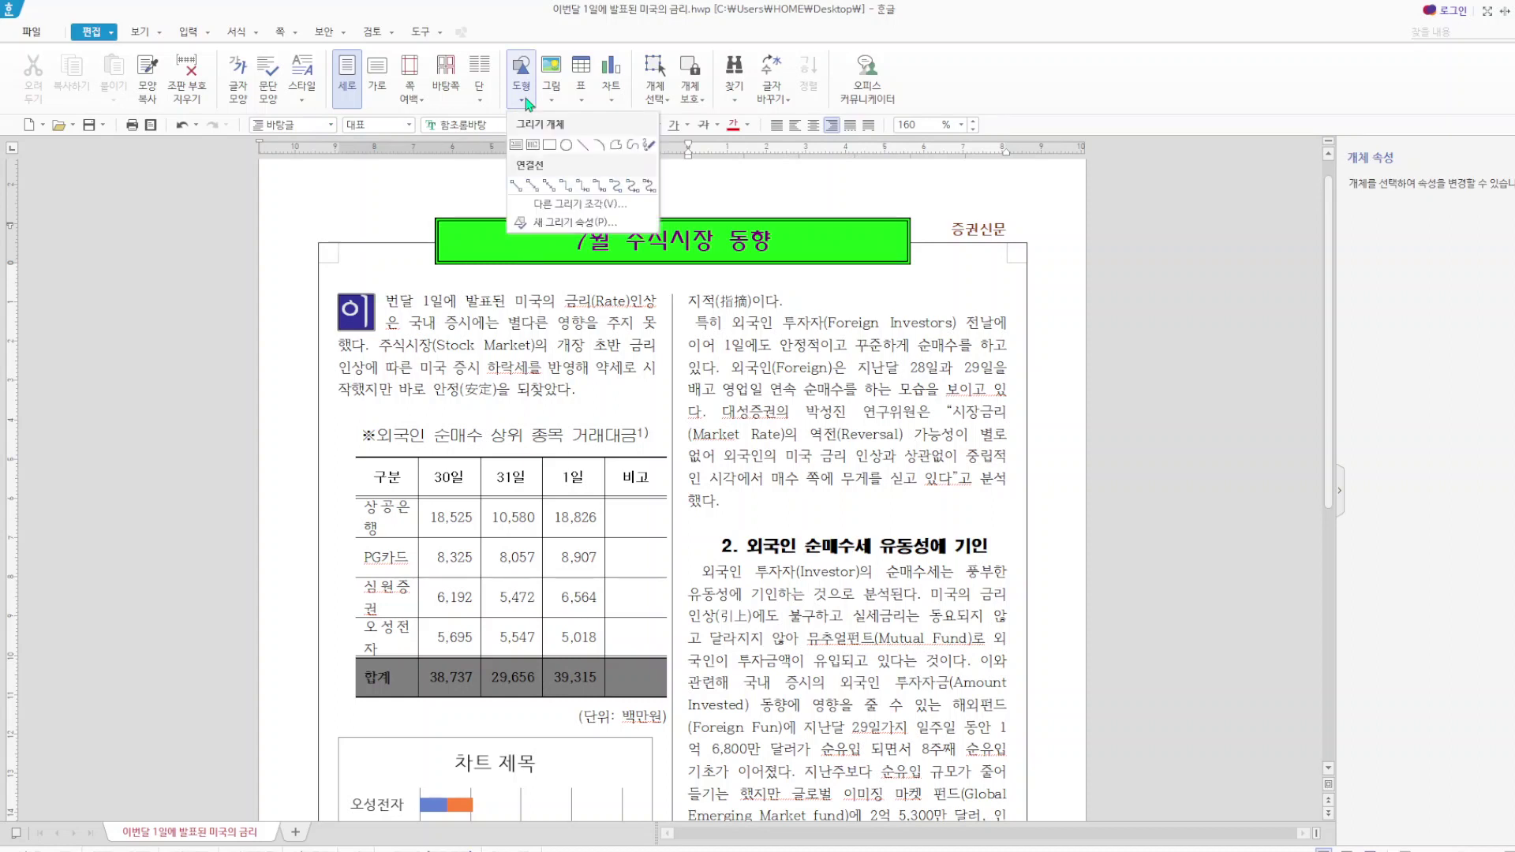
{"action": "left_click", "coordinate": [532, 146]}
{"action": "left_click_drag", "start_coordinate": [481, 298], "coordinate": [826, 354]}
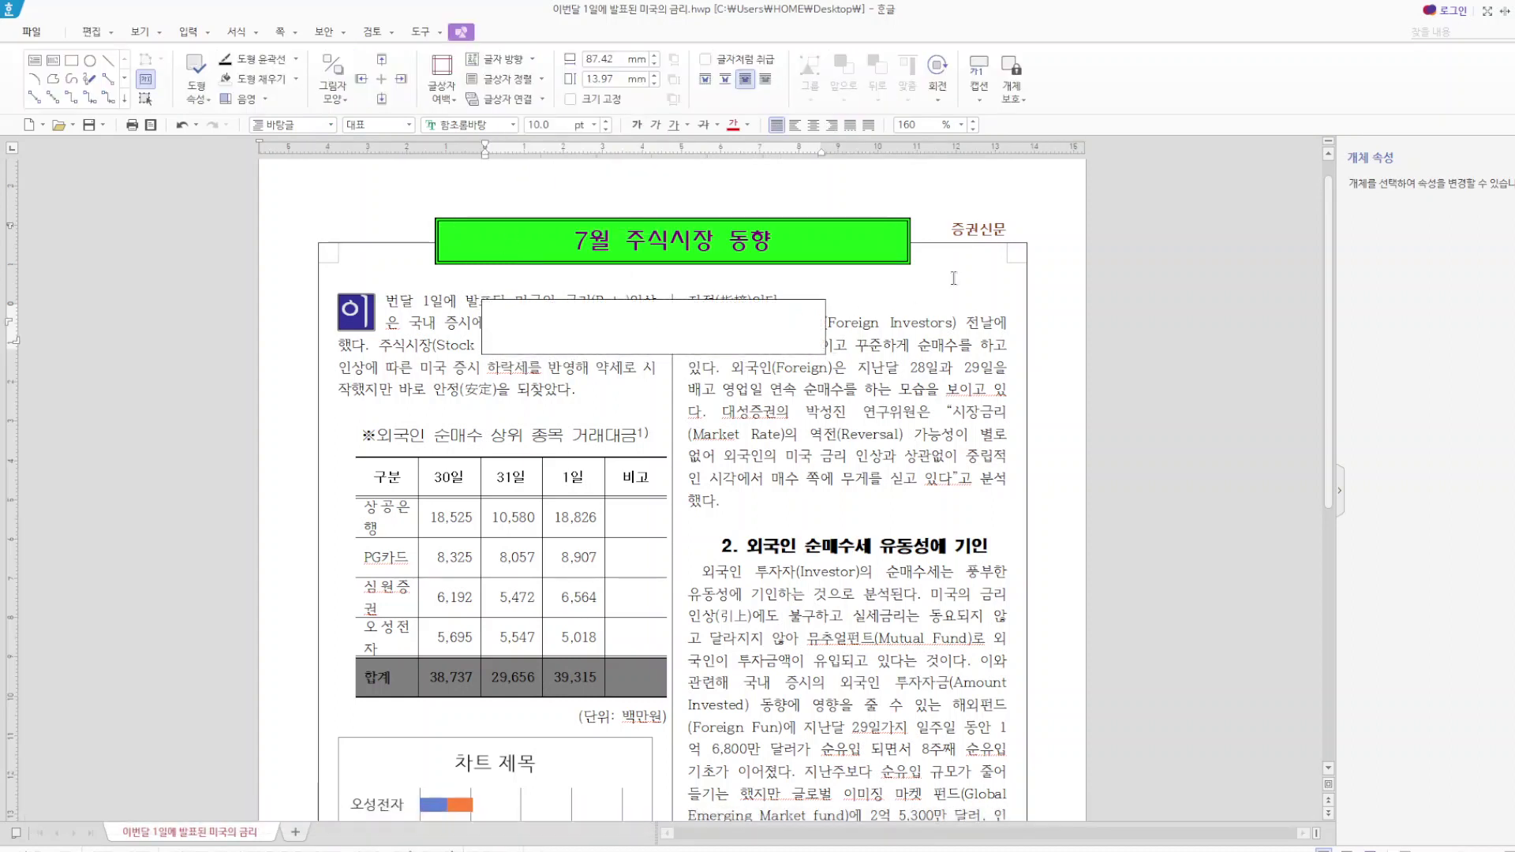
{"action": "type", "text": "7"}
{"action": "type", "text": "월 주시"}
{"action": "type", "text": "시장 "}
{"action": "type", "text": "동향"}
- Center the text "7월 주식시장 동향" in the white text box
{"action": "left_click_drag", "start_coordinate": [574, 244], "coordinate": [780, 249]}
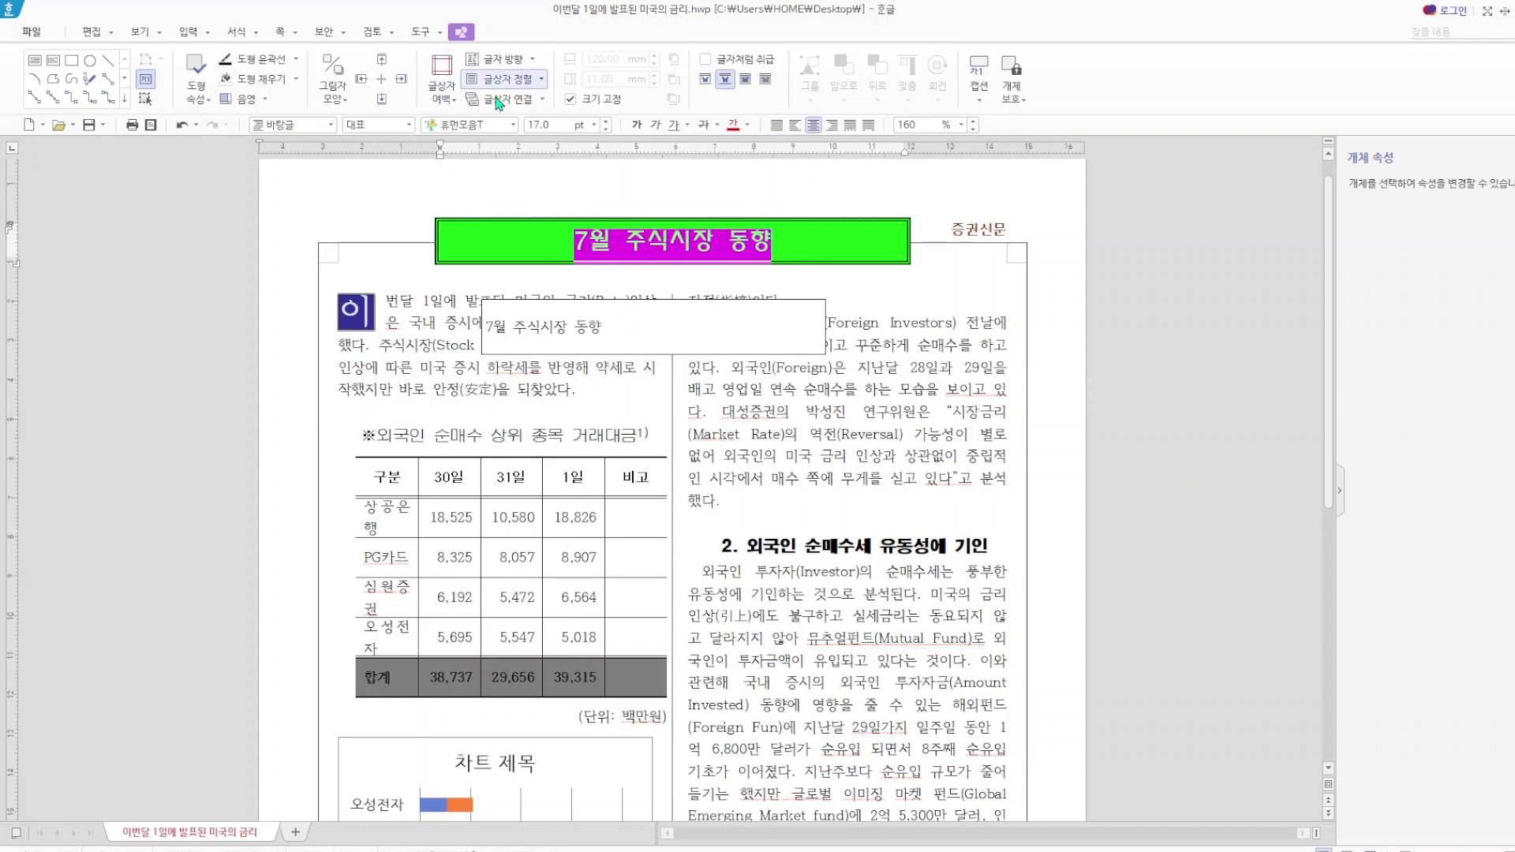
{"action": "left_click_drag", "start_coordinate": [604, 328], "coordinate": [479, 346]}
{"action": "left_click", "coordinate": [814, 124]}
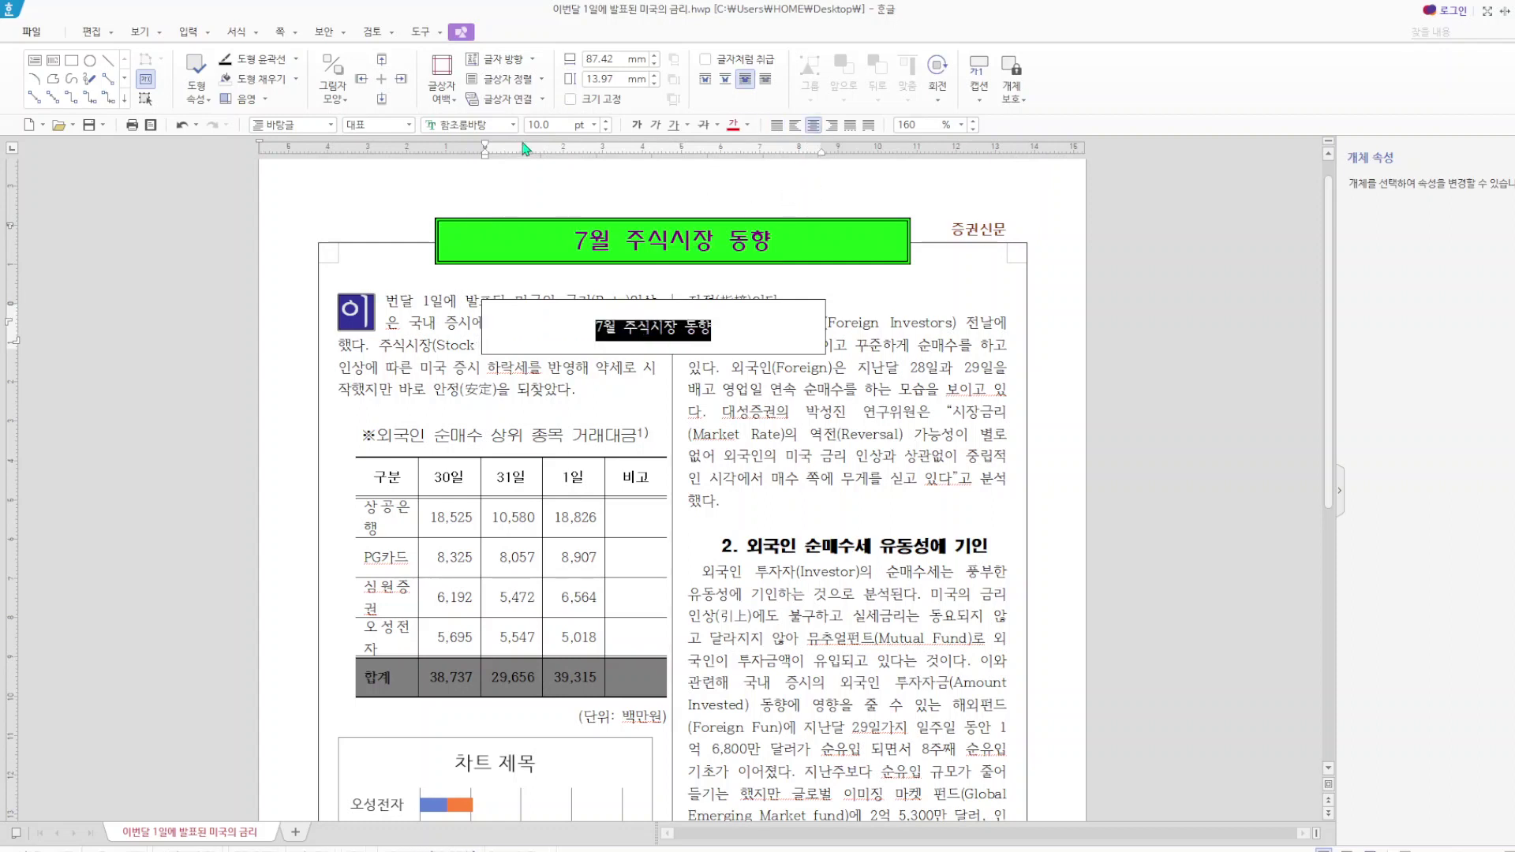
- Try to set the font of the white text box's title to 휴먼모음T
{"action": "left_click", "coordinate": [500, 126]}
{"action": "type", "text": "ㅎㅠ"}
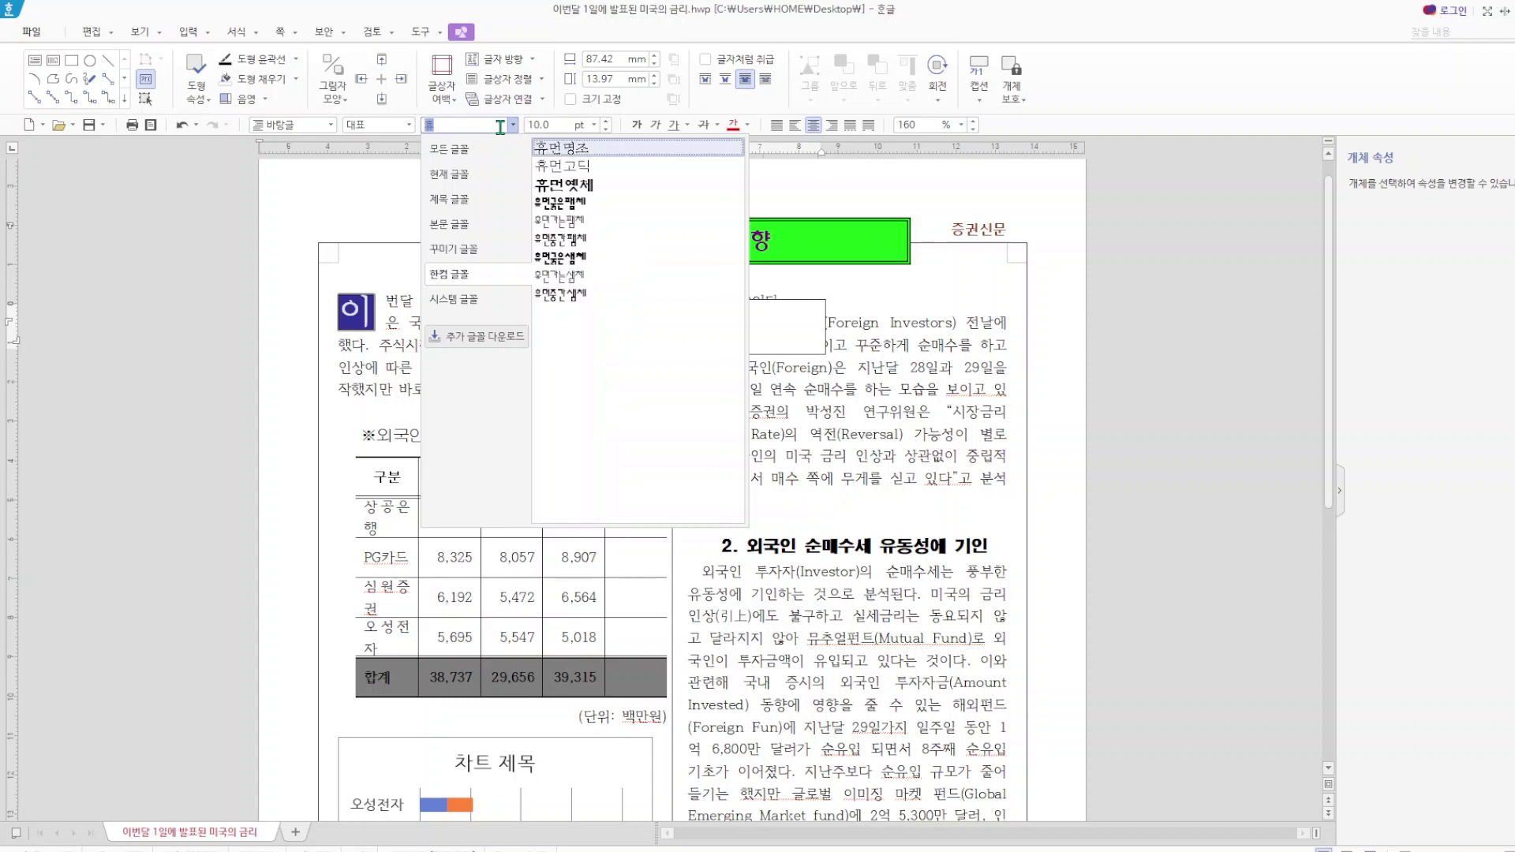
{"action": "type", "text": "ㅁㅓ"}
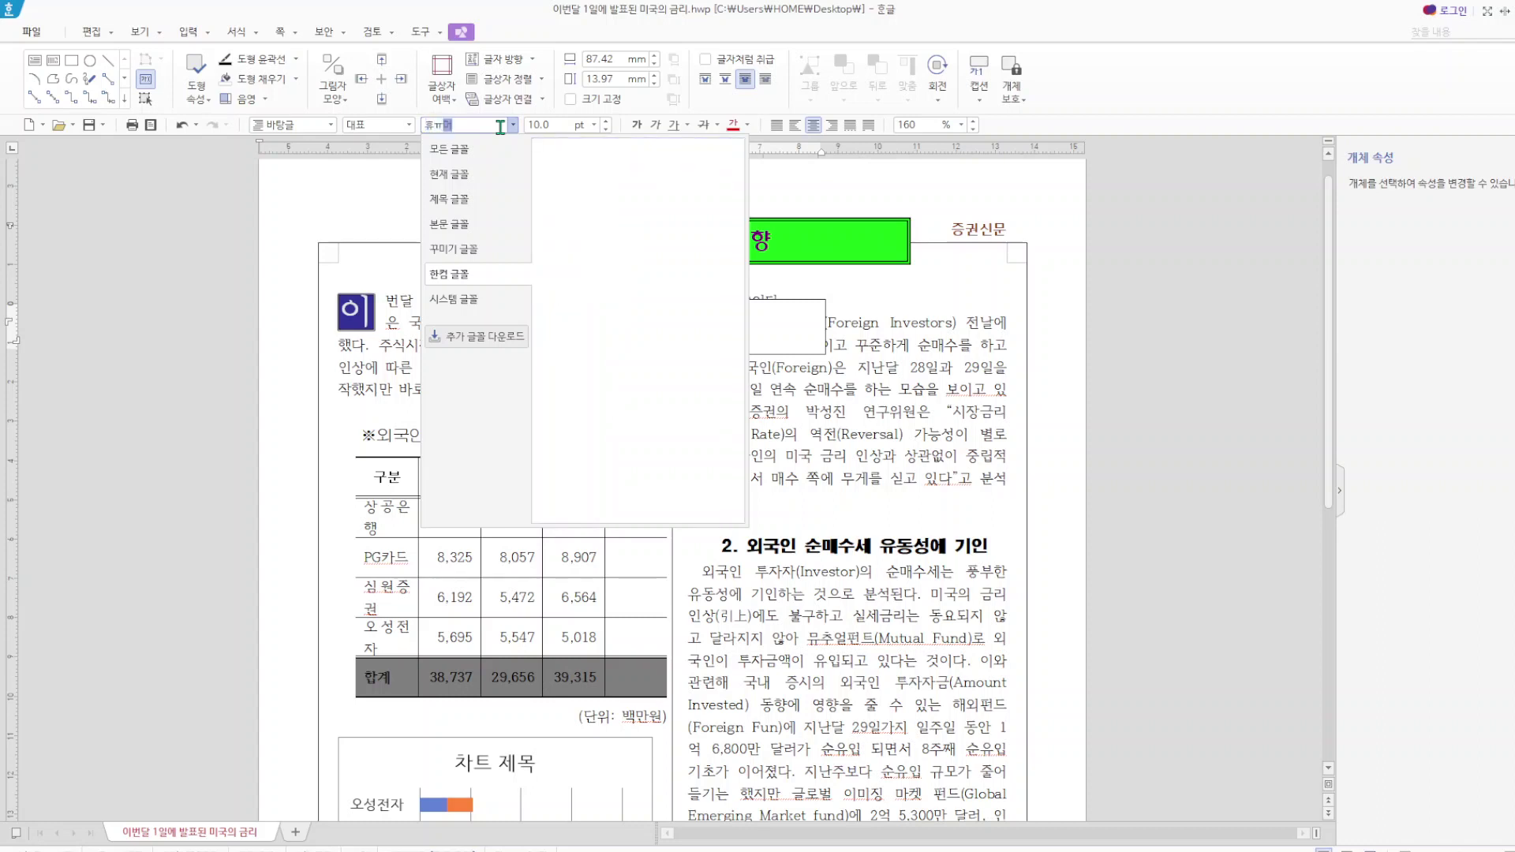
{"action": "key", "text": "BackSpace"}
{"action": "key", "text": "BackSpace"}
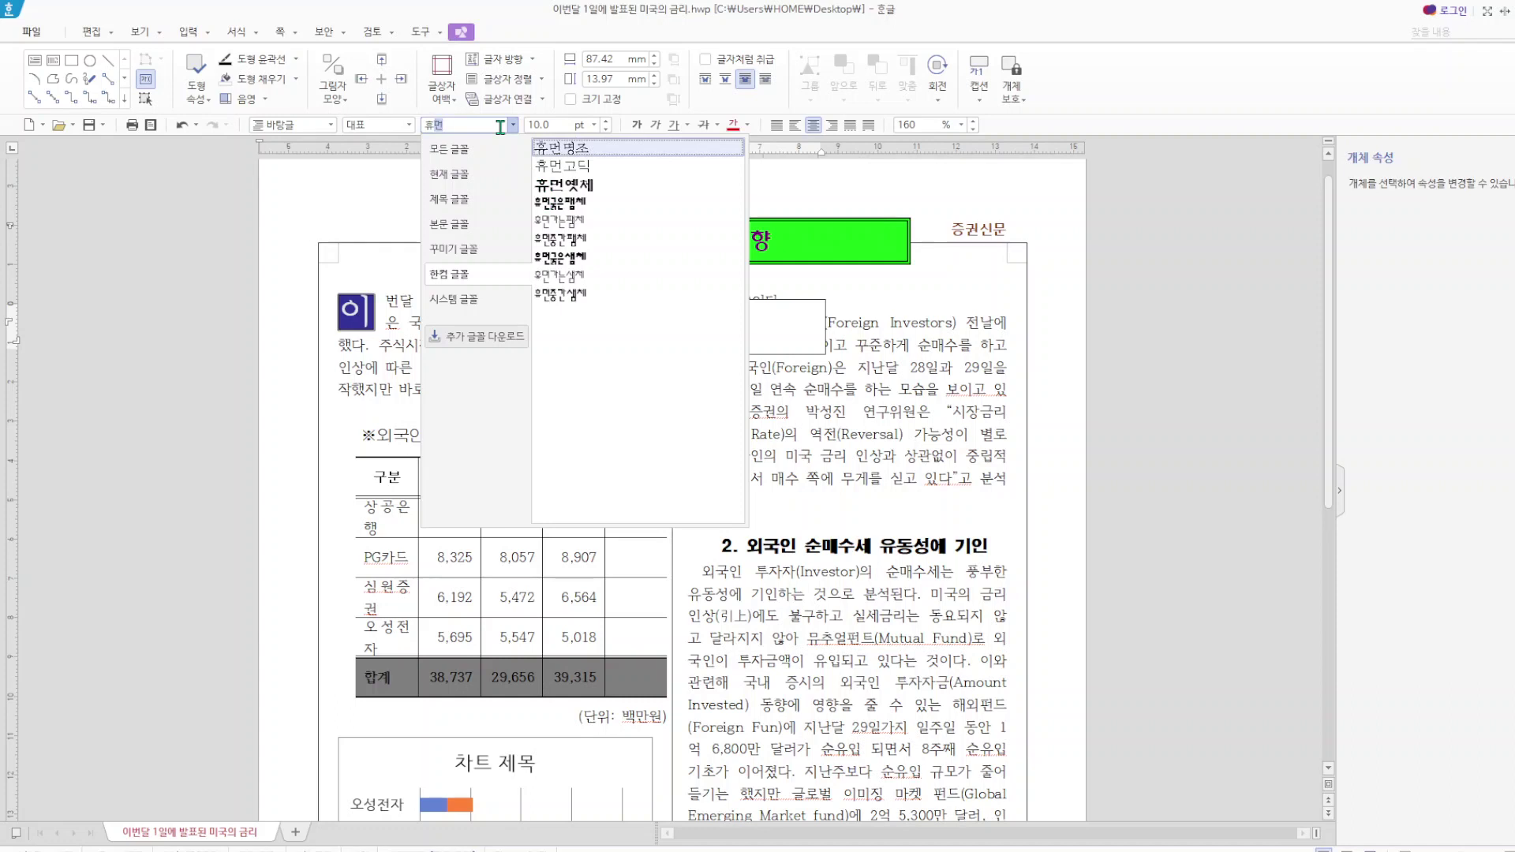
{"action": "type", "text": "먼ㅁ"}
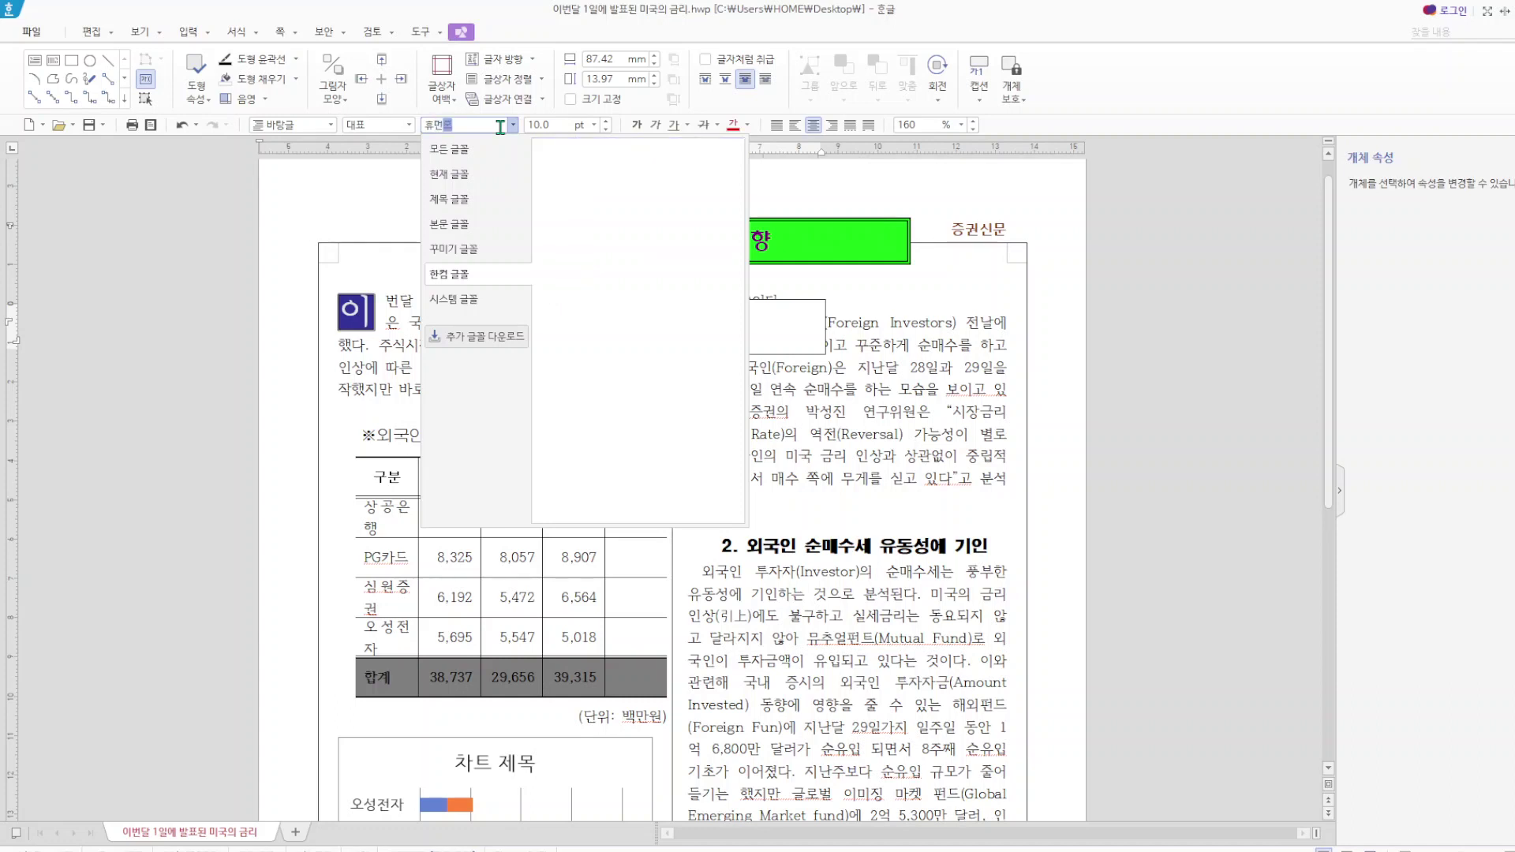
{"action": "type", "text": "ㅗ으"}
{"action": "key", "text": "Escape"}
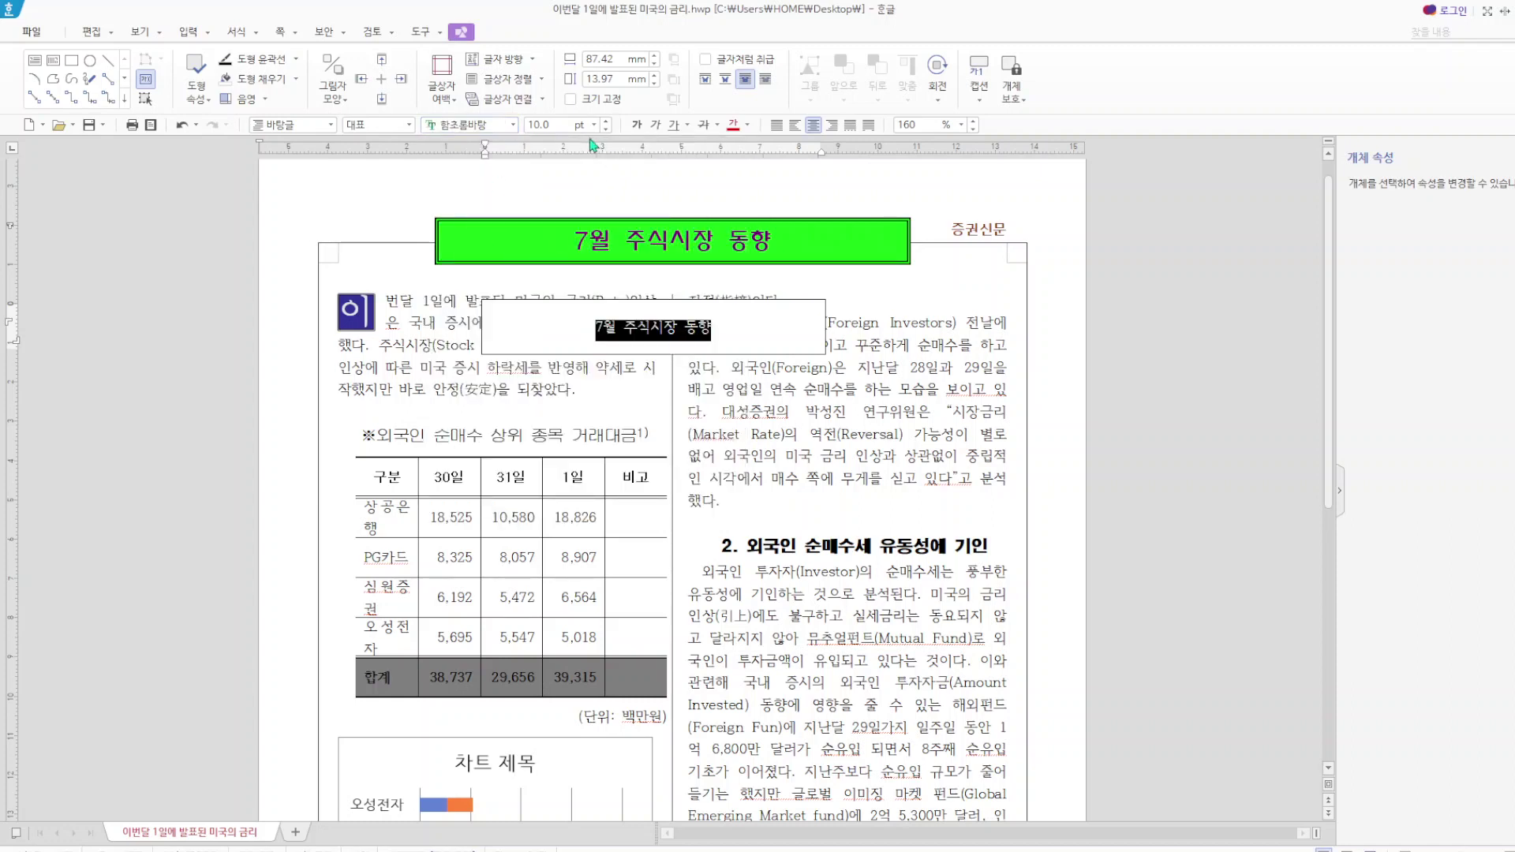
{"action": "left_click", "coordinate": [487, 123]}
{"action": "type", "text": "휴먼"}
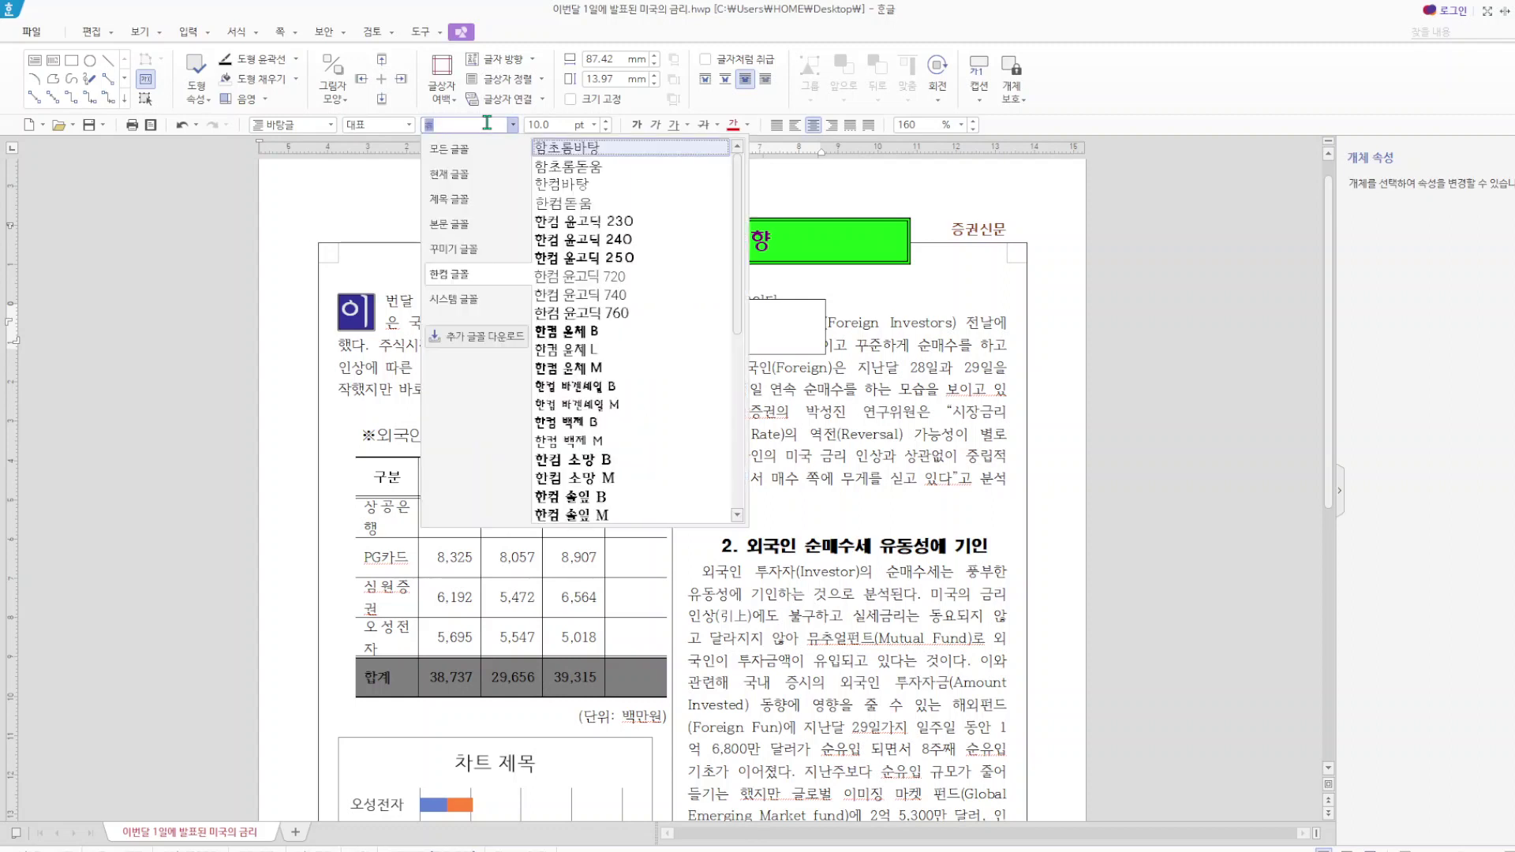
{"action": "type", "text": "ㅁ"}
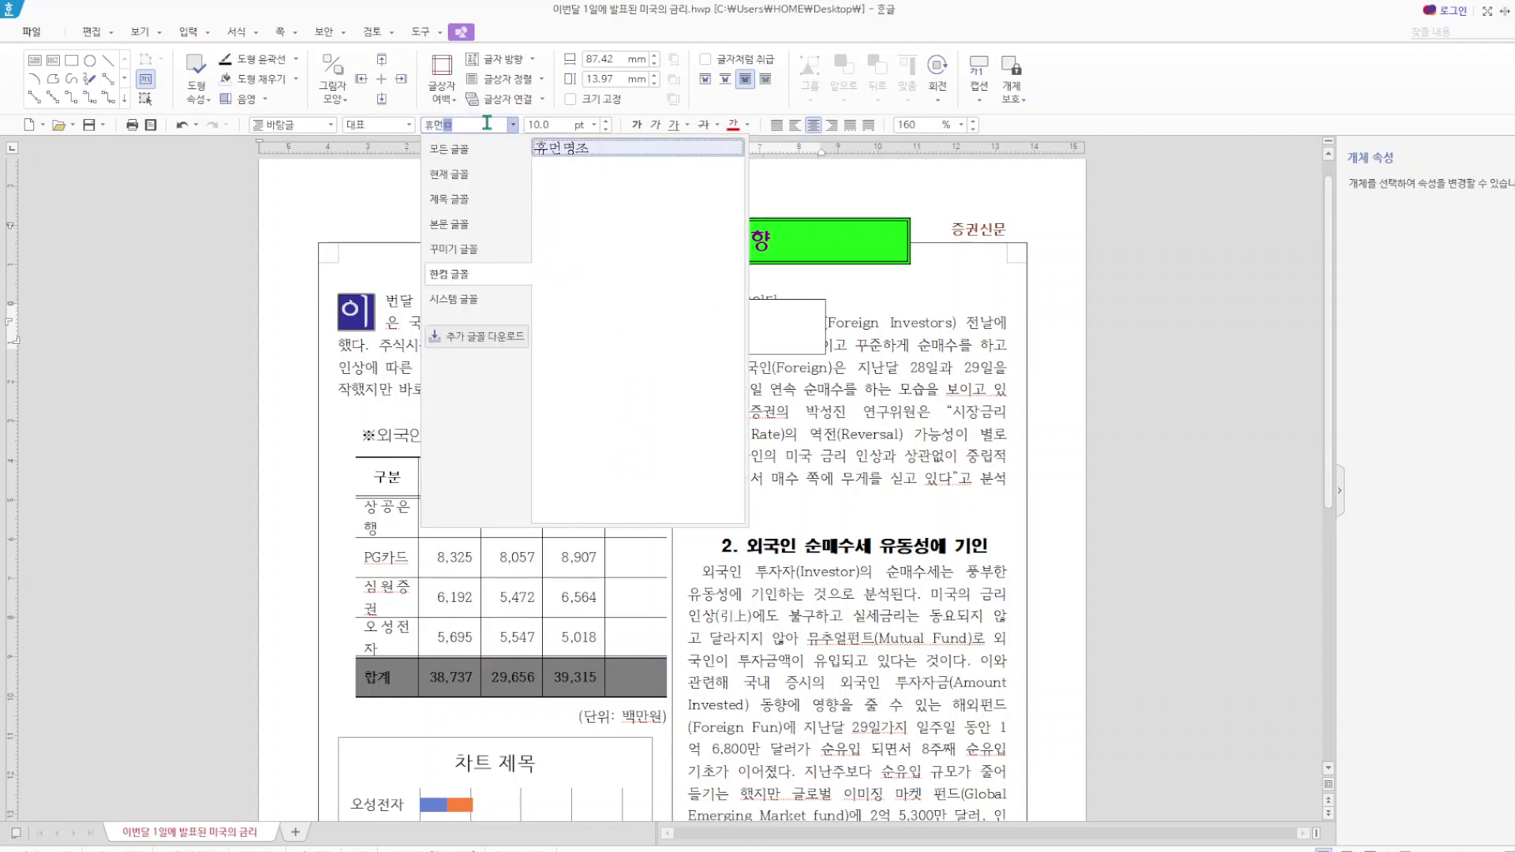
{"action": "type", "text": "ㅗㅇㅡ"}
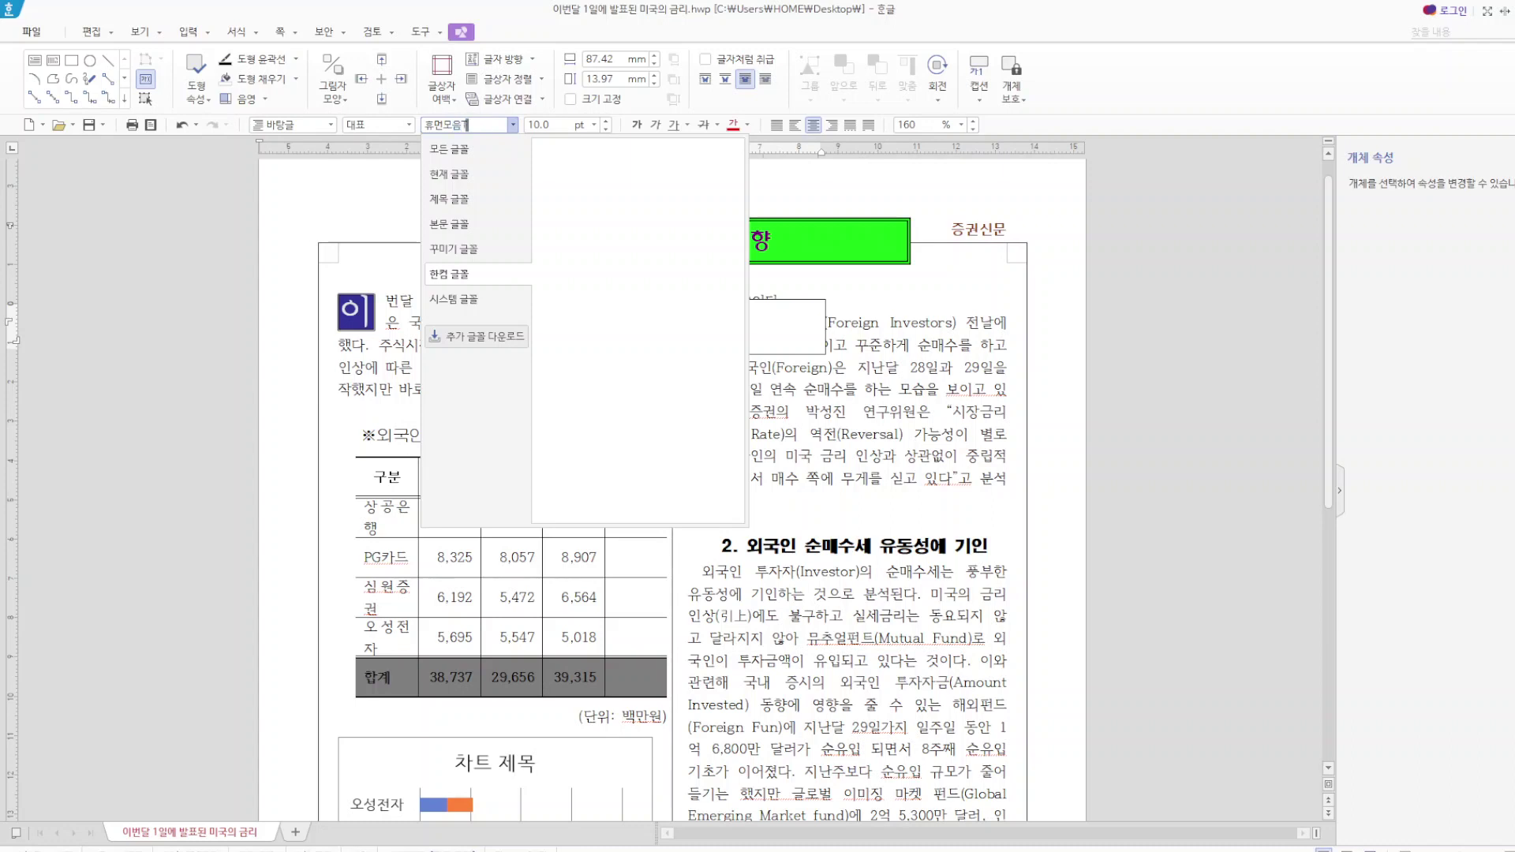
{"action": "key", "text": "Escape"}
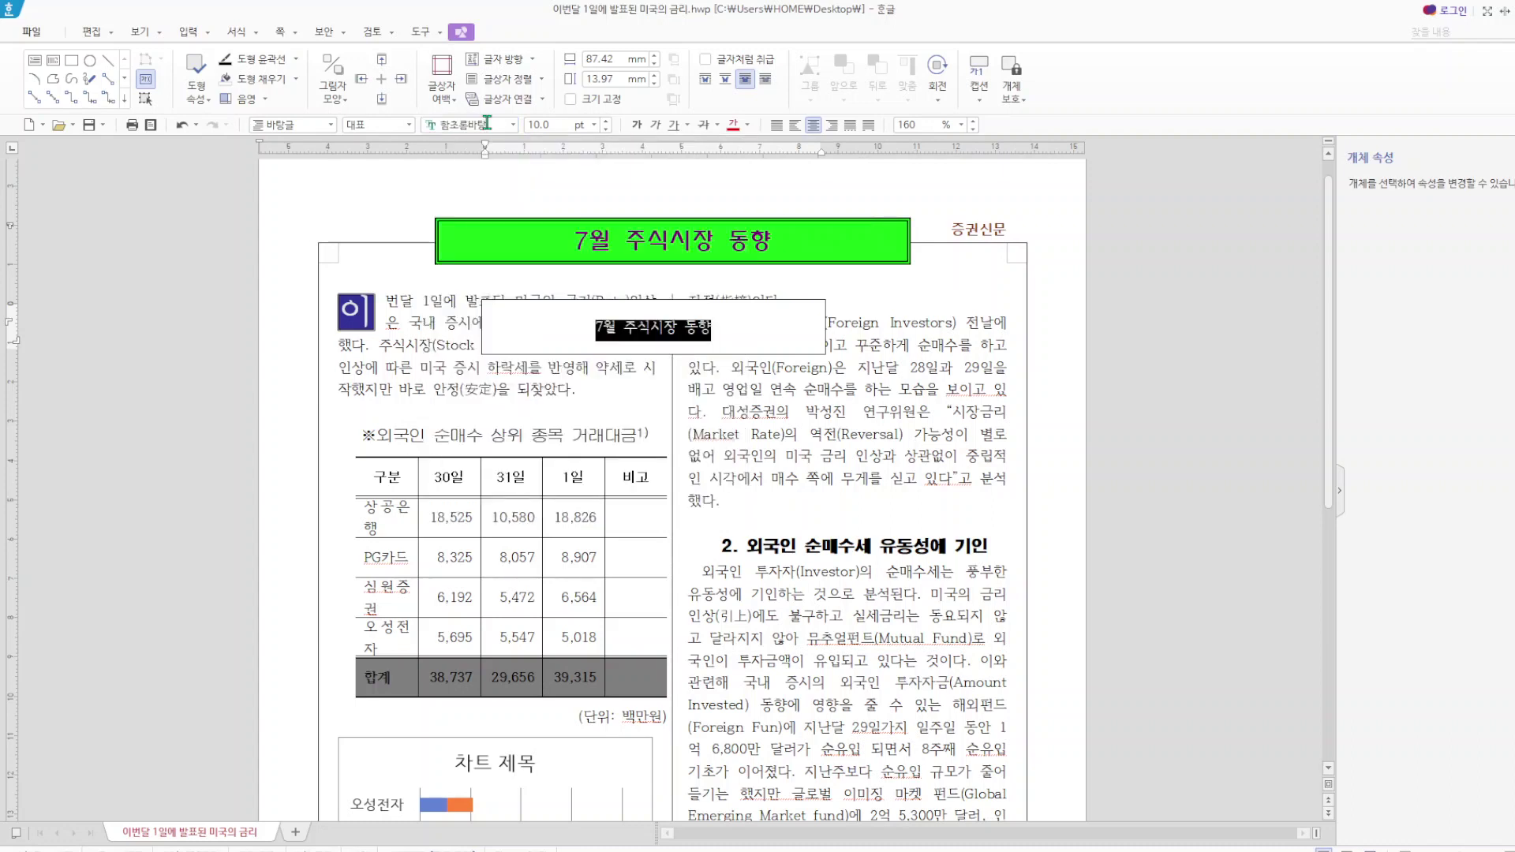
- Set the font size of the white text box's title to 17 pt
{"action": "left_click", "coordinate": [556, 124]}
{"action": "type", "text": "17"}
{"action": "key", "text": "Return"}
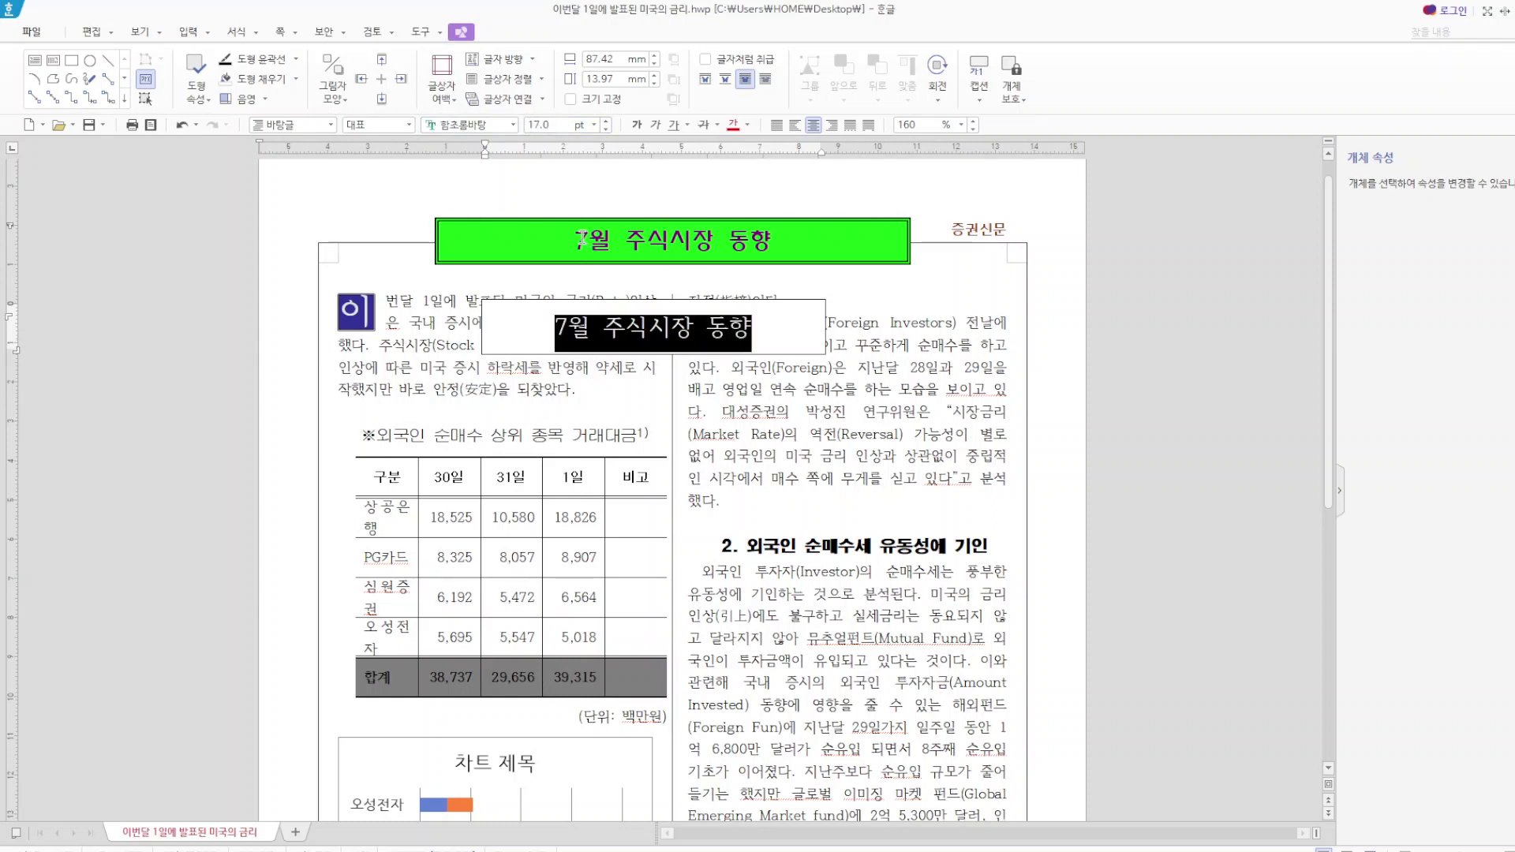
- Look through the 한컴 fonts for the 휴먼모음T font used in the green title box, and leave its font as it is
{"action": "left_click_drag", "start_coordinate": [581, 238], "coordinate": [804, 225]}
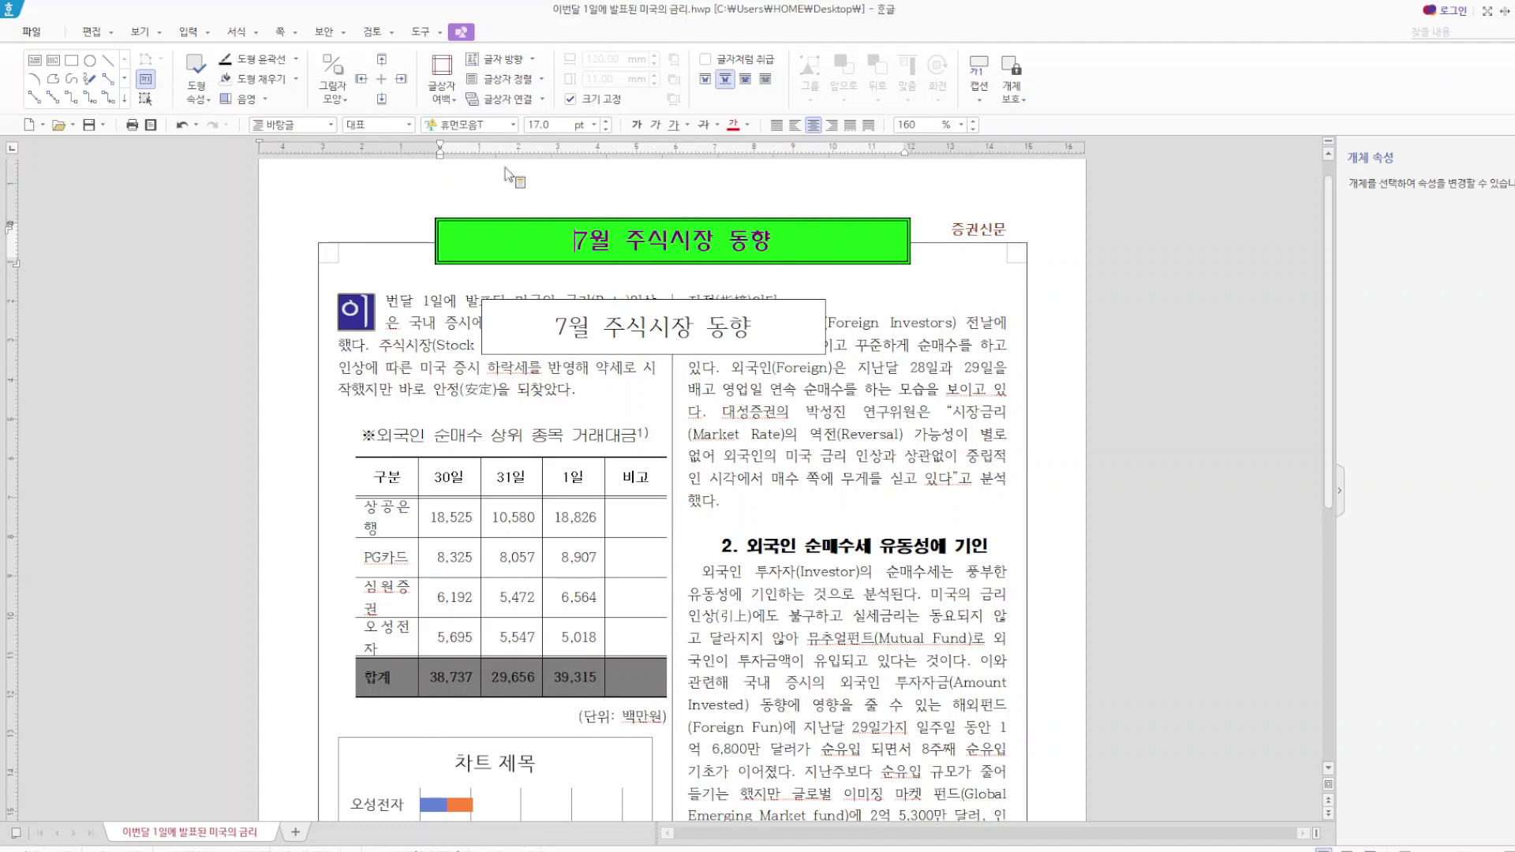
{"action": "left_click", "coordinate": [513, 125]}
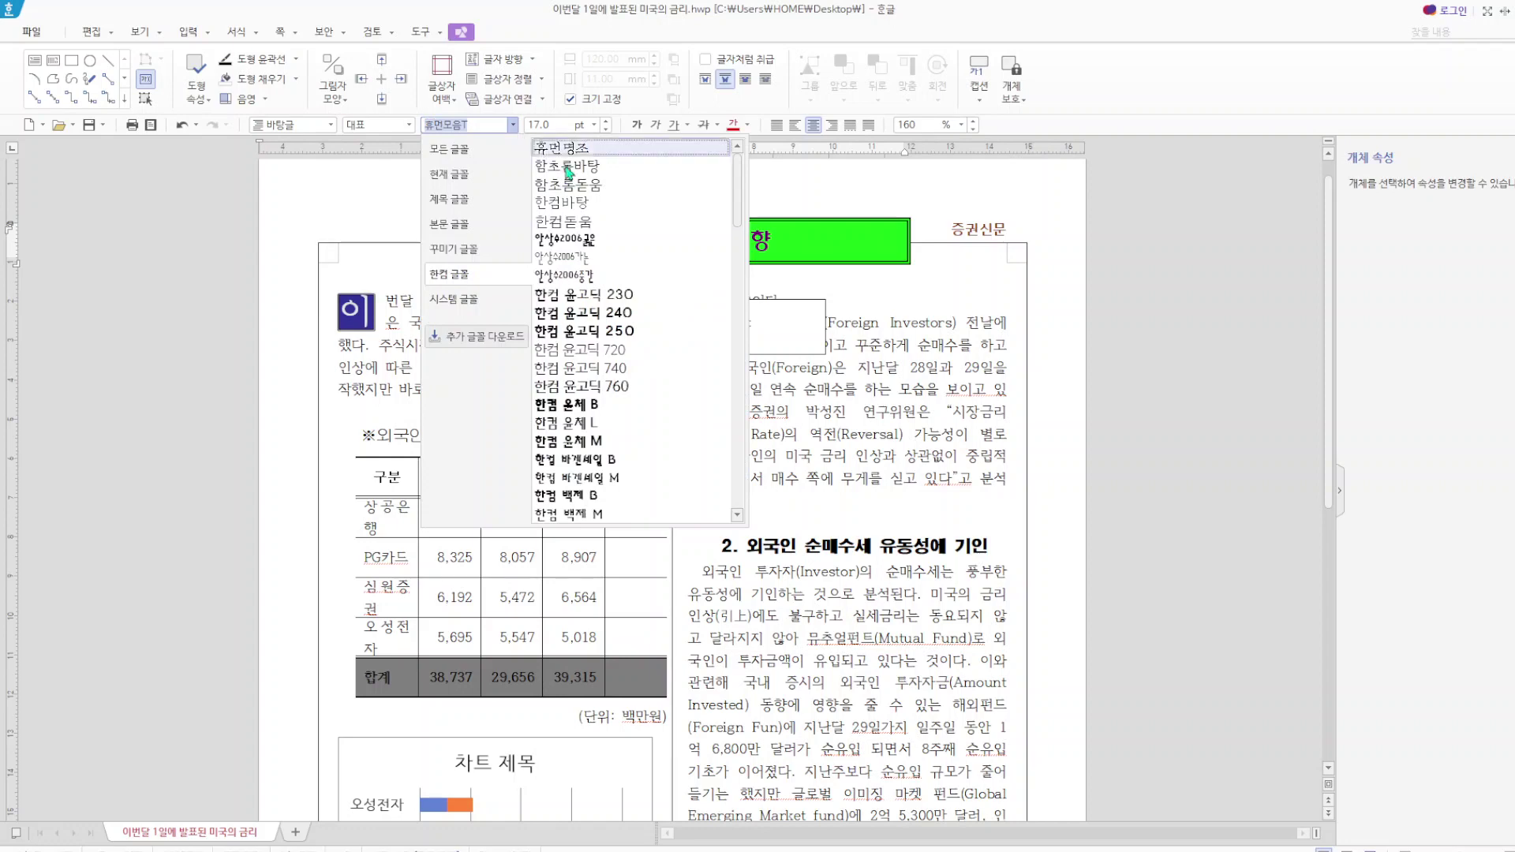
{"action": "scroll", "coordinate": [608, 261], "scroll_direction": "down", "scroll_amount": 8}
{"action": "scroll", "coordinate": [604, 291], "scroll_direction": "down", "scroll_amount": 7}
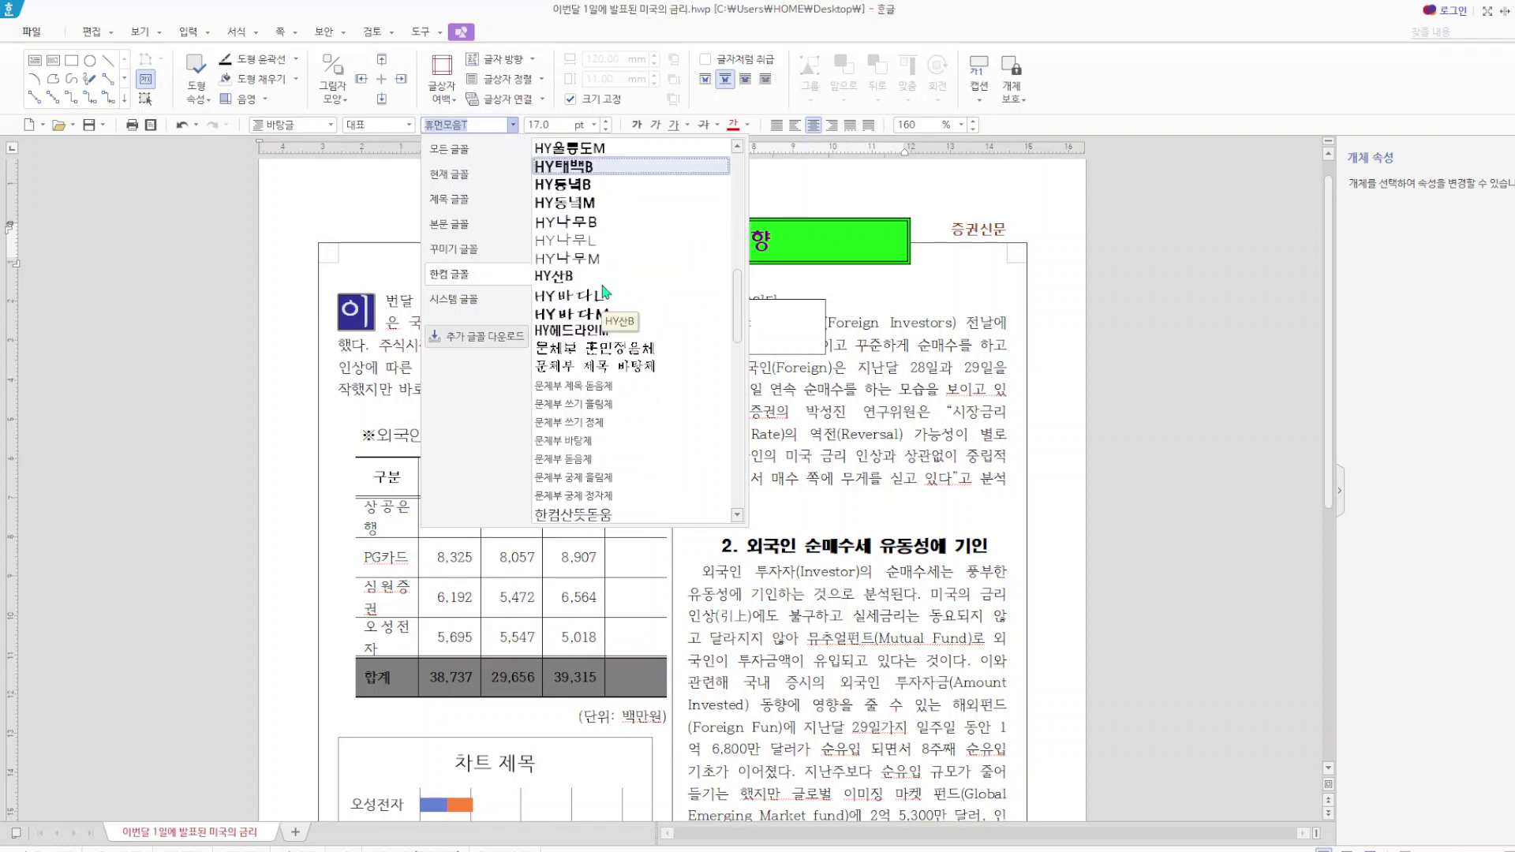
{"action": "scroll", "coordinate": [624, 442], "scroll_direction": "down", "scroll_amount": 3}
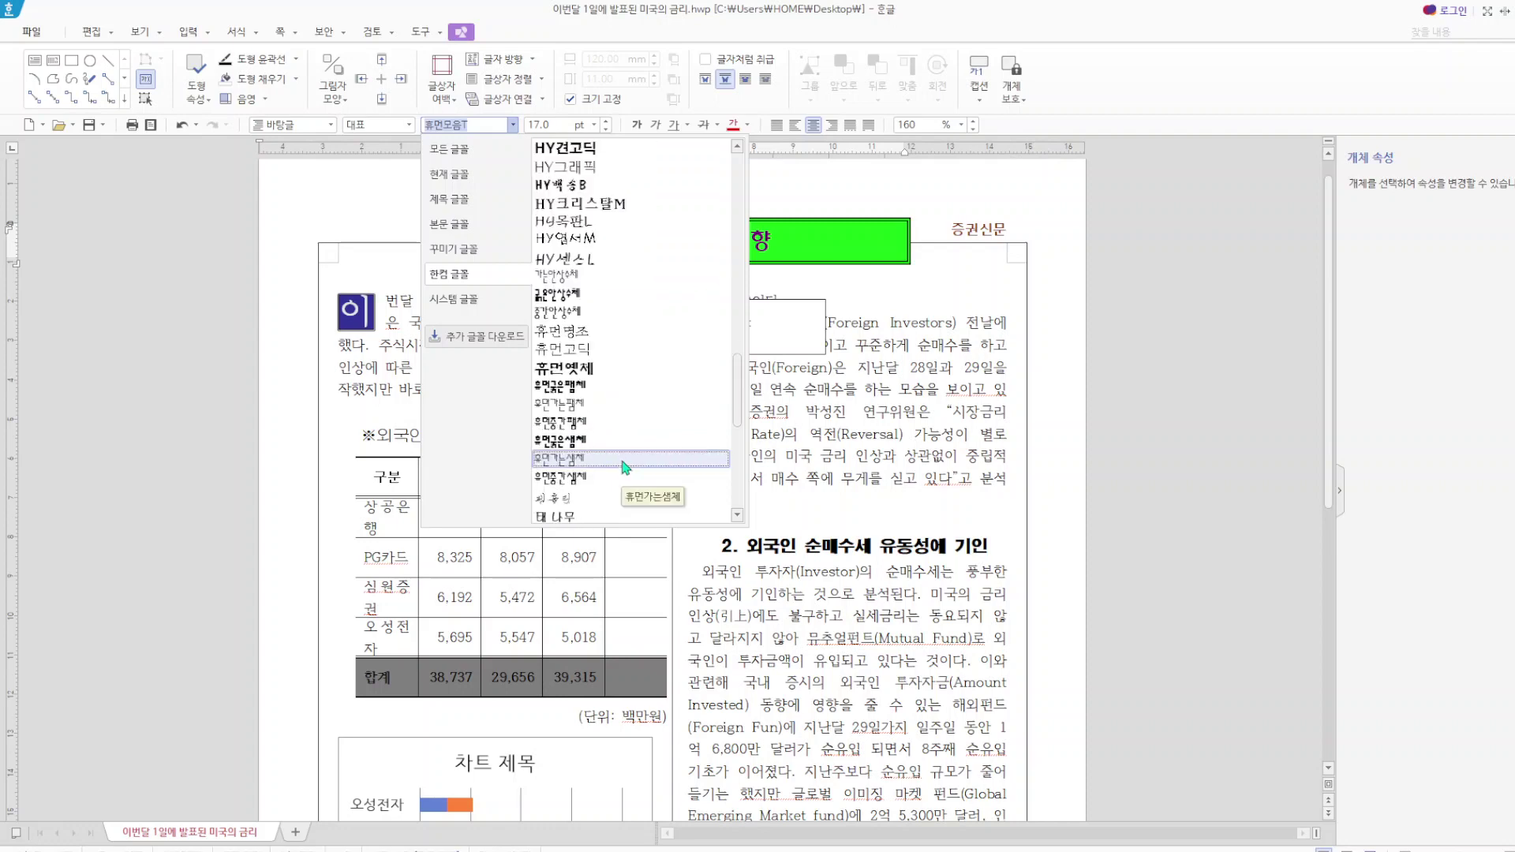
{"action": "scroll", "coordinate": [624, 467], "scroll_direction": "down", "scroll_amount": 6}
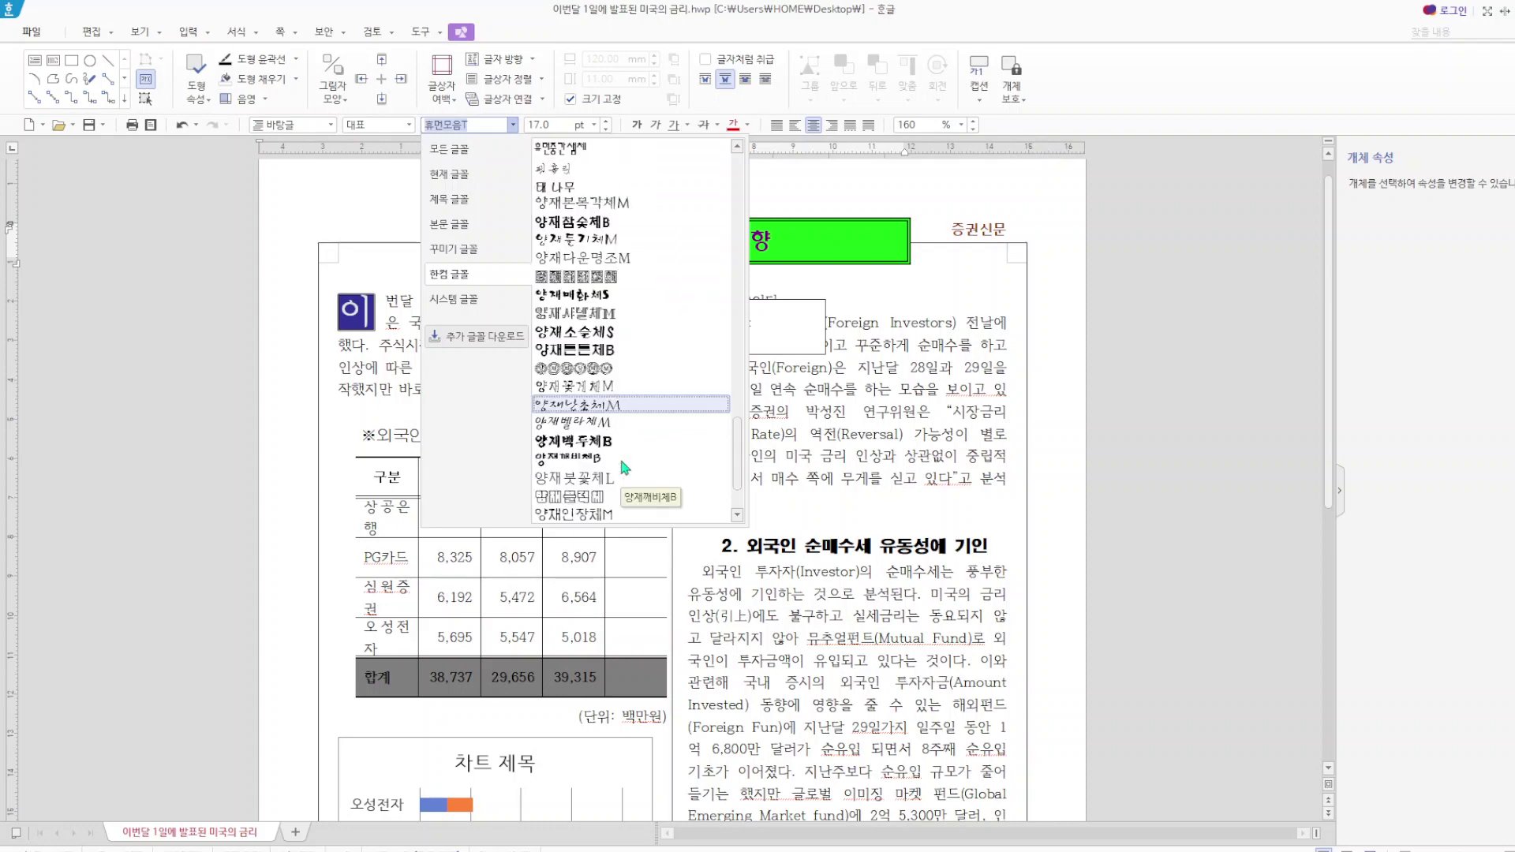
{"action": "scroll", "coordinate": [622, 465], "scroll_direction": "up", "scroll_amount": 6}
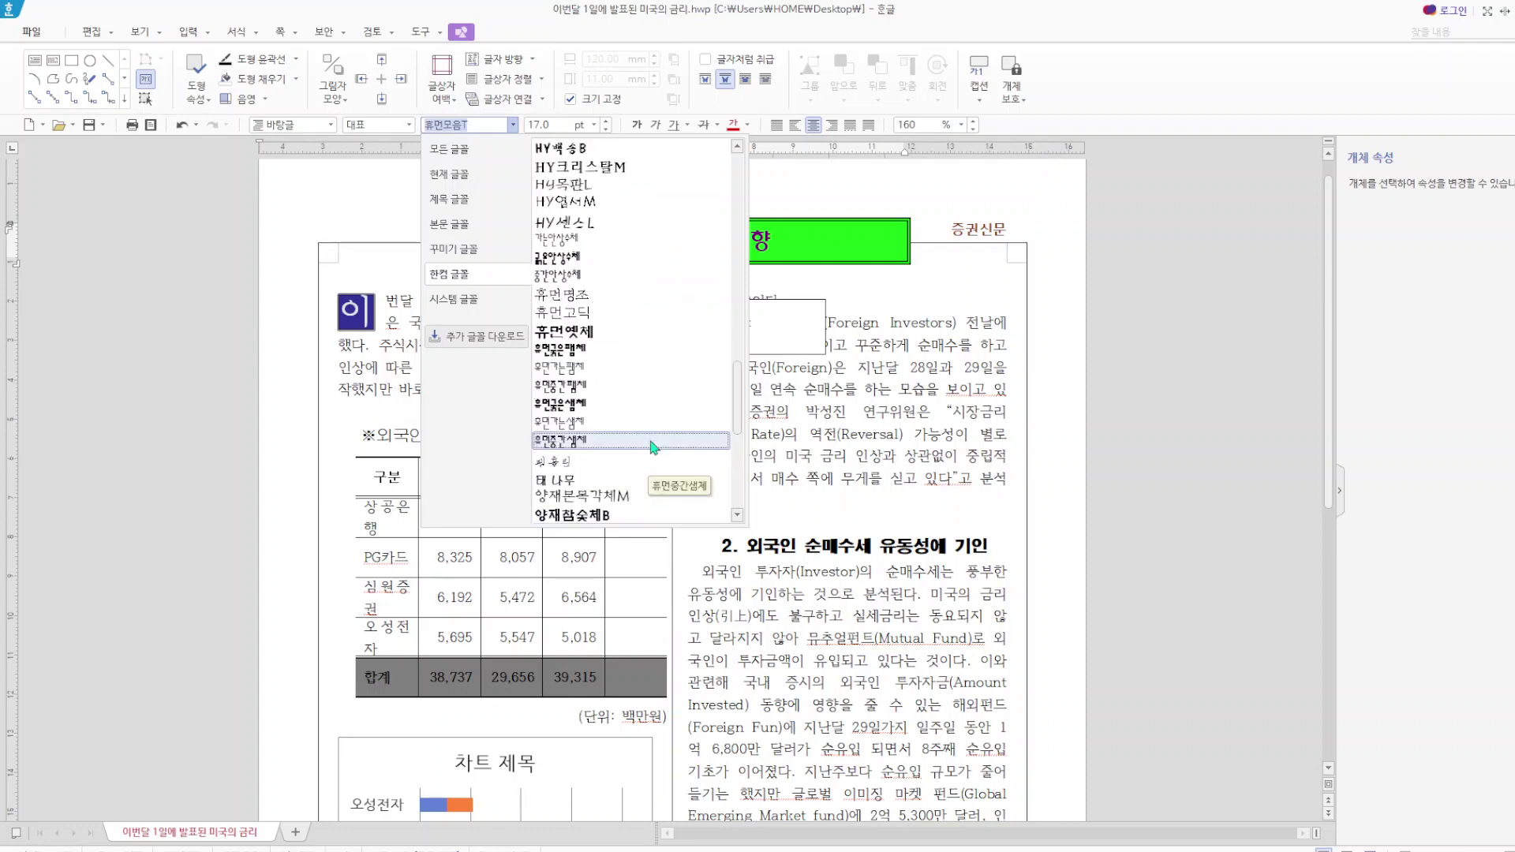
{"action": "key", "text": "Escape"}
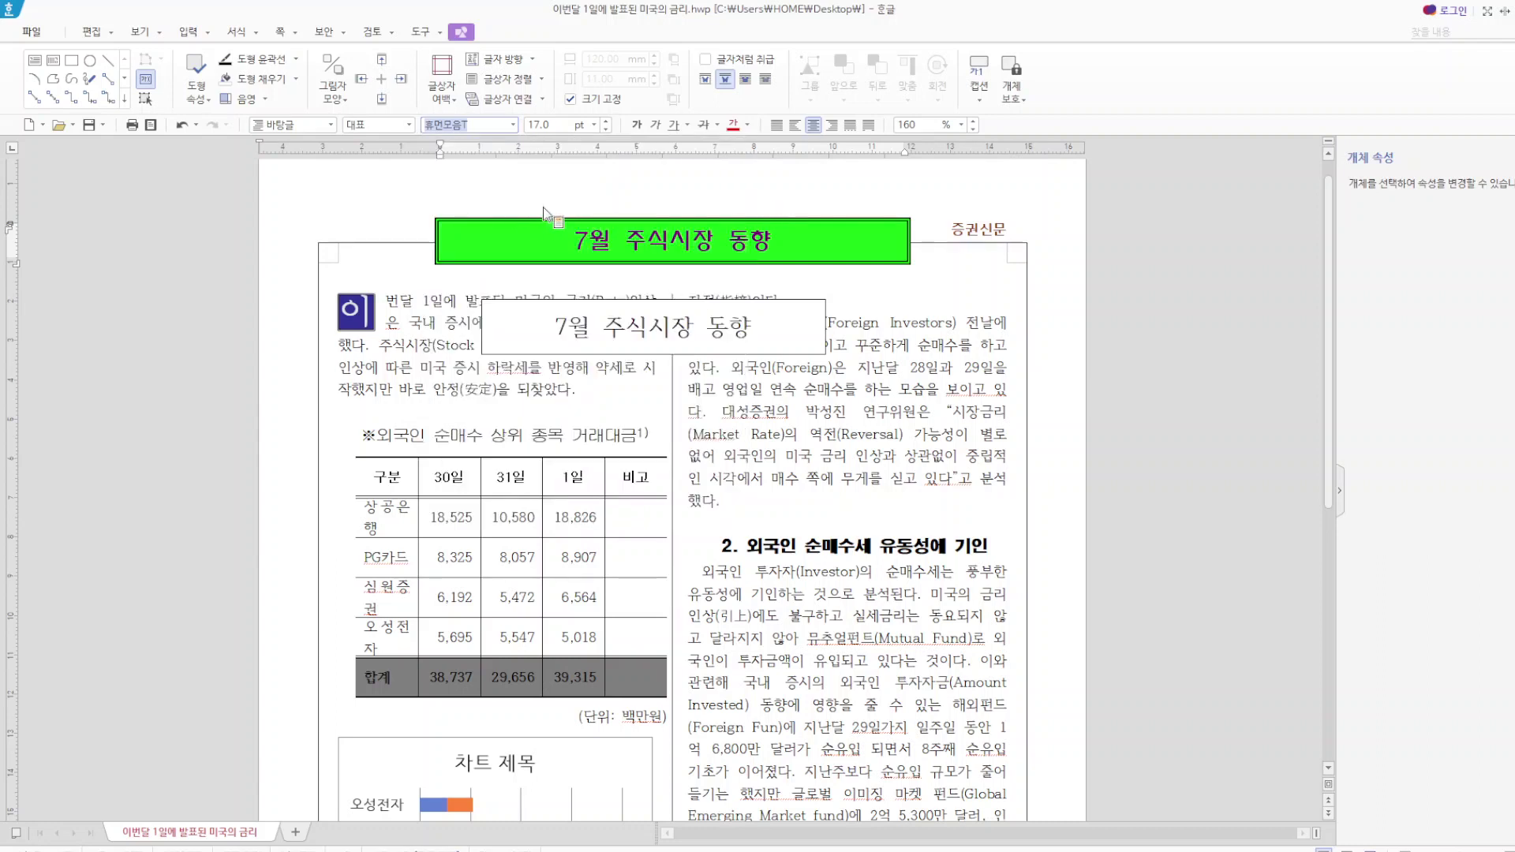
- Examine the size, size-lock and fill settings in the green title box's object properties
{"action": "left_click", "coordinate": [510, 220]}
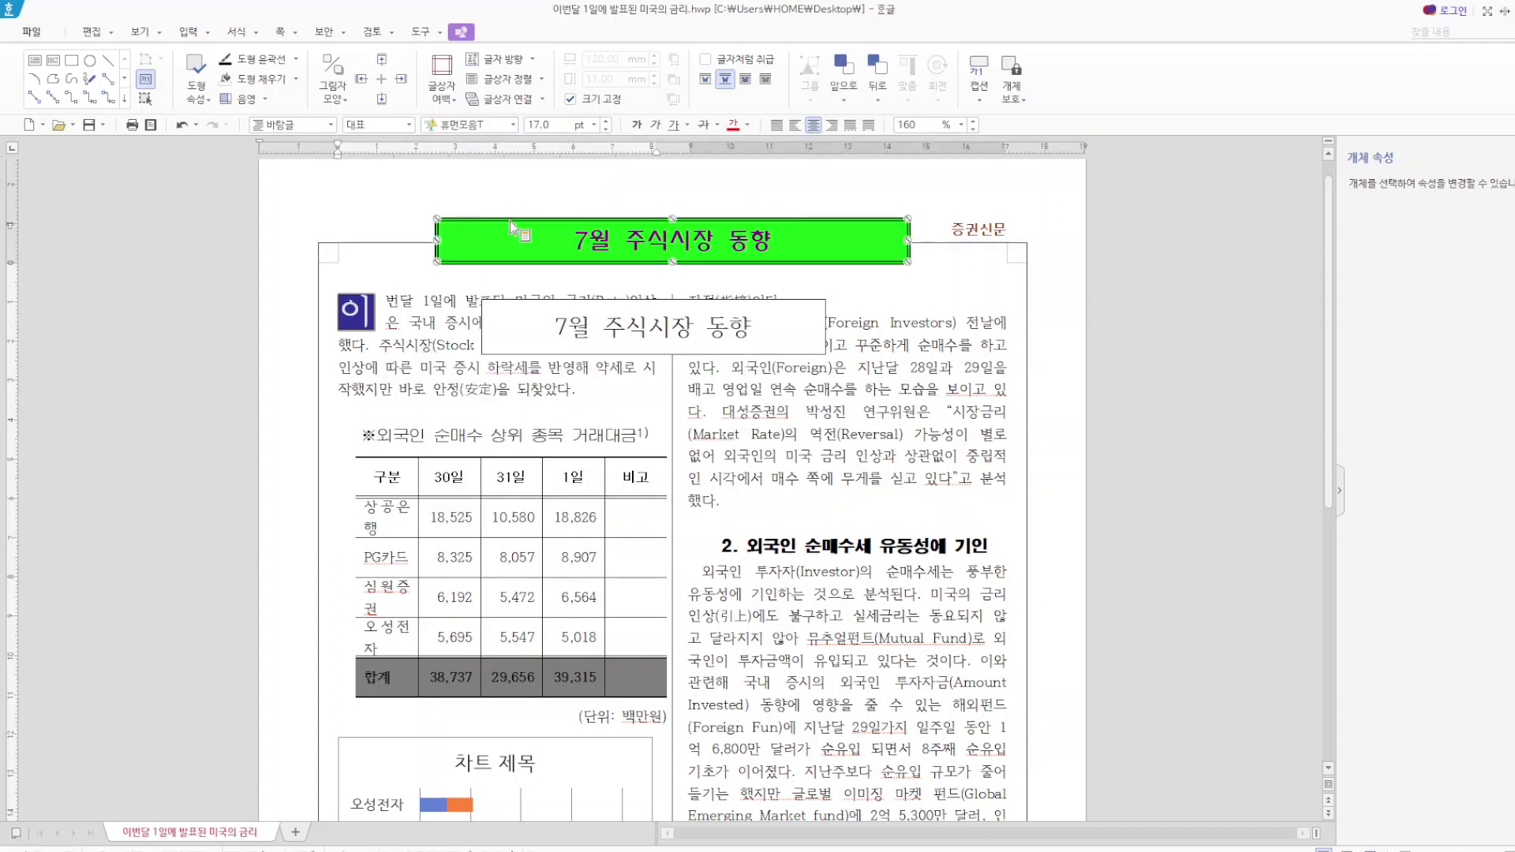
{"action": "double_click", "coordinate": [510, 220]}
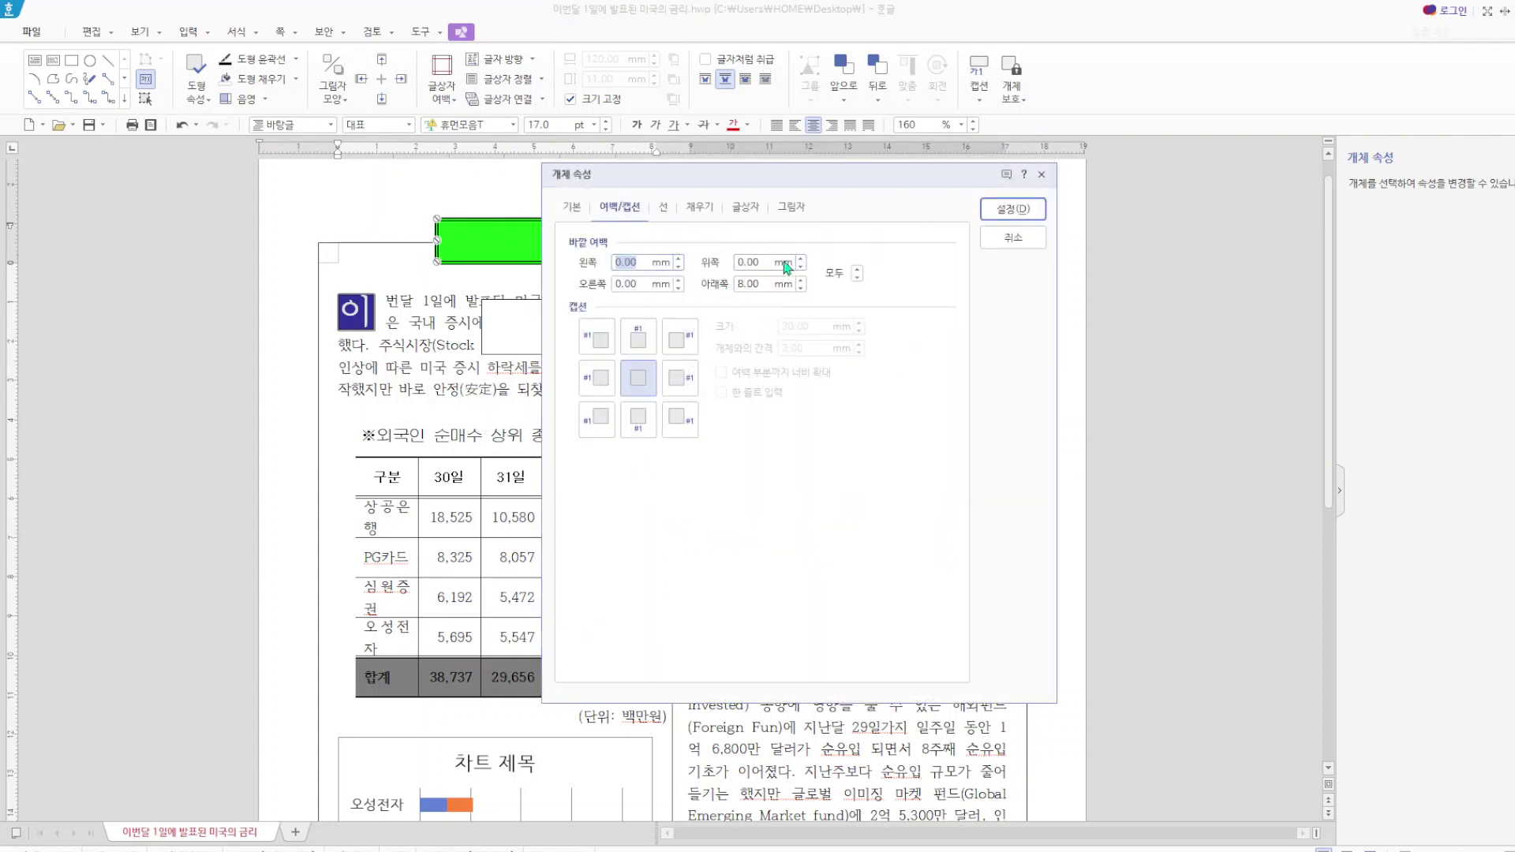
{"action": "left_click", "coordinate": [572, 206]}
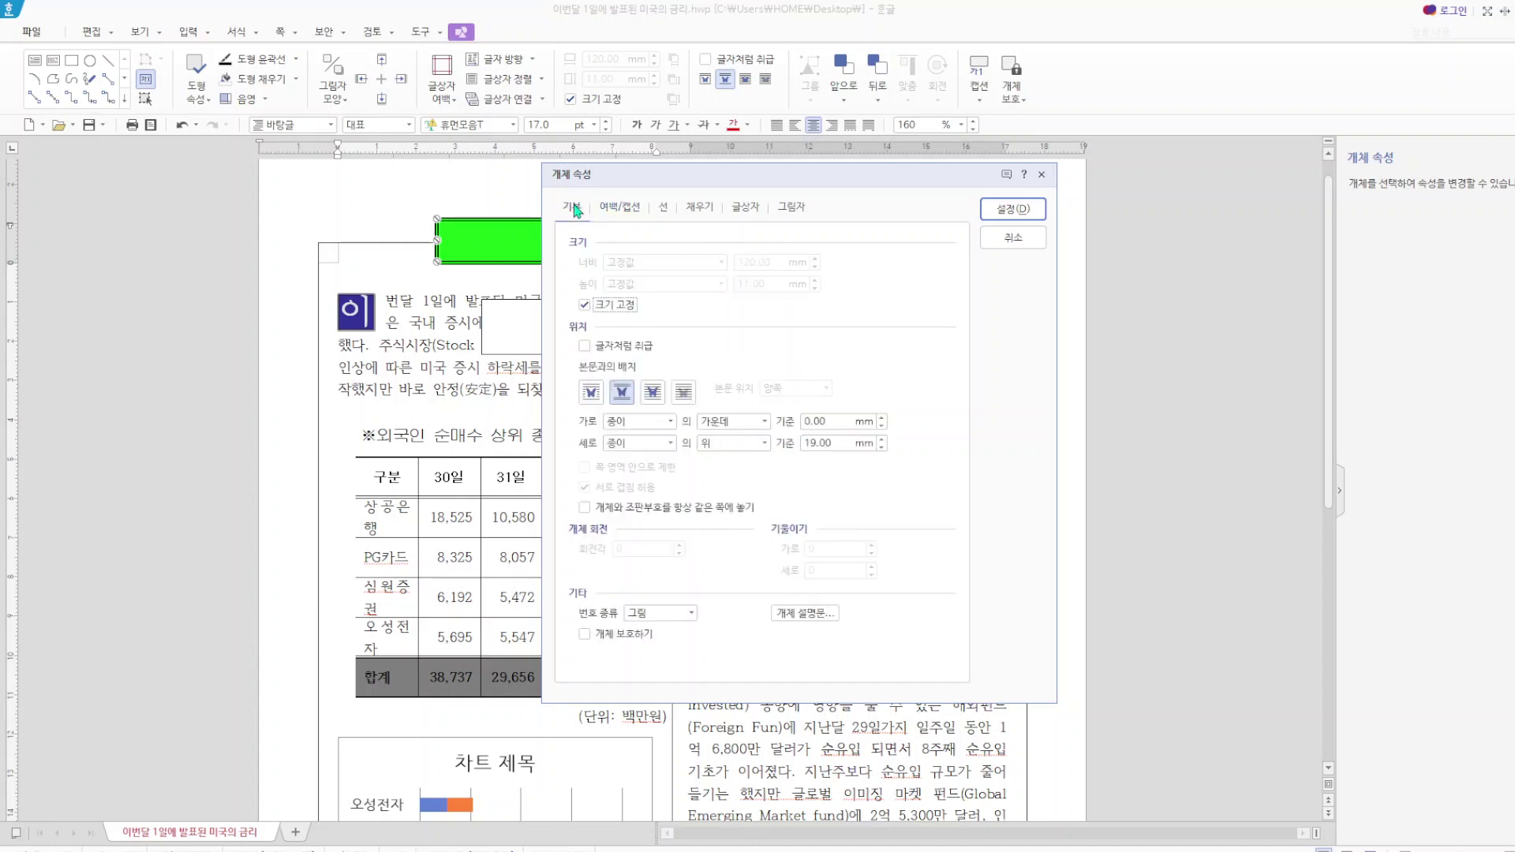
{"action": "left_click", "coordinate": [584, 304]}
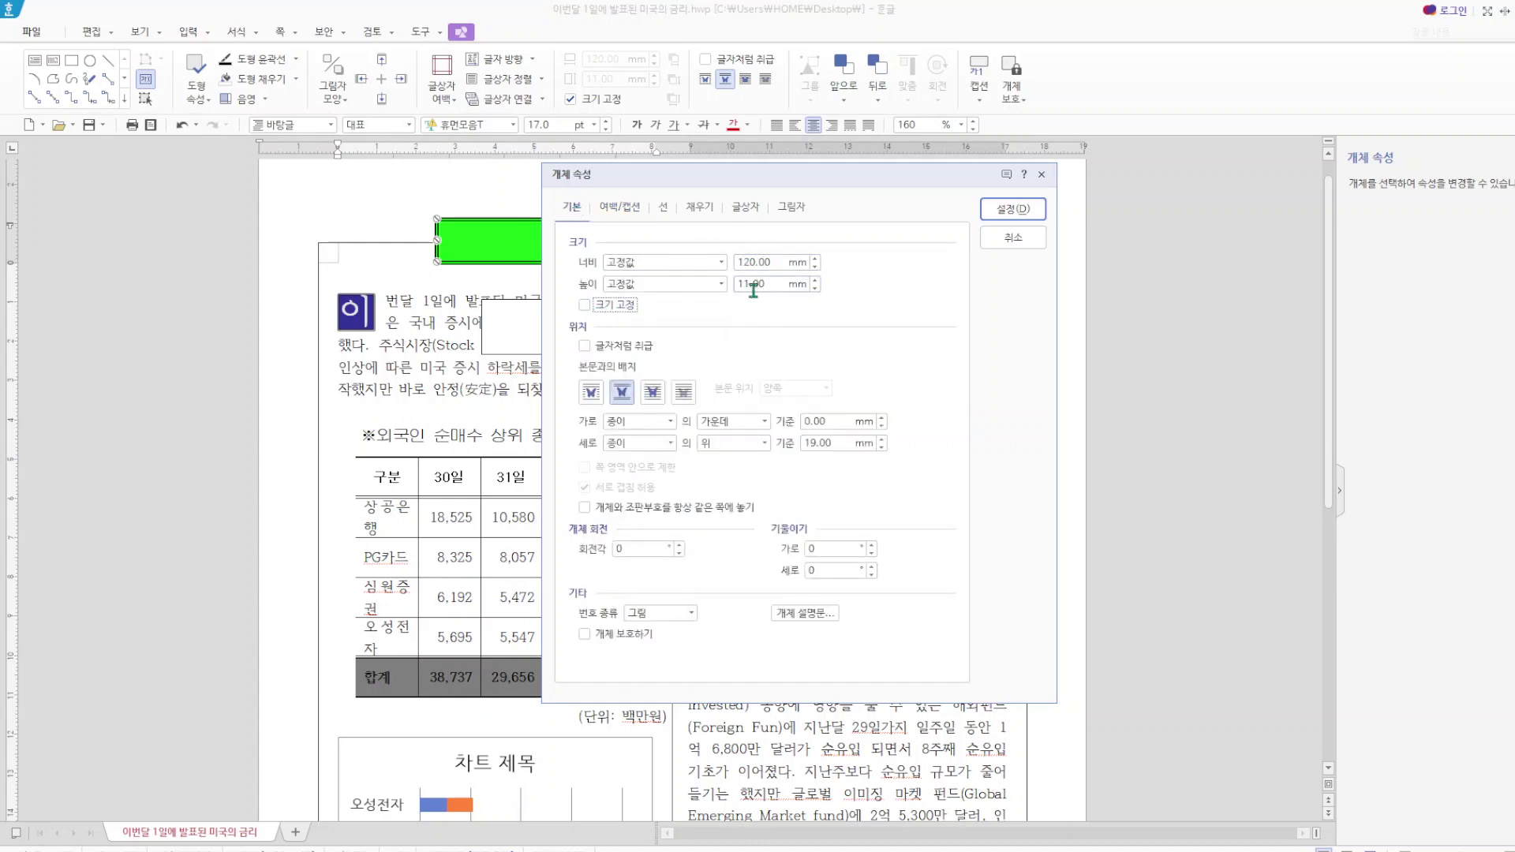
{"action": "left_click", "coordinate": [585, 305]}
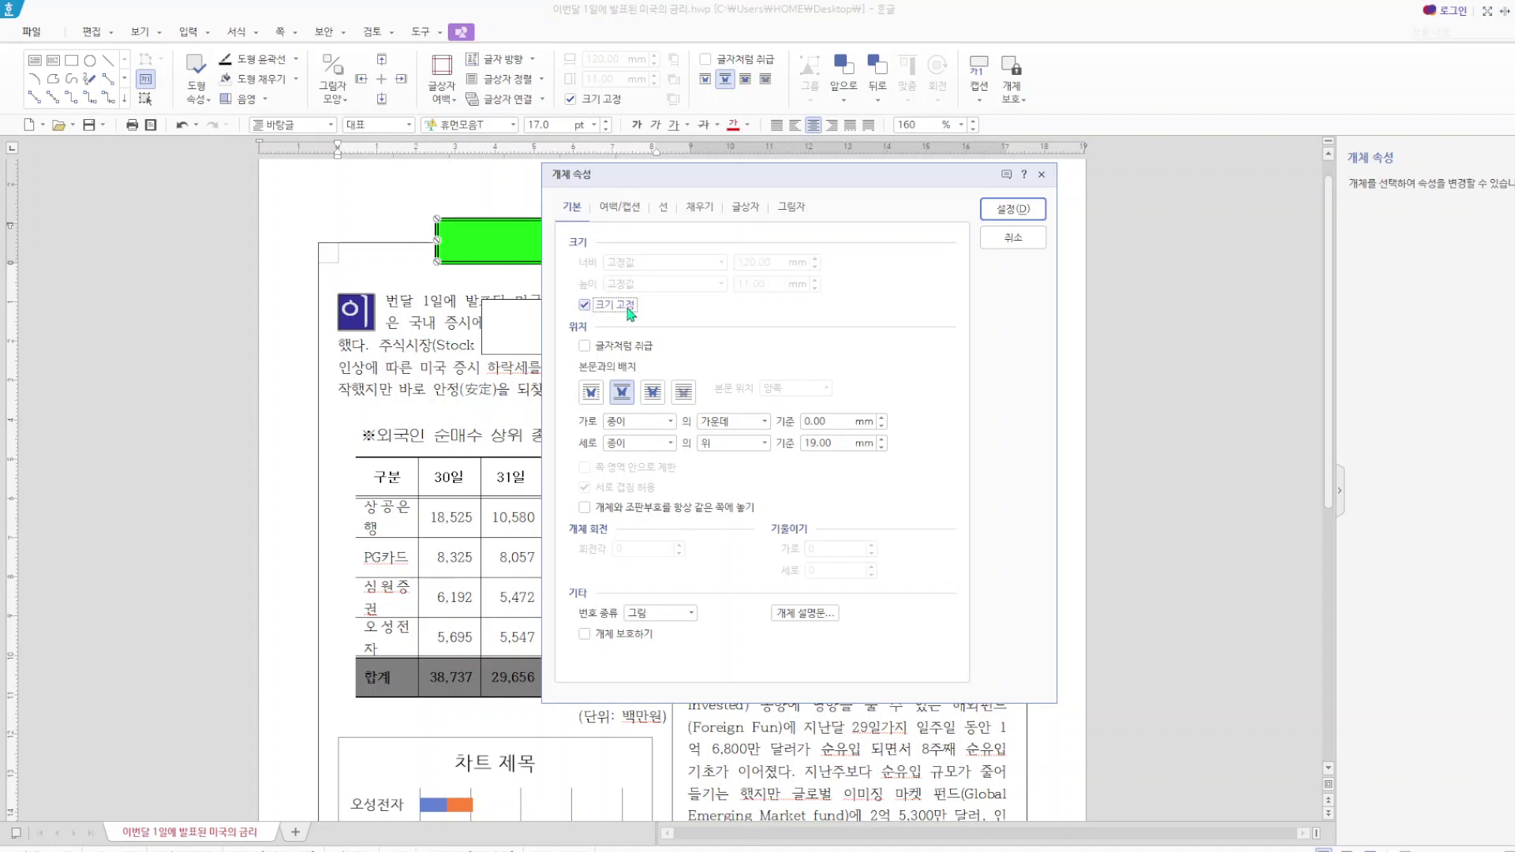
{"action": "left_click", "coordinate": [698, 214]}
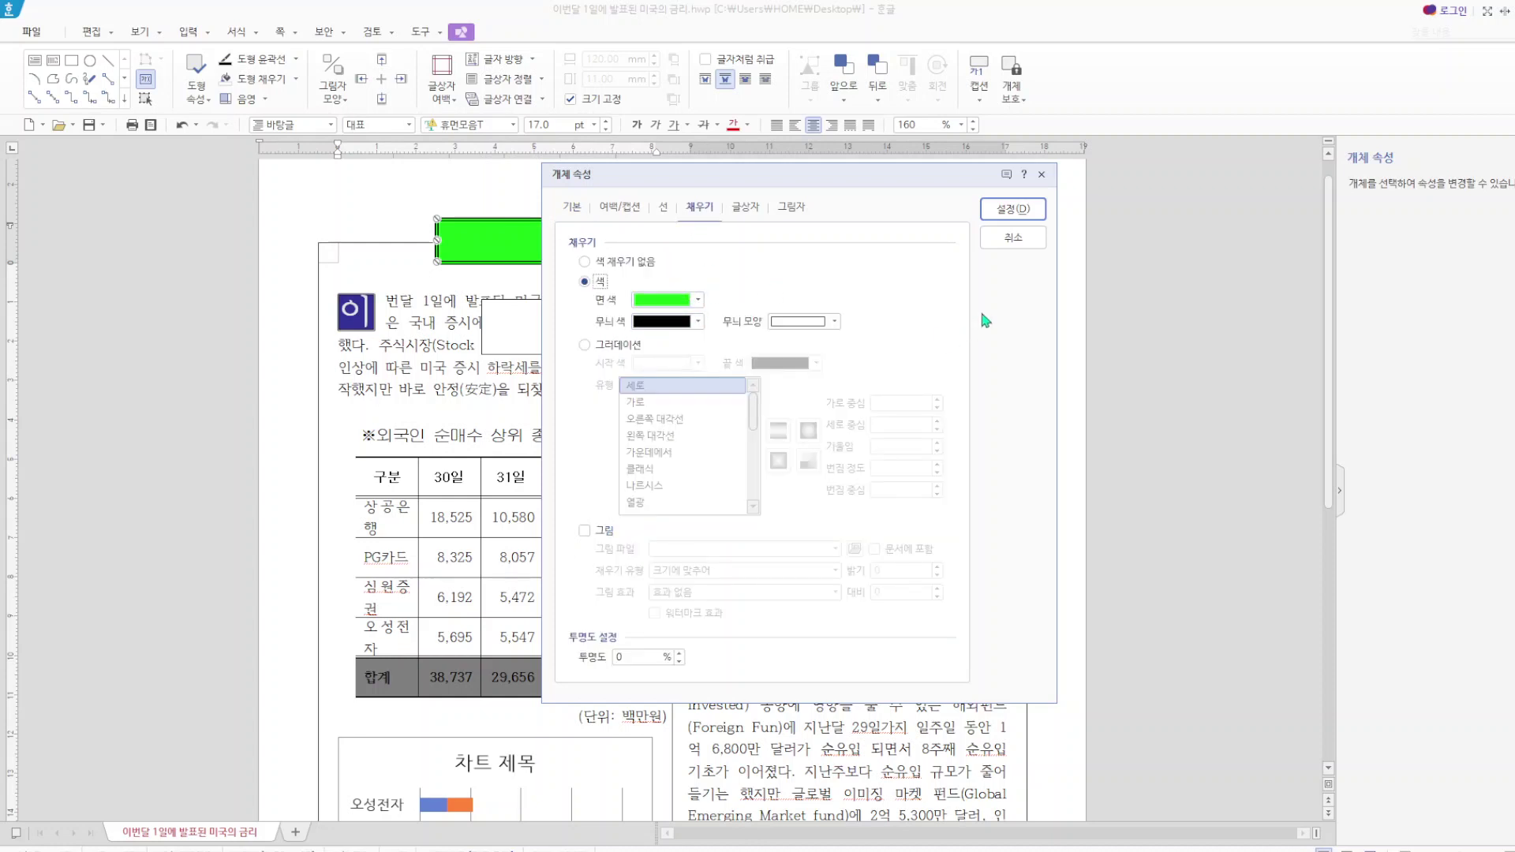
{"action": "left_click", "coordinate": [1042, 174]}
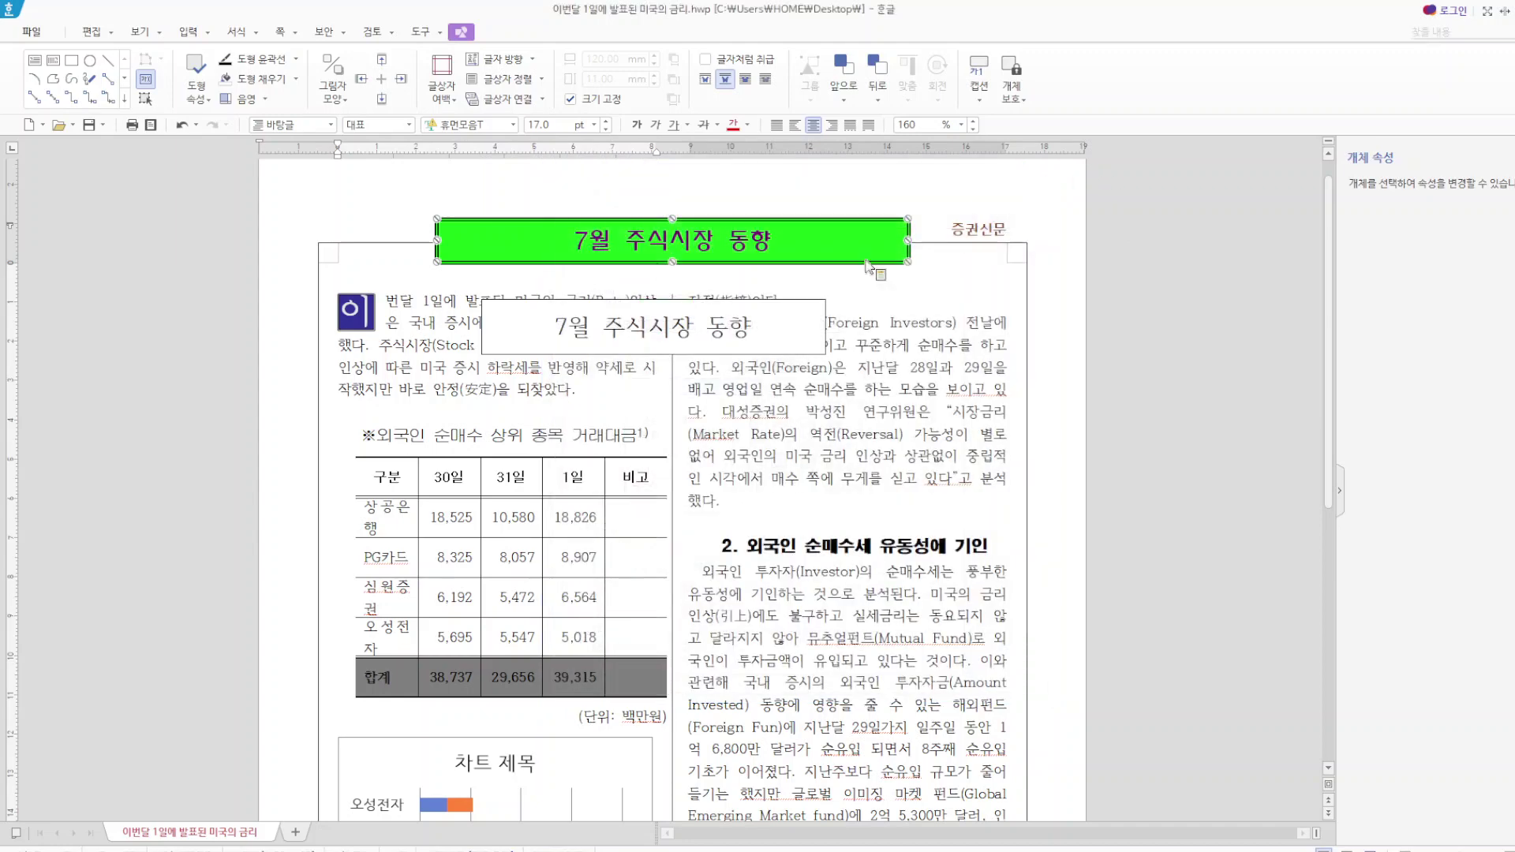
- Check the text-wrapping and position settings of the green title box in its object properties
{"action": "double_click", "coordinate": [774, 226]}
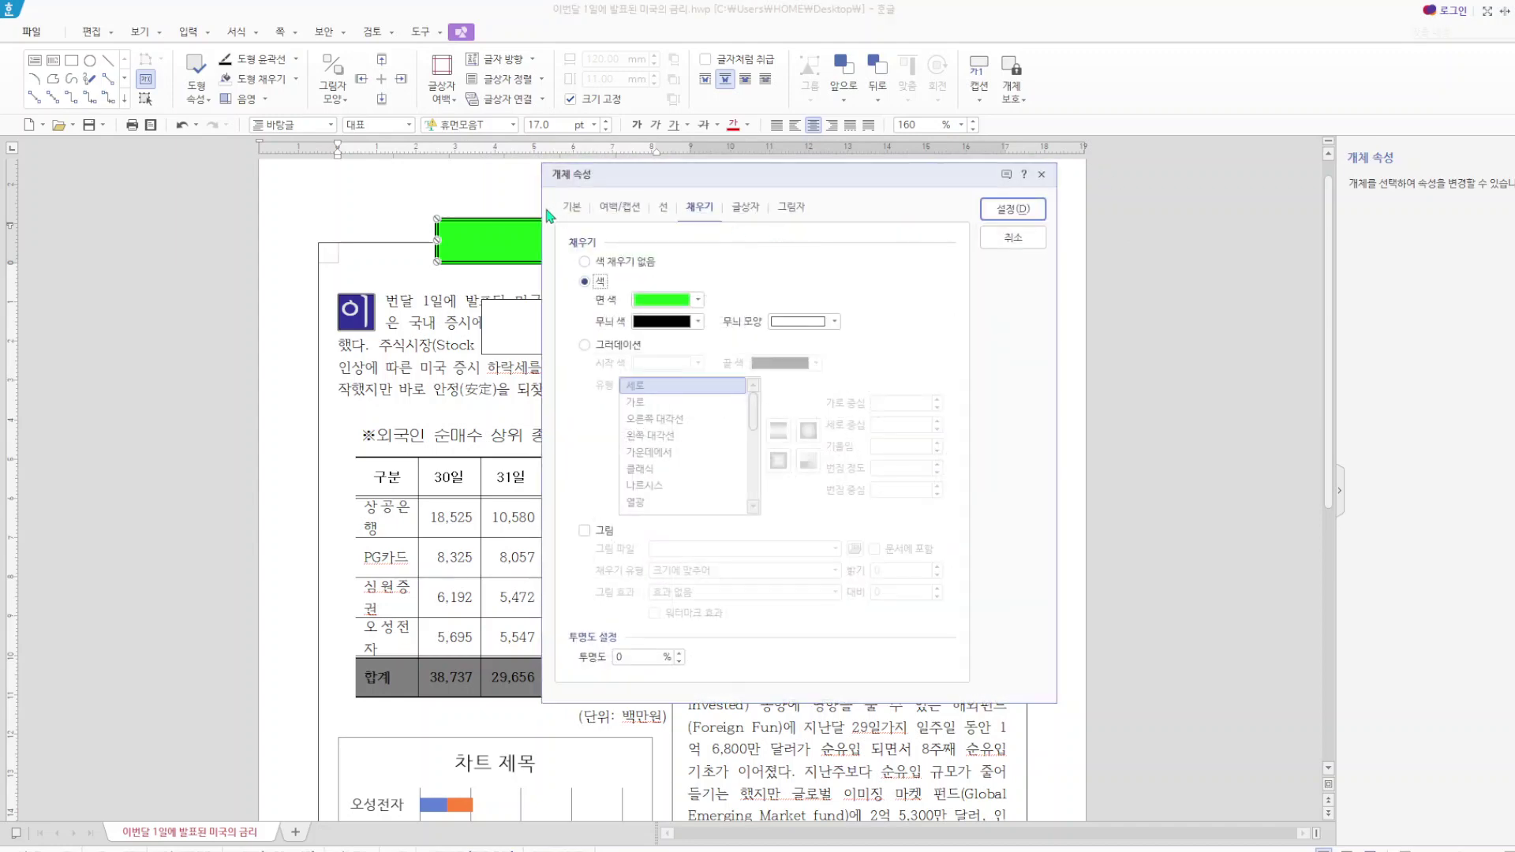
{"action": "left_click", "coordinate": [573, 208]}
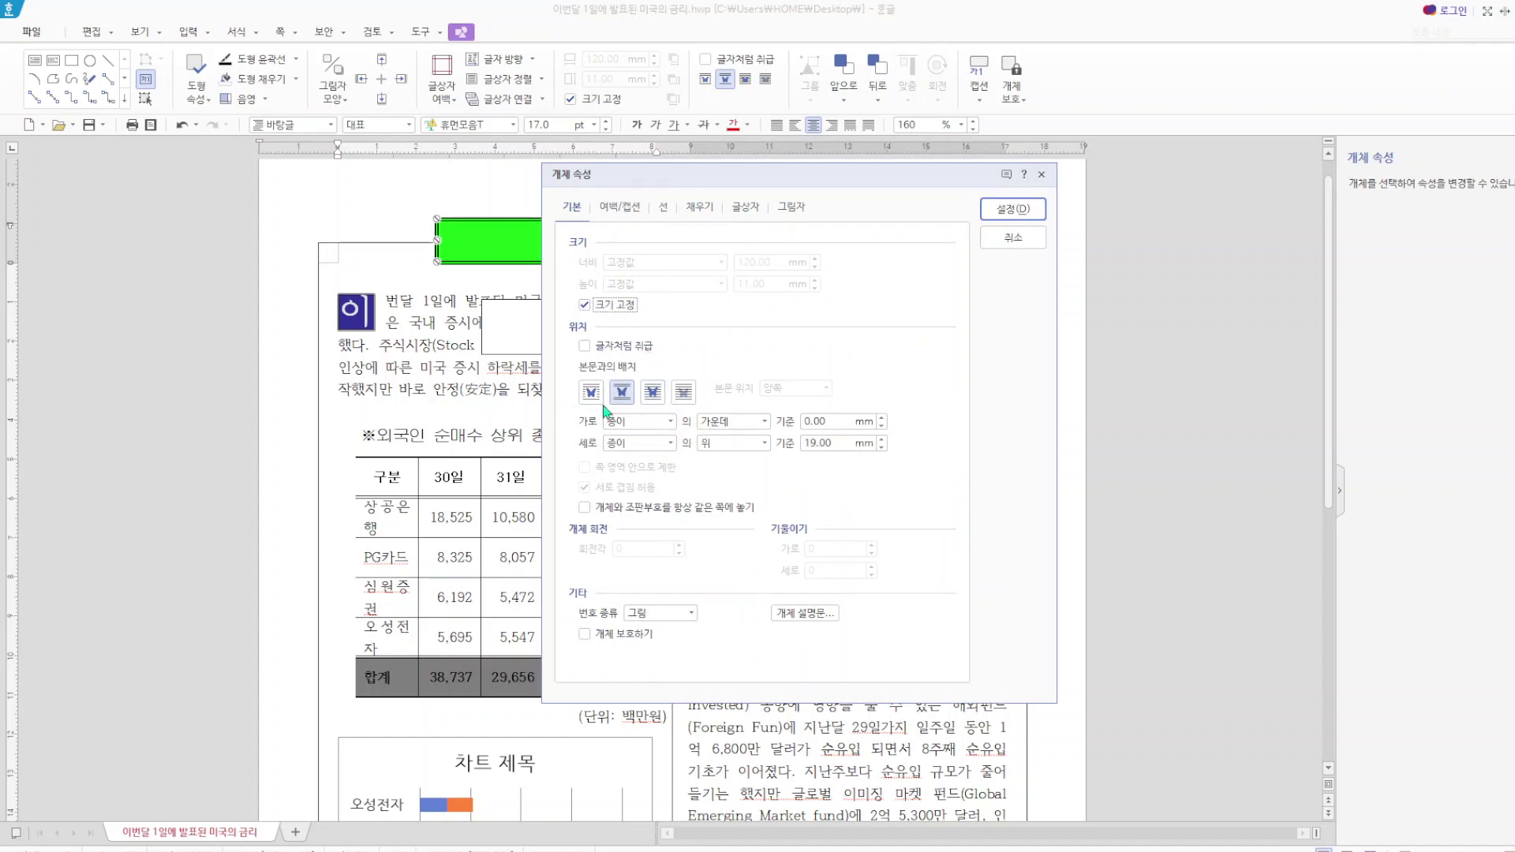
{"action": "left_click", "coordinate": [1042, 174]}
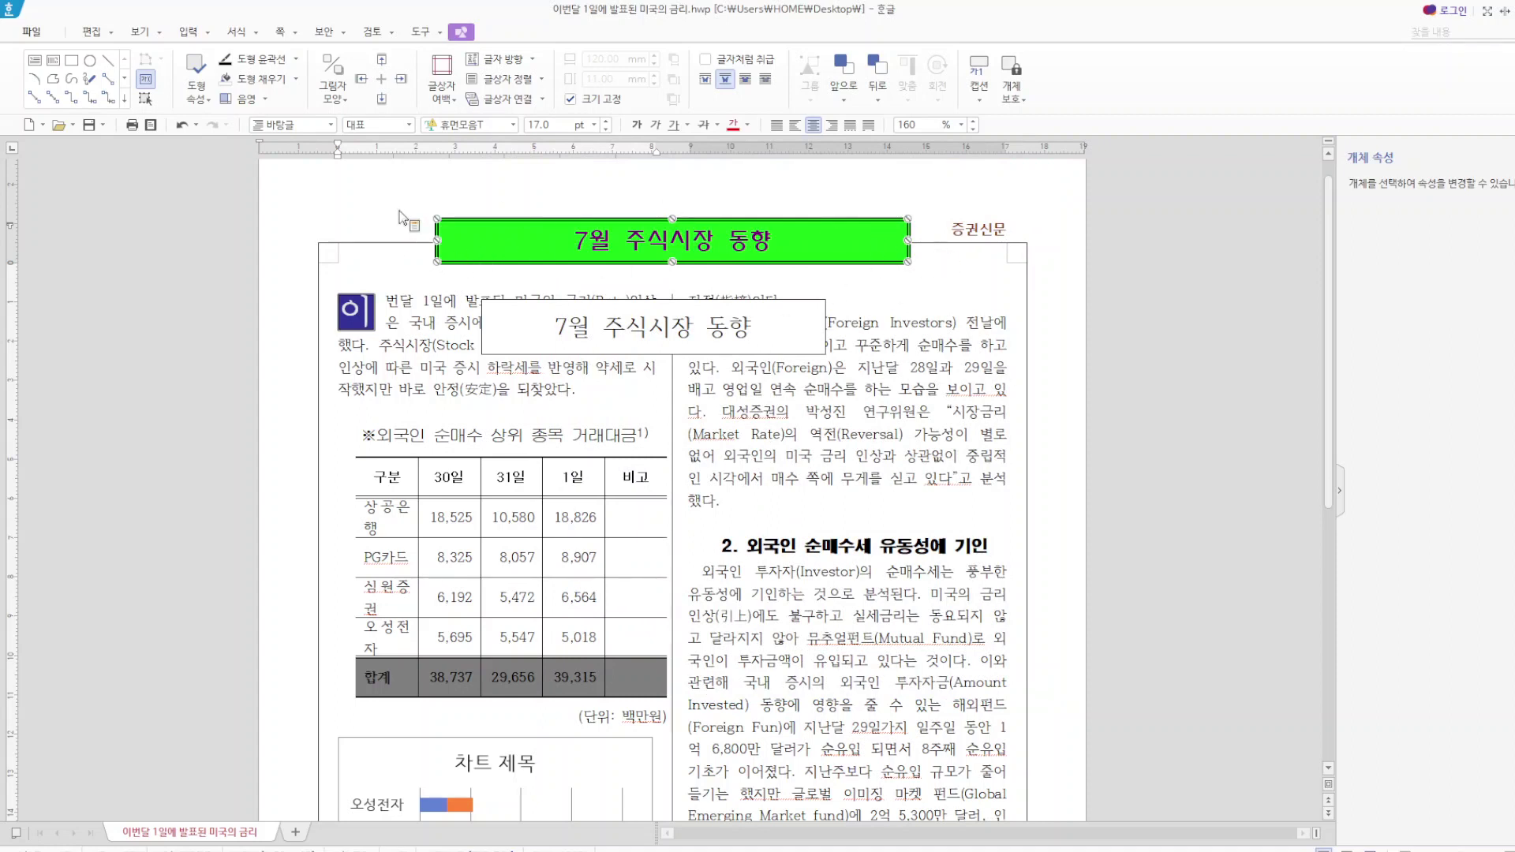
- Examine the line, spacing and position settings of the page border, and leave them as they are
{"action": "left_click", "coordinate": [412, 227]}
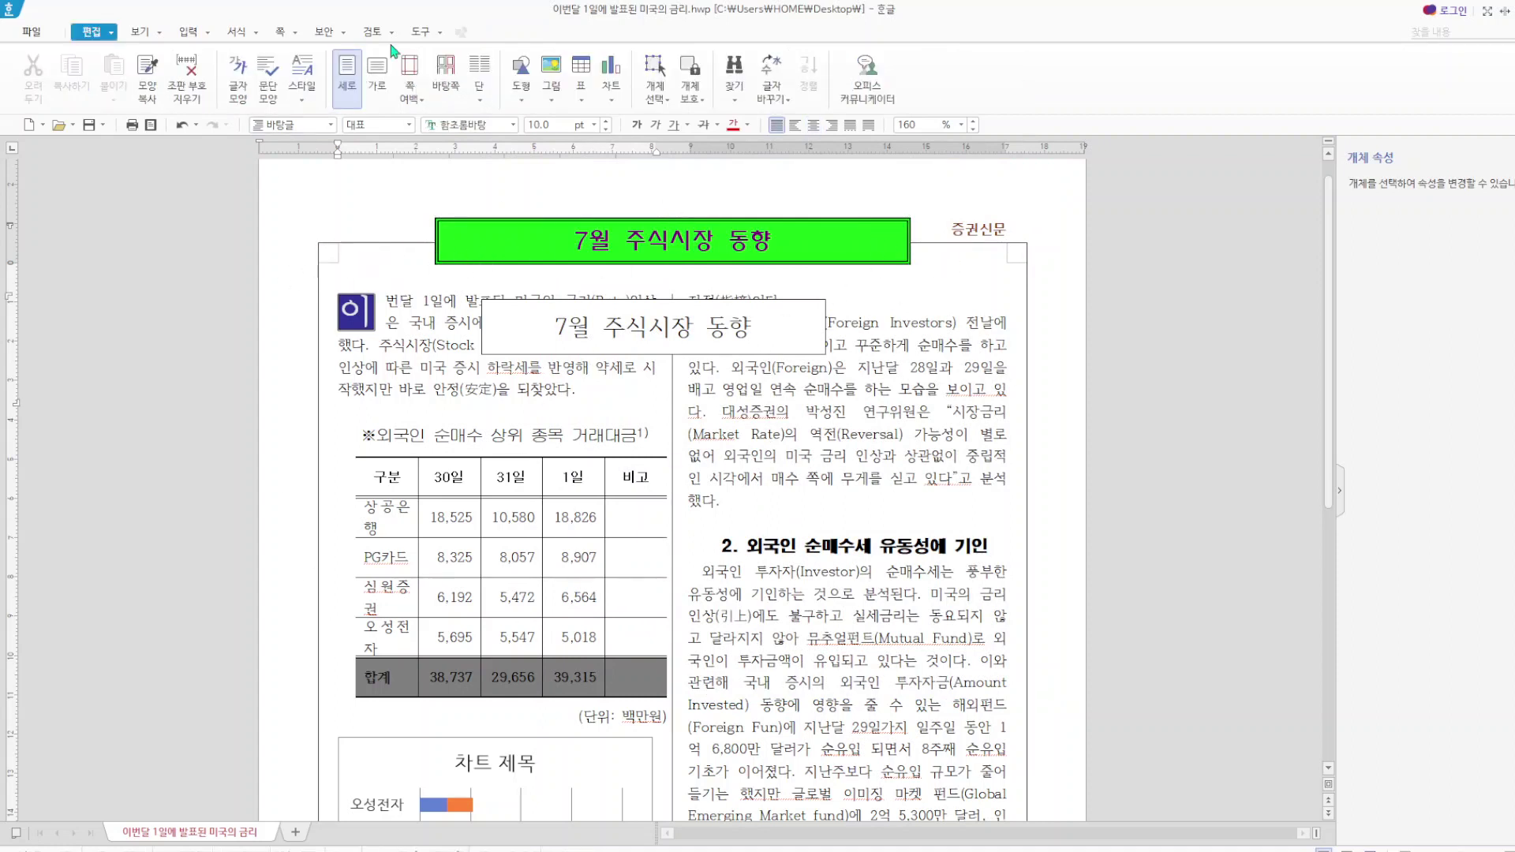
{"action": "left_click", "coordinate": [296, 33]}
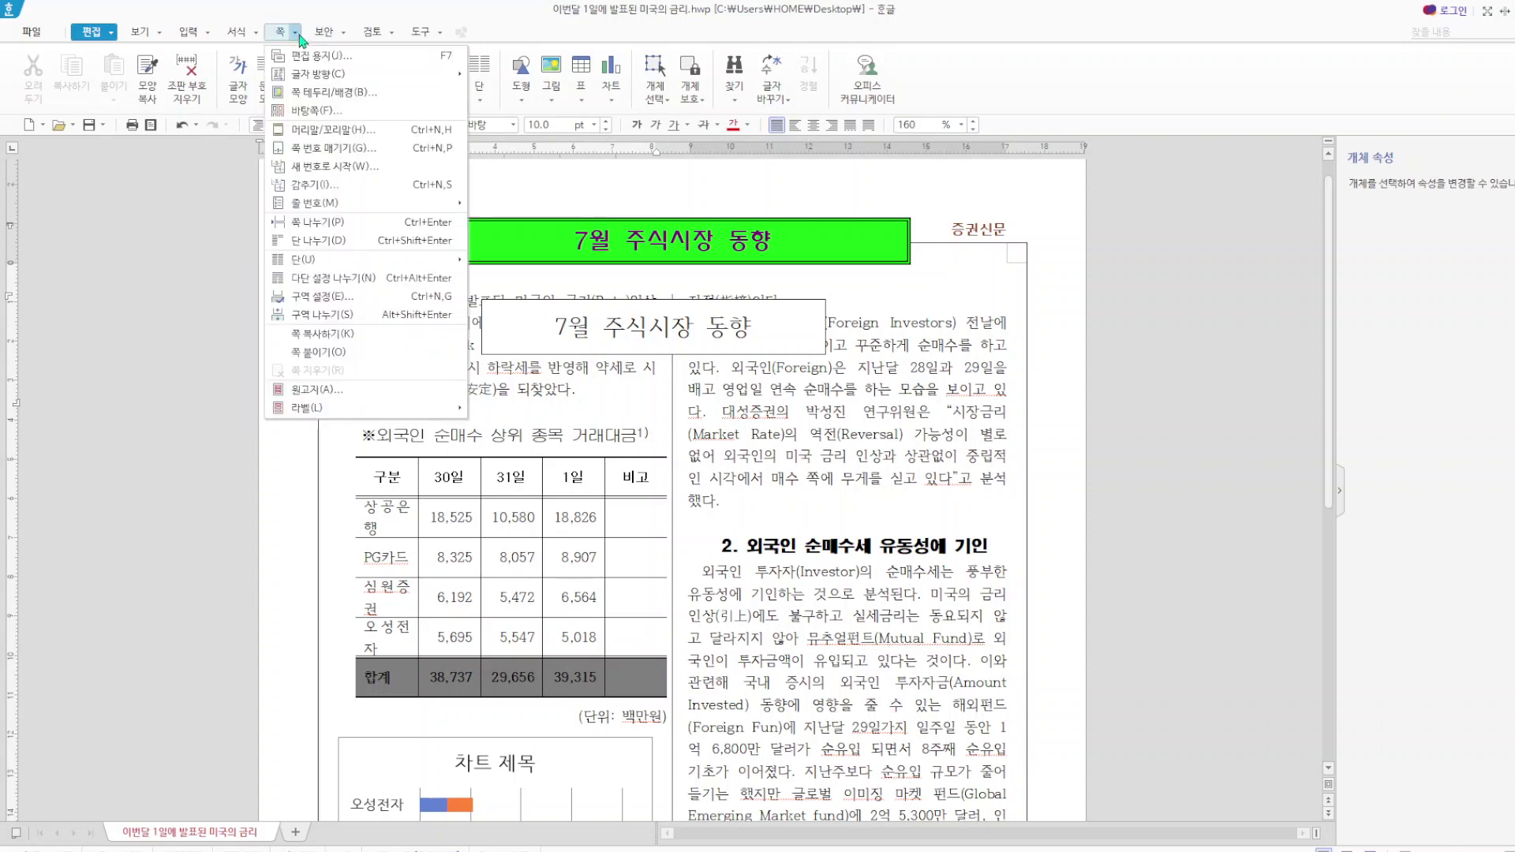
{"action": "left_click", "coordinate": [351, 98]}
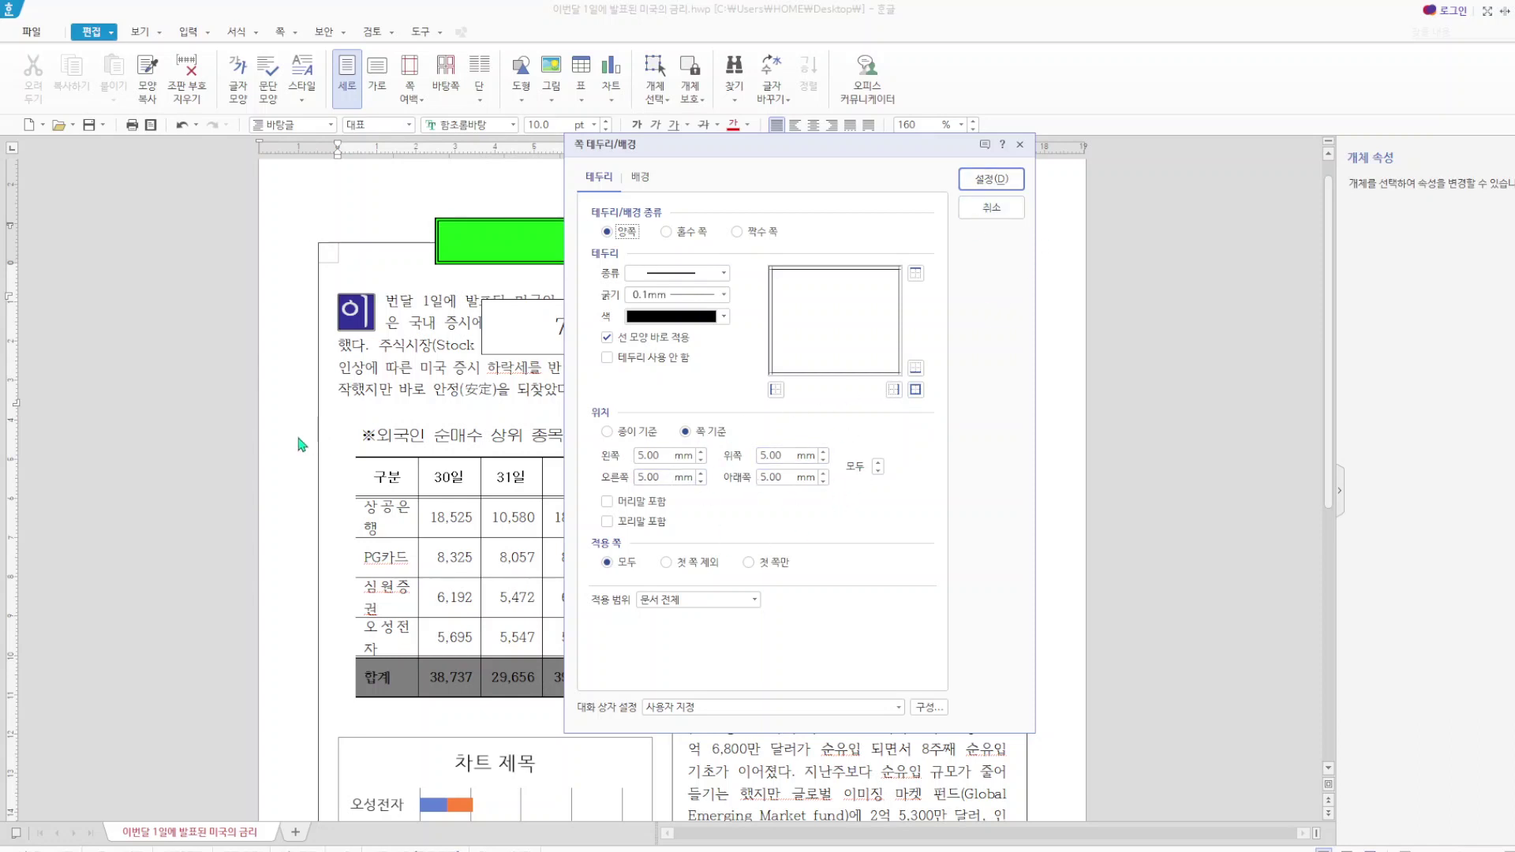
{"action": "left_click", "coordinate": [987, 208]}
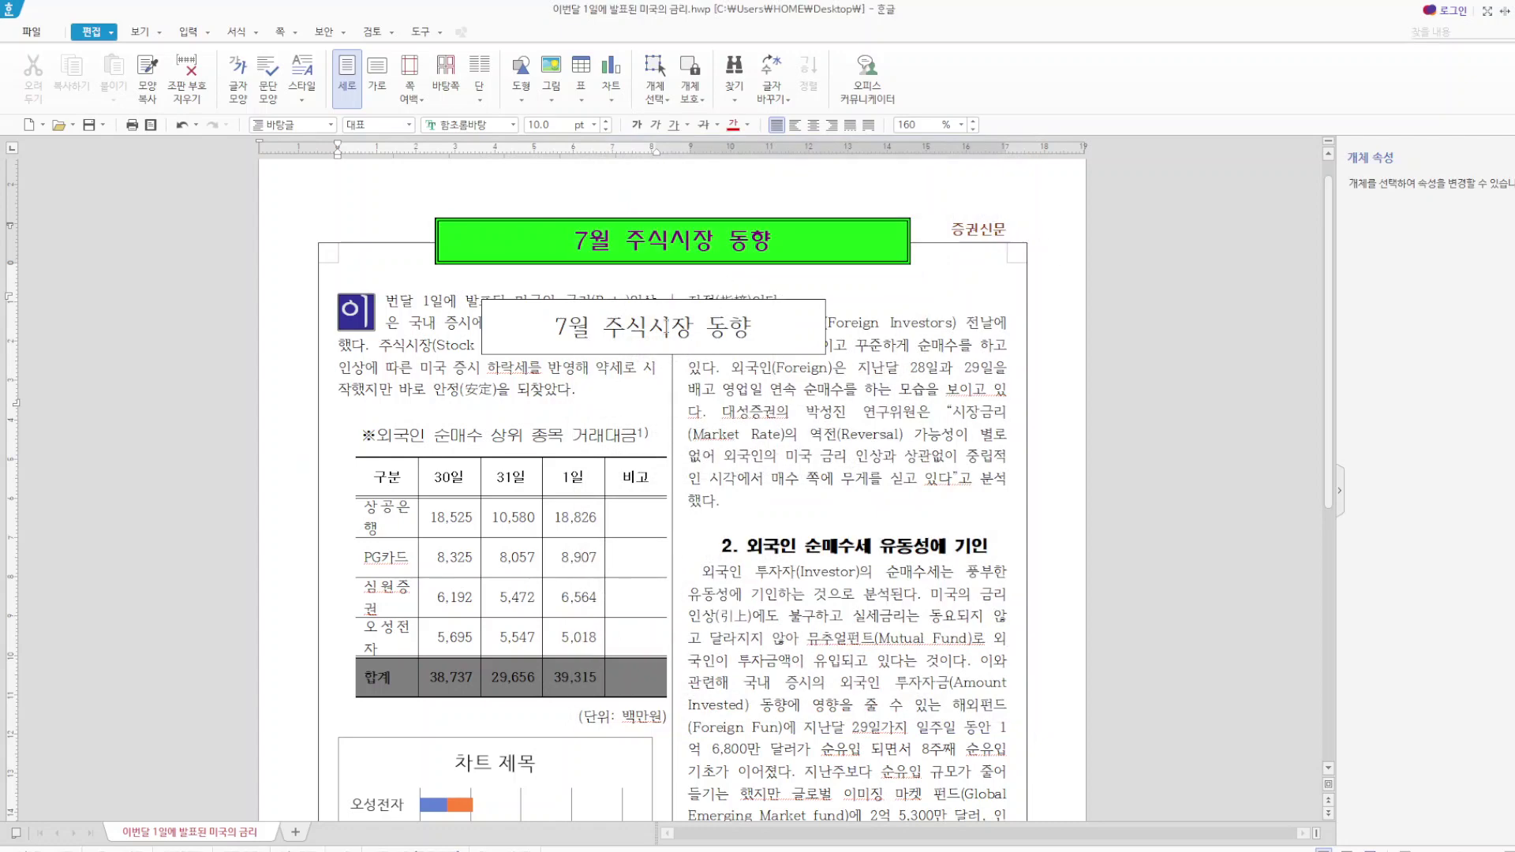
- Delete the white text box containing the duplicate title "7월 주식시장 동향"
{"action": "left_click", "coordinate": [684, 301]}
{"action": "key", "text": "Delete"}
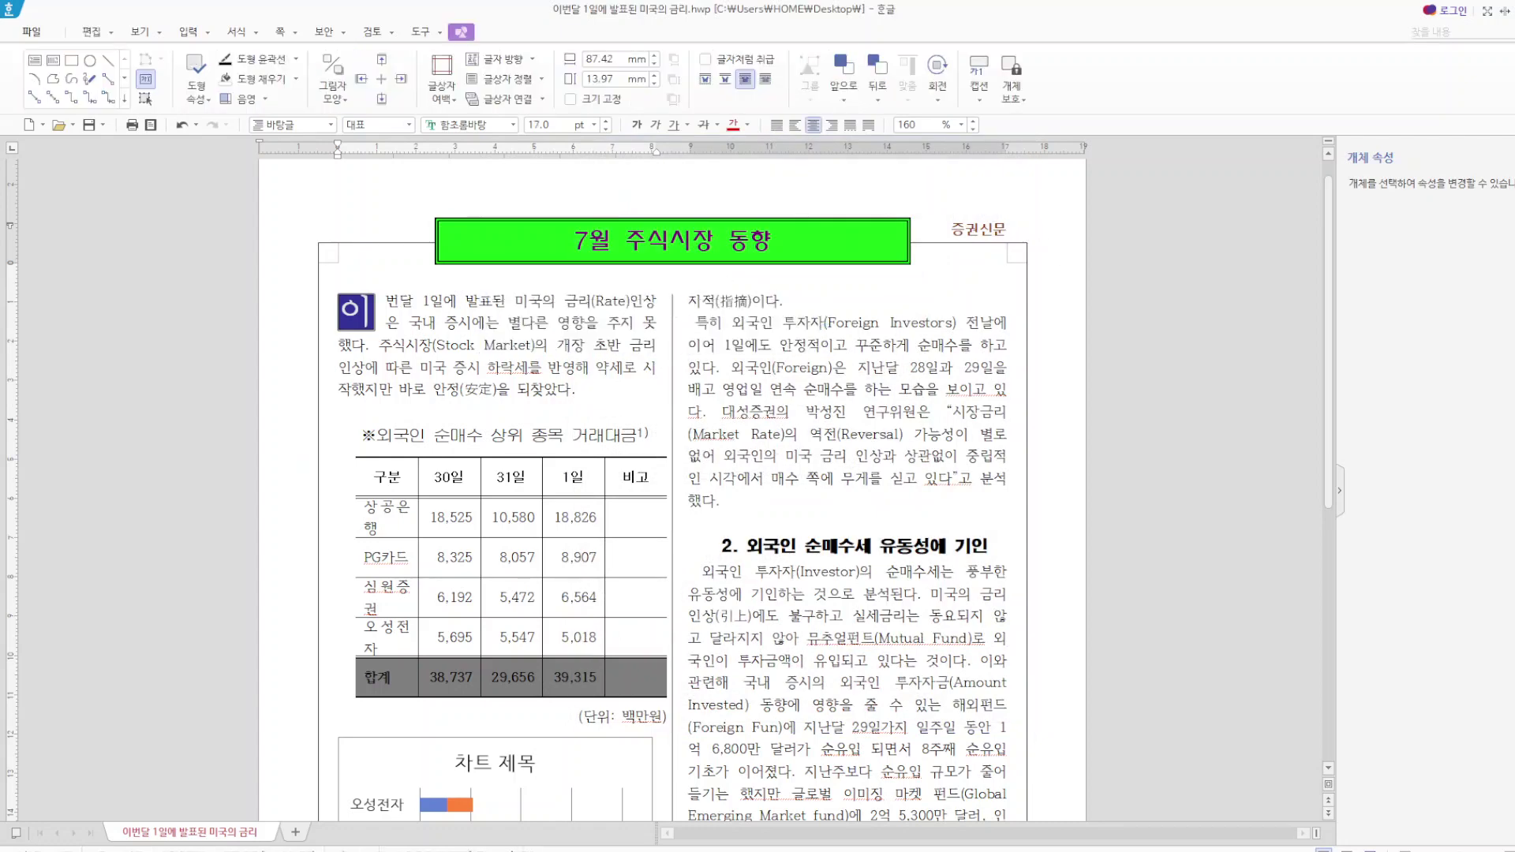
- Look over the whole newspaper page, from the title and table down to the chart, footnote, hyperlink and footer
{"action": "scroll", "coordinate": [887, 303], "scroll_direction": "down", "scroll_amount": 5}
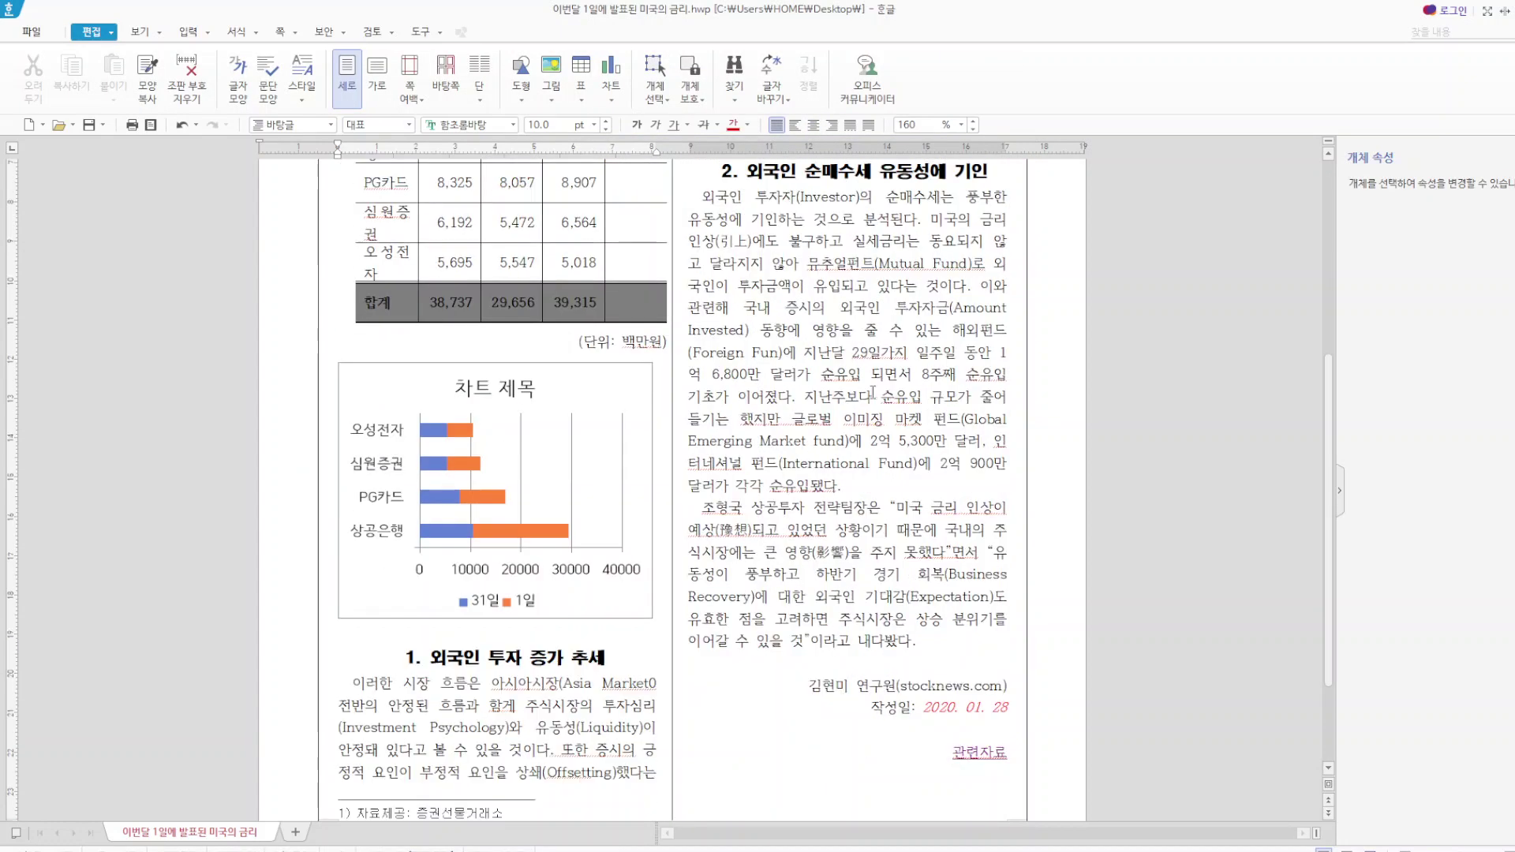
{"action": "scroll", "coordinate": [789, 300], "scroll_direction": "up", "scroll_amount": 6}
{"action": "scroll", "coordinate": [750, 316], "scroll_direction": "down", "scroll_amount": 5}
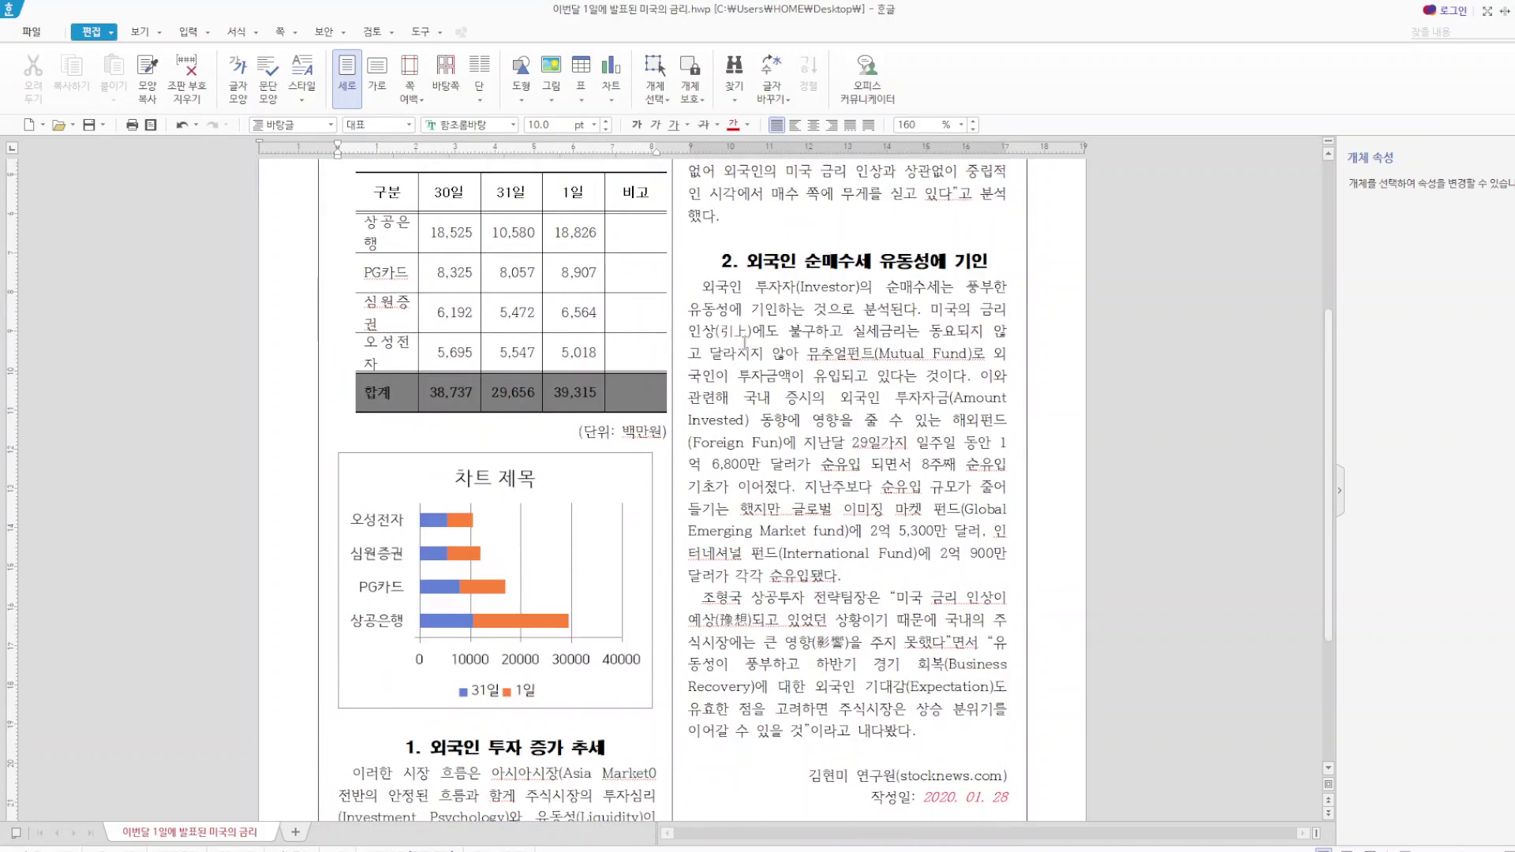
{"action": "scroll", "coordinate": [517, 319], "scroll_direction": "down", "scroll_amount": 1}
{"action": "scroll", "coordinate": [549, 597], "scroll_direction": "down", "scroll_amount": 2}
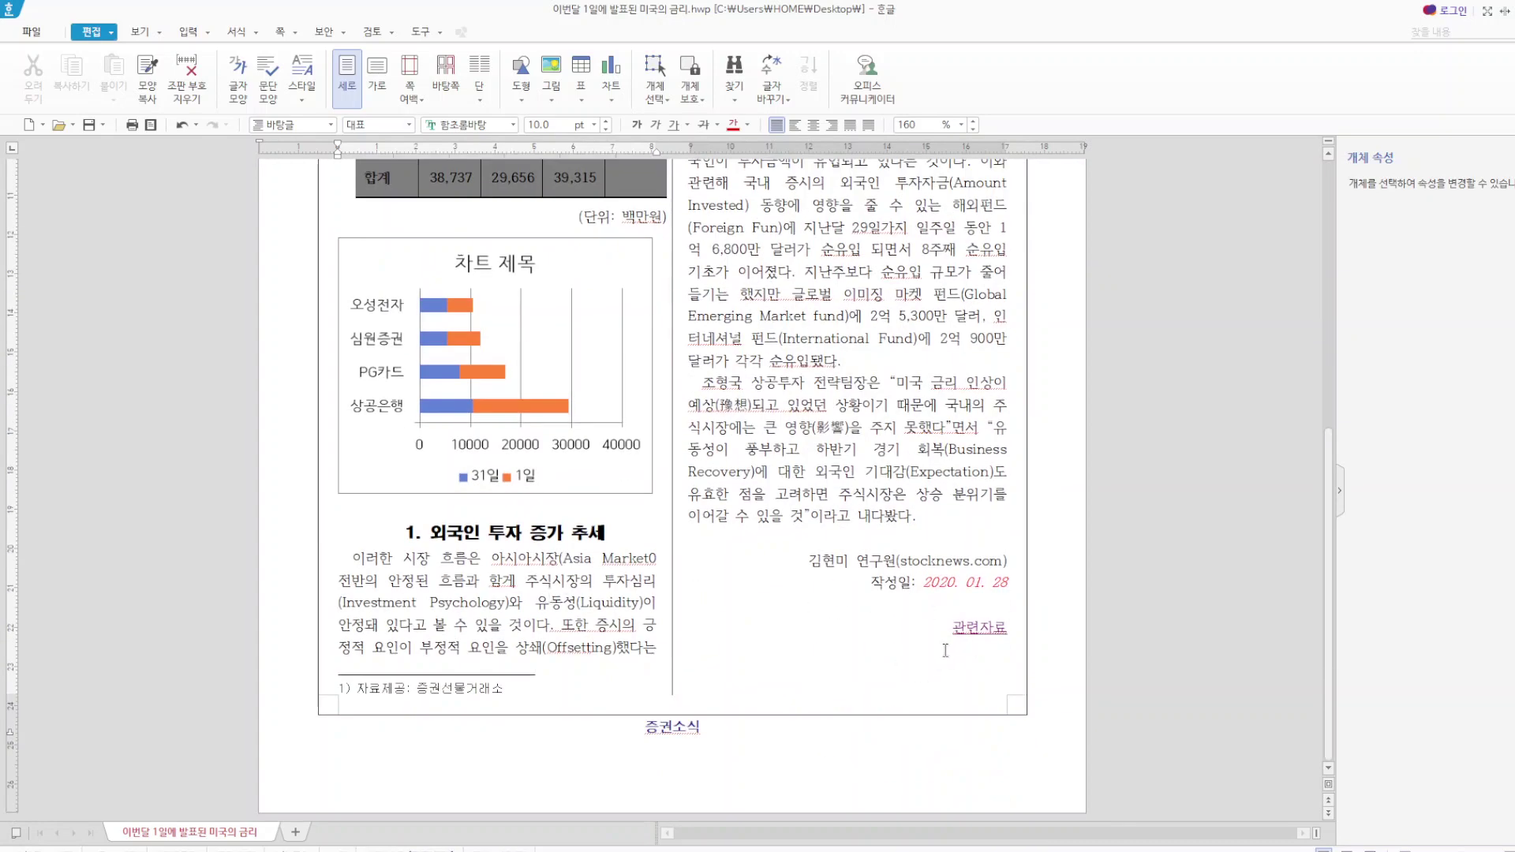
{"action": "scroll", "coordinate": [843, 448], "scroll_direction": "up", "scroll_amount": 8}
{"action": "scroll", "coordinate": [933, 401], "scroll_direction": "down", "scroll_amount": 8}
{"action": "scroll", "coordinate": [958, 472], "scroll_direction": "up", "scroll_amount": 8}
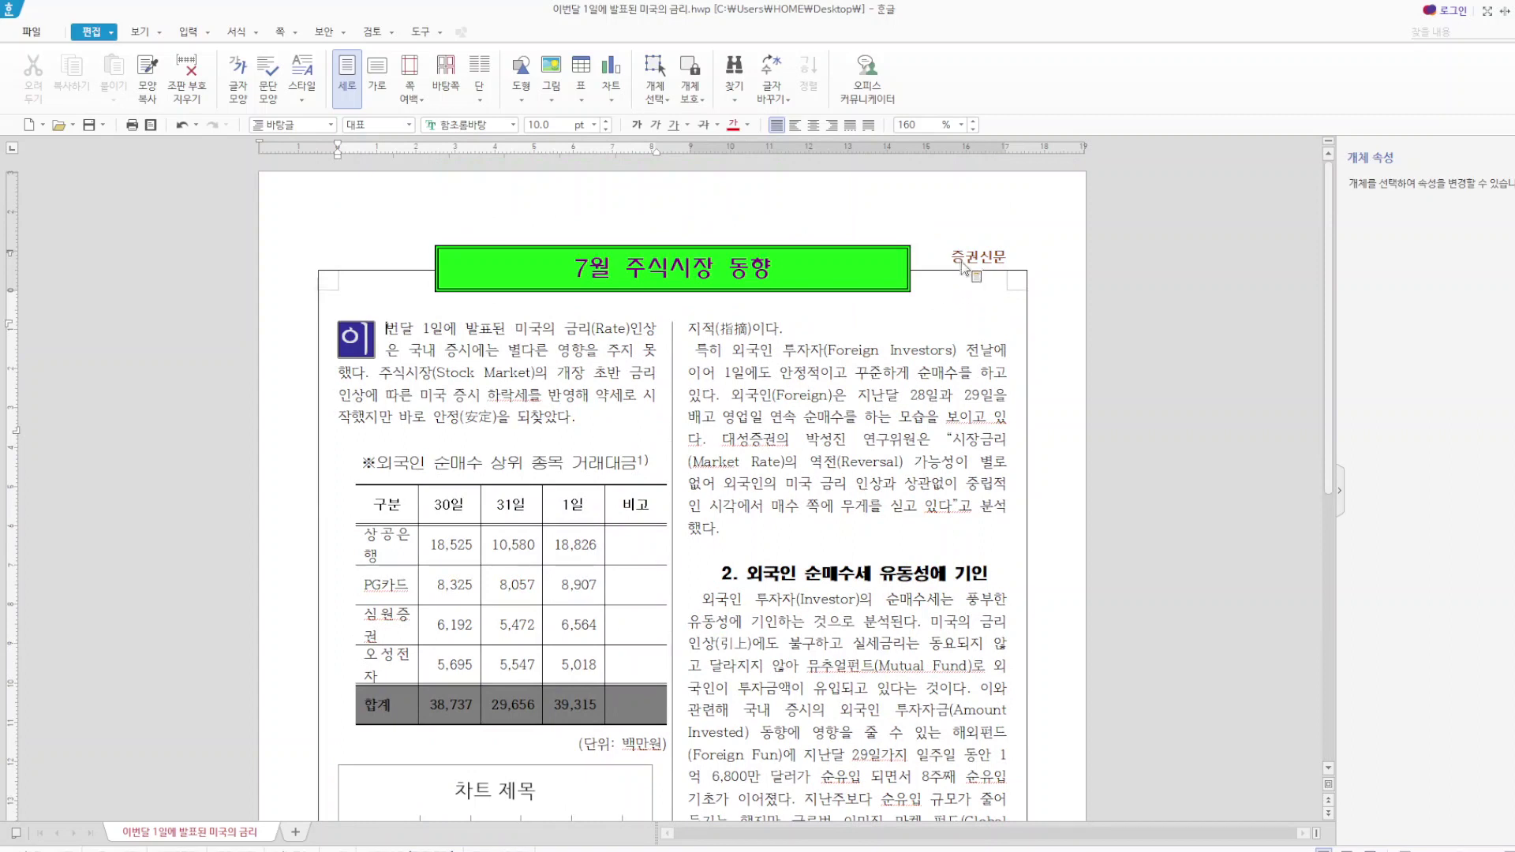
- Examine the header options (머리말) used for the "증권신문" text, without creating a new header
{"action": "left_click", "coordinate": [957, 264]}
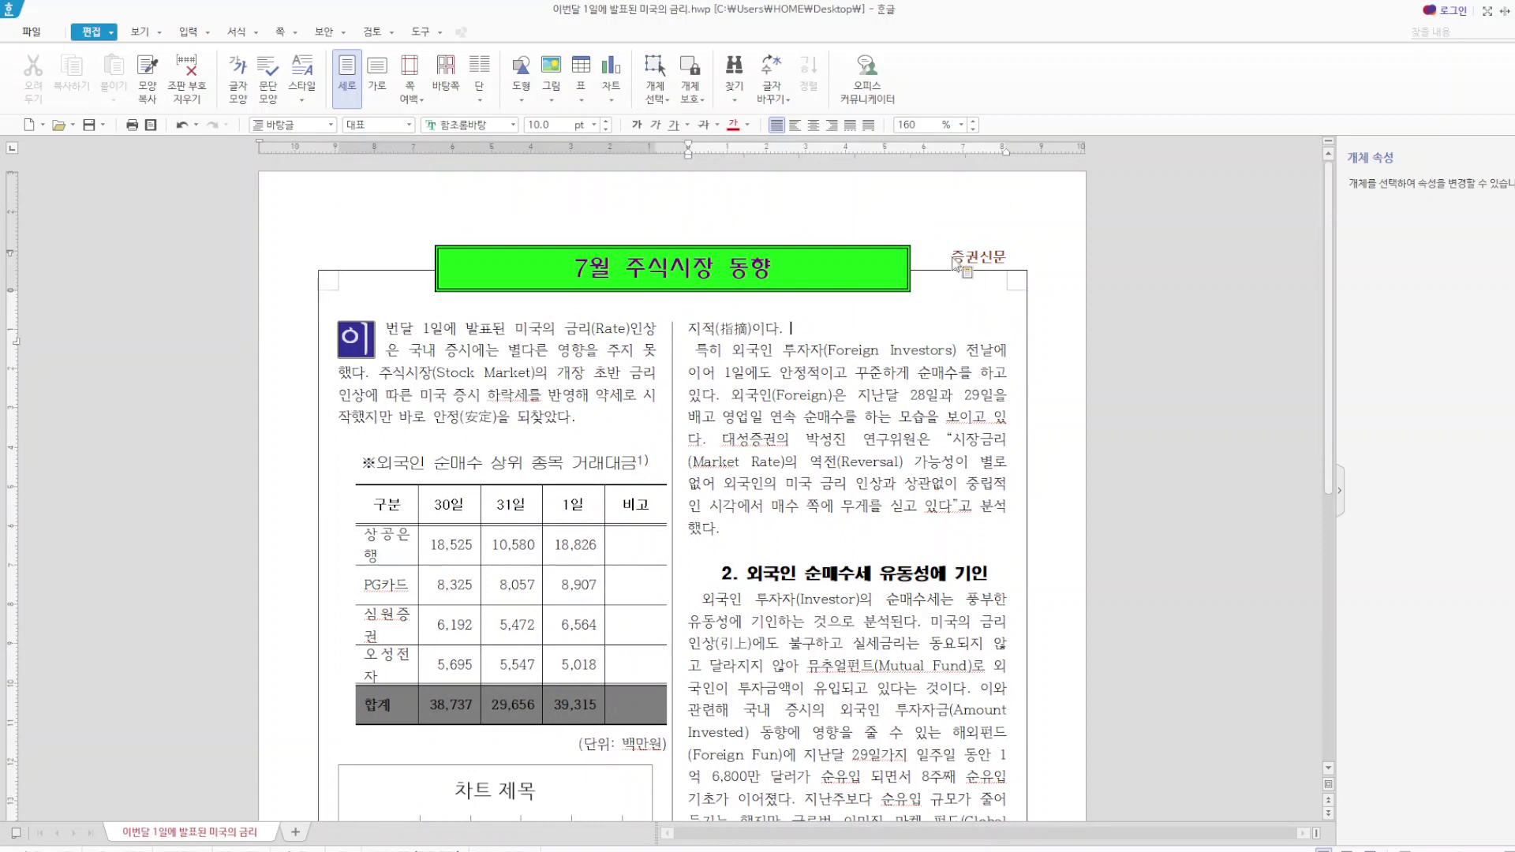
{"action": "left_click", "coordinate": [296, 33]}
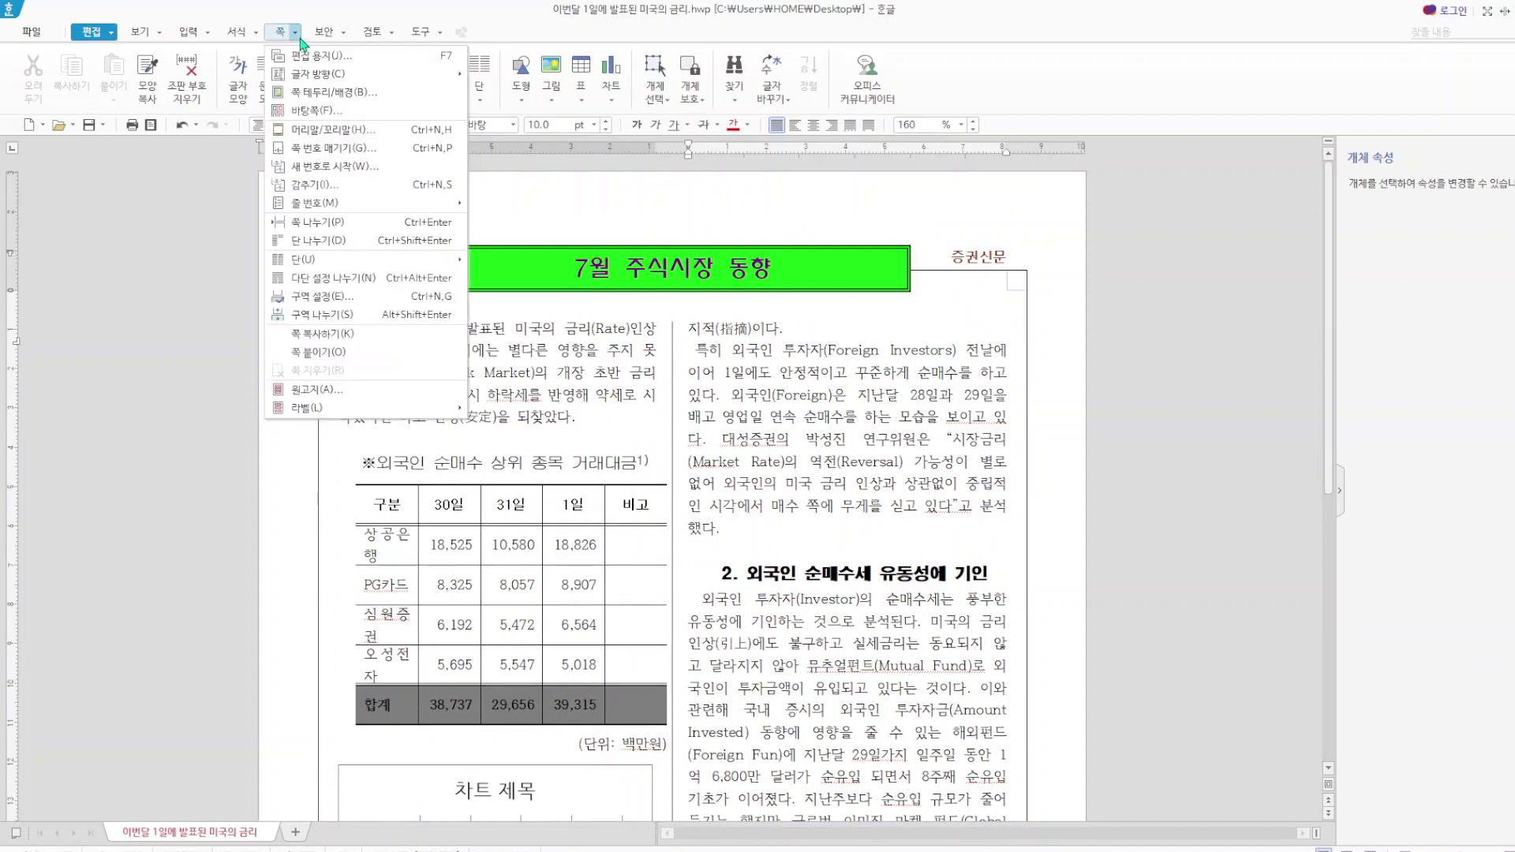
{"action": "left_click", "coordinate": [355, 129]}
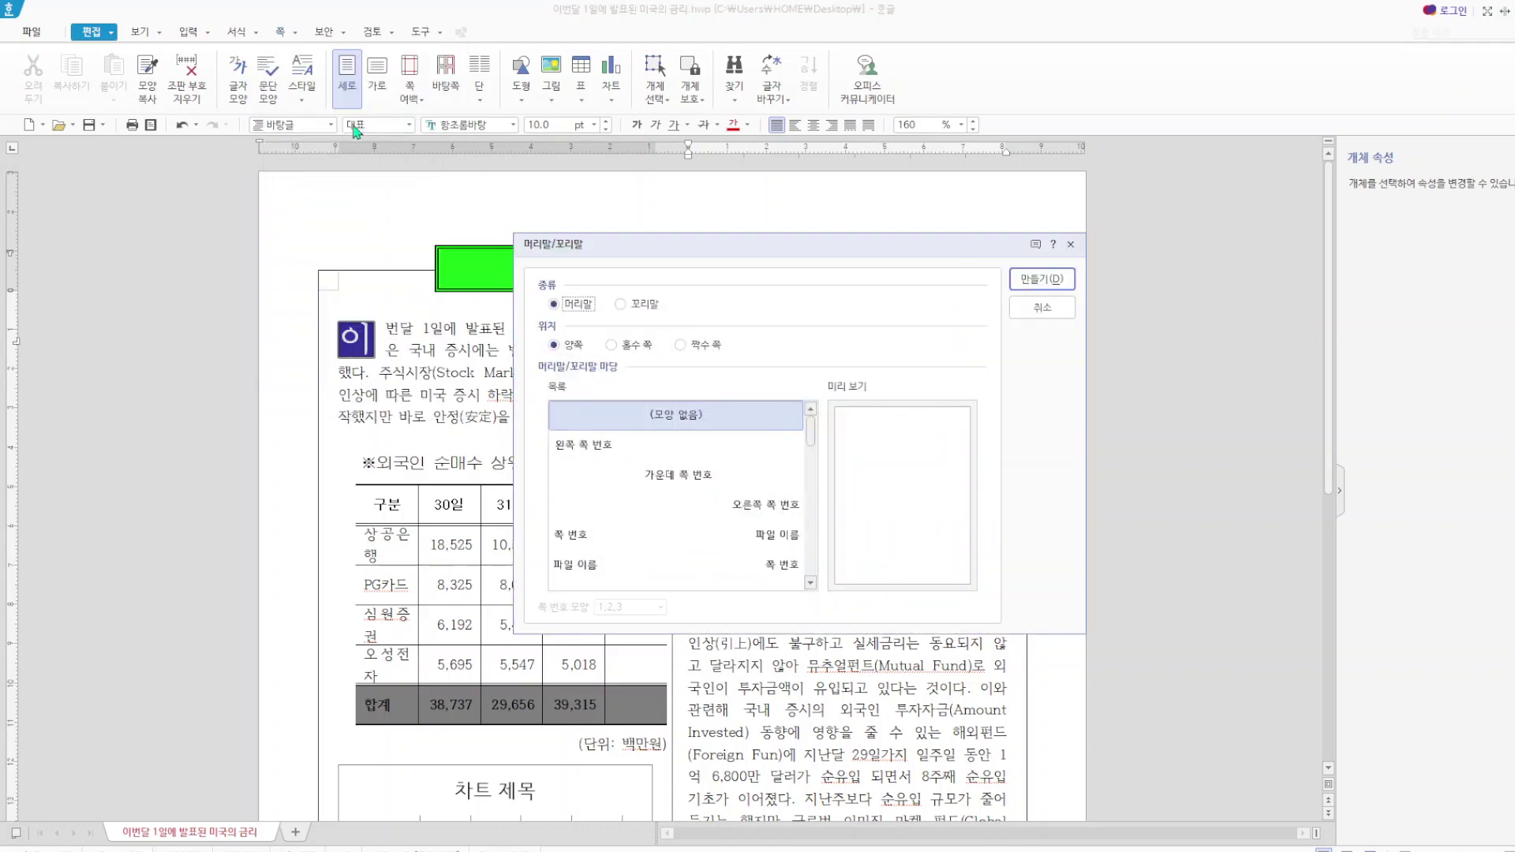
{"action": "left_click", "coordinate": [1072, 247]}
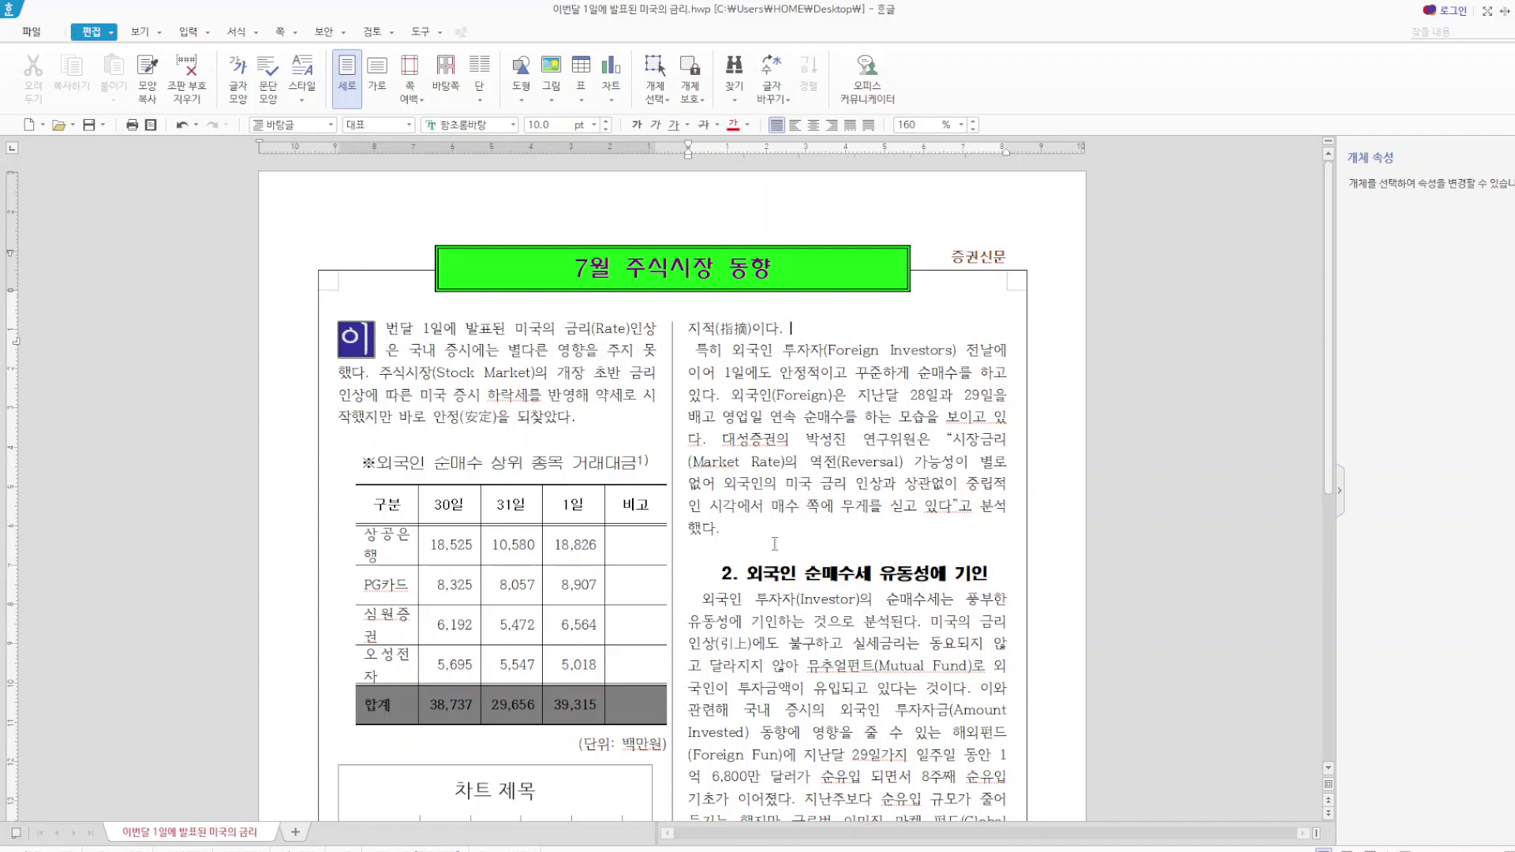
- View the page numbering settings (쪽 번호 매기기) and close them without inserting a number
{"action": "key", "text": "Hangul"}
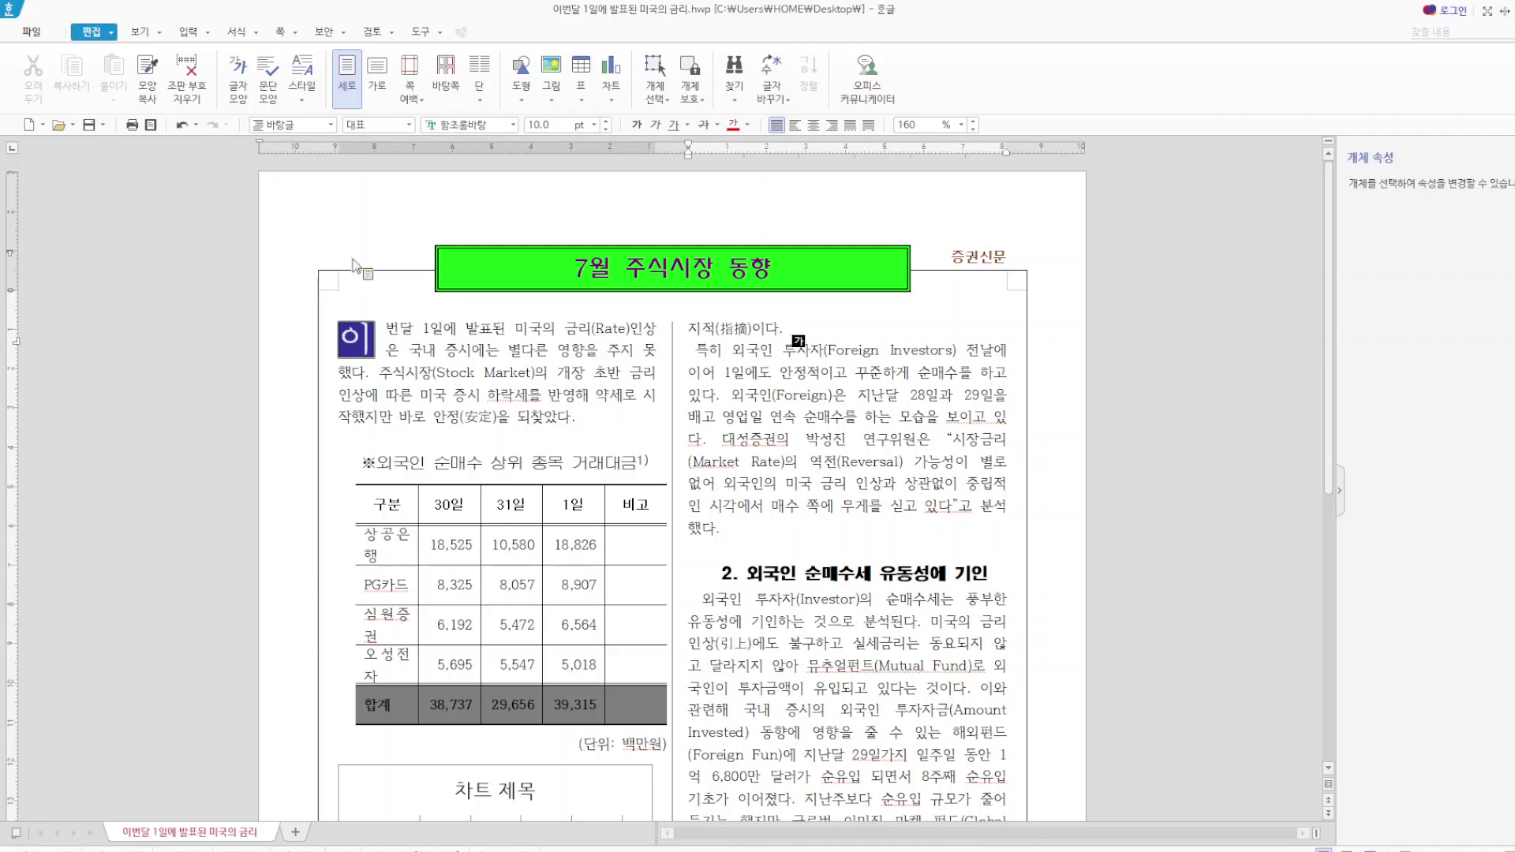
{"action": "left_click", "coordinate": [298, 36]}
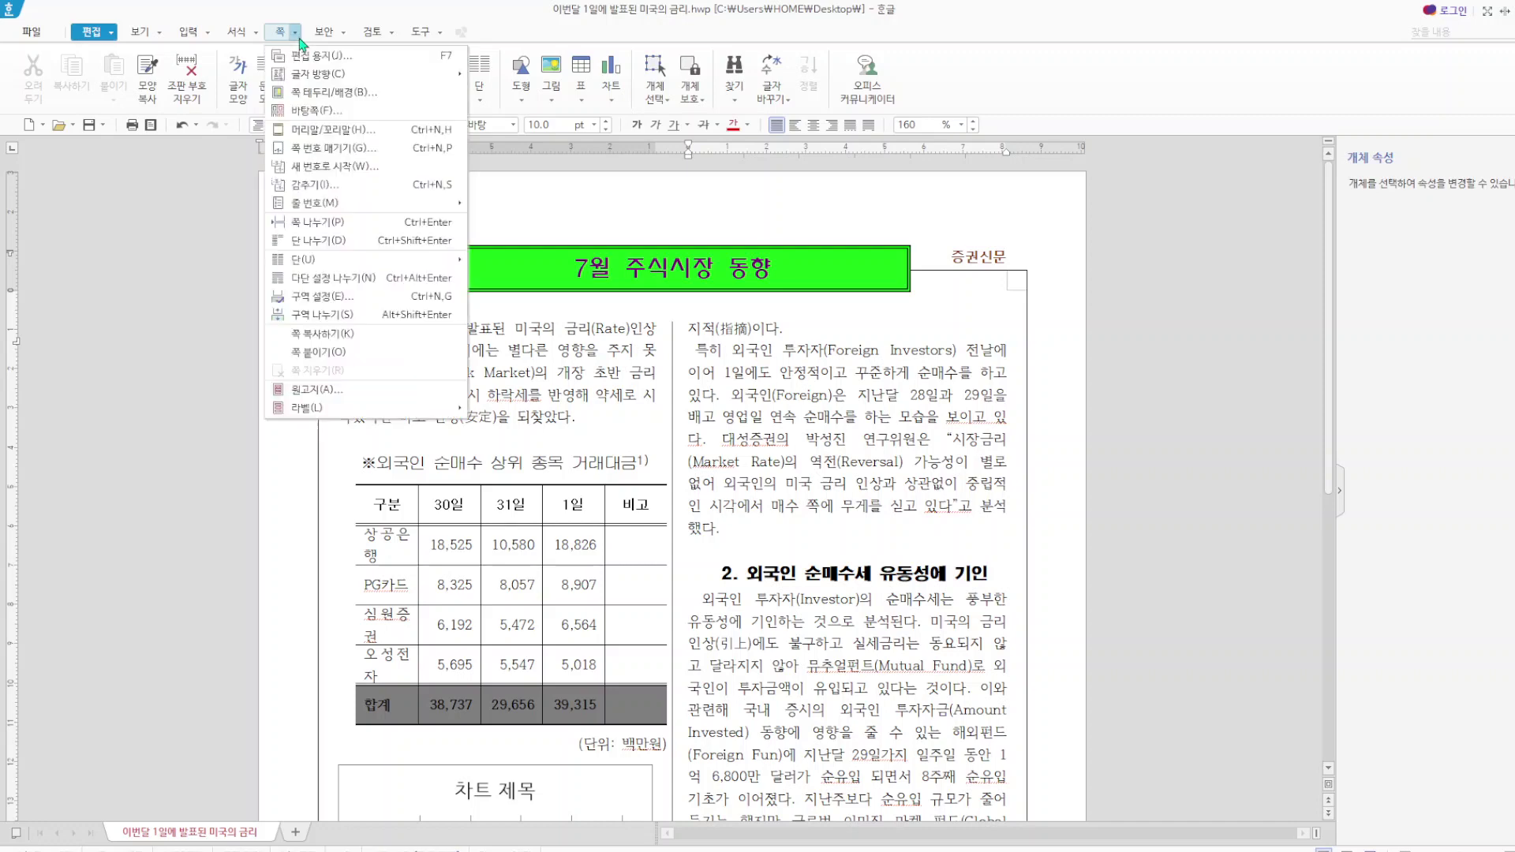
{"action": "left_click", "coordinate": [357, 149]}
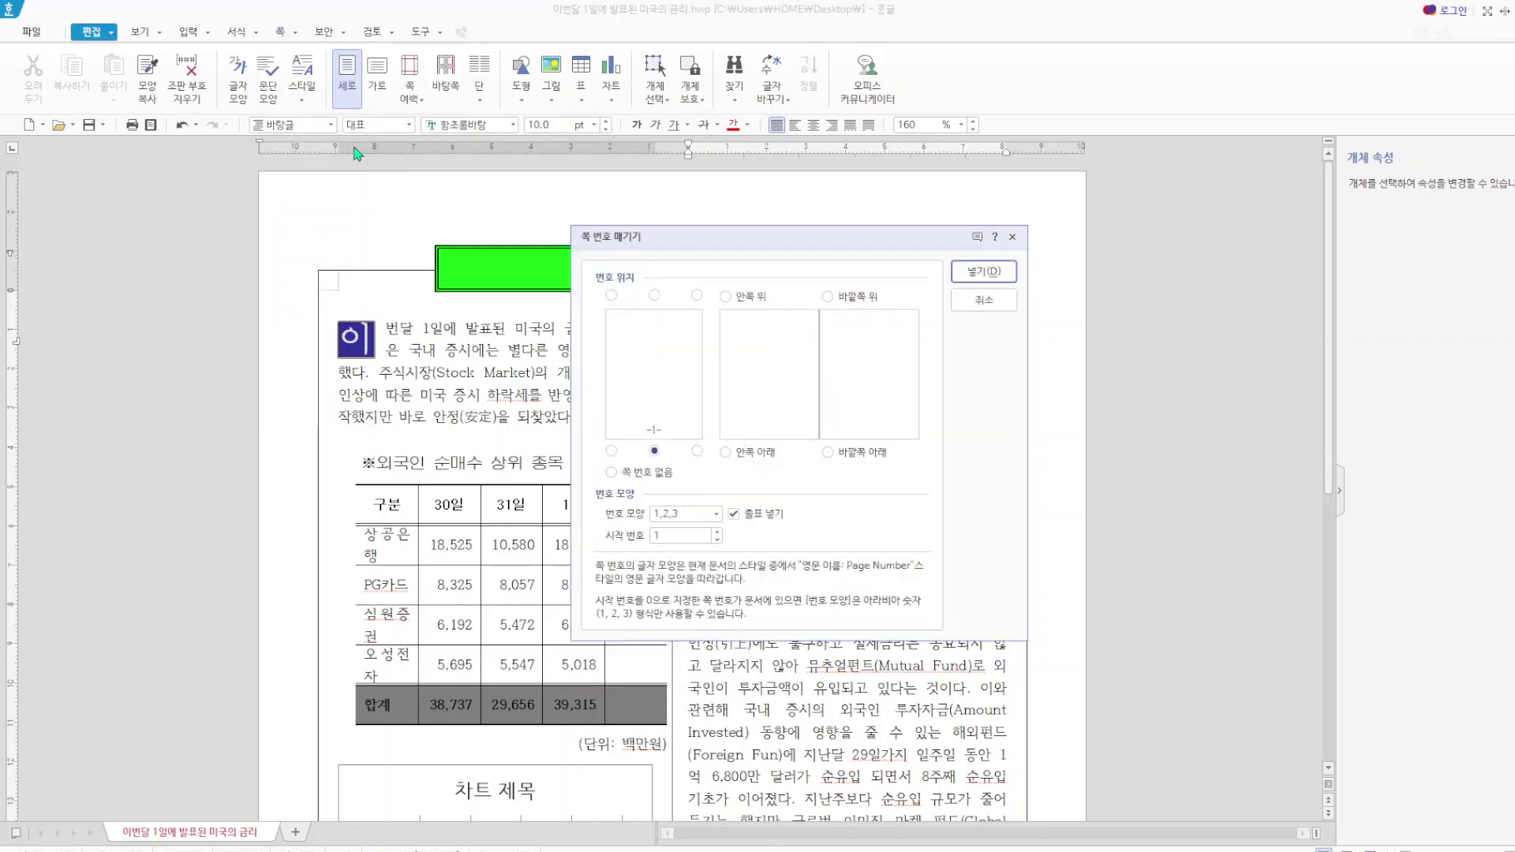
{"action": "left_click", "coordinate": [1016, 239]}
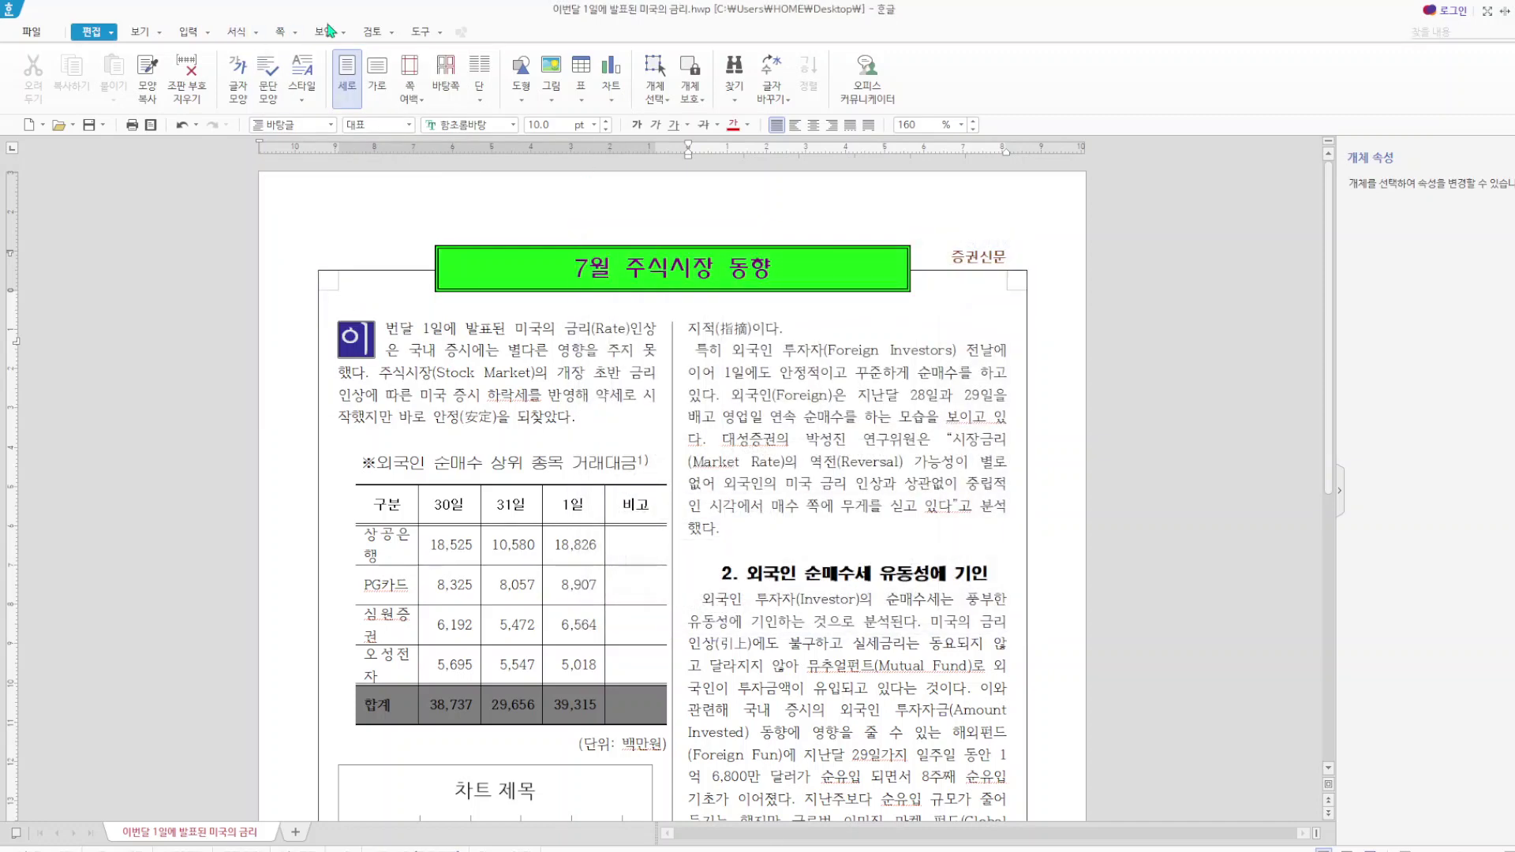
- Examine the footer option (꼬리말) without creating one, and view the "증권소식" footer at the end of the page
{"action": "left_click", "coordinate": [296, 36]}
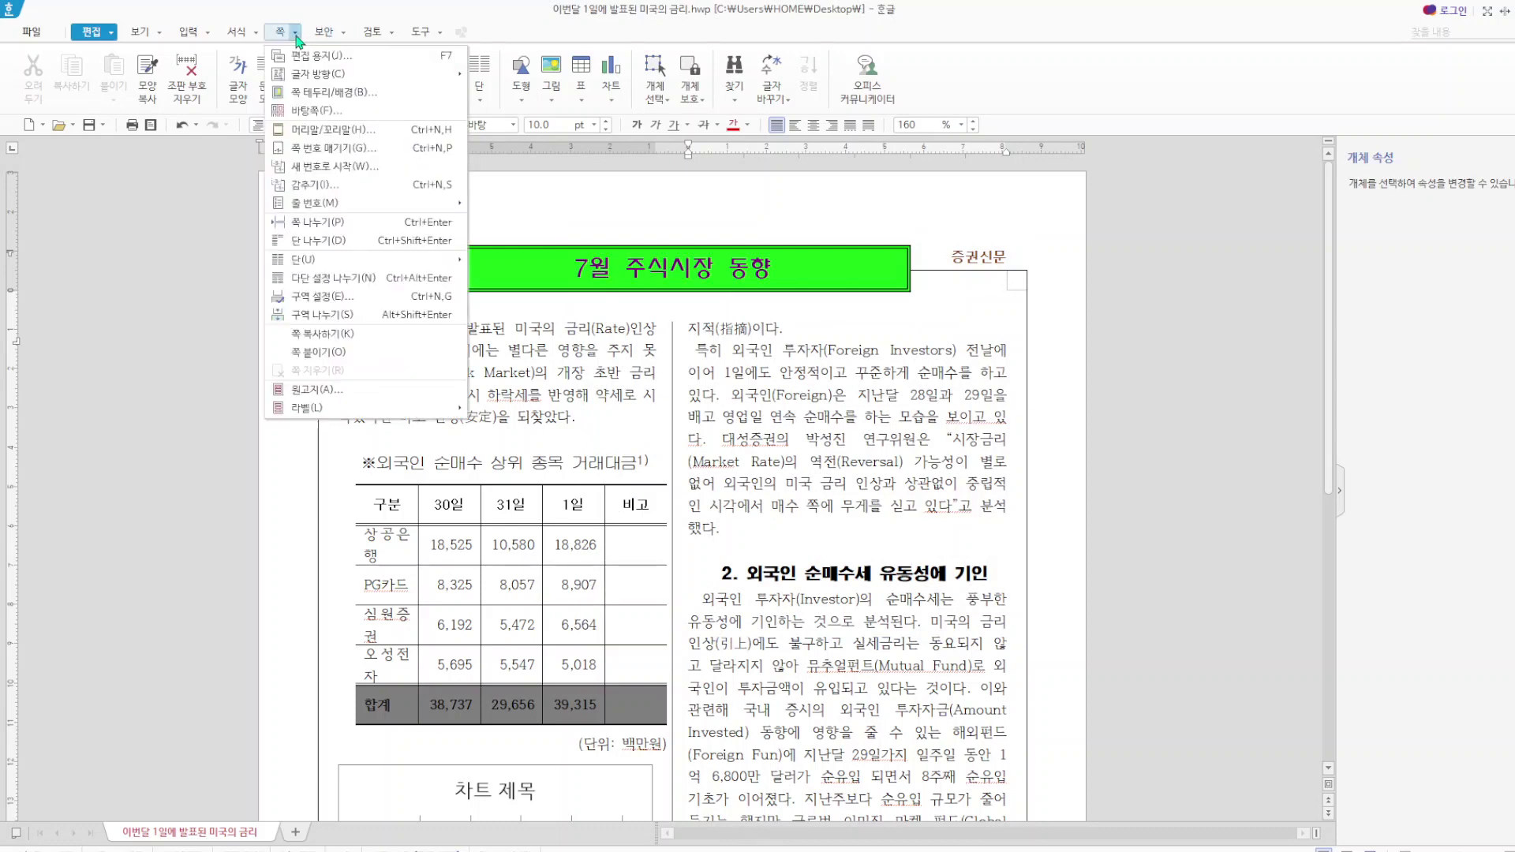
{"action": "left_click", "coordinate": [375, 132]}
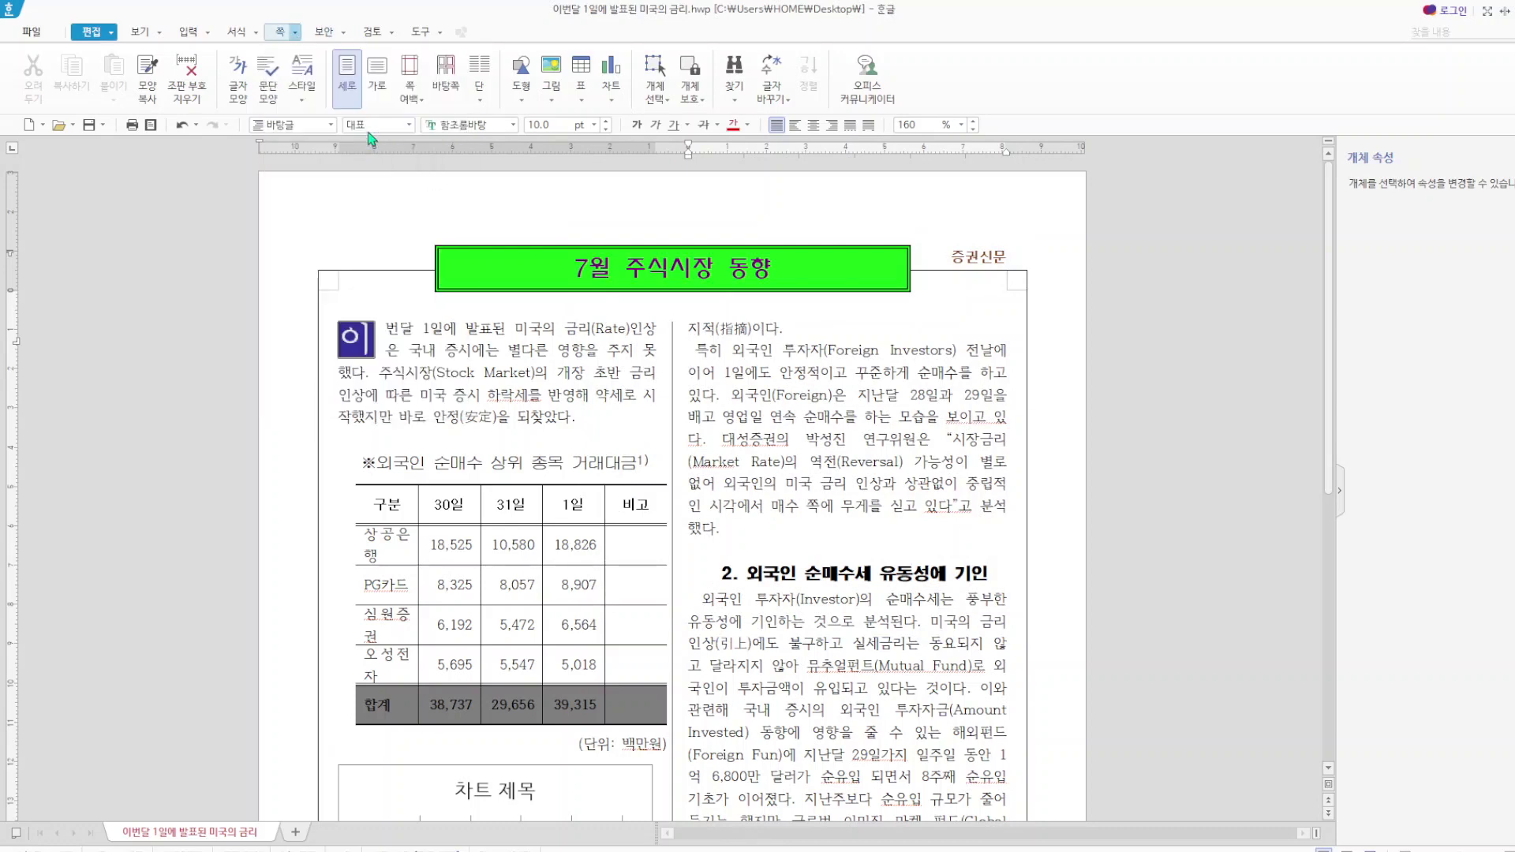
{"action": "left_click", "coordinate": [644, 306]}
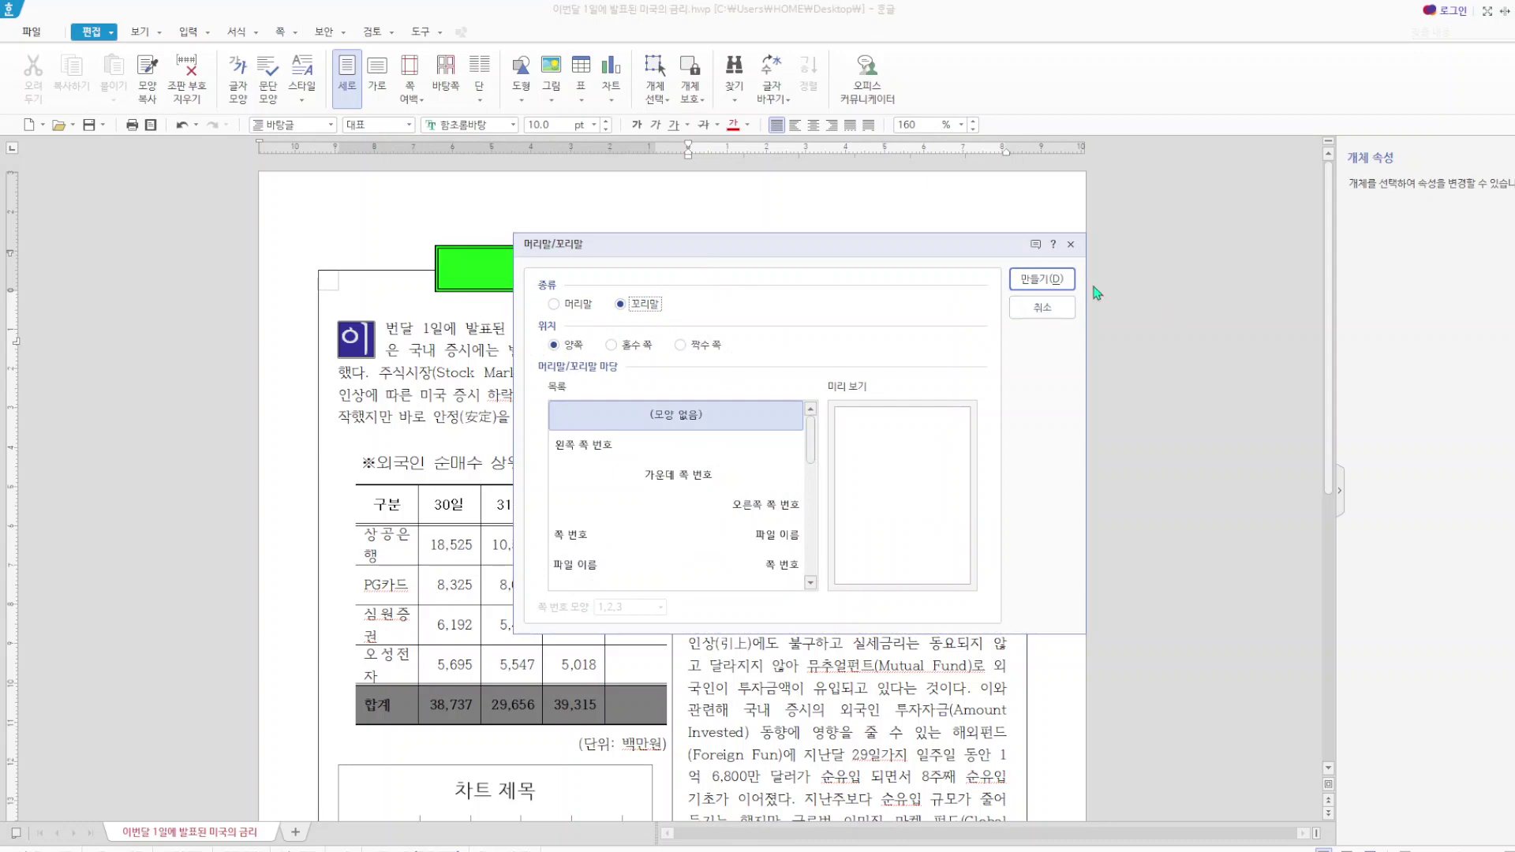
{"action": "left_click", "coordinate": [1071, 244]}
{"action": "scroll", "coordinate": [1099, 403], "scroll_direction": "down", "scroll_amount": 10}
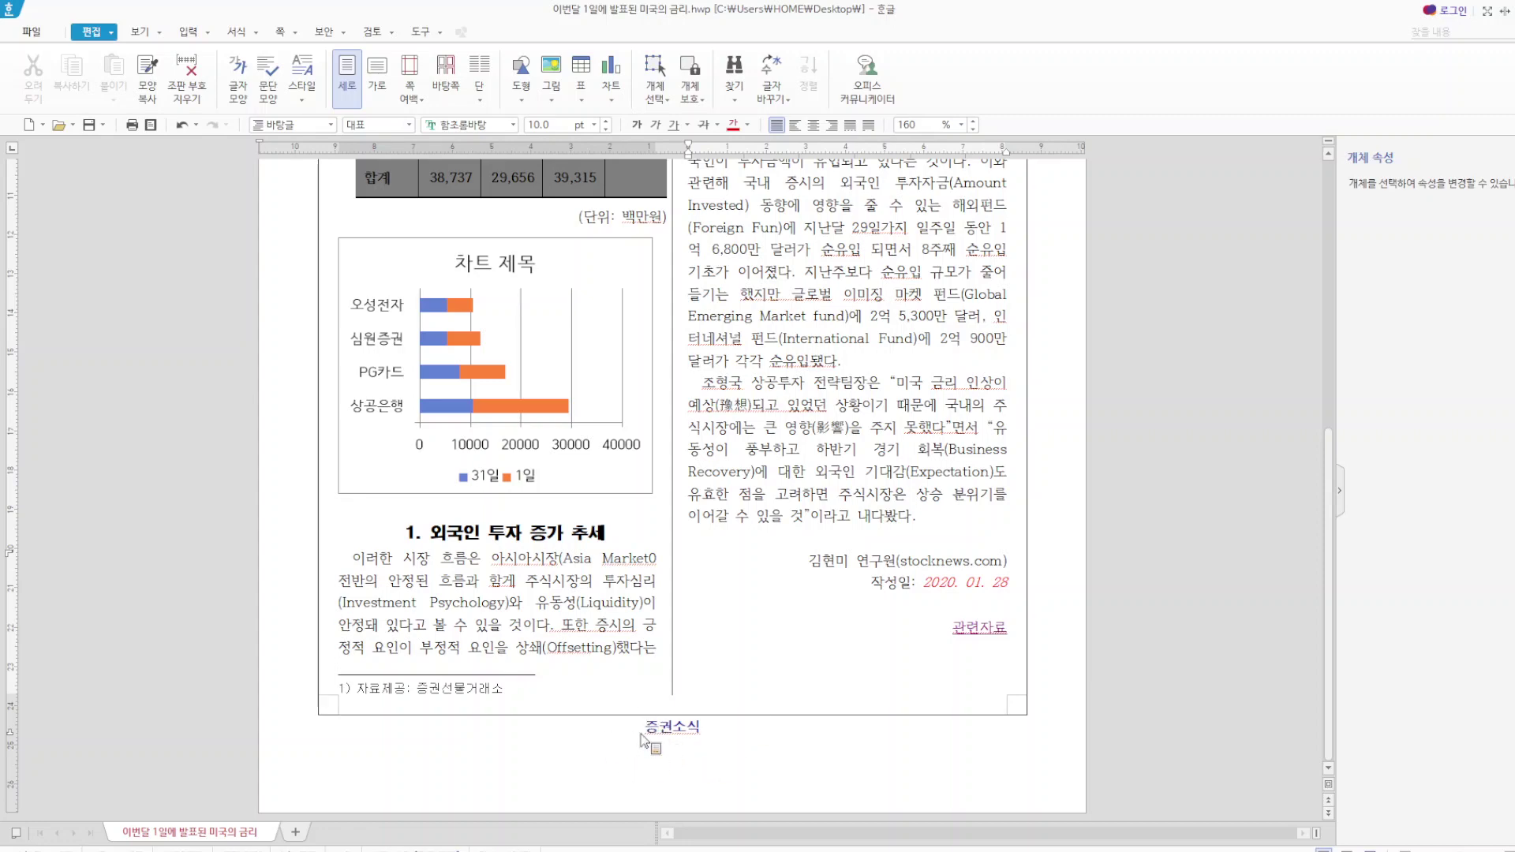
{"action": "scroll", "coordinate": [781, 605], "scroll_direction": "up", "scroll_amount": 7}
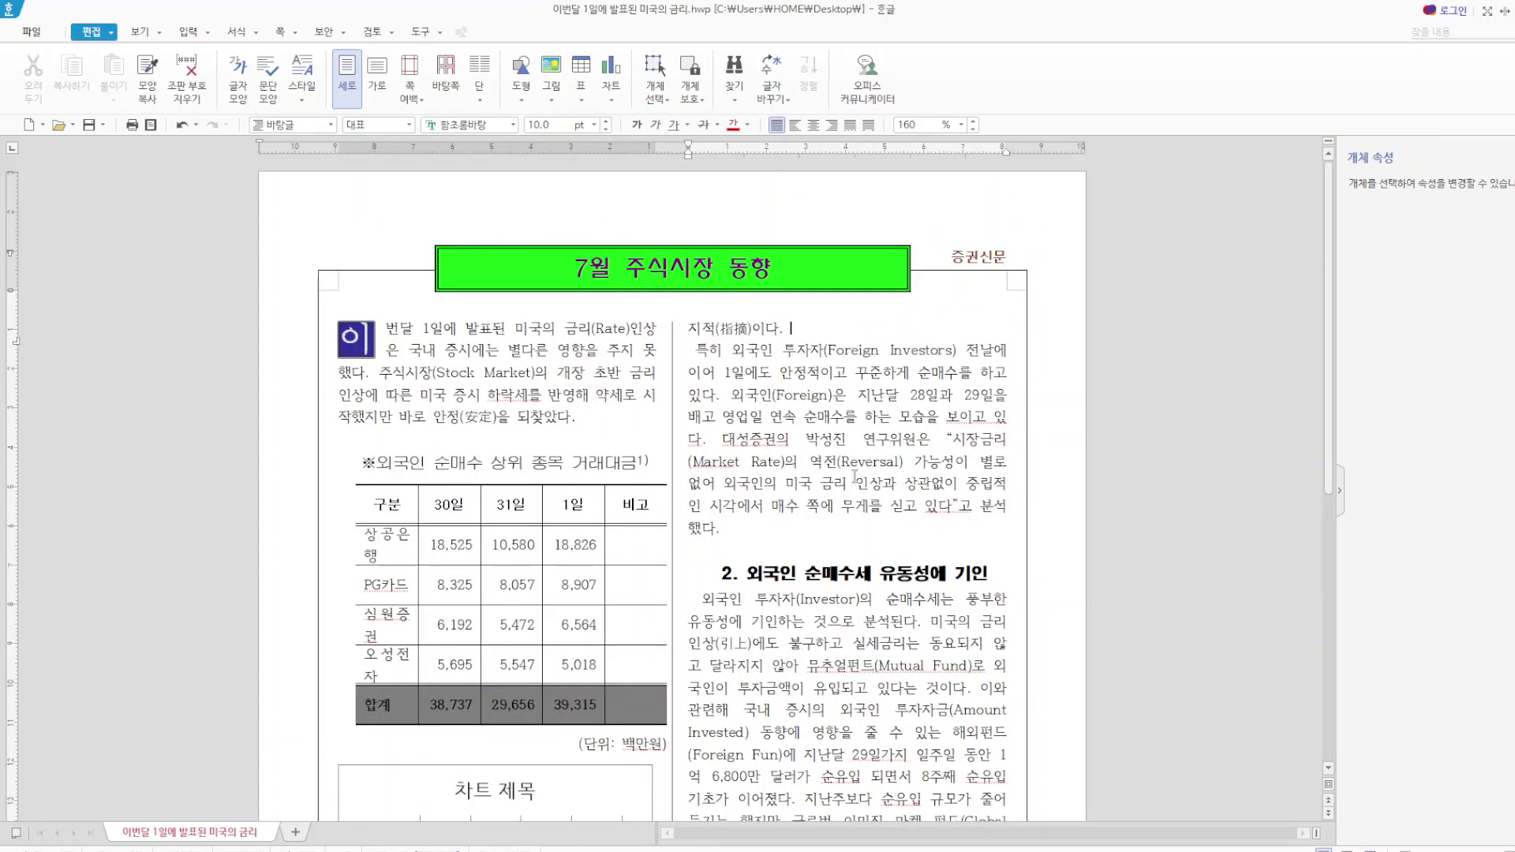
- Try to insert a bottom-centre page number in the i,ii,iii format with starting number 4
{"action": "left_click", "coordinate": [299, 33]}
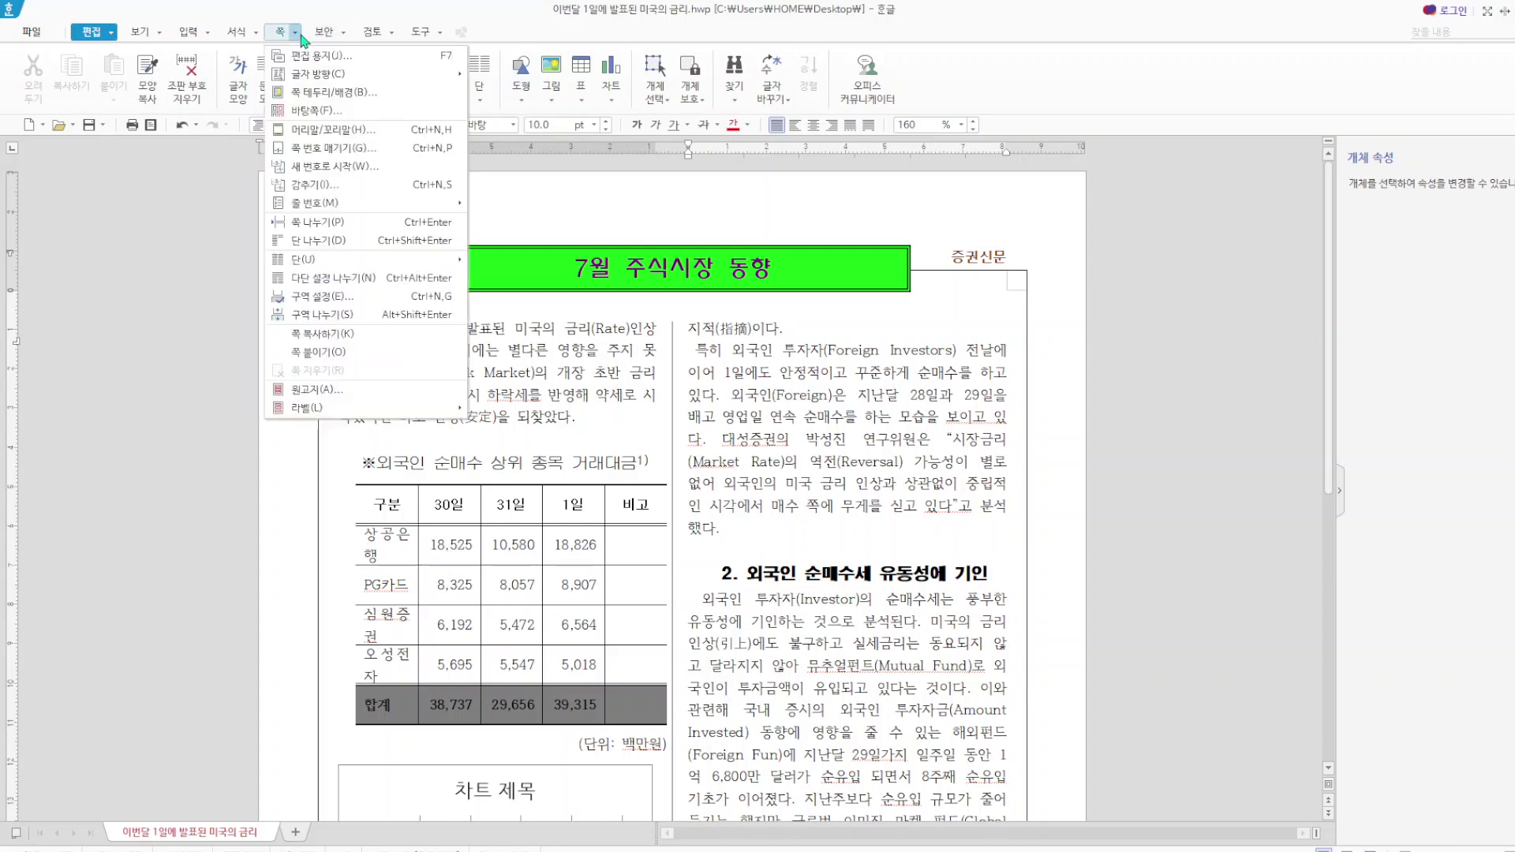
{"action": "left_click", "coordinate": [335, 148]}
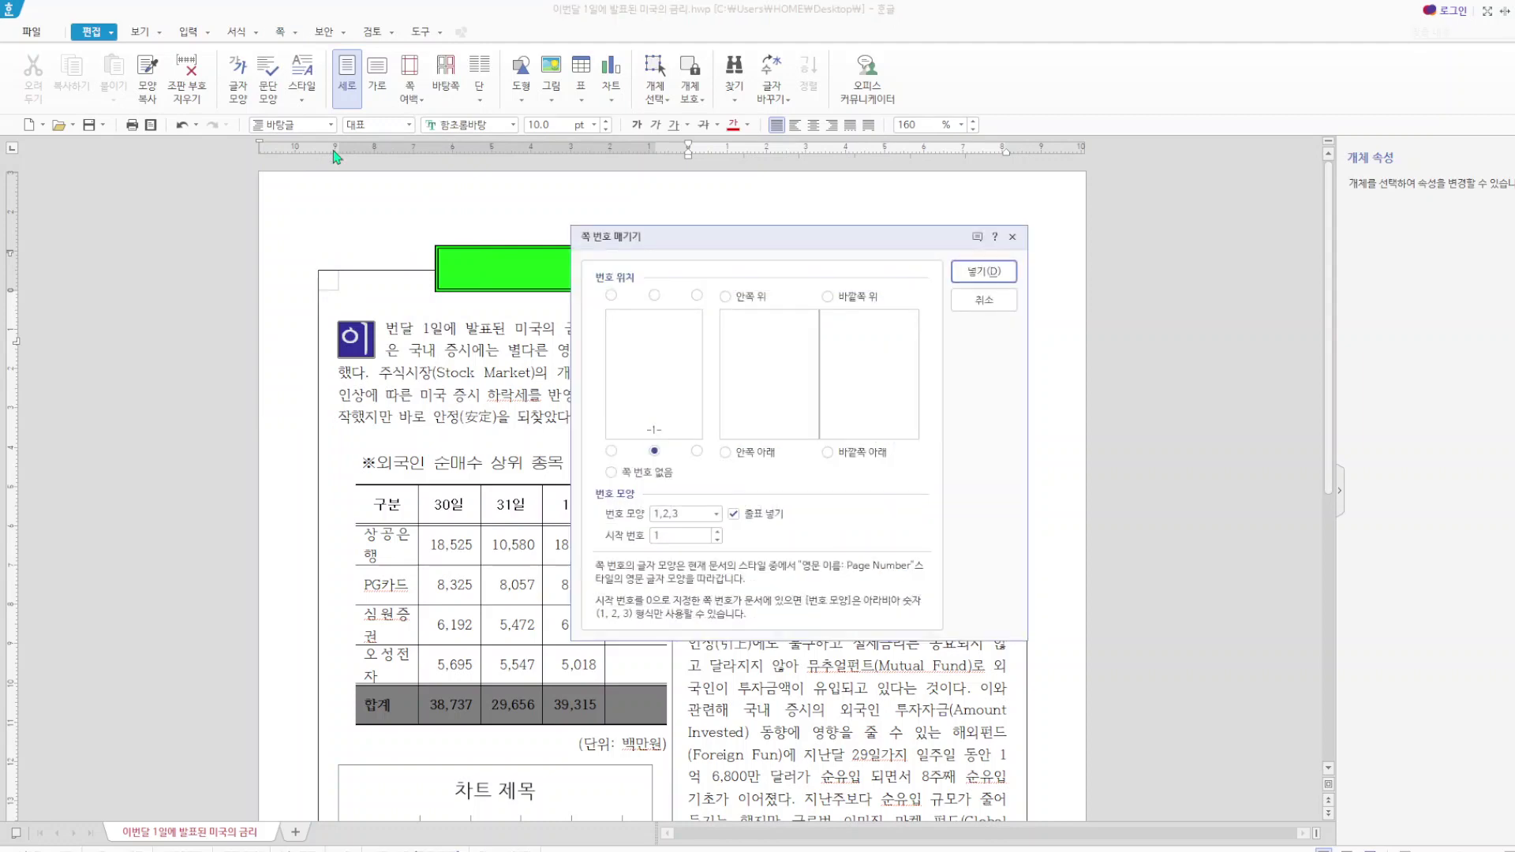
{"action": "left_click", "coordinate": [717, 515]}
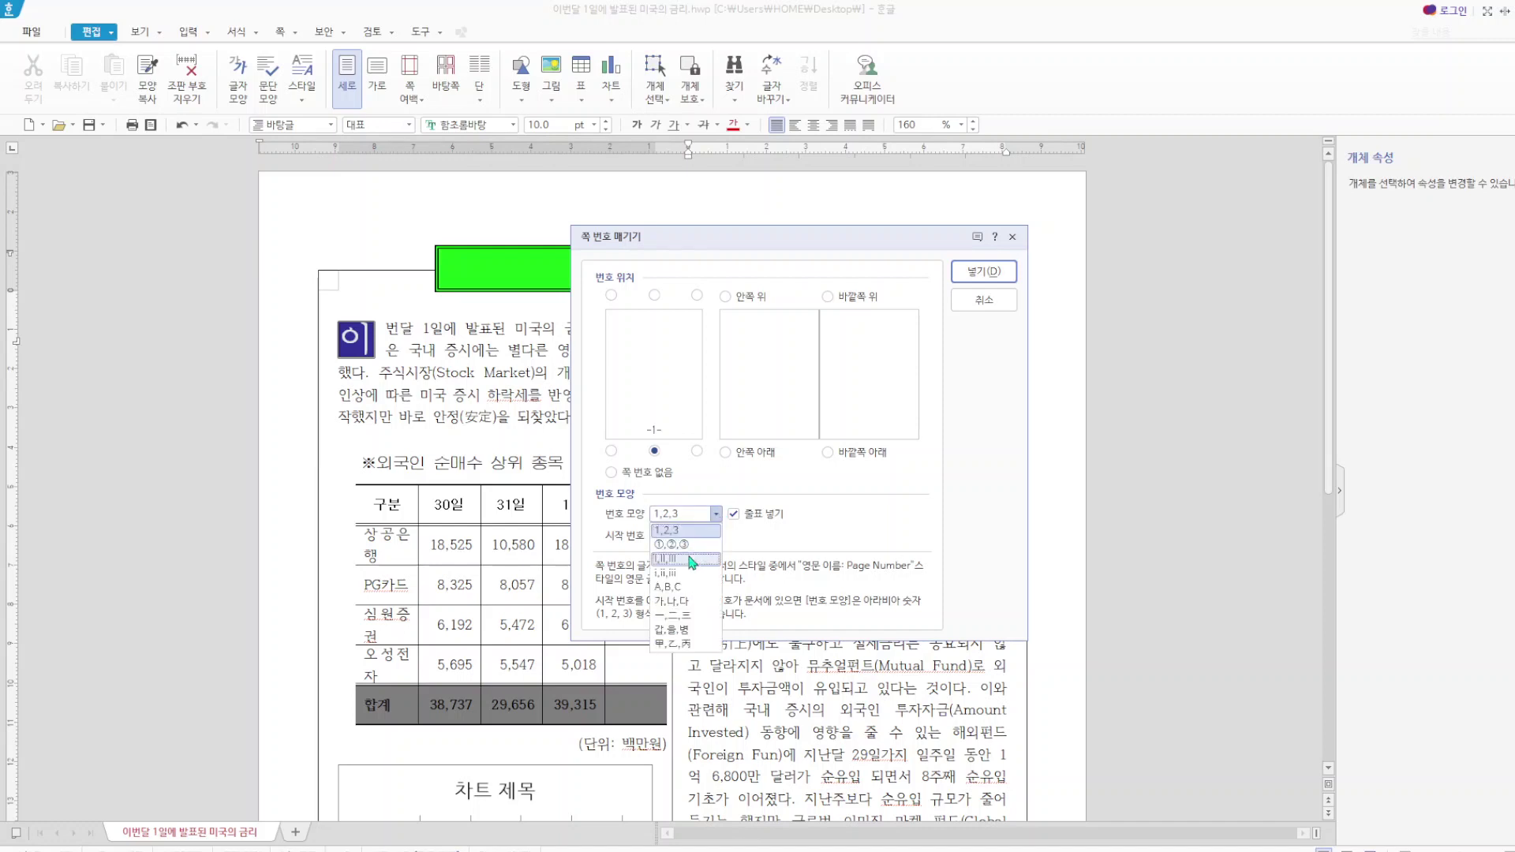
{"action": "left_click", "coordinate": [672, 572]}
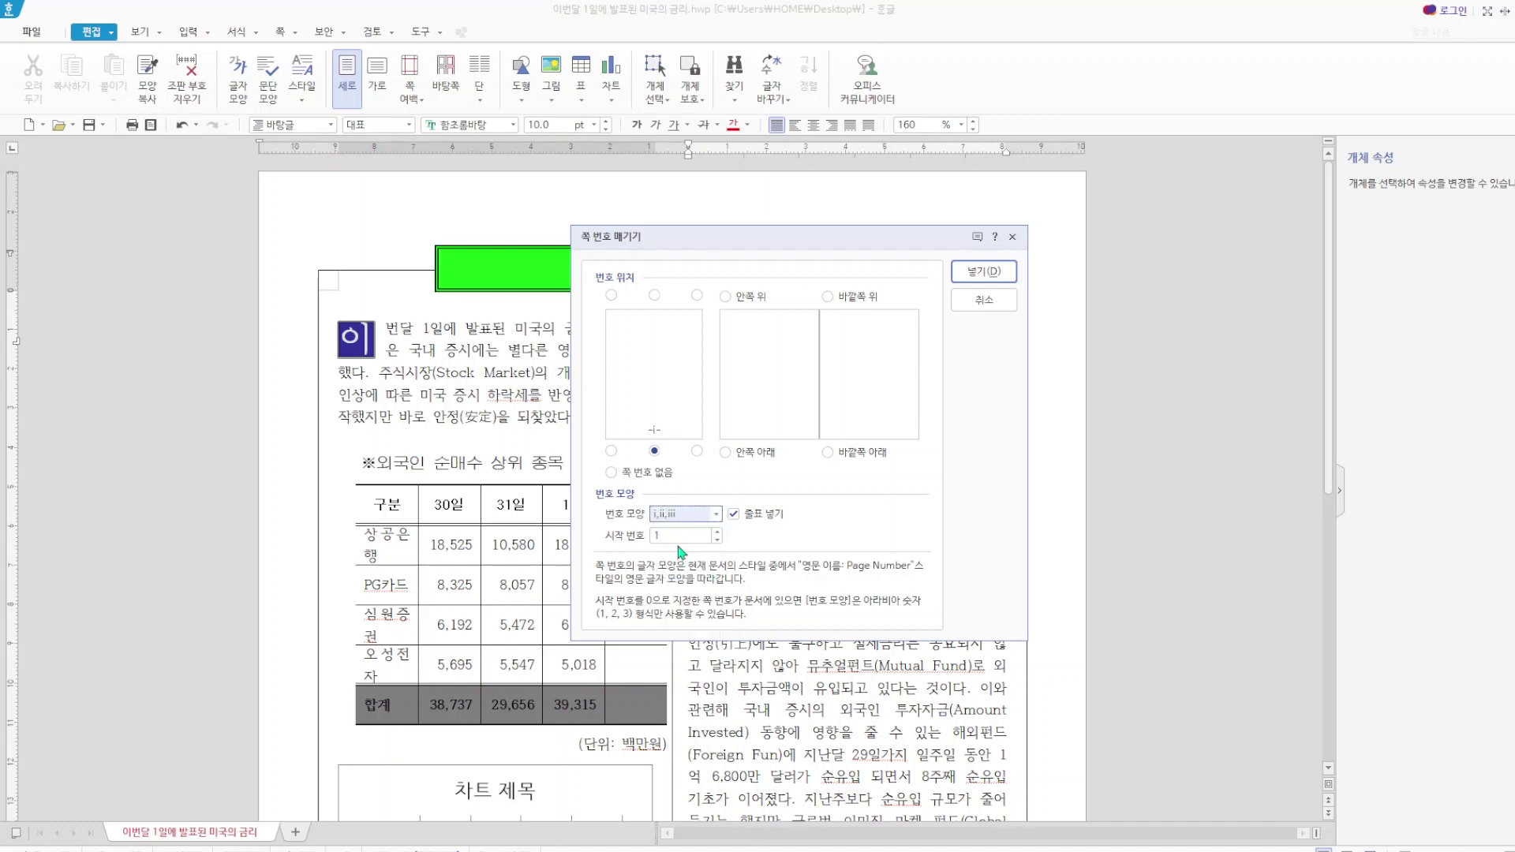
{"action": "left_click", "coordinate": [649, 537]}
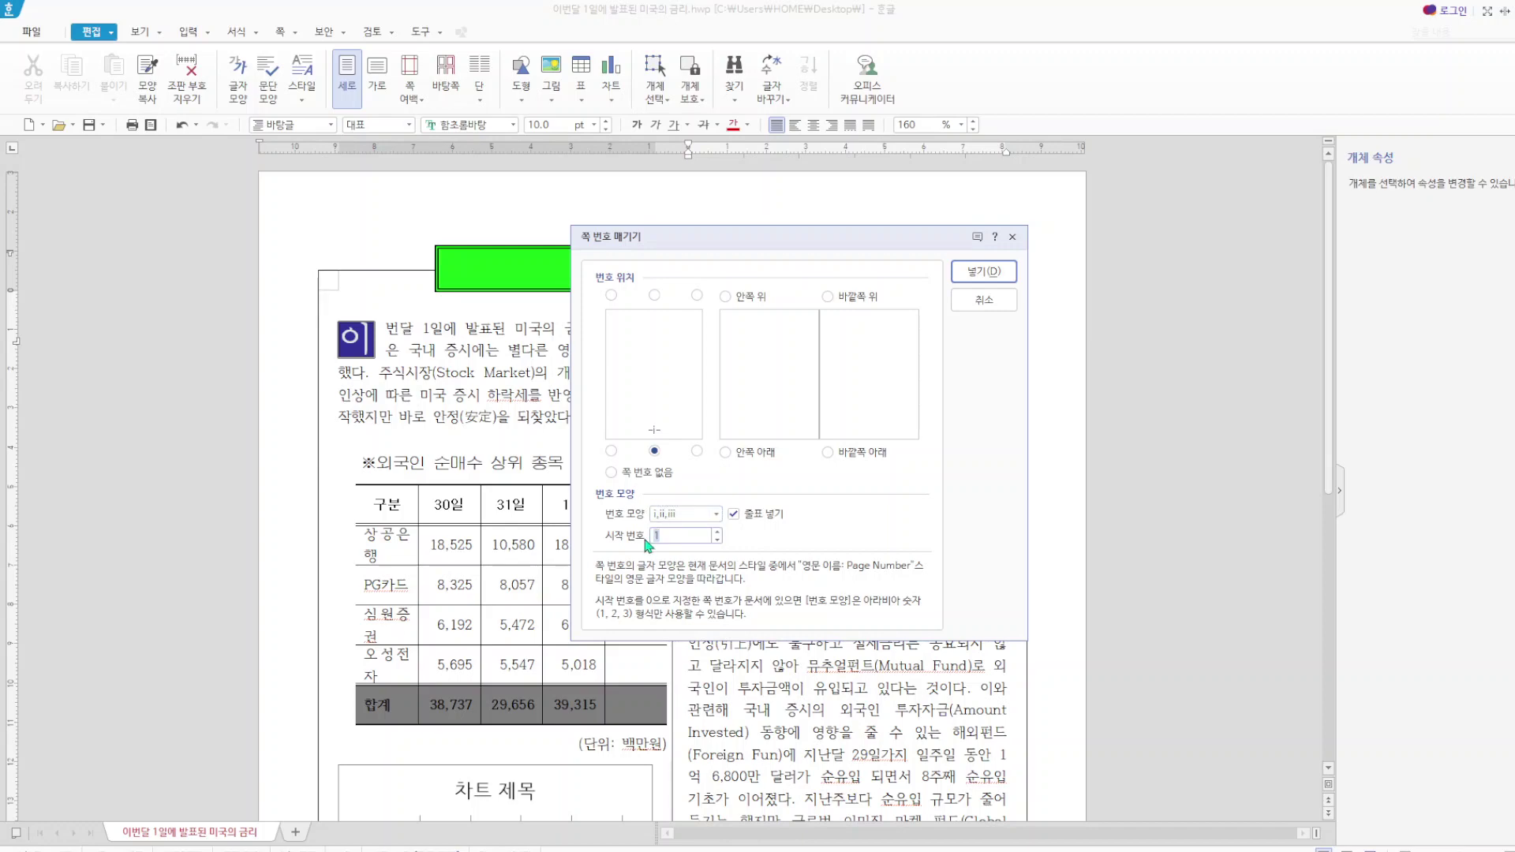
{"action": "type", "text": "4"}
{"action": "left_click", "coordinate": [994, 274]}
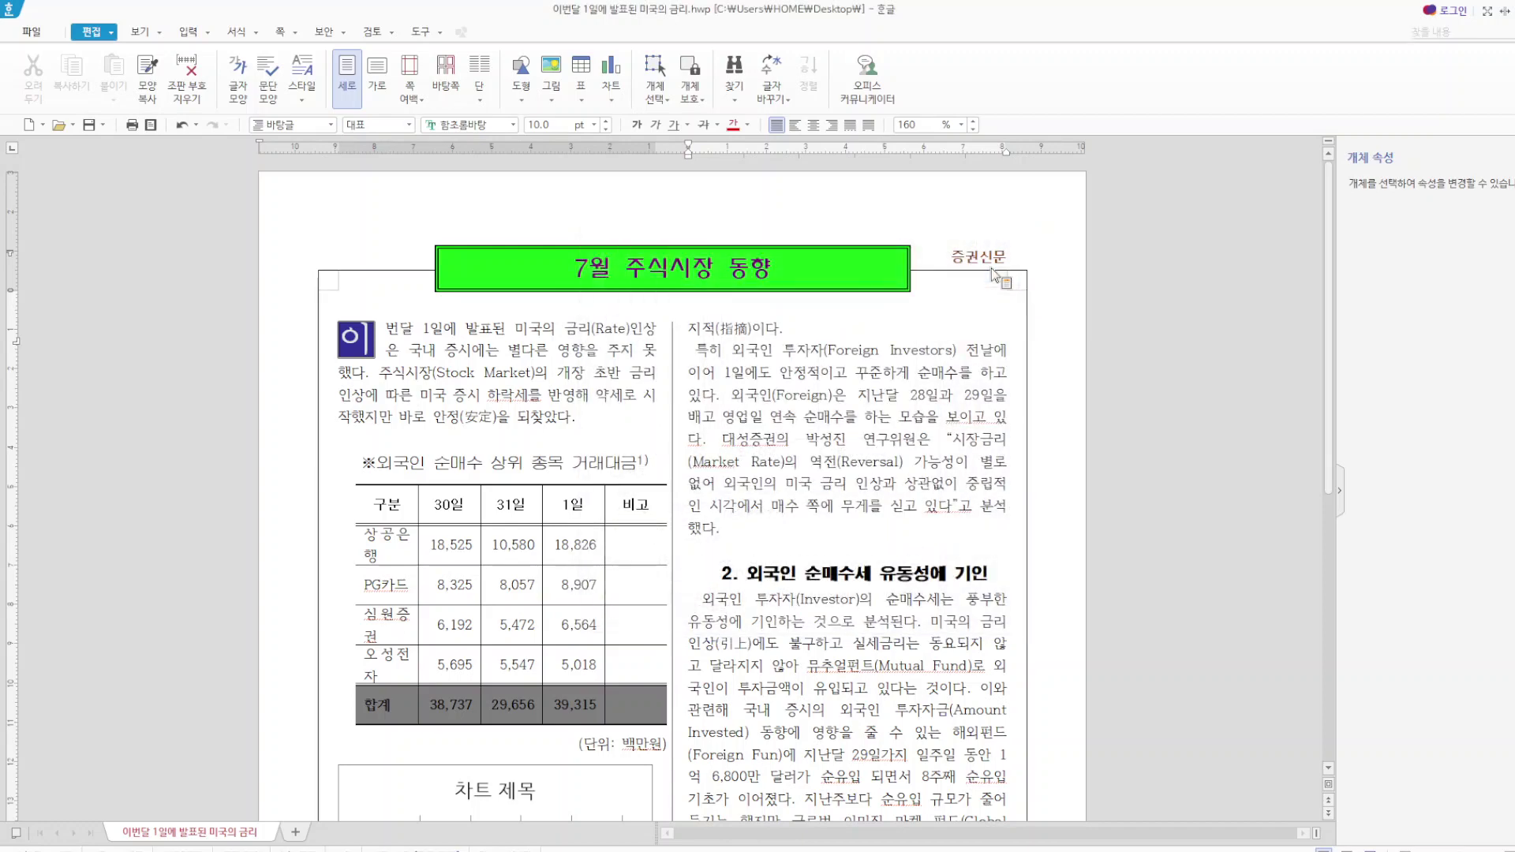
{"action": "scroll", "coordinate": [943, 605], "scroll_direction": "down", "scroll_amount": 5}
{"action": "scroll", "coordinate": [942, 605], "scroll_direction": "down", "scroll_amount": 1}
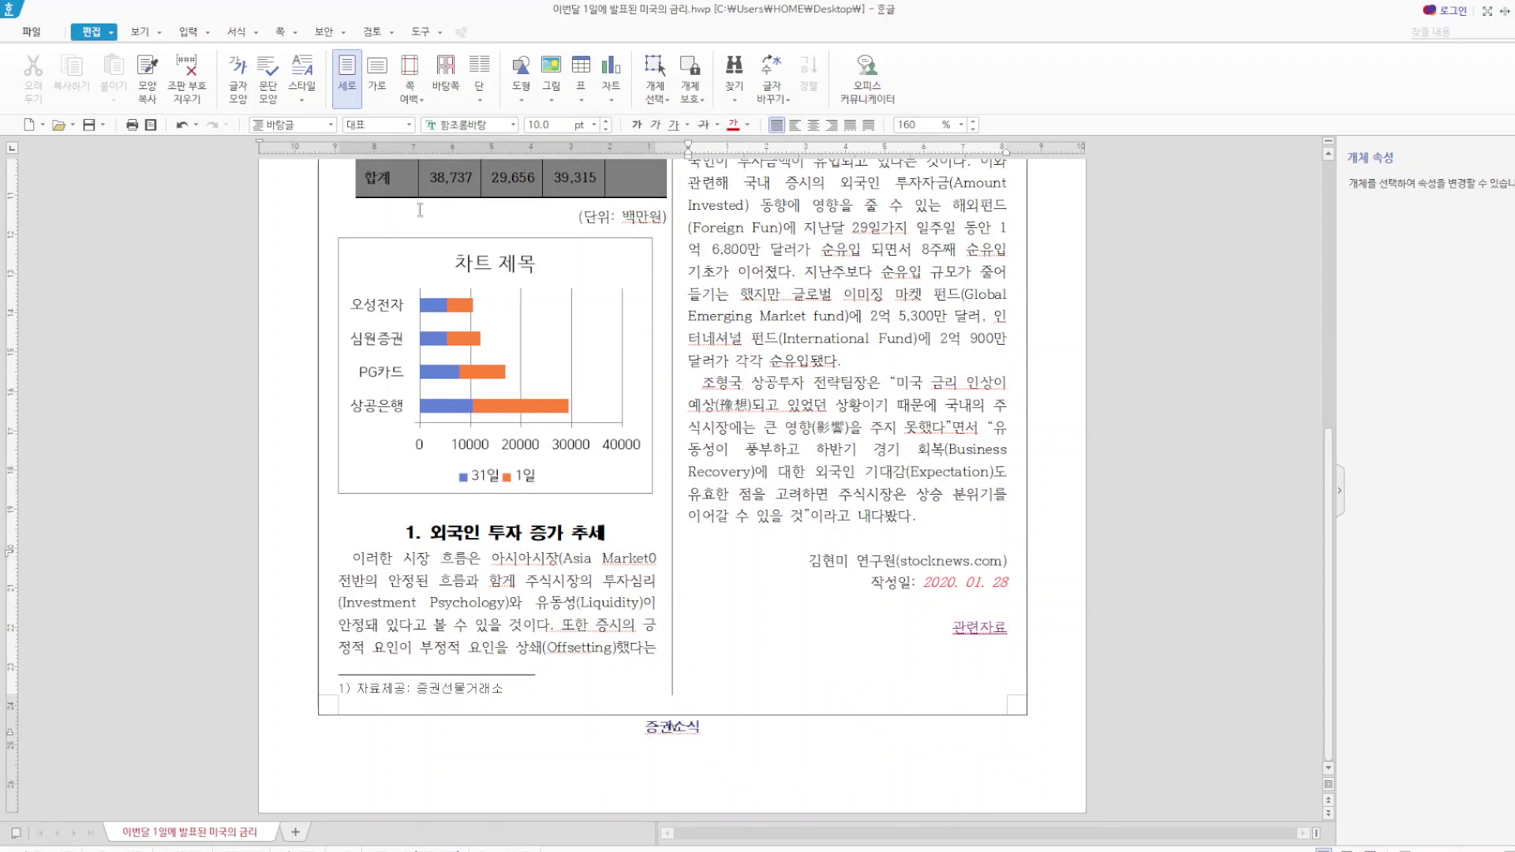
- Undo the page number insertion
{"action": "left_click", "coordinate": [183, 125]}
{"action": "scroll", "coordinate": [614, 186], "scroll_direction": "down", "scroll_amount": 5}
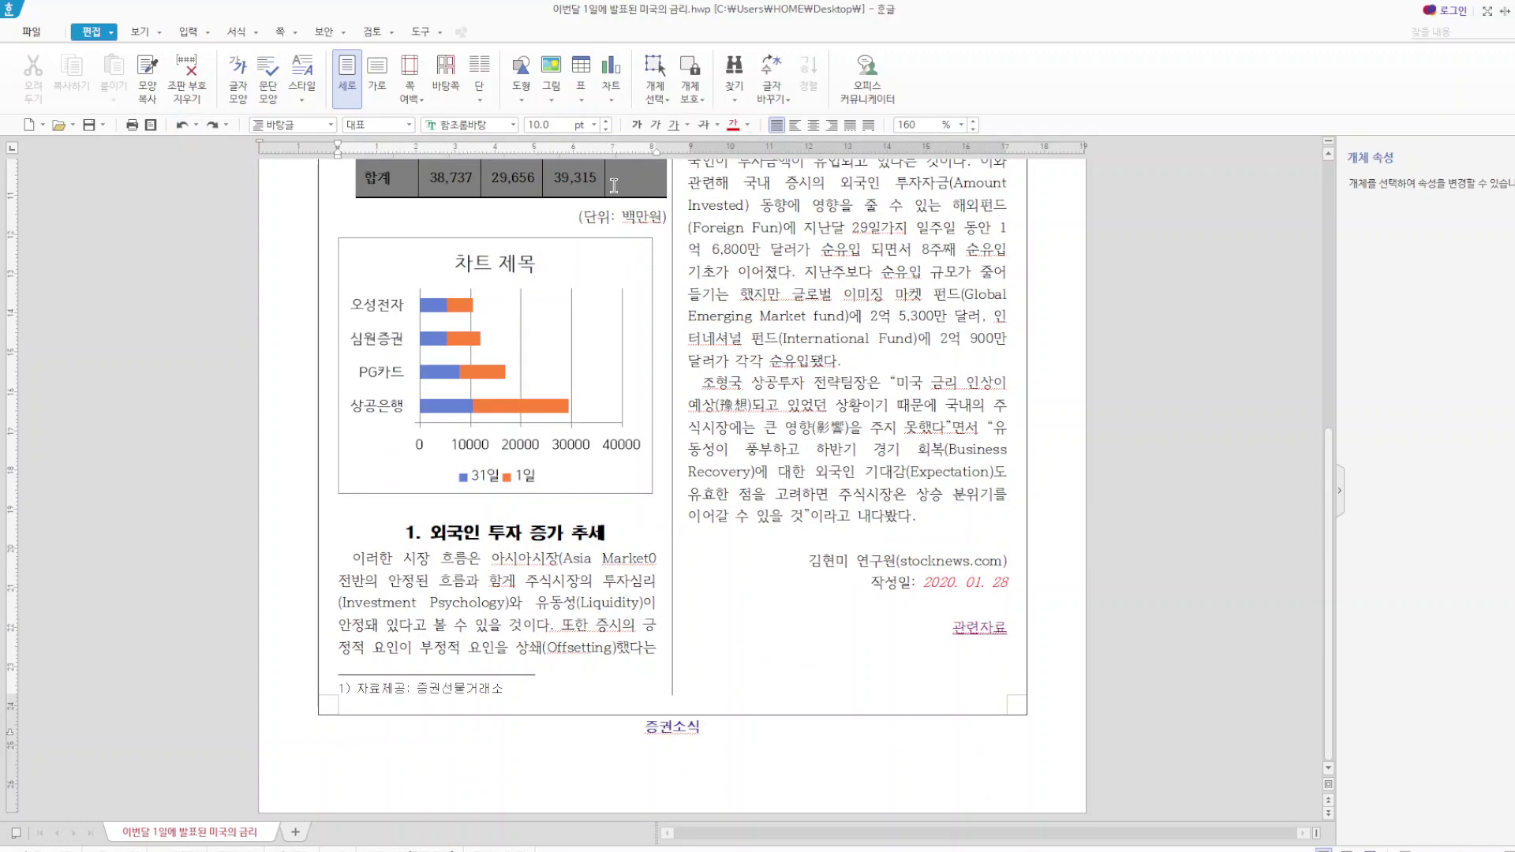
{"action": "scroll", "coordinate": [614, 186], "scroll_direction": "up", "scroll_amount": 6}
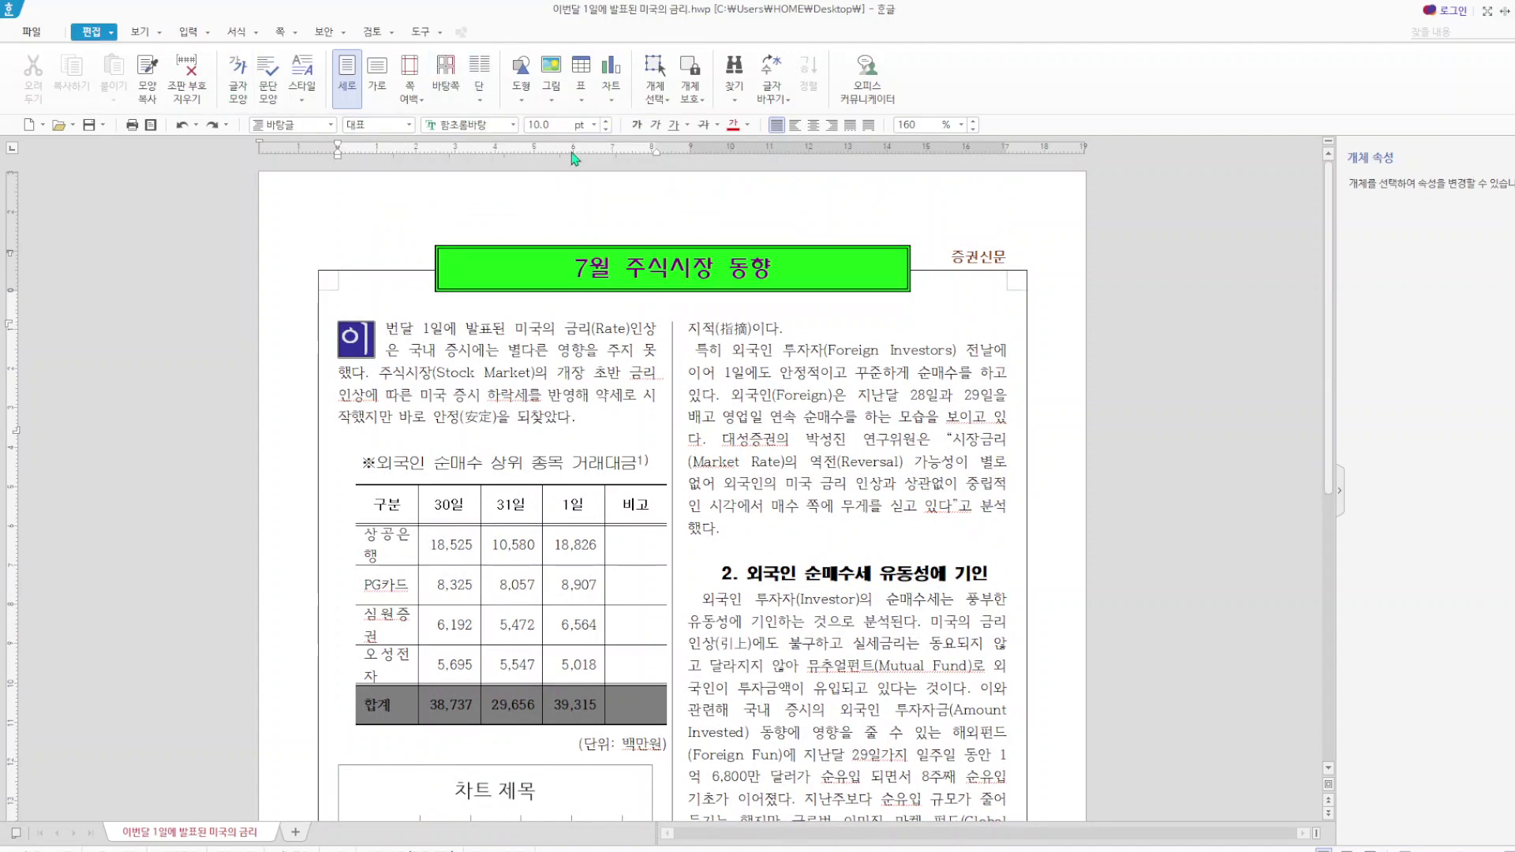
- Insert a page number at the page's bottom right in the i,ii,iii format (쪽 번호 매기기), with dashes around it
{"action": "left_click", "coordinate": [299, 33]}
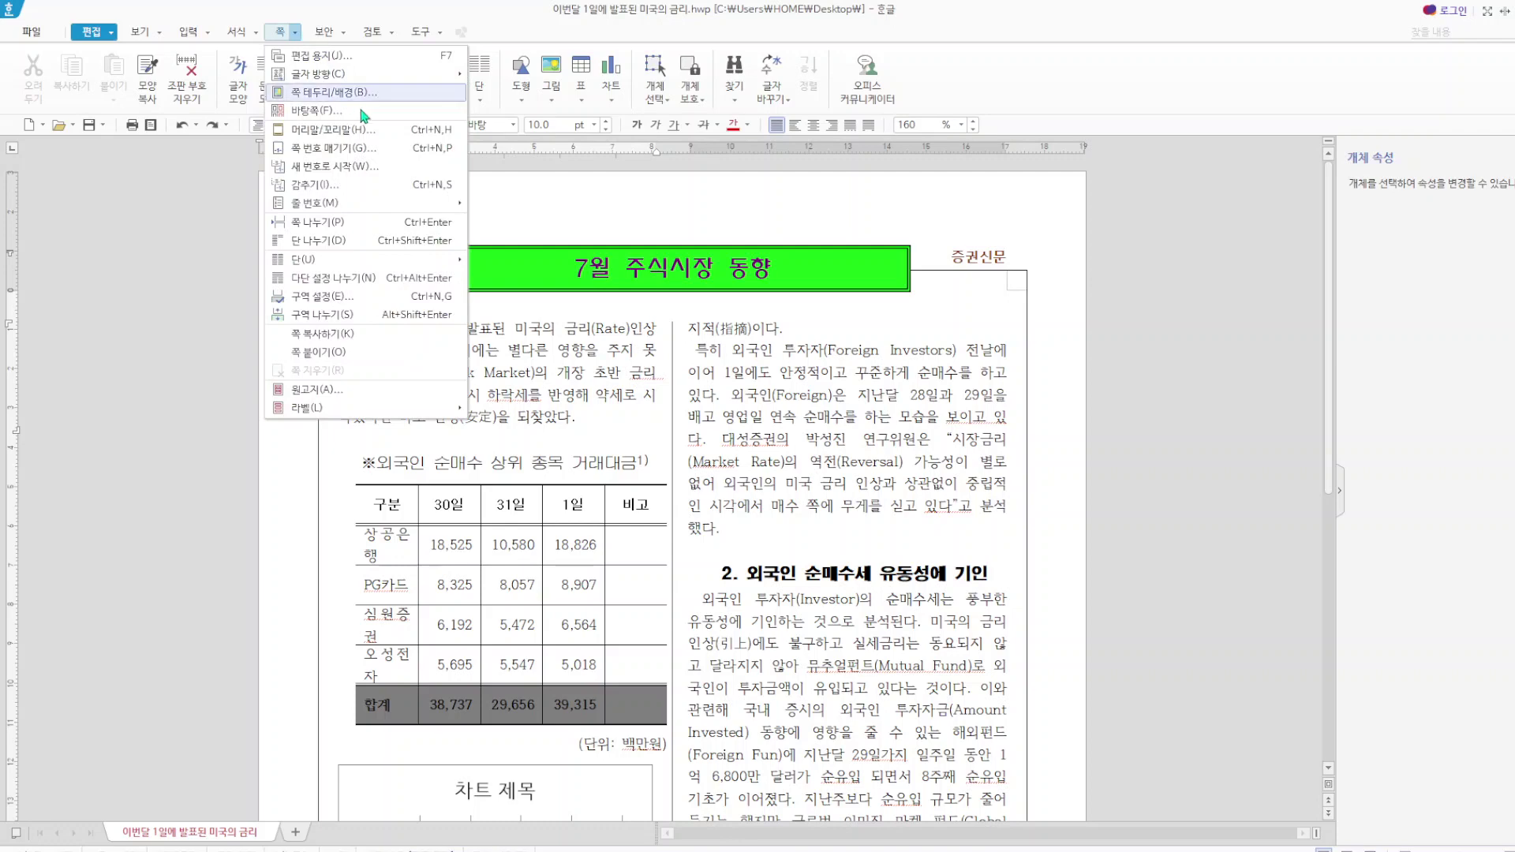
{"action": "left_click", "coordinate": [418, 152]}
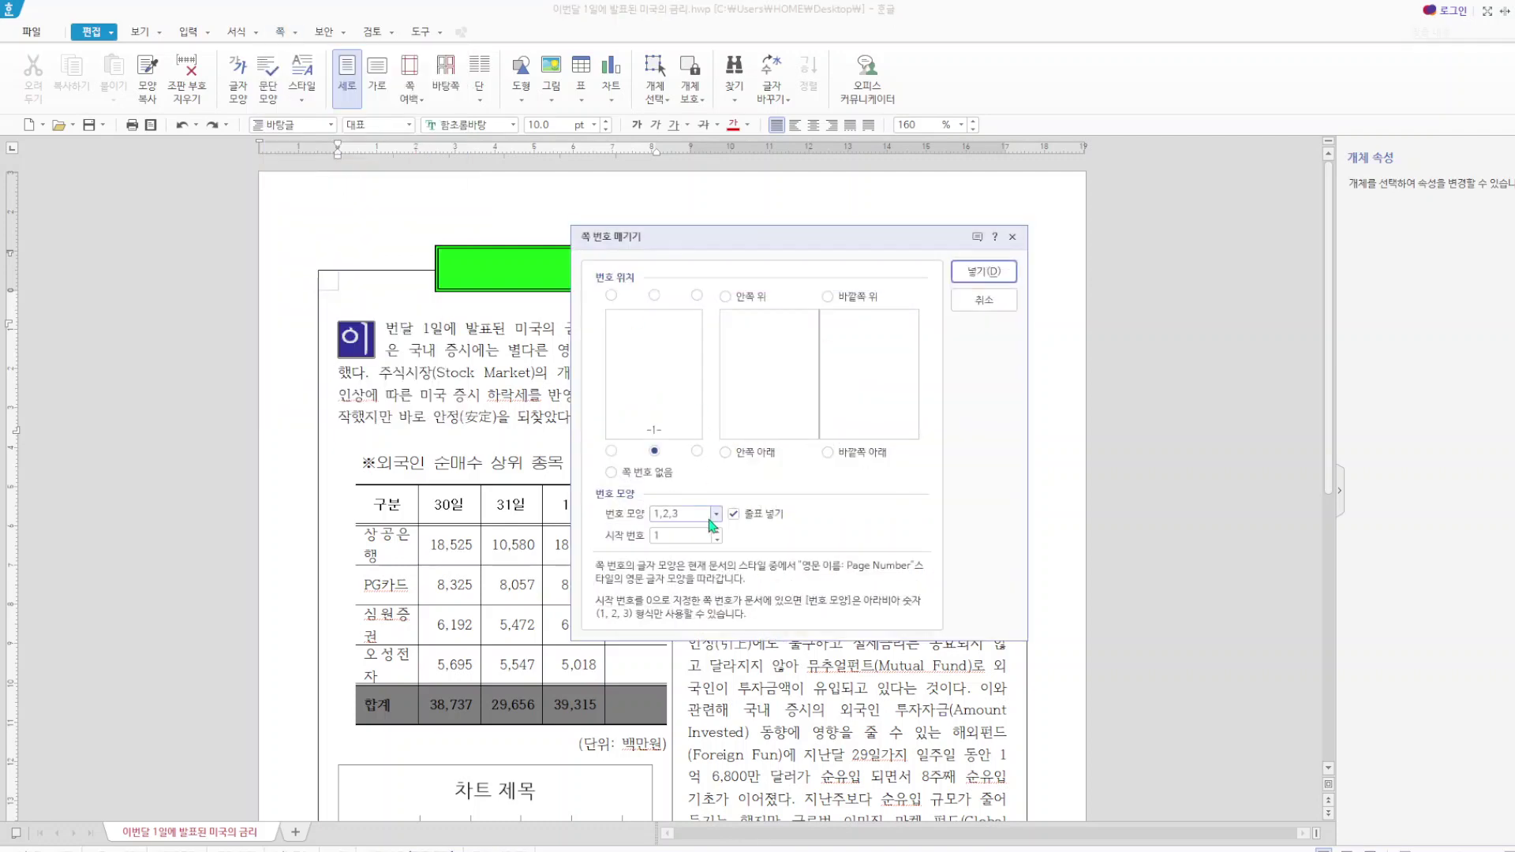
{"action": "left_click", "coordinate": [717, 515]}
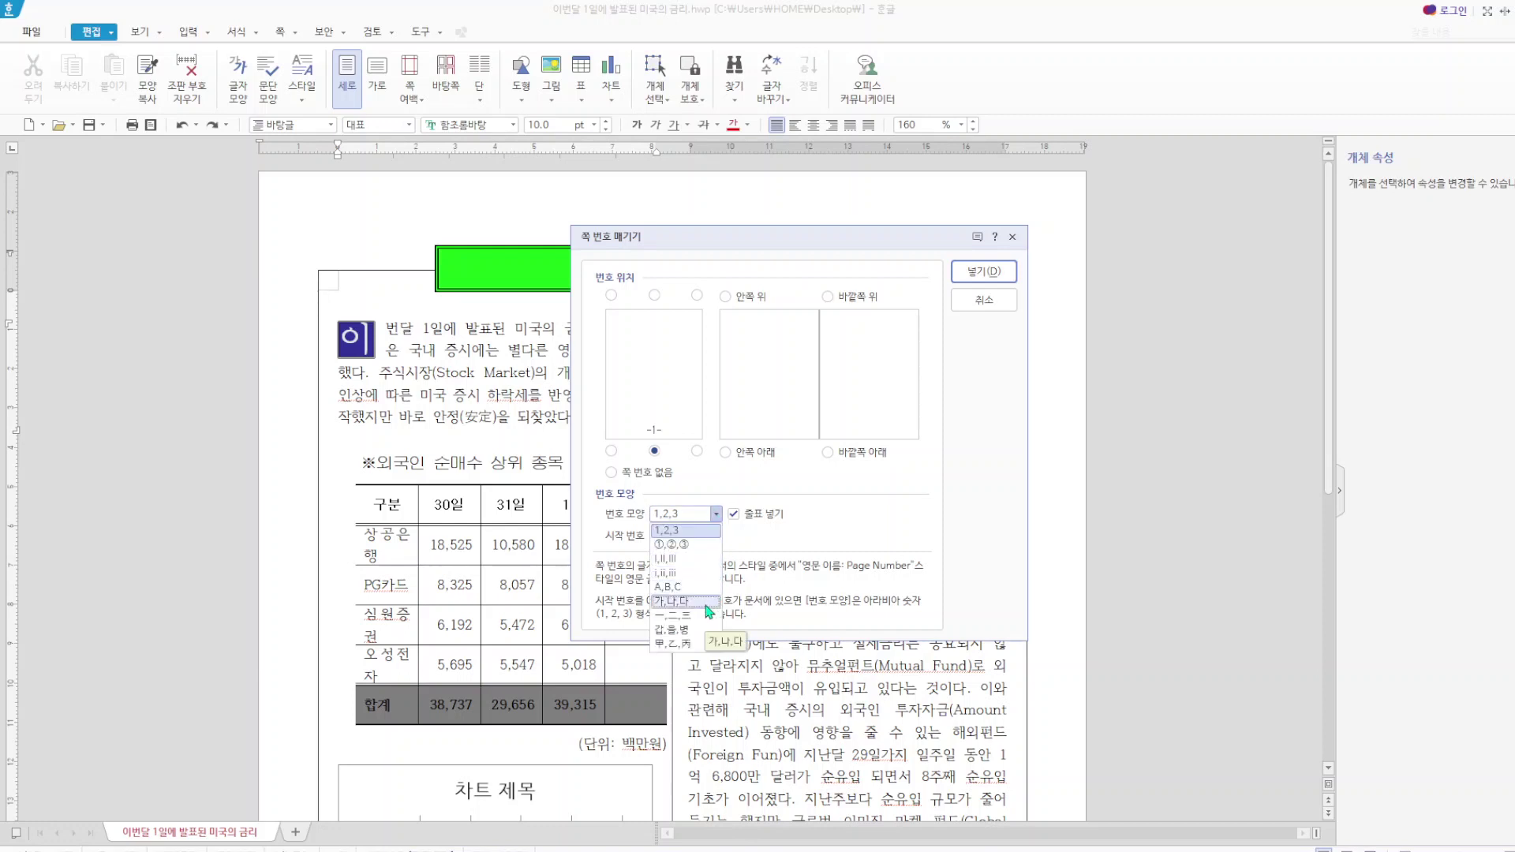
{"action": "left_click", "coordinate": [687, 574]}
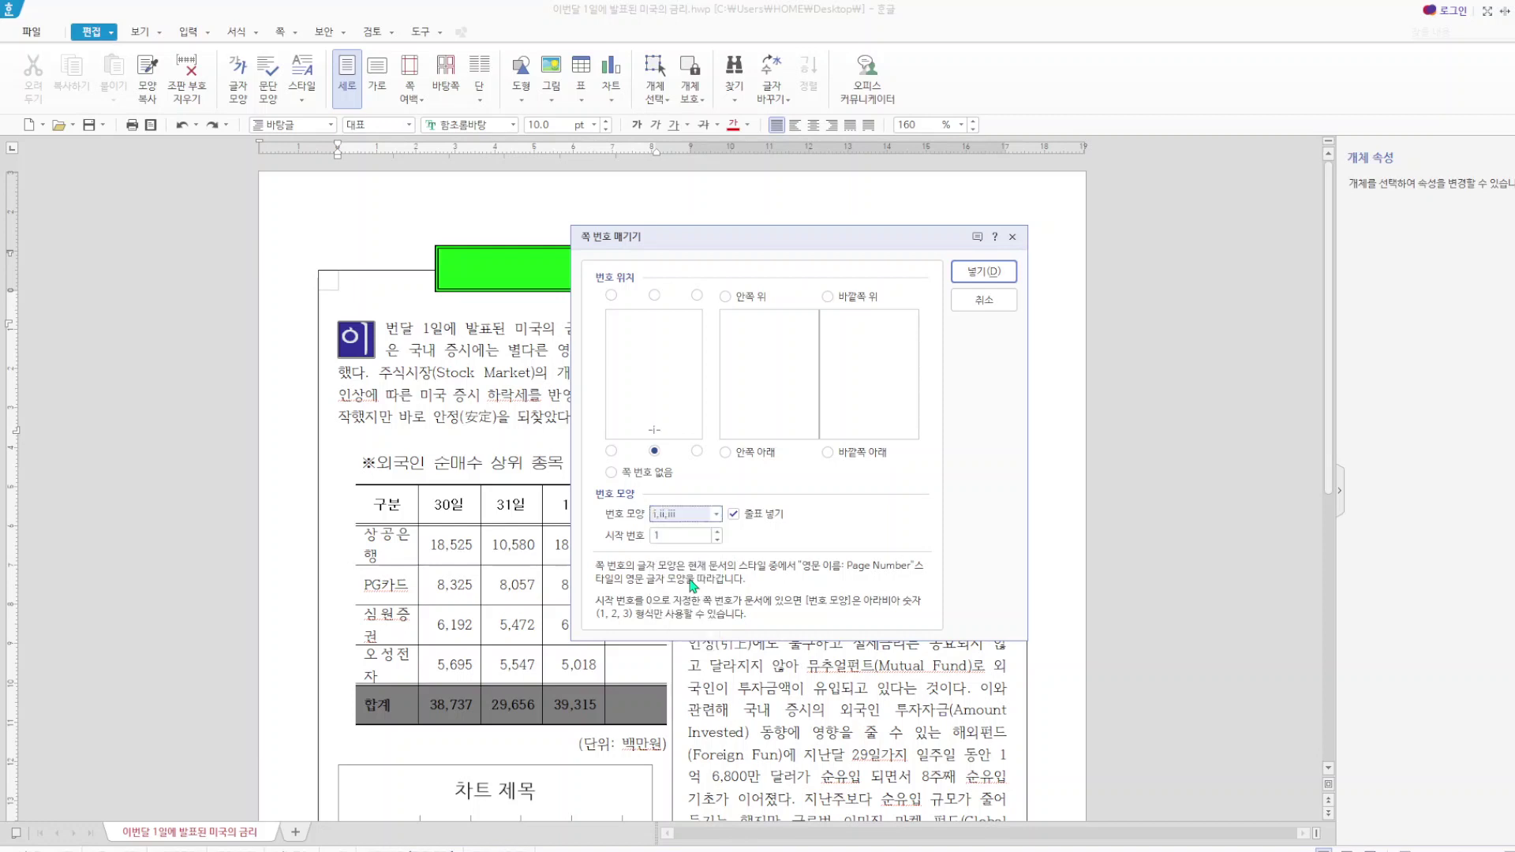
{"action": "left_click", "coordinate": [700, 453]}
{"action": "left_click", "coordinate": [984, 272]}
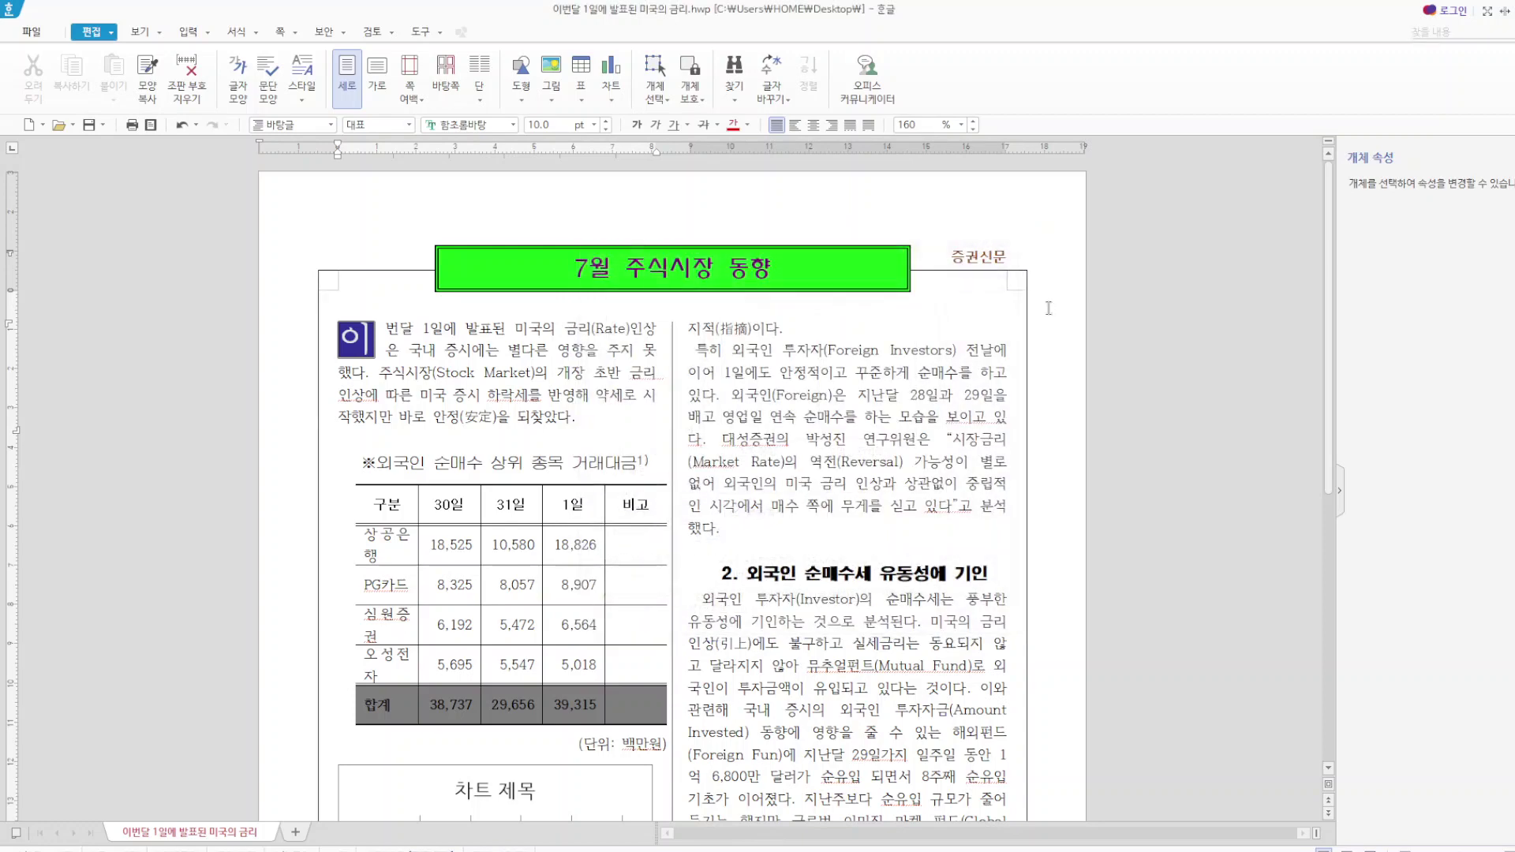
{"action": "scroll", "coordinate": [960, 677], "scroll_direction": "down", "scroll_amount": 5}
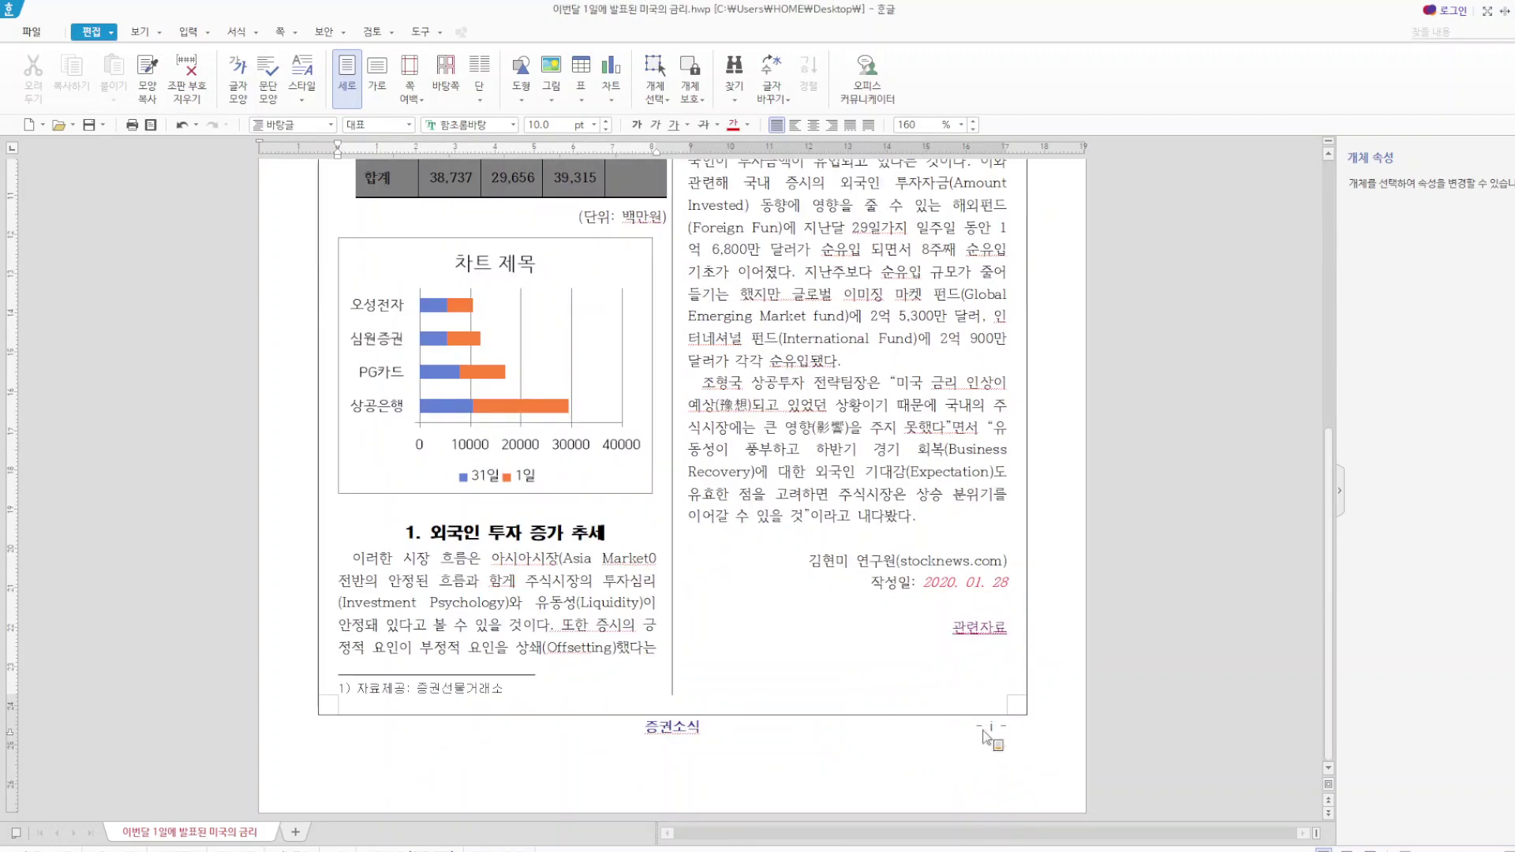
- Restart the page numbering (새 번호로 시작) with 쪽 번호 as the number type and a starting number of 4
{"action": "left_click", "coordinate": [299, 32]}
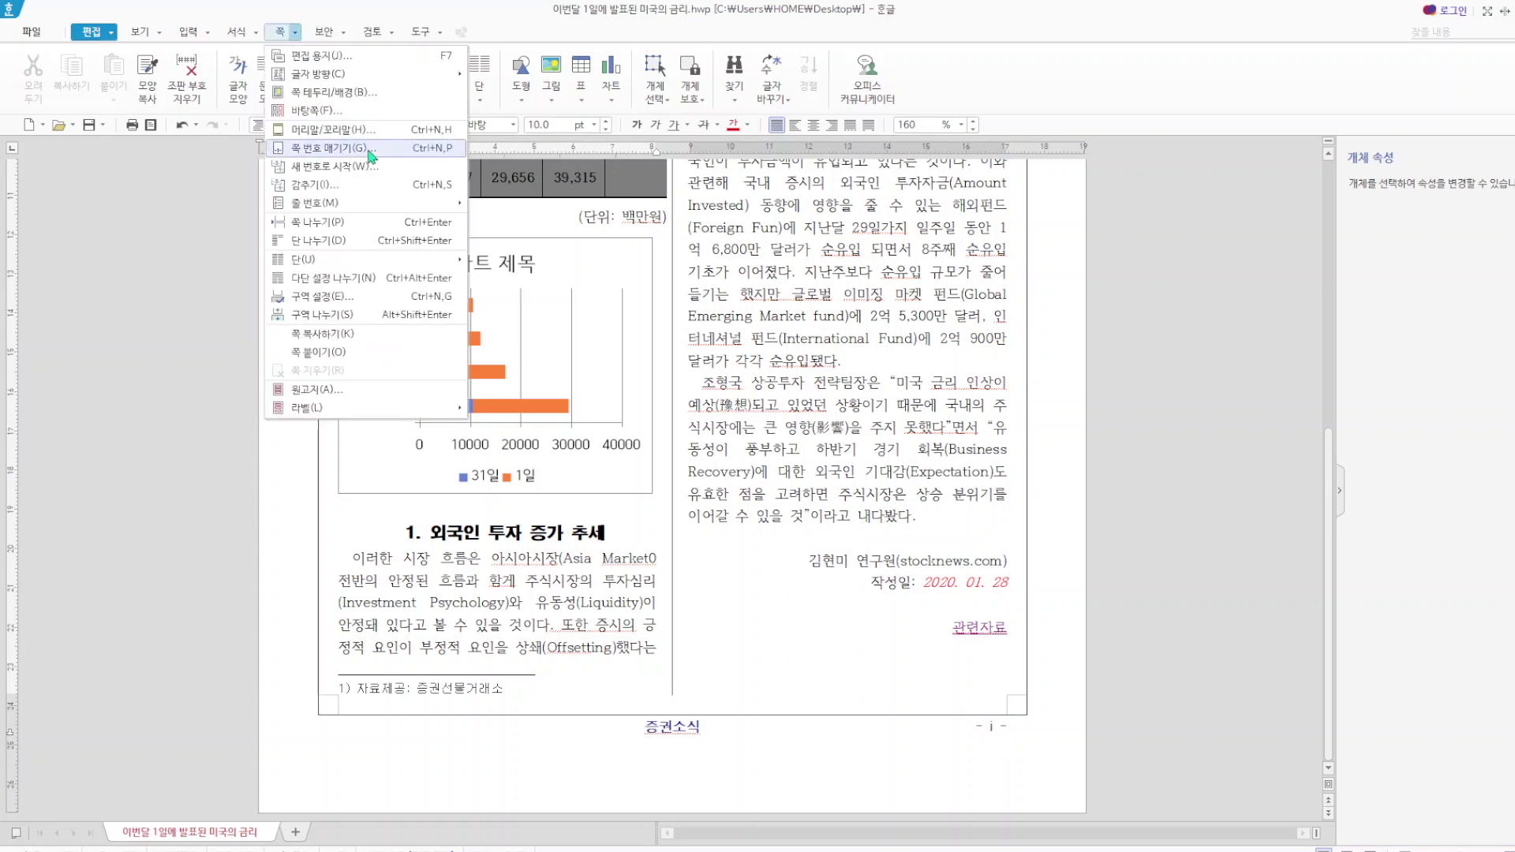
{"action": "left_click", "coordinate": [323, 166]}
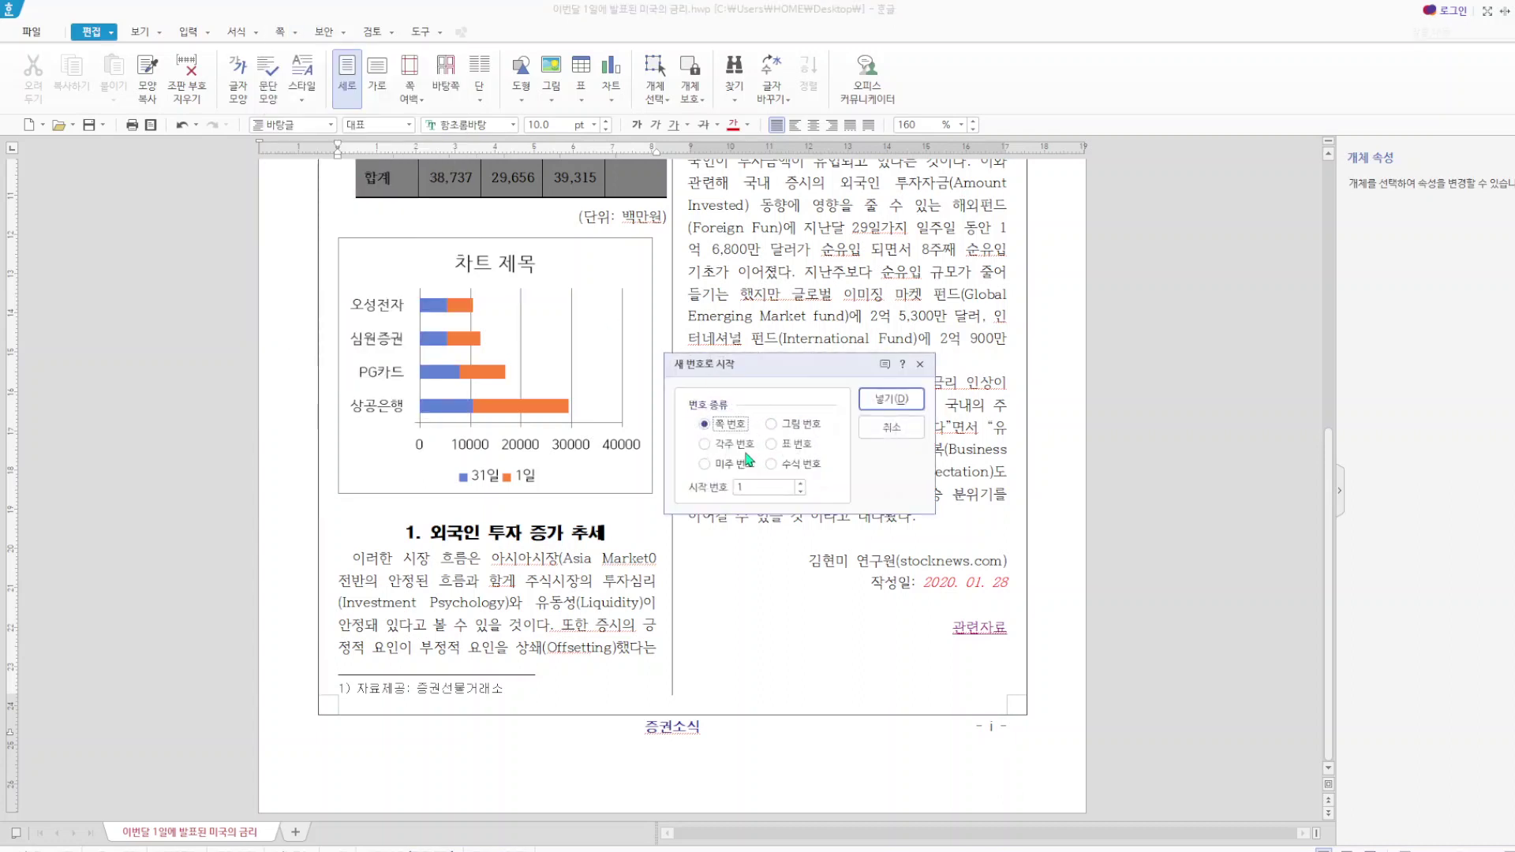
{"action": "left_click_drag", "start_coordinate": [765, 492], "coordinate": [742, 491]}
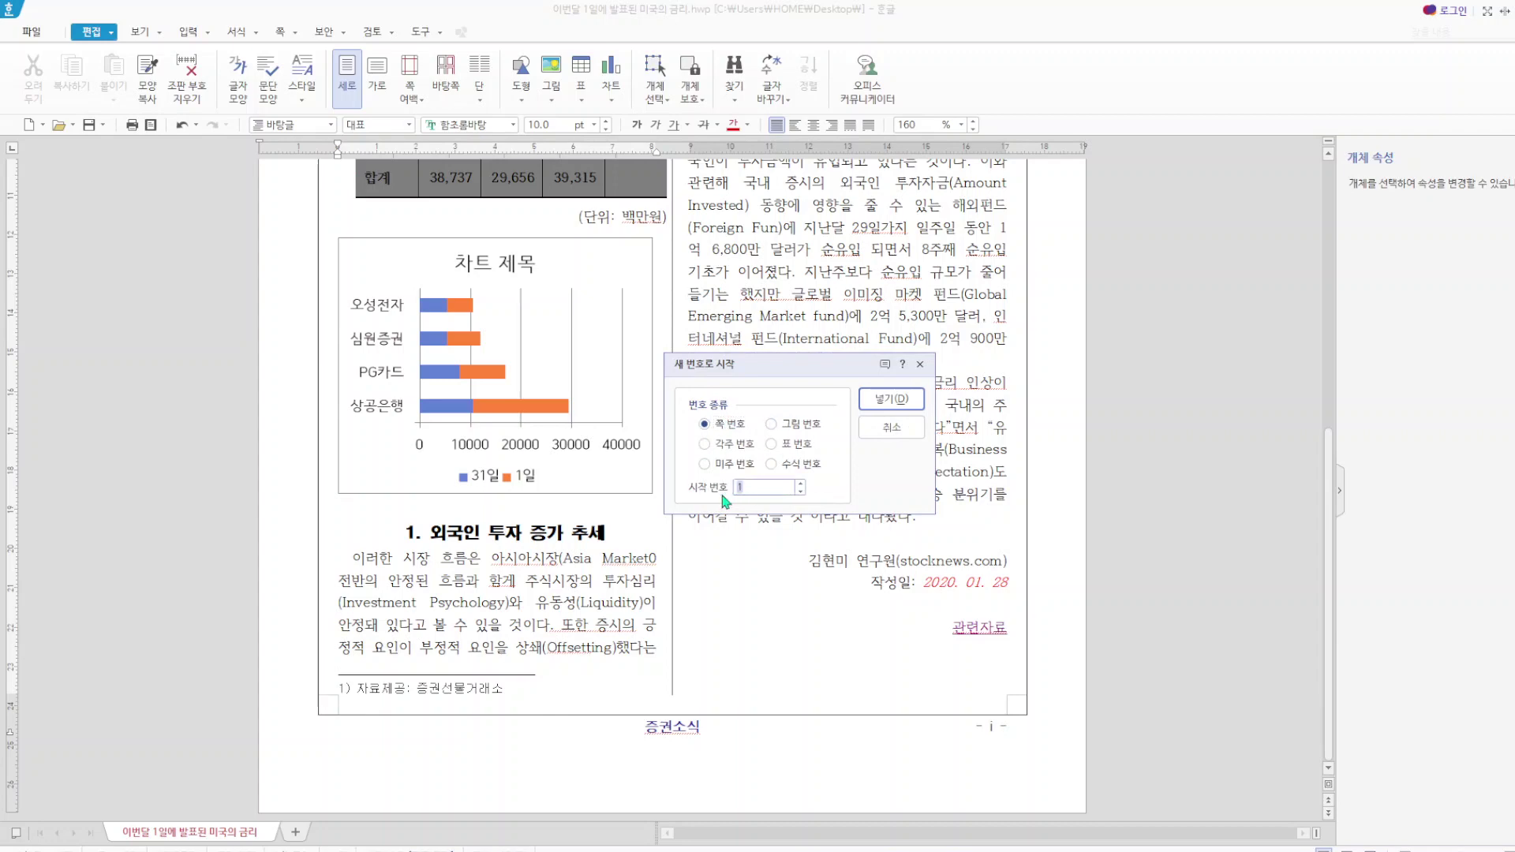
{"action": "left_click", "coordinate": [904, 400]}
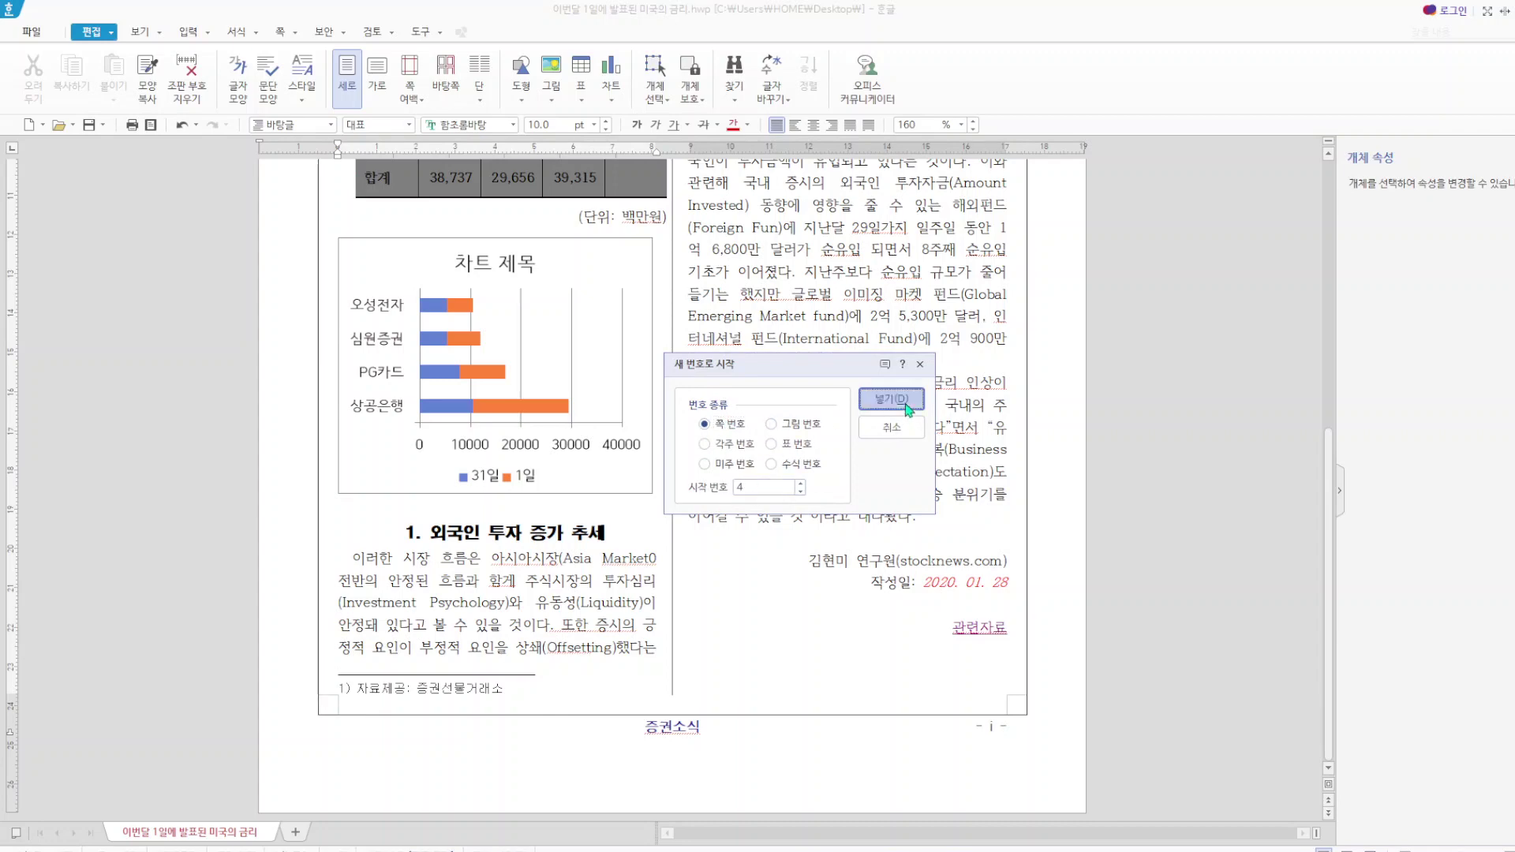
{"action": "scroll", "coordinate": [905, 403], "scroll_direction": "down", "scroll_amount": 5}
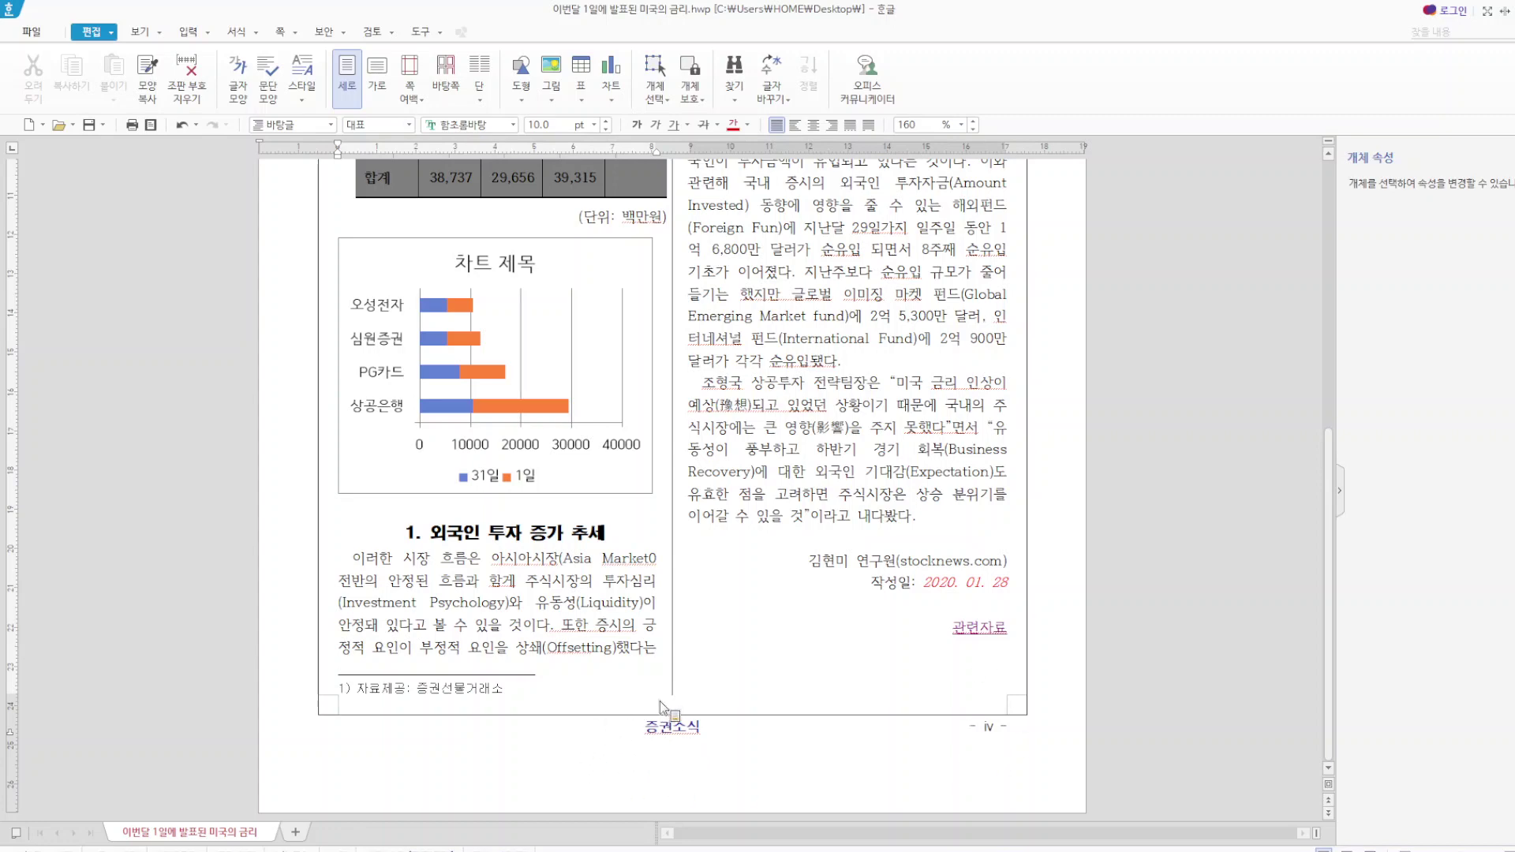
- Look over the whole newspaper page, from the title box and header through the table and chart to the page number
{"action": "scroll", "coordinate": [669, 710], "scroll_direction": "up", "scroll_amount": 2}
{"action": "scroll", "coordinate": [758, 499], "scroll_direction": "up", "scroll_amount": 3}
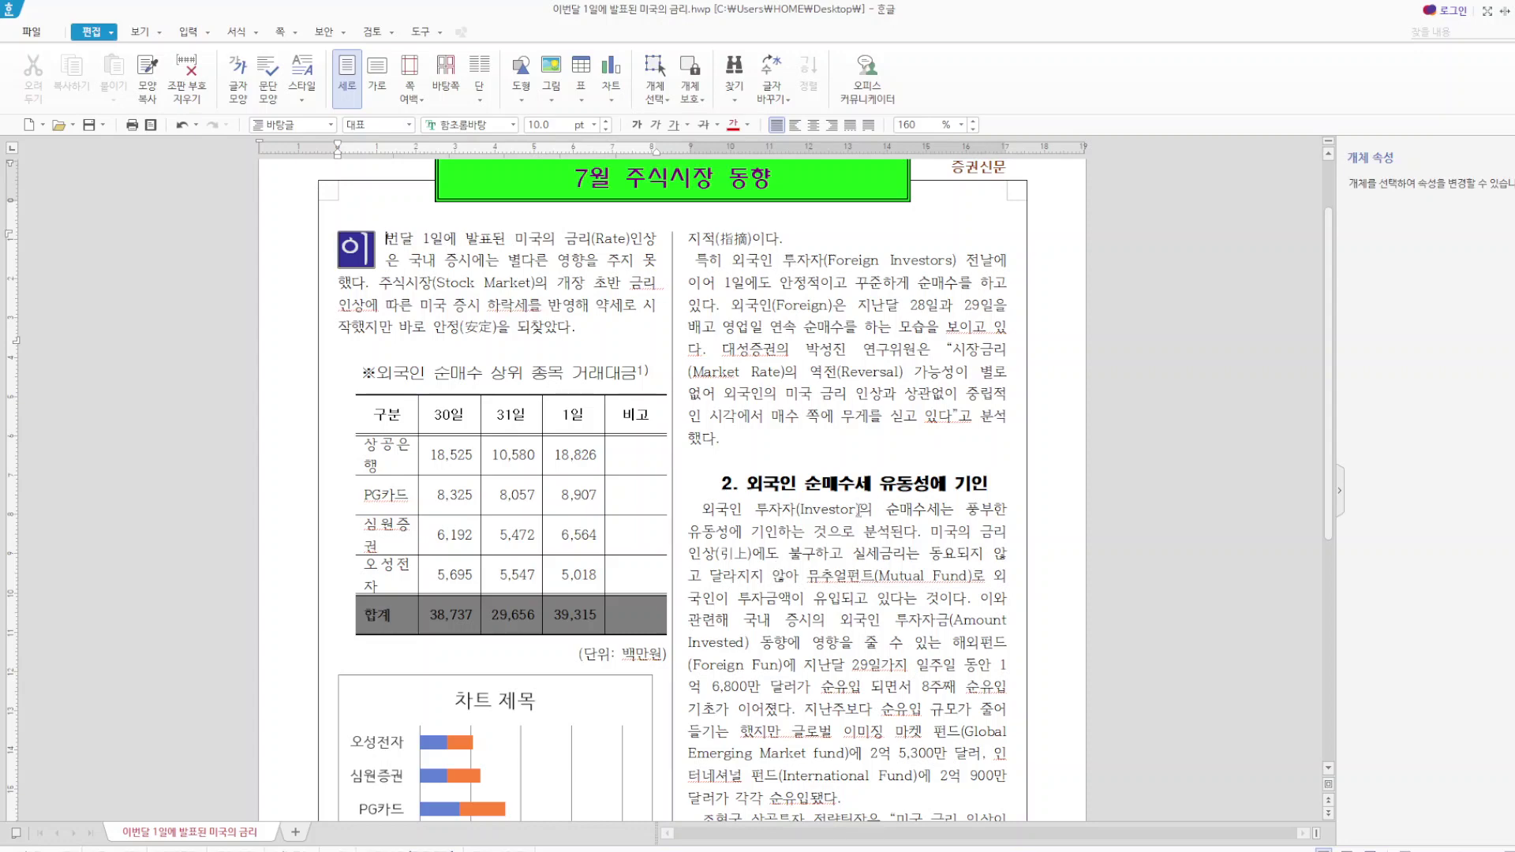
{"action": "scroll", "coordinate": [780, 565], "scroll_direction": "down", "scroll_amount": 7}
{"action": "scroll", "coordinate": [902, 521], "scroll_direction": "up", "scroll_amount": 6}
{"action": "scroll", "coordinate": [903, 521], "scroll_direction": "up", "scroll_amount": 2}
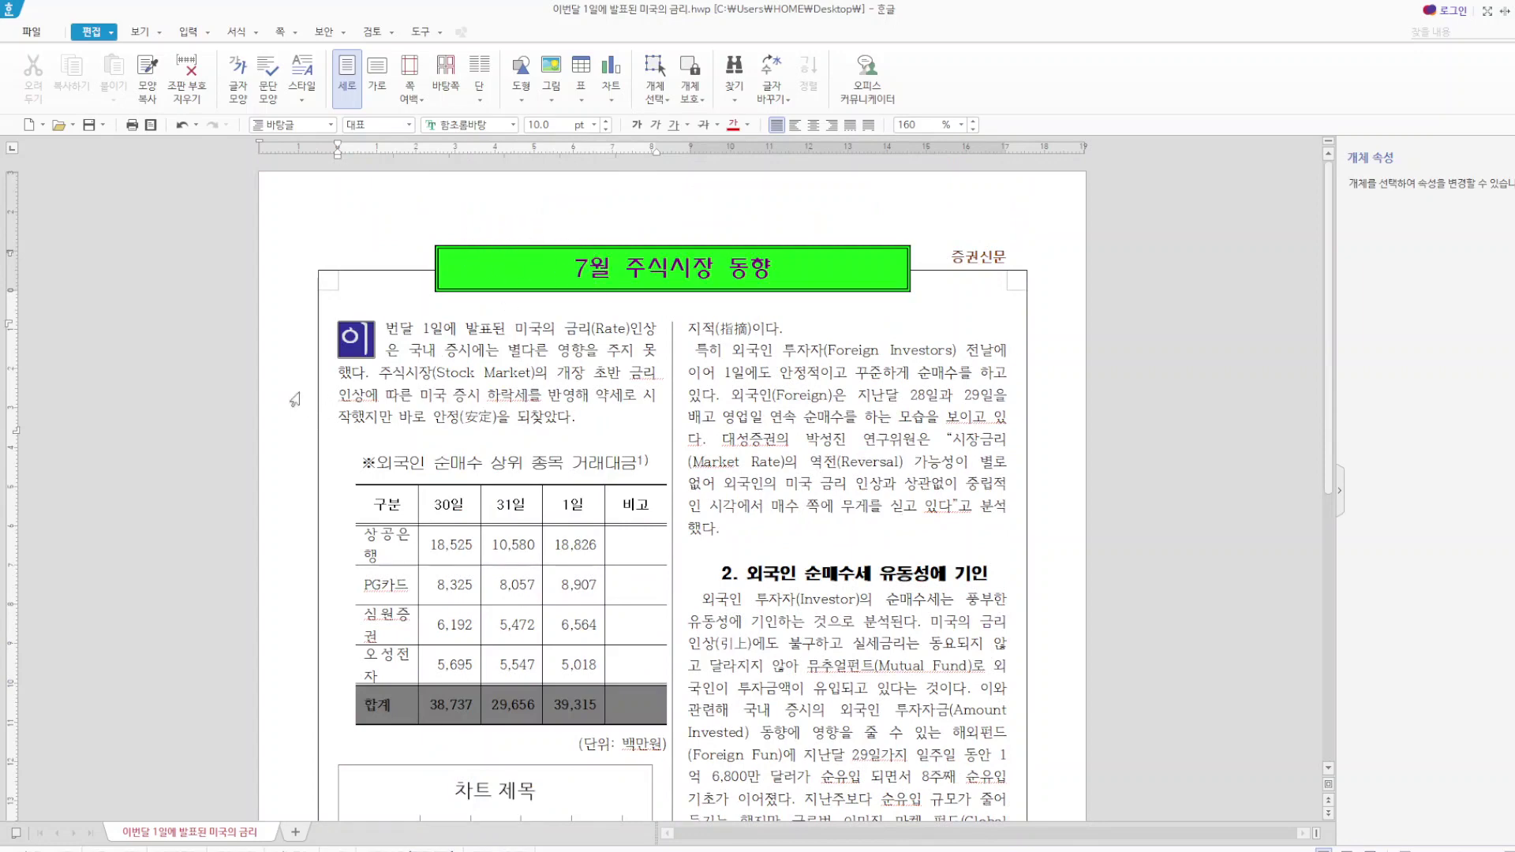
{"action": "scroll", "coordinate": [392, 395], "scroll_direction": "down", "scroll_amount": 1}
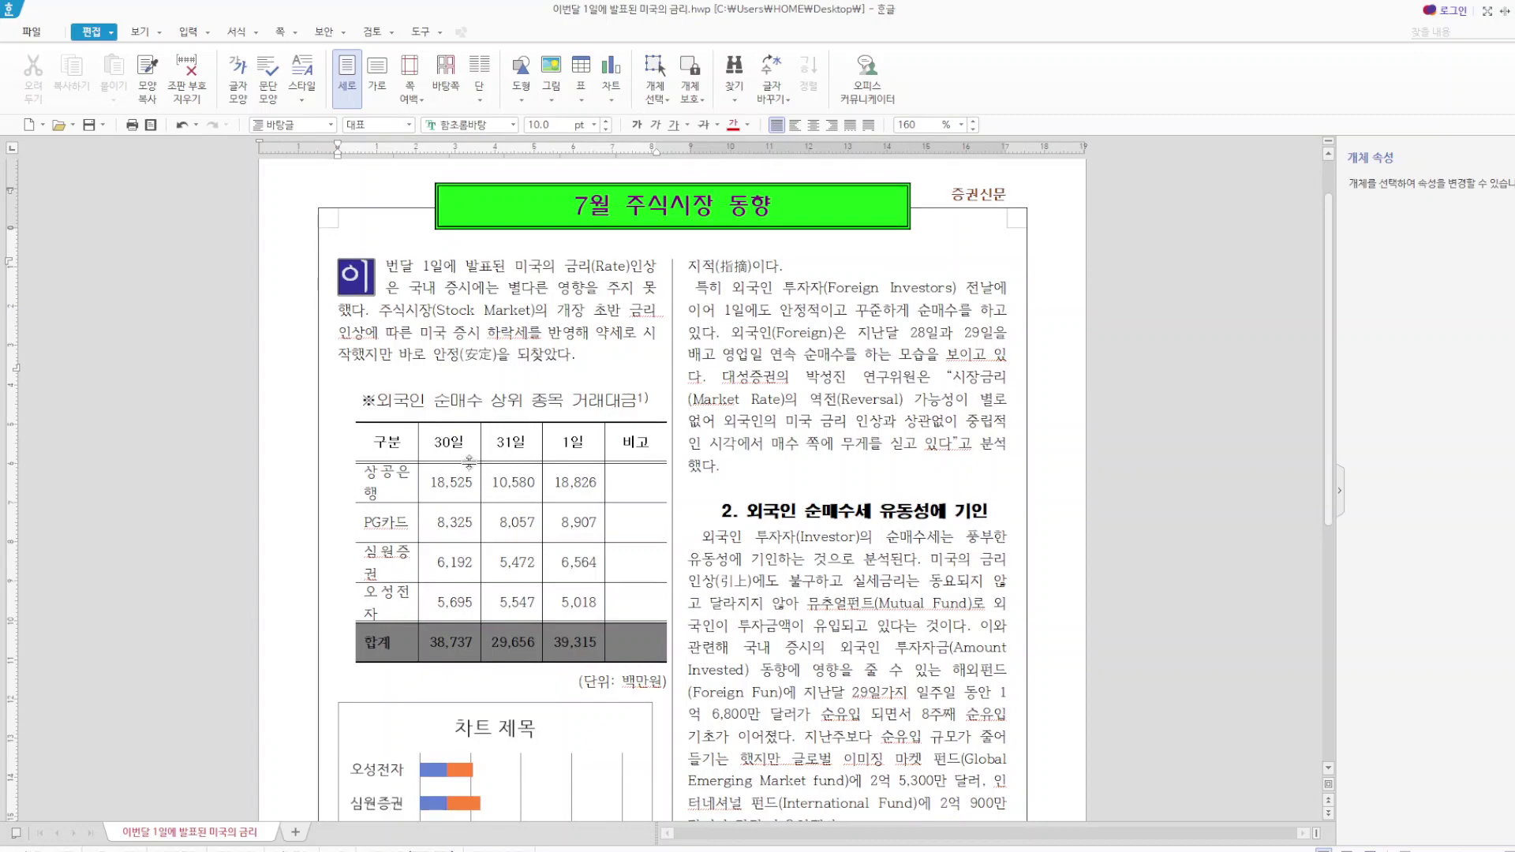
{"action": "scroll", "coordinate": [469, 462], "scroll_direction": "down", "scroll_amount": 3}
{"action": "scroll", "coordinate": [518, 547], "scroll_direction": "down", "scroll_amount": 2}
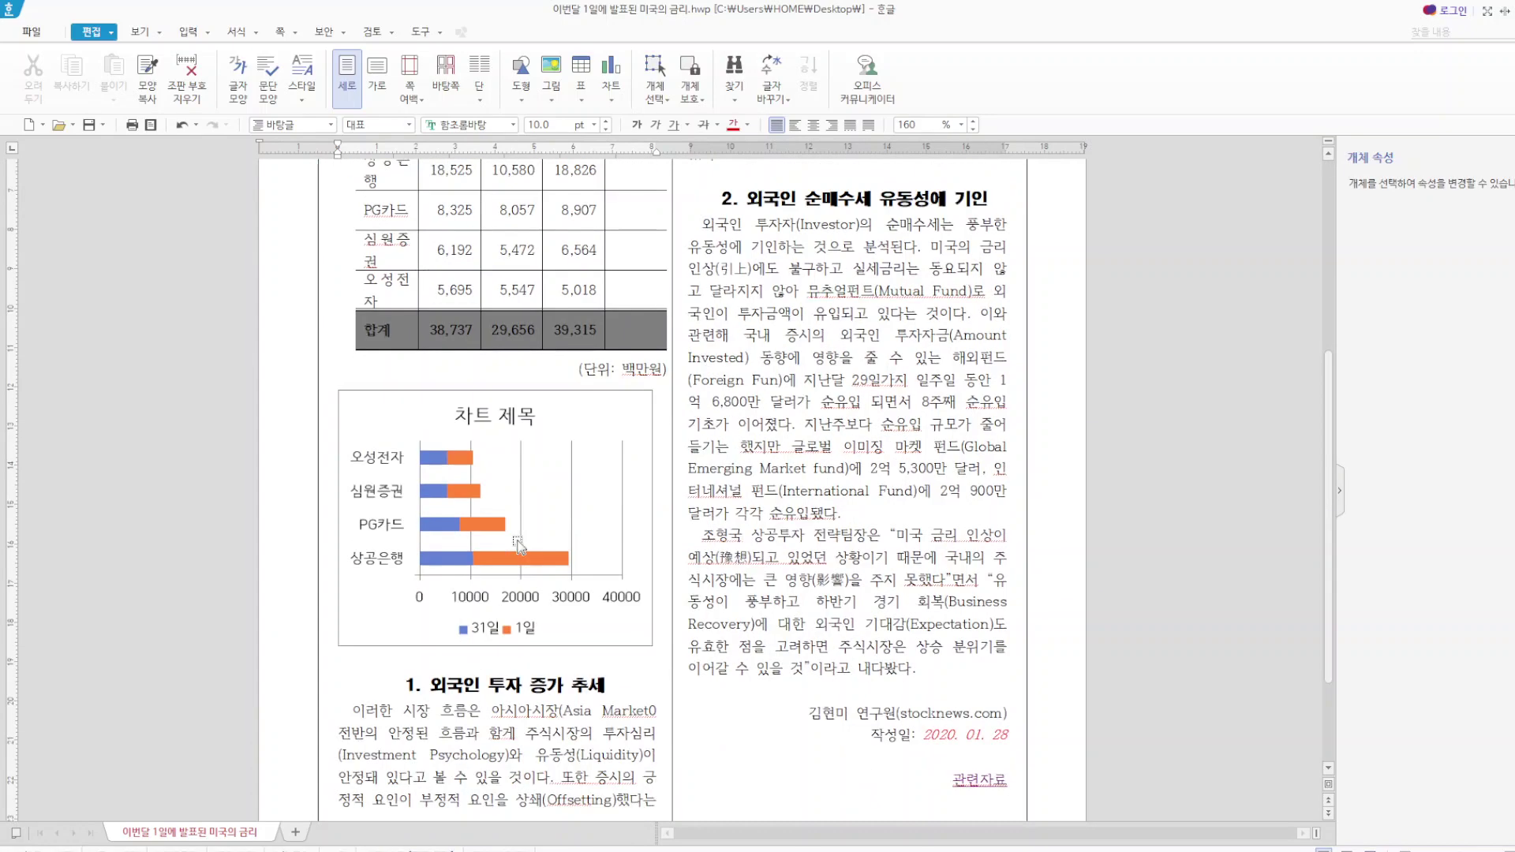
{"action": "scroll", "coordinate": [519, 547], "scroll_direction": "up", "scroll_amount": 6}
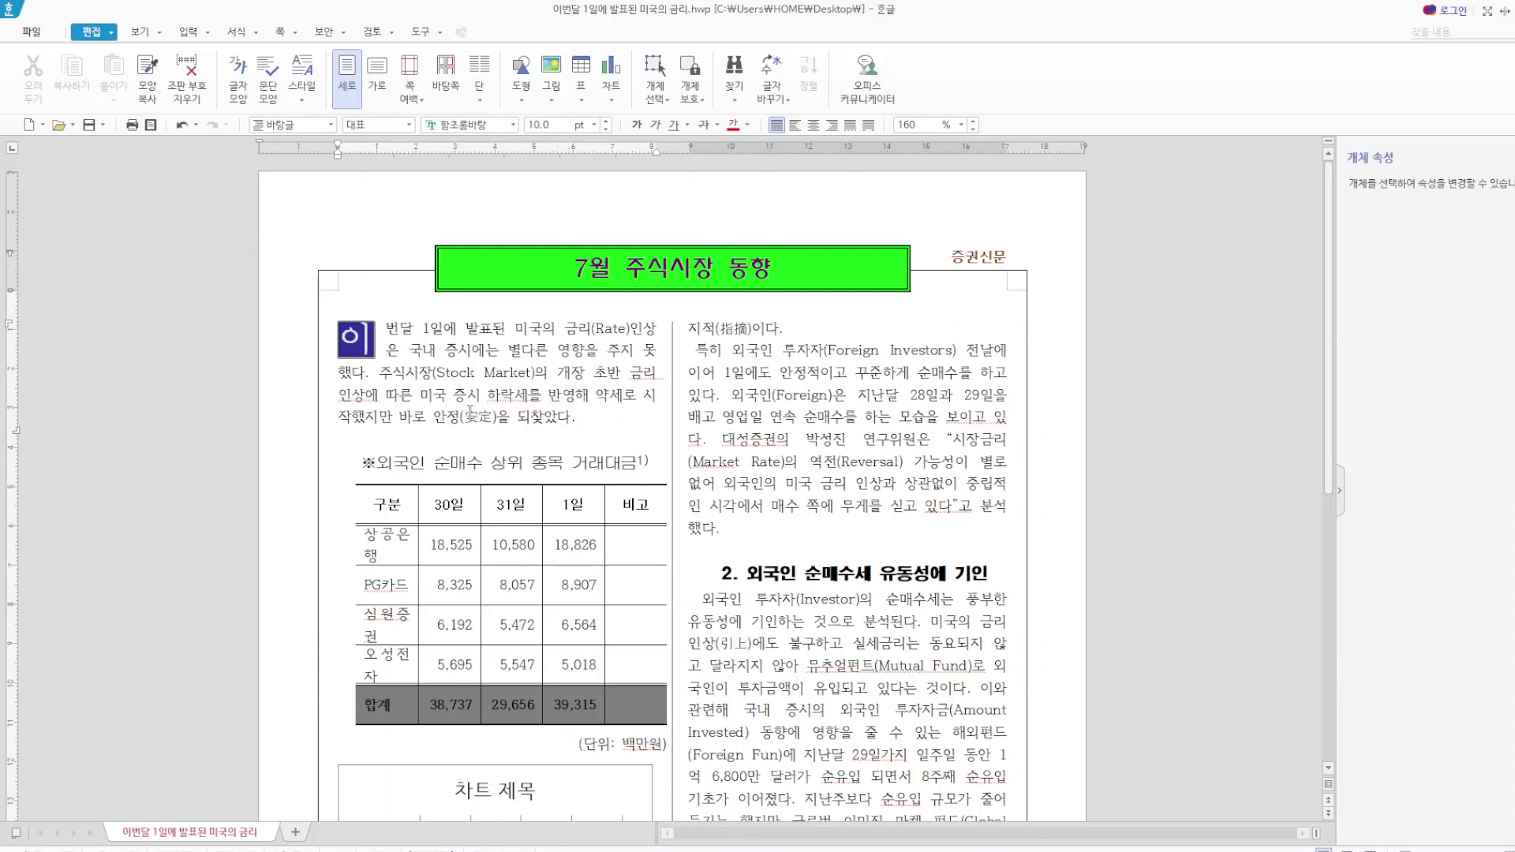
{"action": "key", "text": "Hangul"}
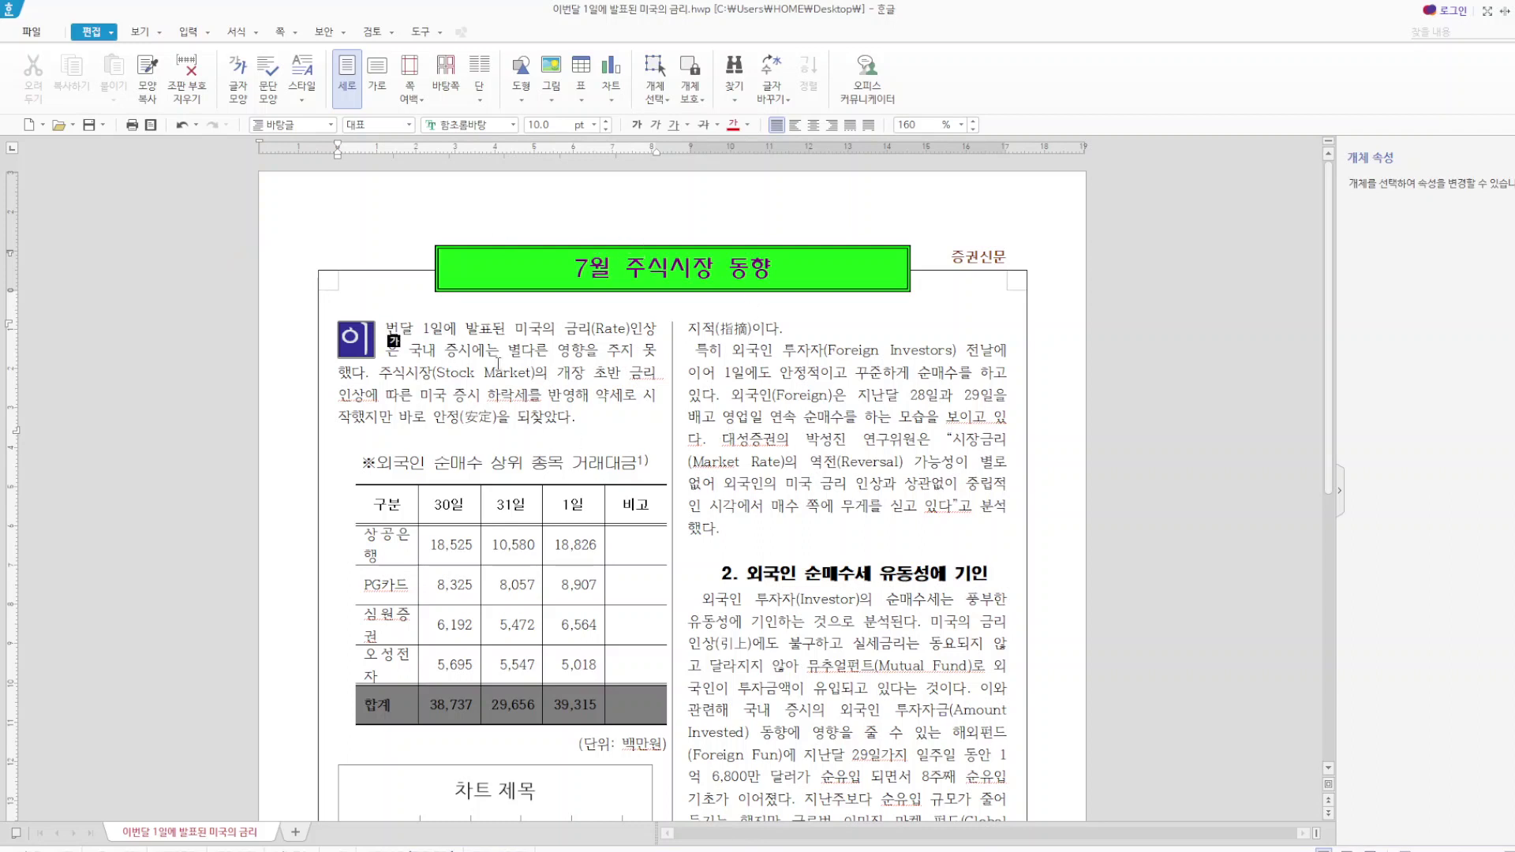